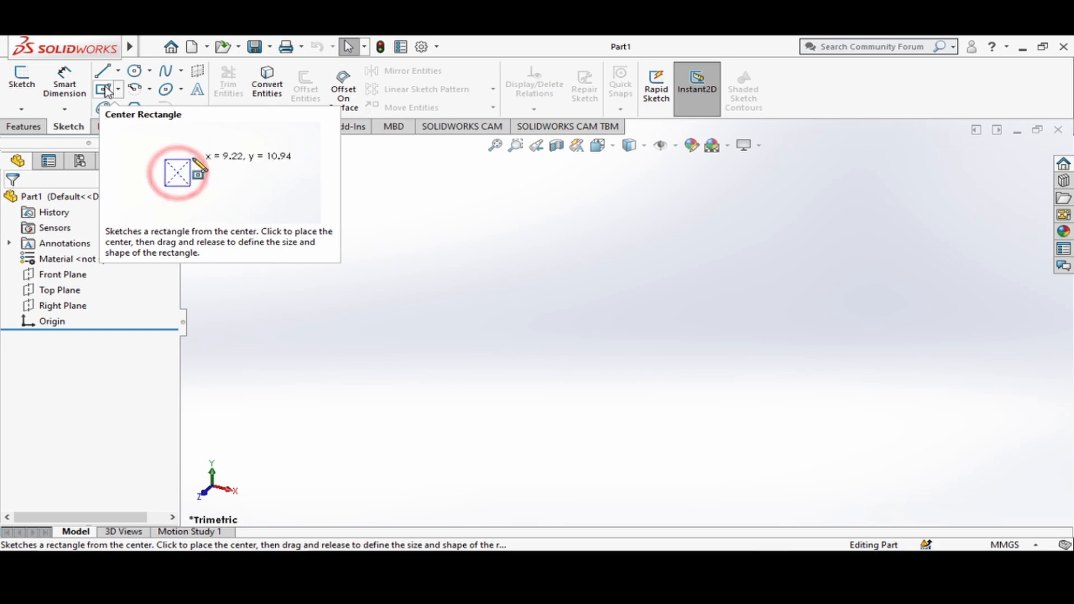
Sketch a center rectangle about 3.66 in wide and 3.34 in high on the Top Plane, centred on the origin.
{"action": "left_click", "coordinate": [119, 90]}
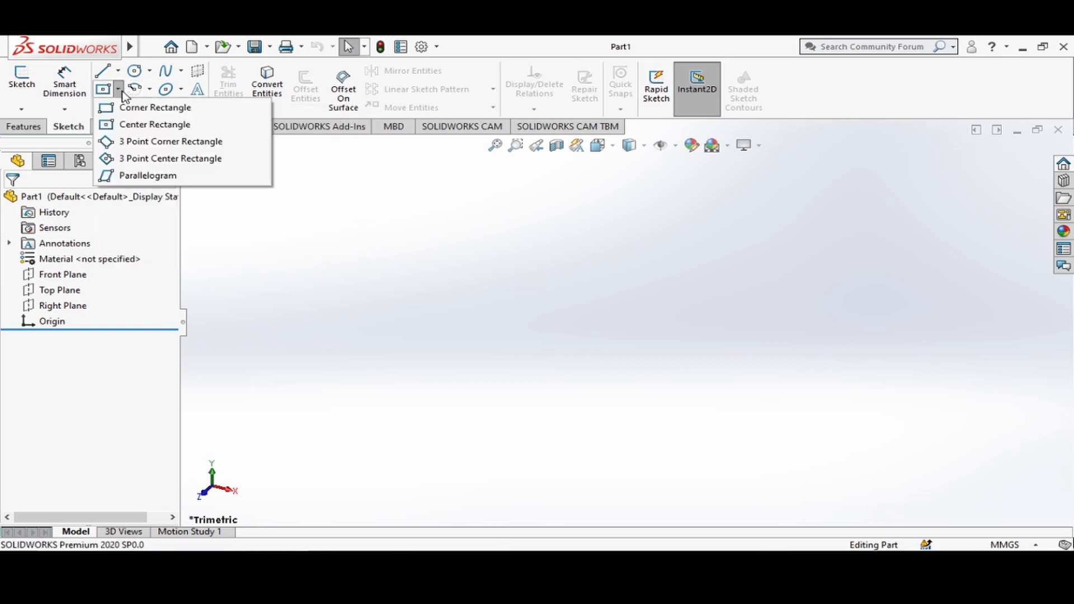
{"action": "left_click", "coordinate": [142, 125]}
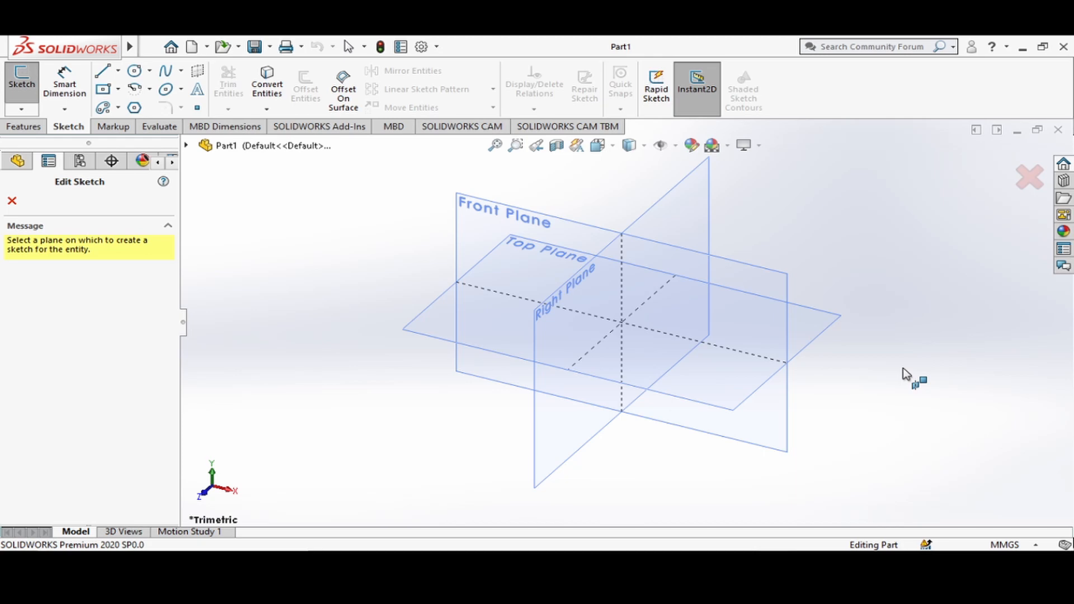
{"action": "left_click", "coordinate": [427, 334]}
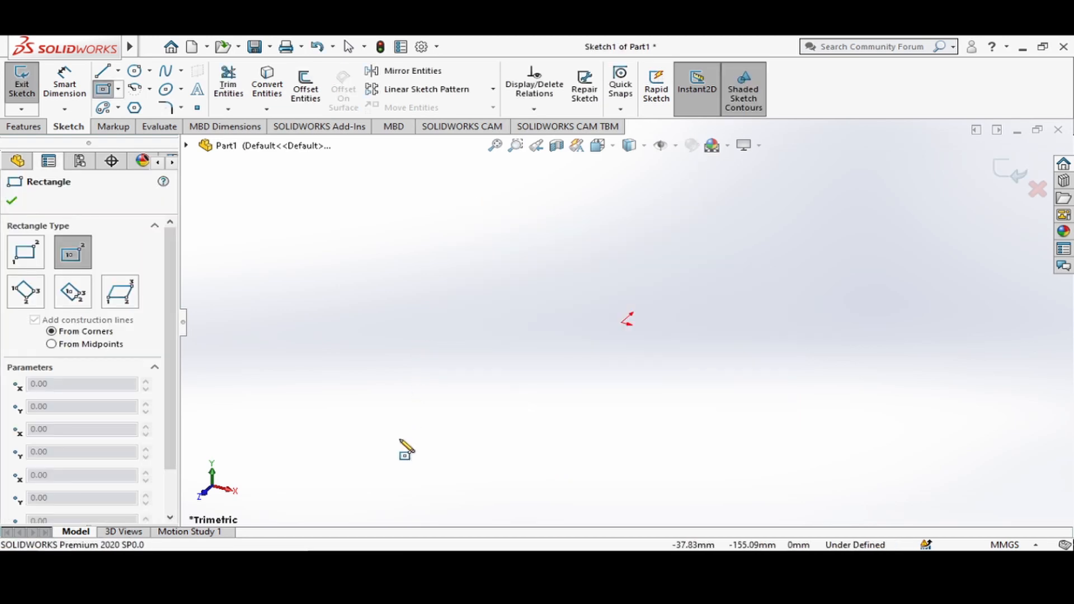
{"action": "left_click", "coordinate": [612, 150]}
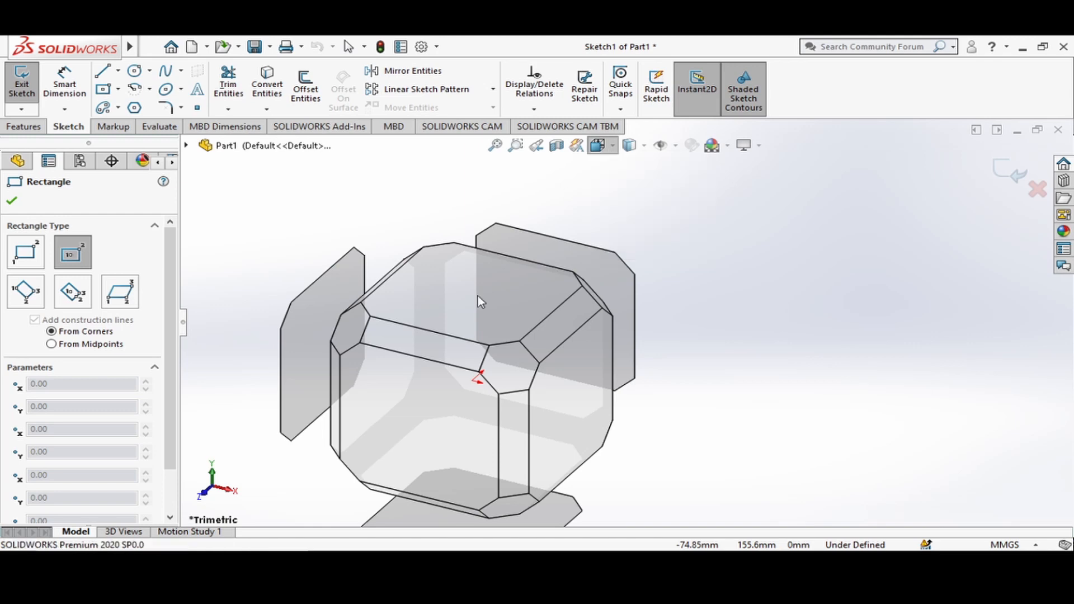
{"action": "mouse_move", "coordinate": [470, 324]}
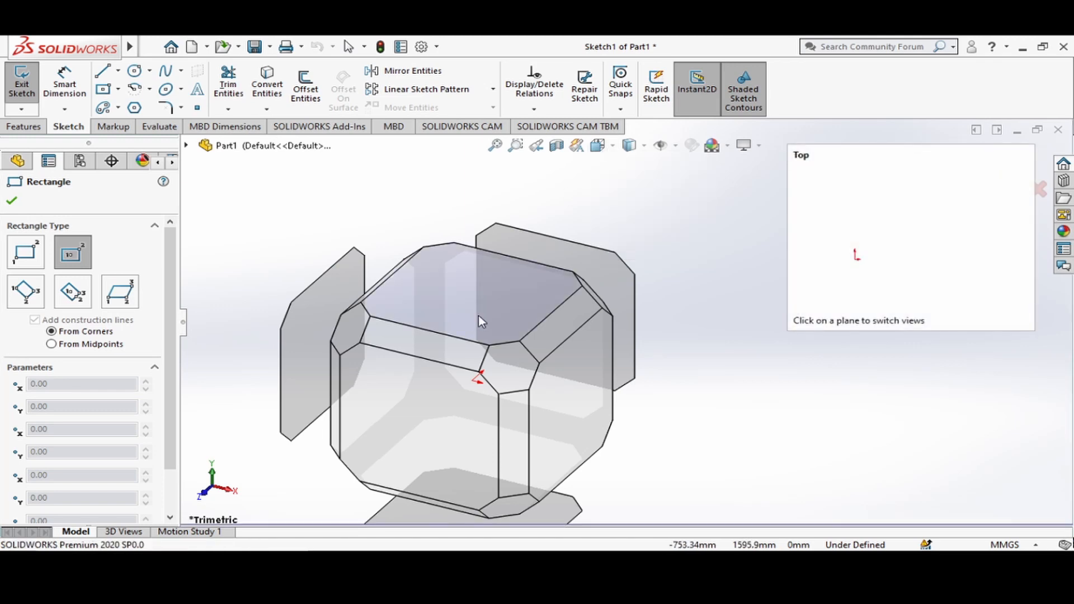
{"action": "left_click", "coordinate": [478, 316]}
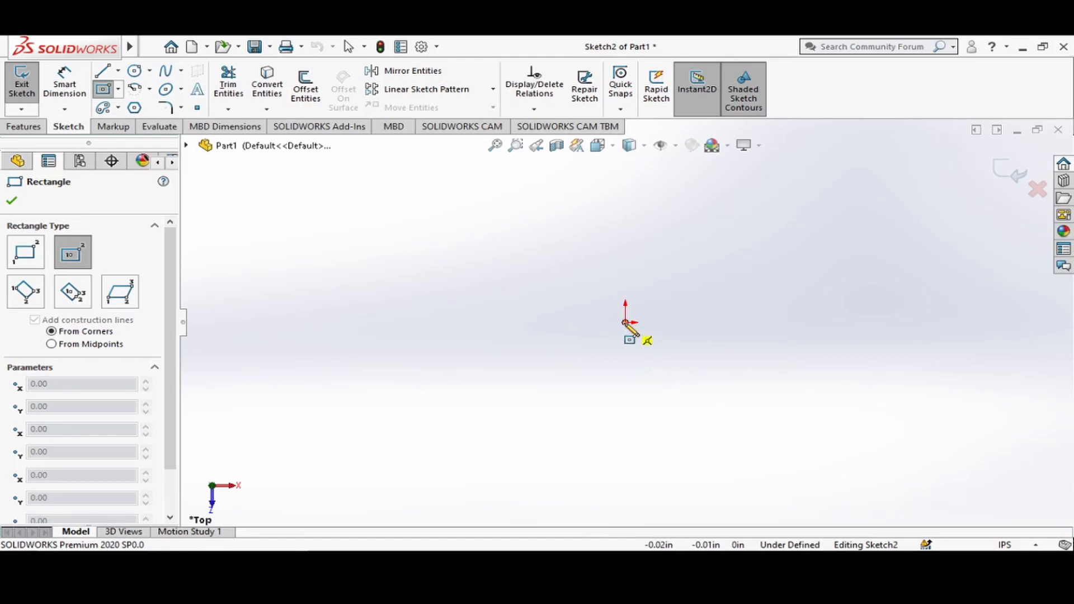
{"action": "left_click", "coordinate": [625, 322]}
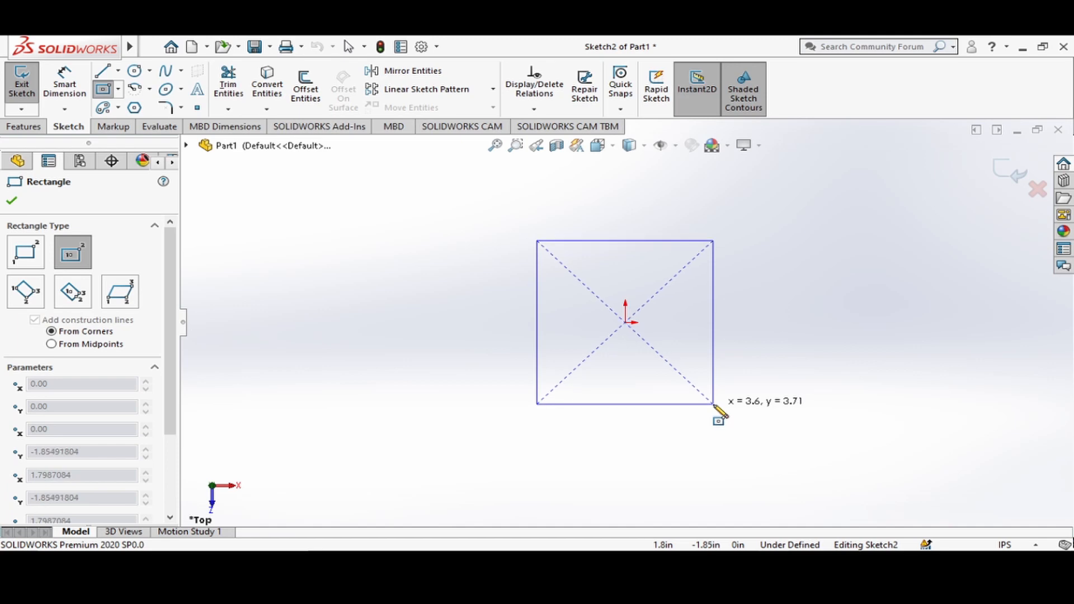
{"action": "left_click", "coordinate": [715, 394]}
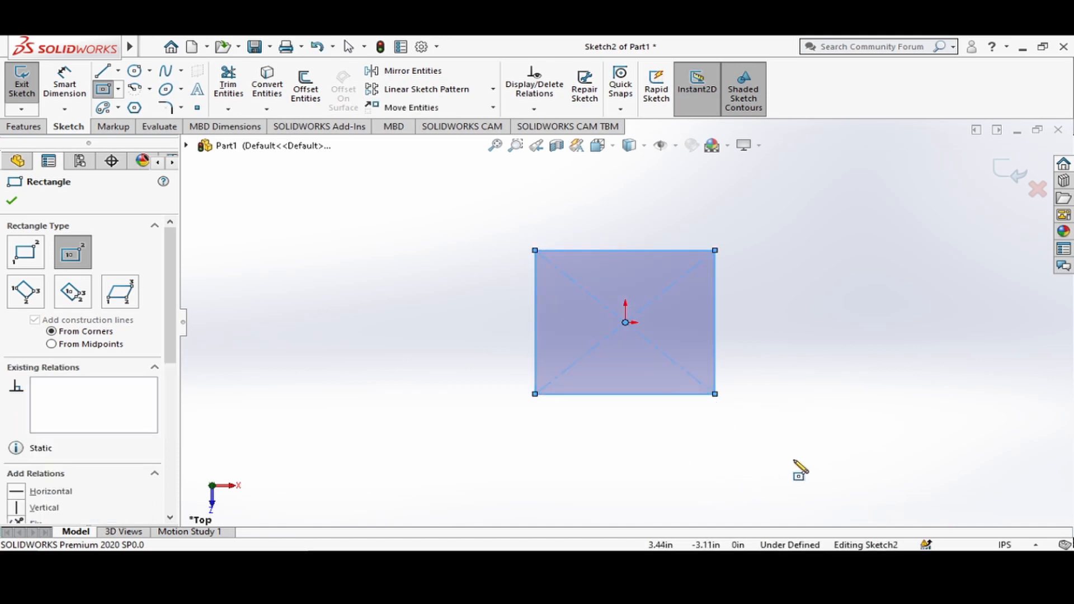
{"action": "key", "text": "Escape"}
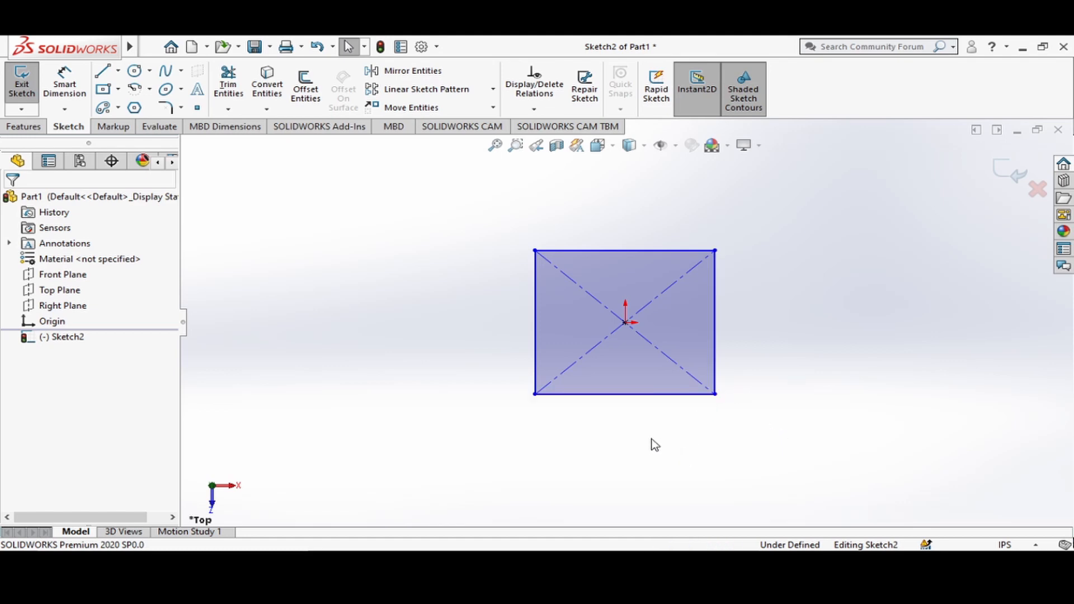
Dimension the rectangle's lower horizontal edge and set its length to 3.75 in.
{"action": "left_click", "coordinate": [77, 93]}
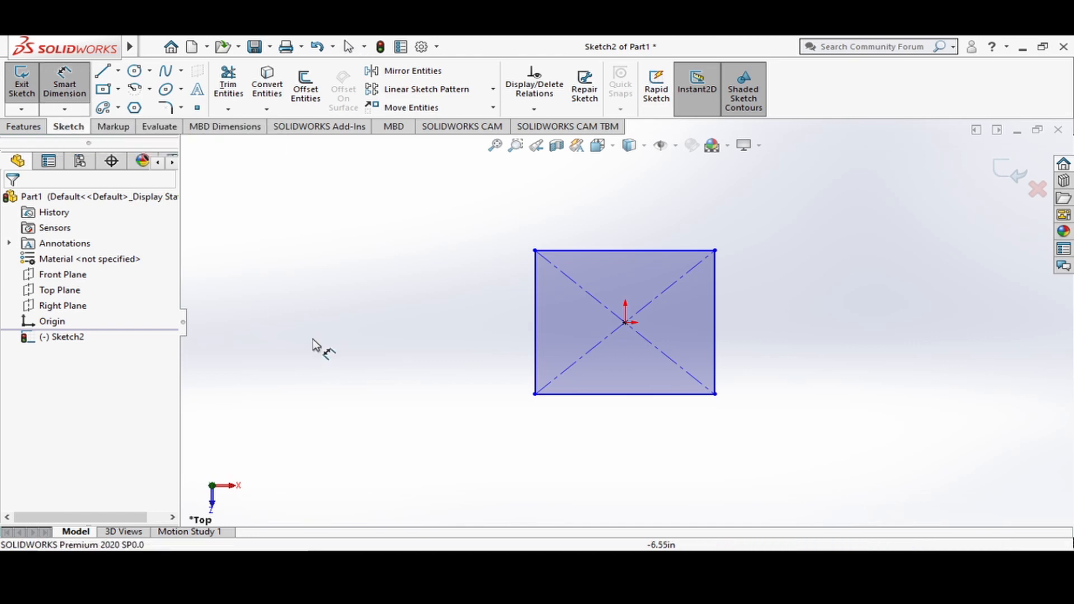
{"action": "left_click", "coordinate": [606, 395]}
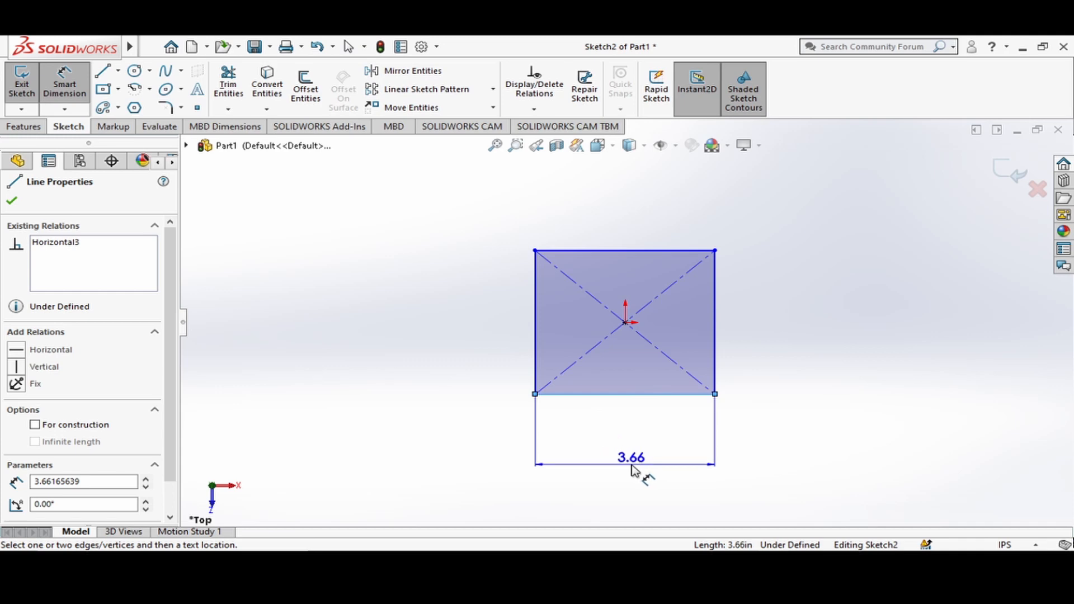
{"action": "left_click", "coordinate": [633, 471]}
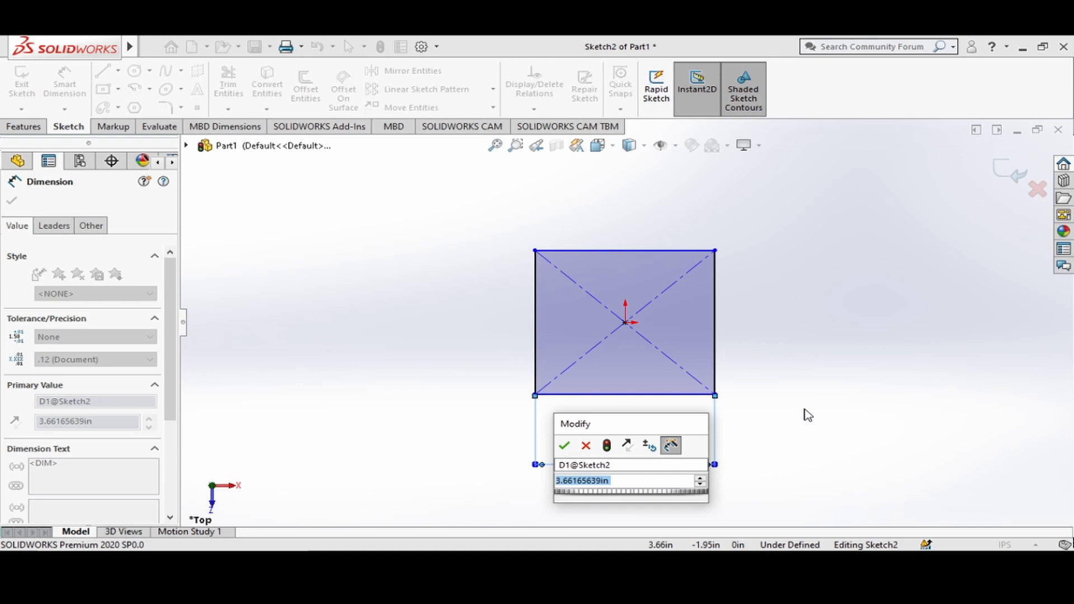
{"action": "type", "text": "3."}
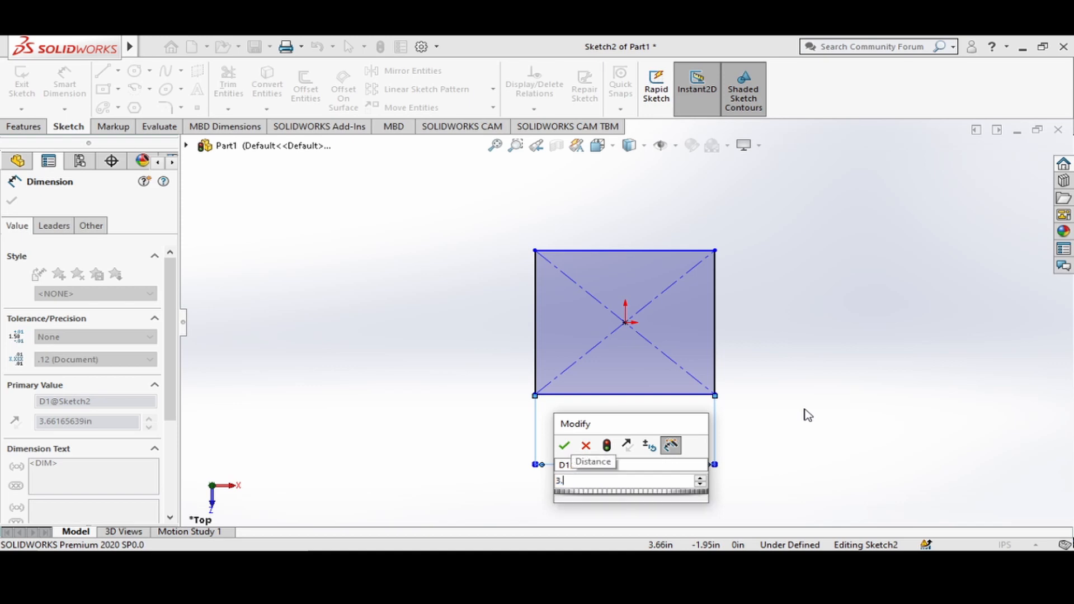
{"action": "type", "text": "75"}
{"action": "key", "text": "Return"}
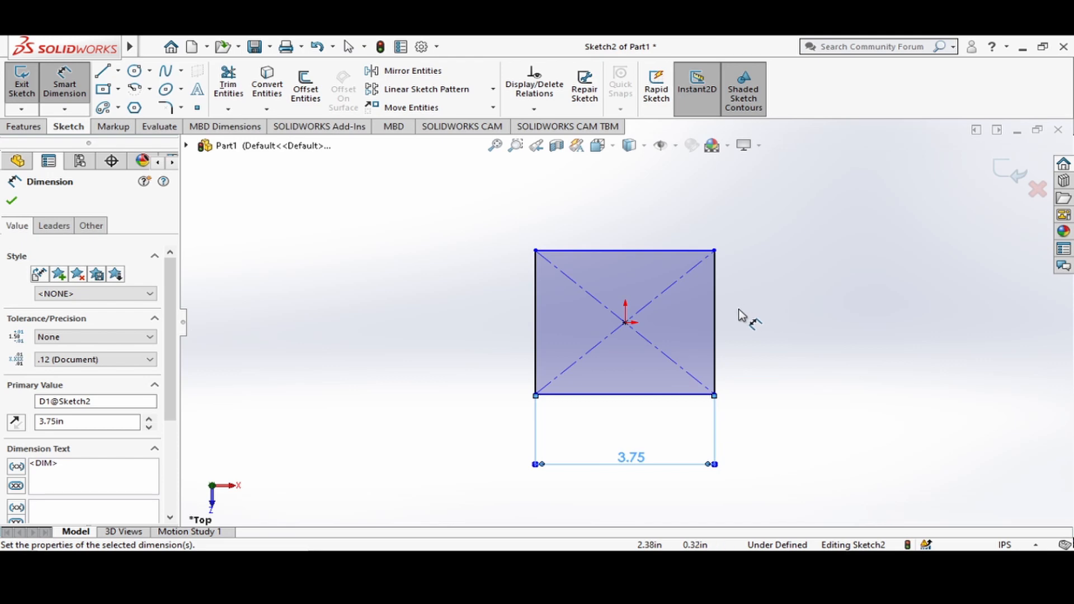
Dimension the rectangle's right vertical edge and set its length to 3 in.
{"action": "left_click", "coordinate": [715, 319]}
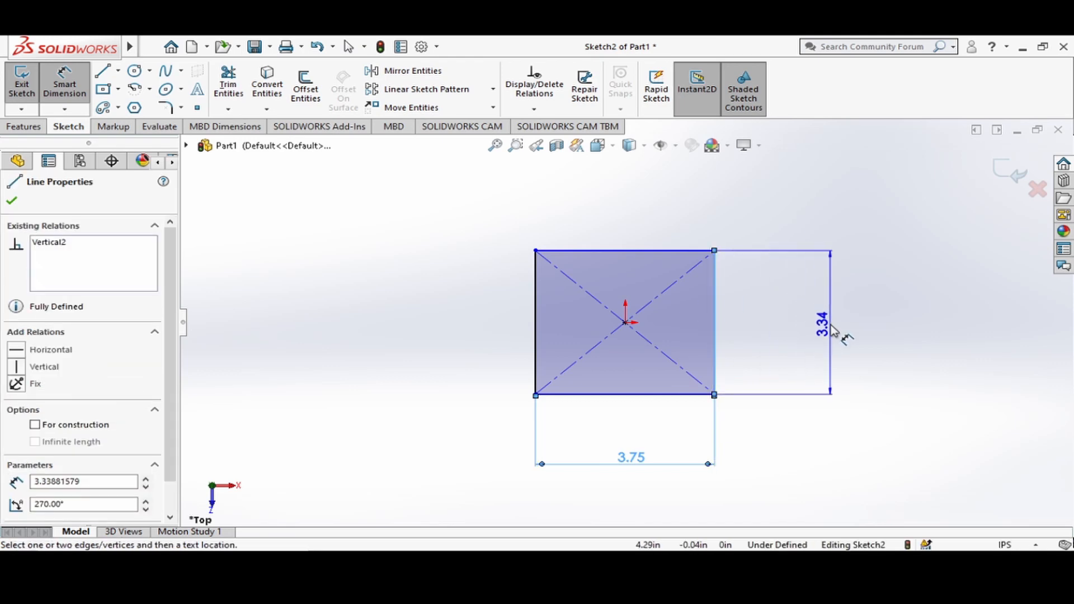
{"action": "left_click", "coordinate": [839, 331]}
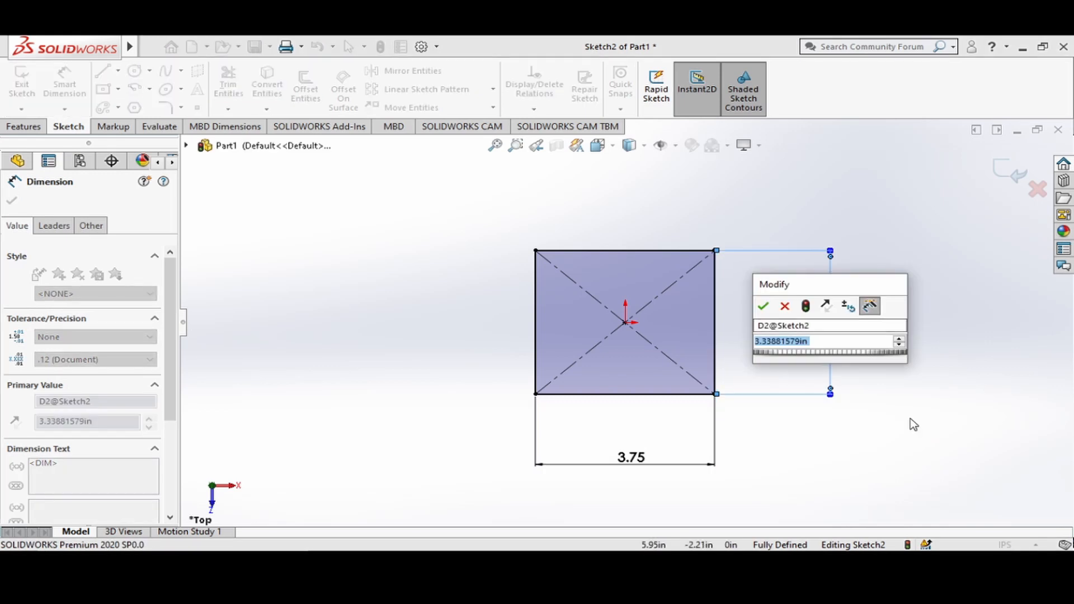
{"action": "type", "text": "3"}
{"action": "key", "text": "Return"}
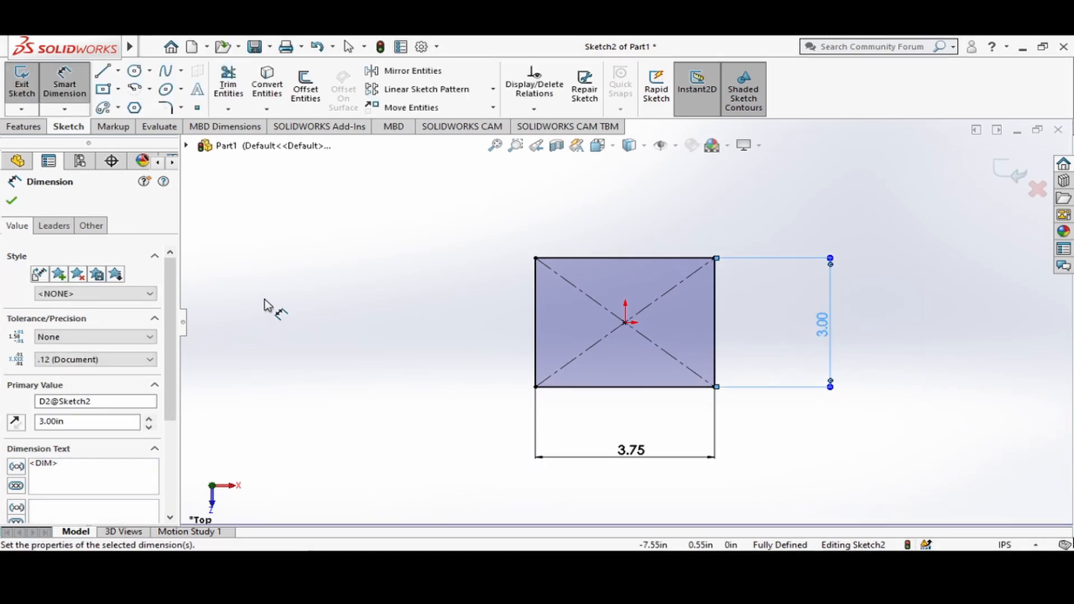
{"action": "key", "text": "Escape"}
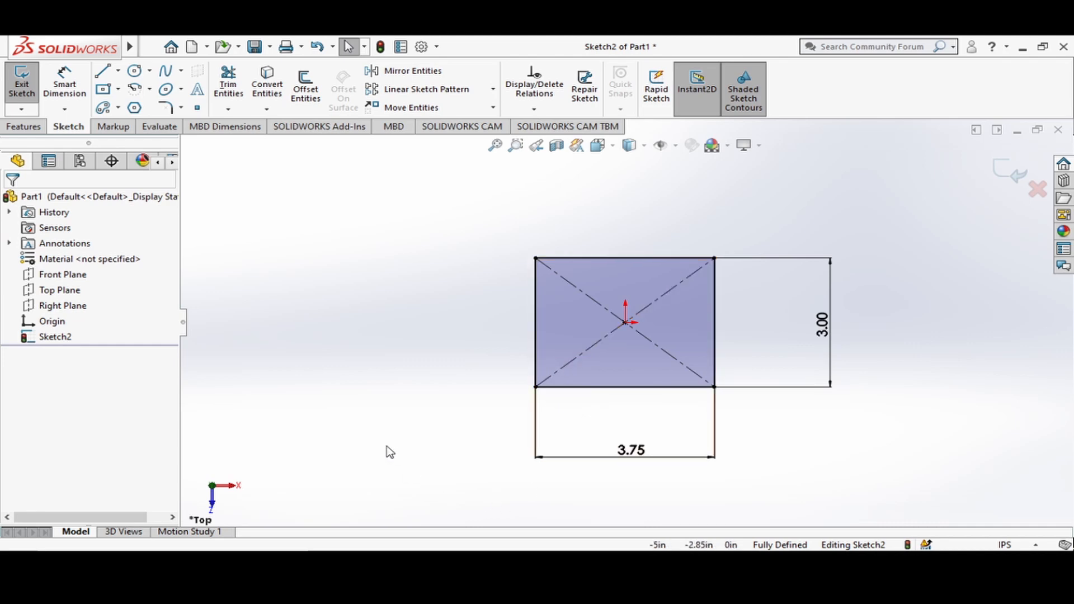
Sketch a circle with a radius of about 0.6 in near the rectangle's lower-left corner.
{"action": "left_click", "coordinate": [149, 72]}
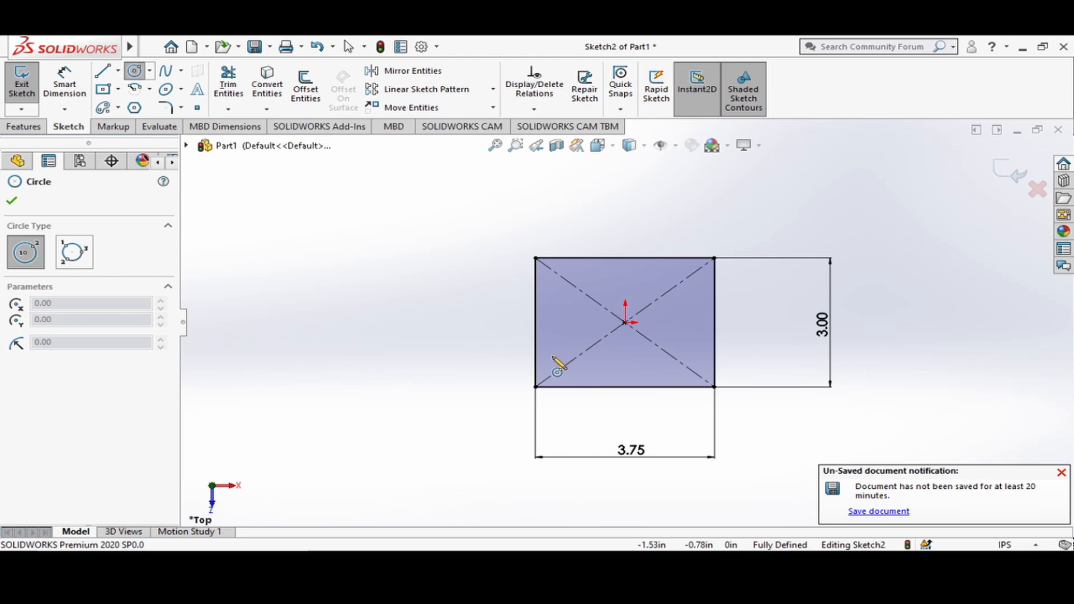
{"action": "left_click", "coordinate": [552, 356]}
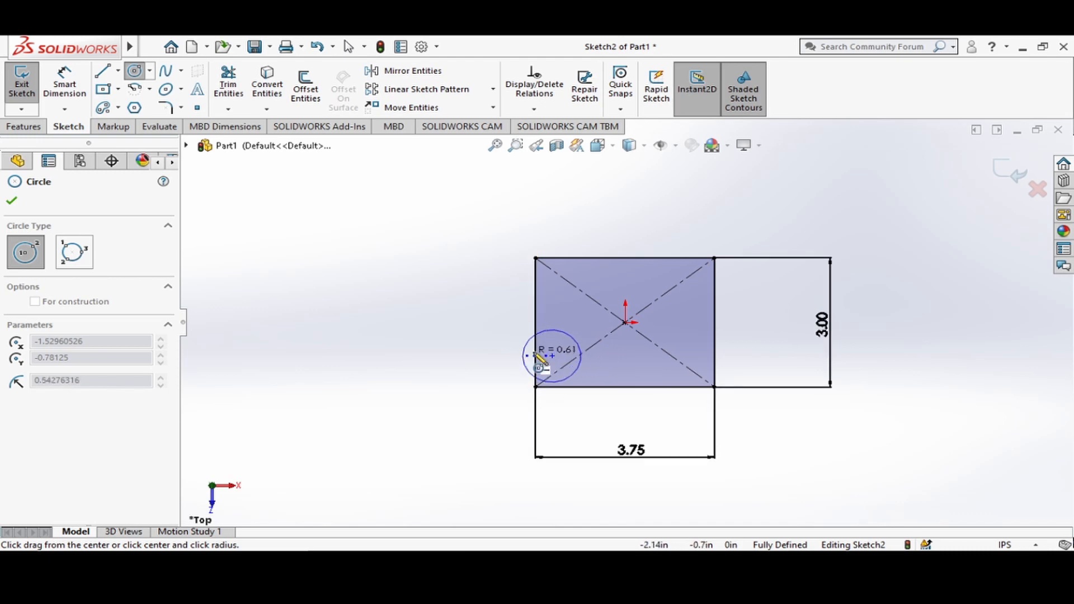
{"action": "left_click", "coordinate": [582, 385]}
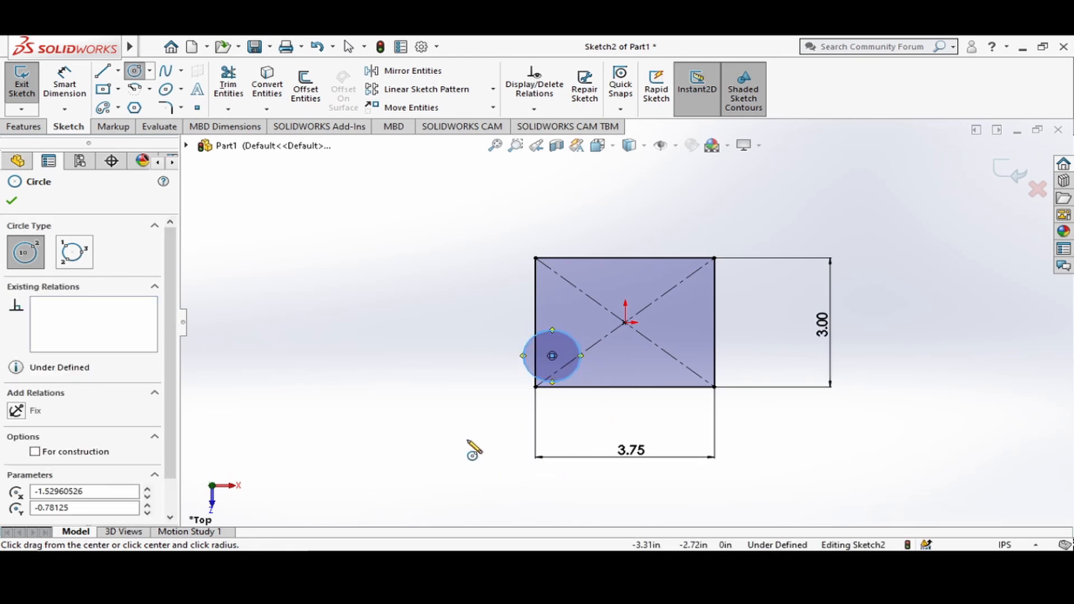
{"action": "key", "text": "Escape"}
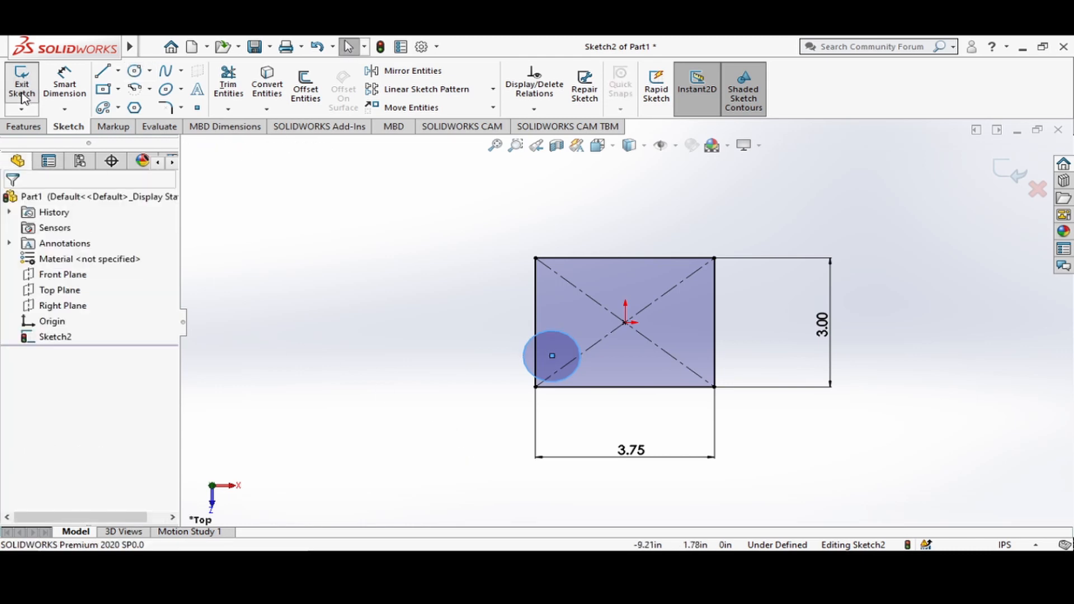
Dimension the circle and set its diameter to 0.38 in.
{"action": "left_click", "coordinate": [61, 90]}
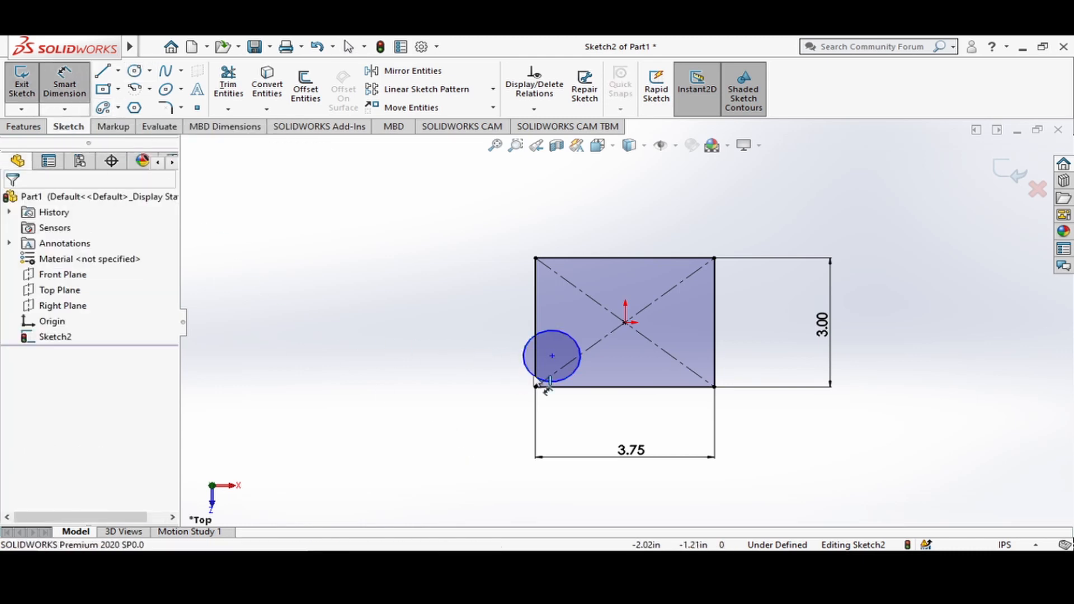
{"action": "left_click", "coordinate": [577, 351]}
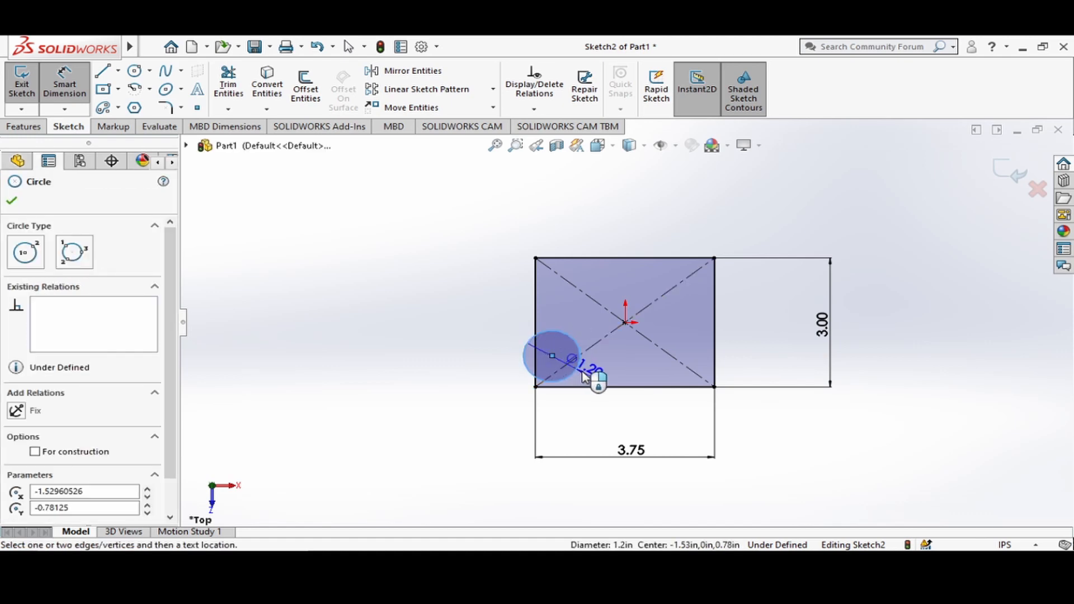
{"action": "left_click", "coordinate": [557, 353]}
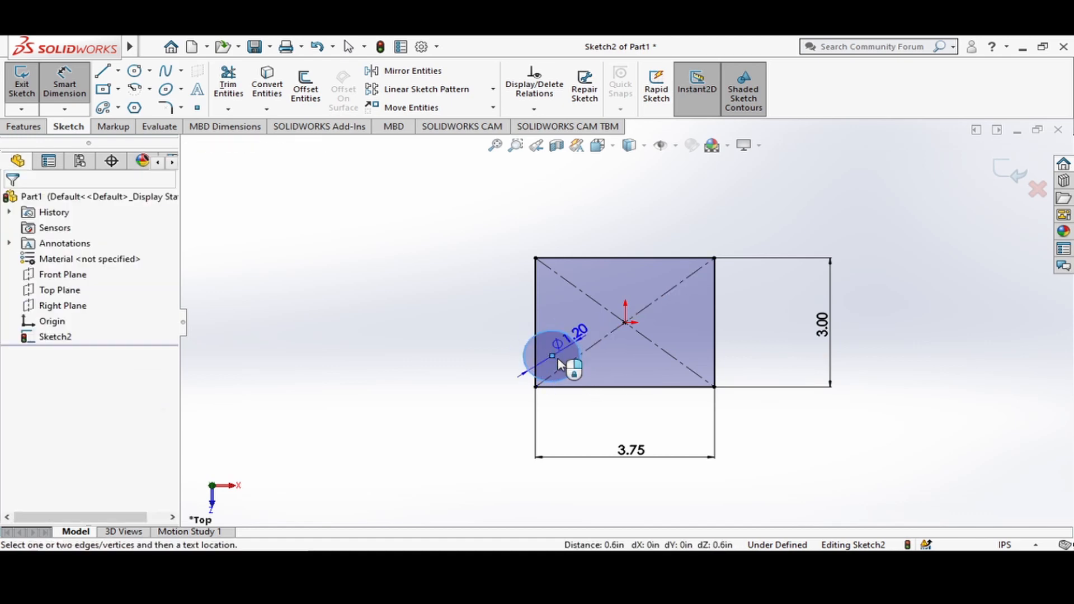
{"action": "left_click", "coordinate": [562, 347]}
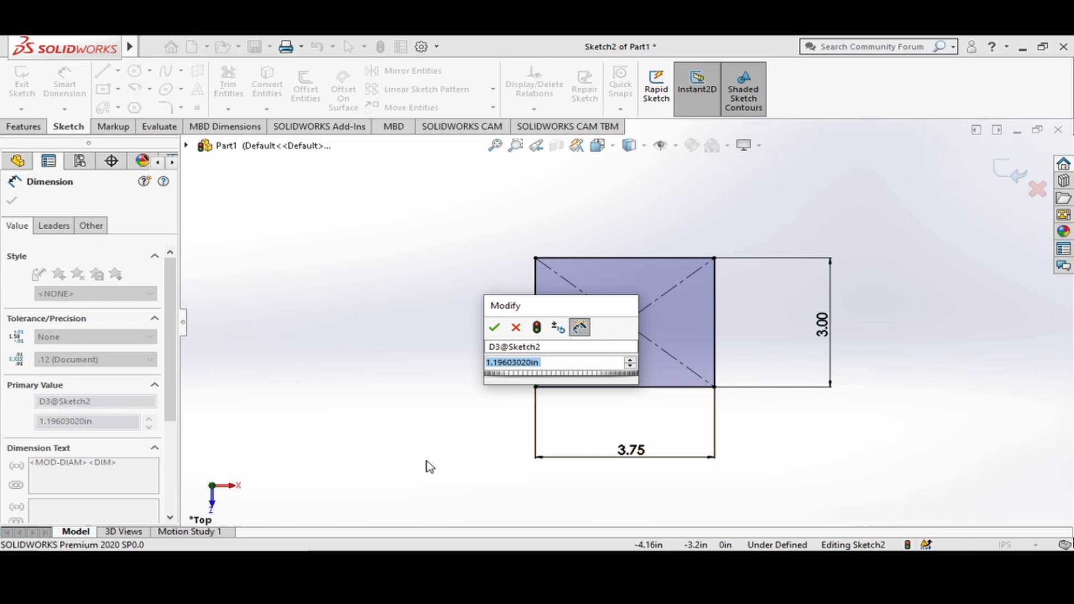
{"action": "key", "text": "BackSpace"}
{"action": "type", "text": ".38"}
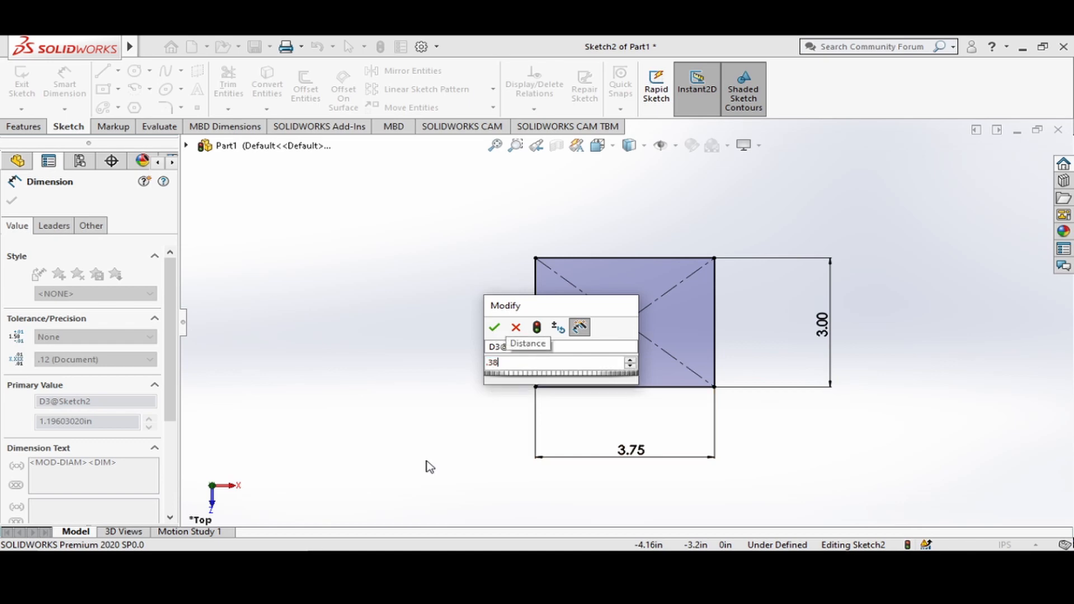
{"action": "key", "text": "Return"}
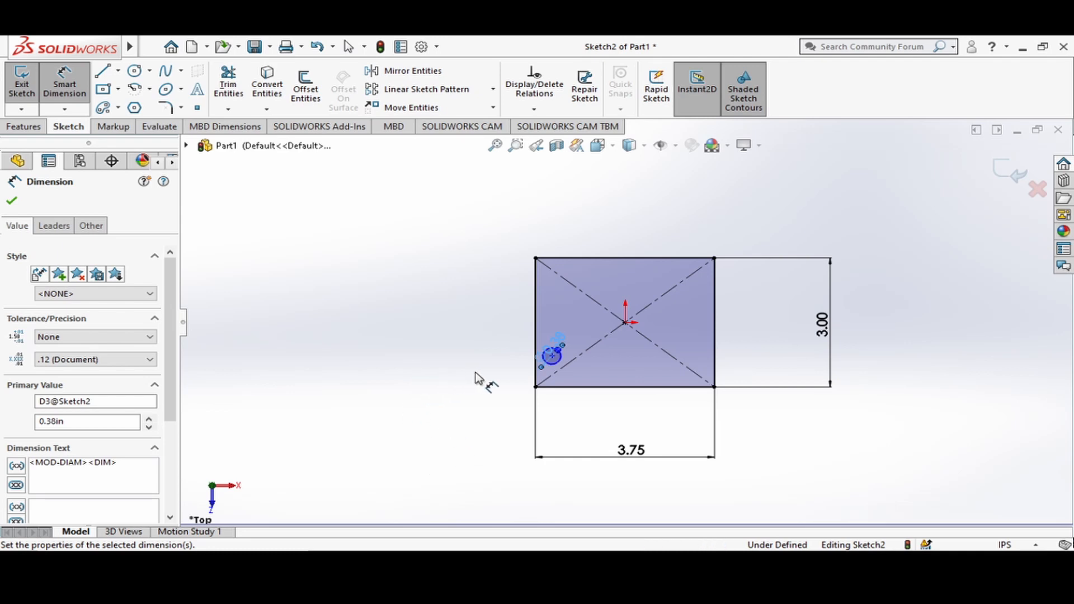
{"action": "left_click", "coordinate": [496, 391]}
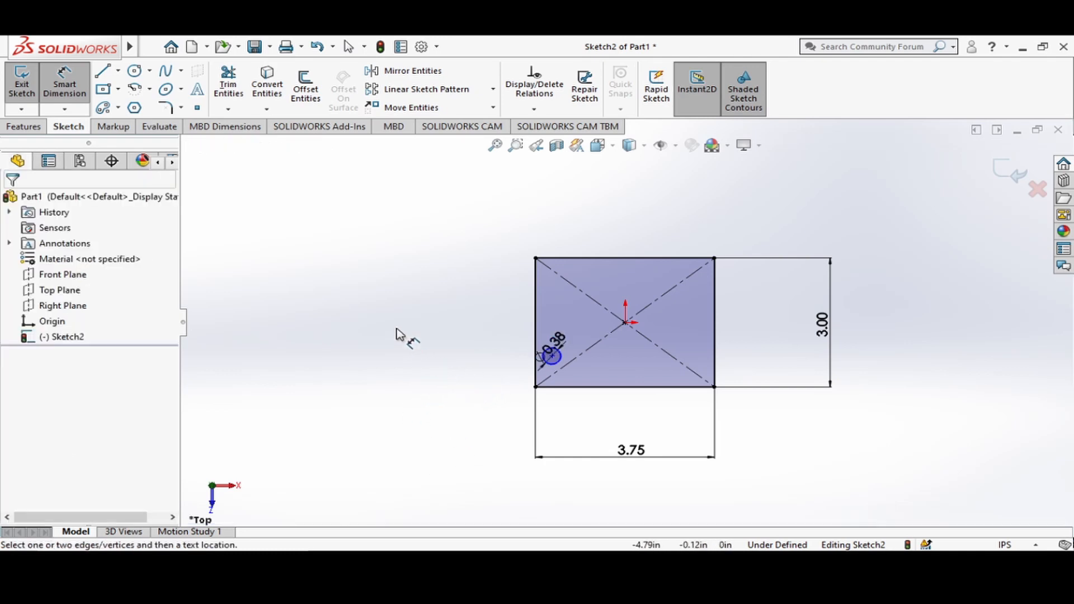
{"action": "key", "text": "Escape"}
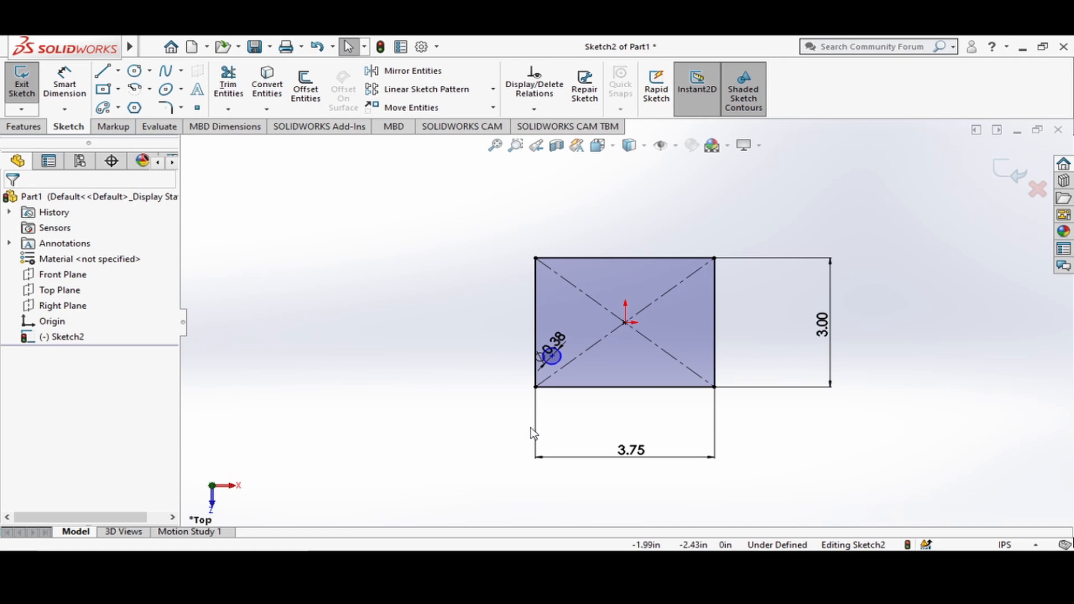
Dimension the horizontal distance between the circle's center and the origin and set it to 1.36 in.
{"action": "left_click", "coordinate": [559, 361]}
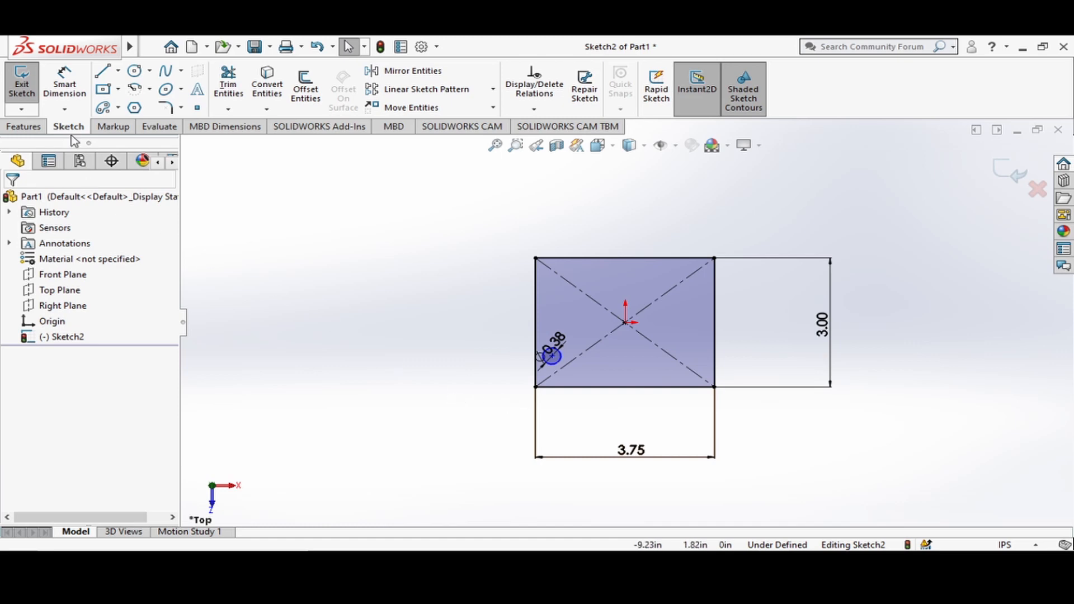
{"action": "left_click", "coordinate": [70, 97]}
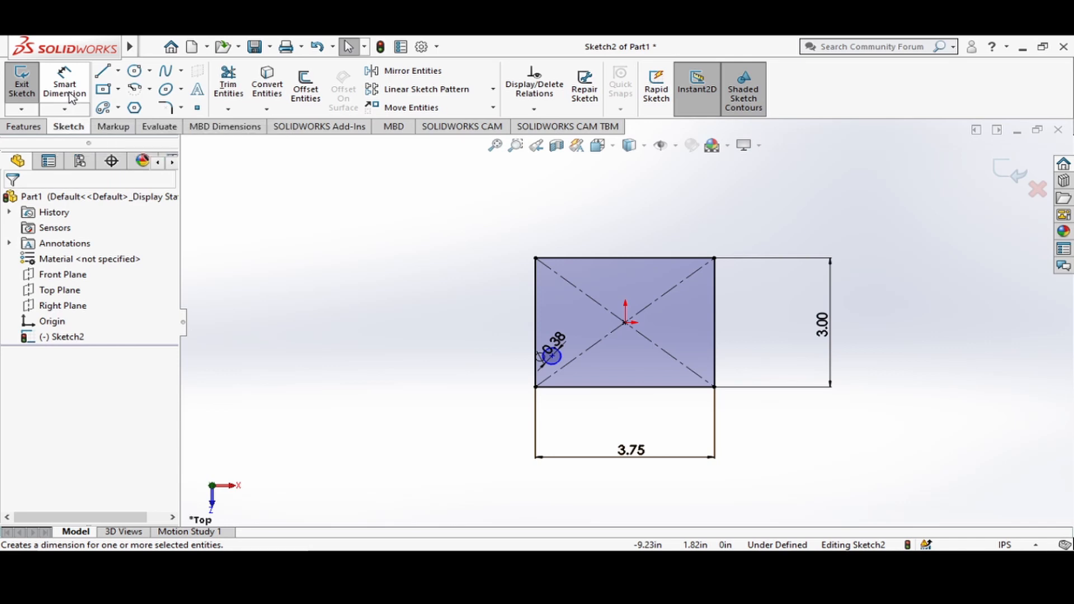
{"action": "left_click", "coordinate": [554, 361]}
{"action": "scroll", "coordinate": [562, 356], "scroll_direction": "down", "scroll_amount": 4}
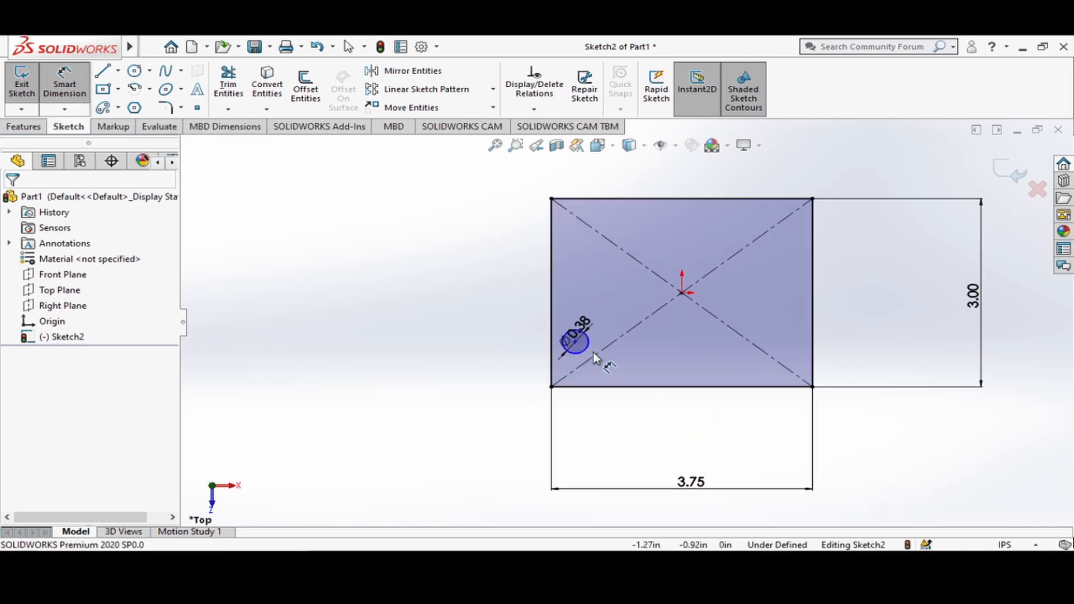
{"action": "scroll", "coordinate": [576, 336], "scroll_direction": "down", "scroll_amount": 3}
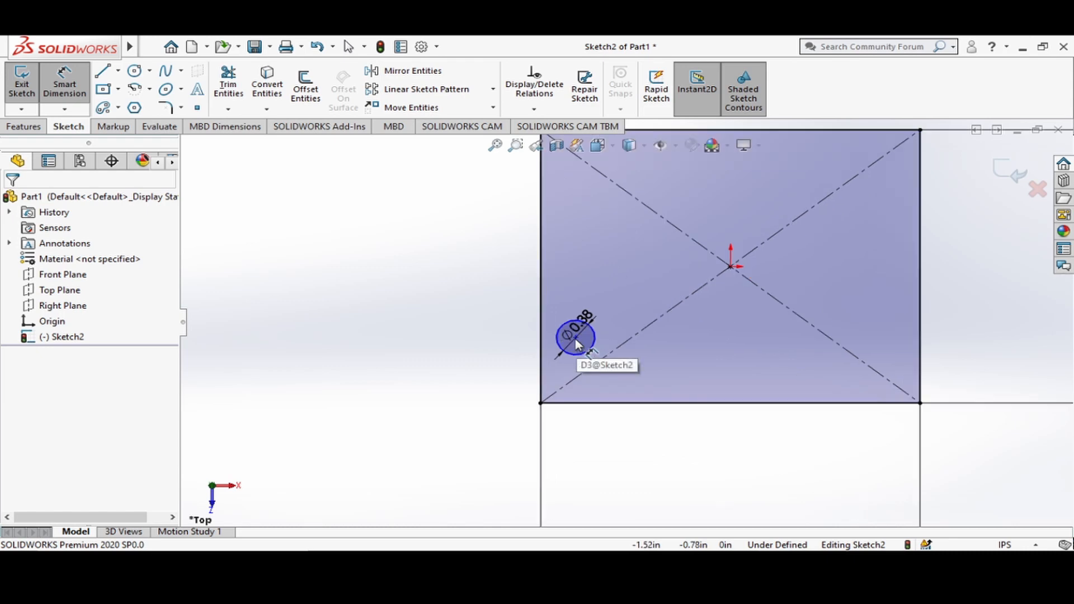
{"action": "scroll", "coordinate": [585, 335], "scroll_direction": "down", "scroll_amount": 1}
{"action": "left_click", "coordinate": [585, 335]}
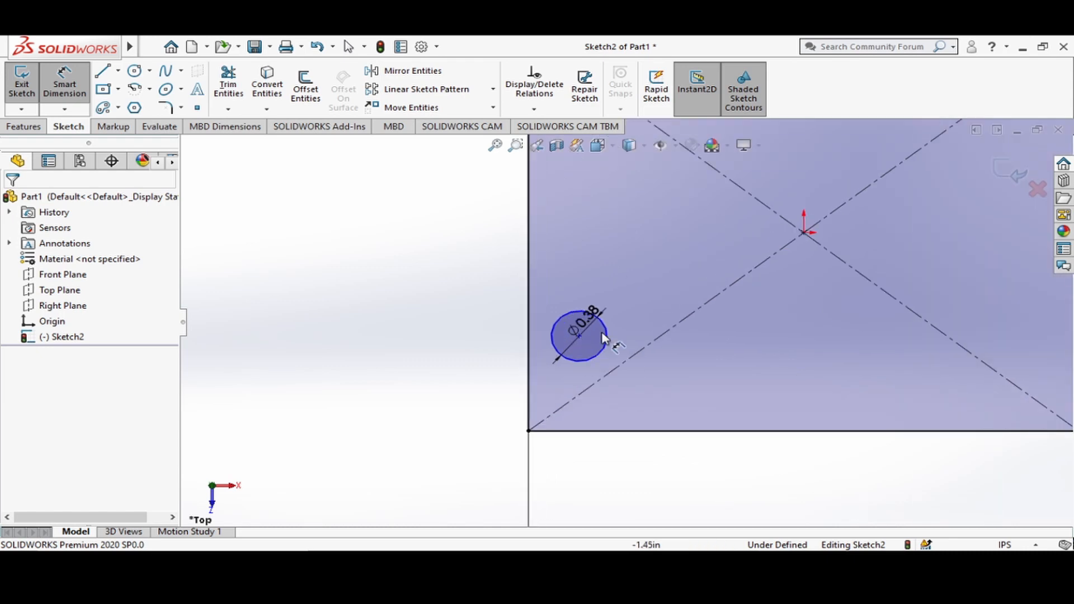
{"action": "left_click", "coordinate": [804, 232]}
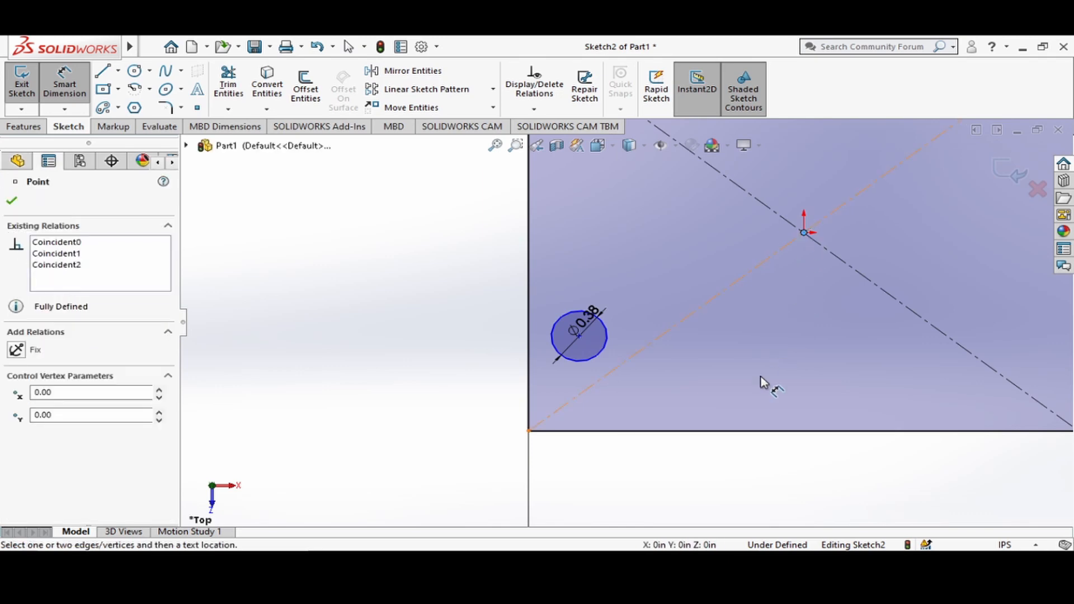
{"action": "left_click", "coordinate": [579, 335]}
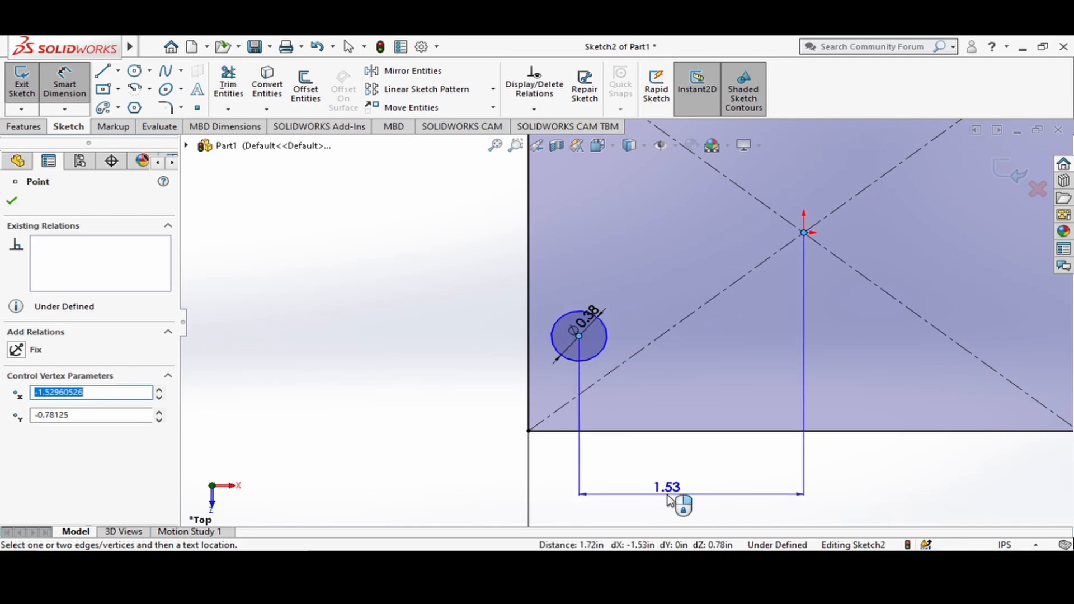
{"action": "left_click", "coordinate": [702, 492]}
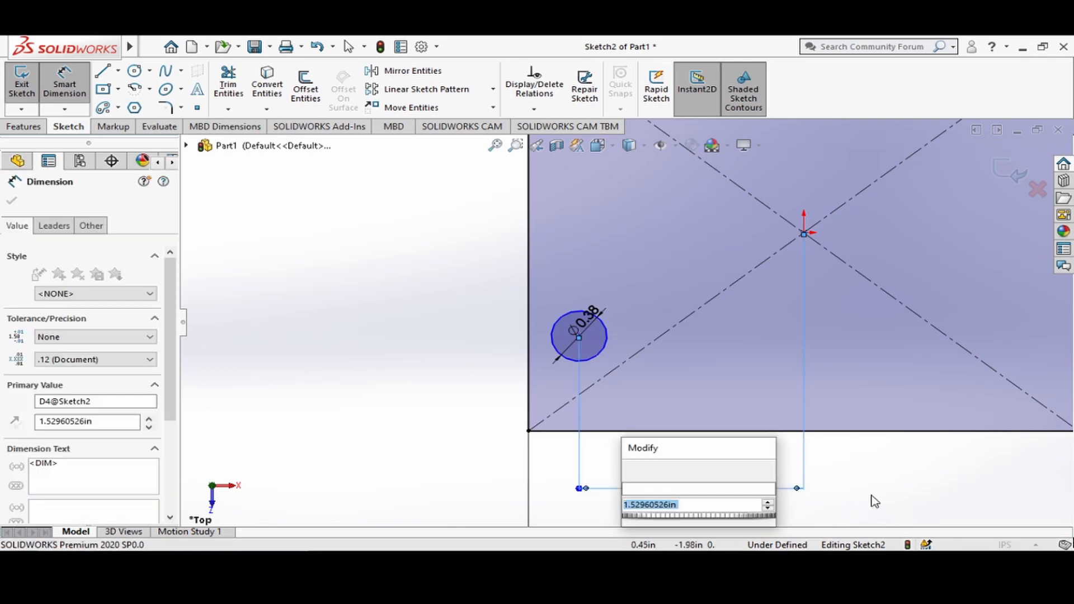
{"action": "type", "text": "1.36"}
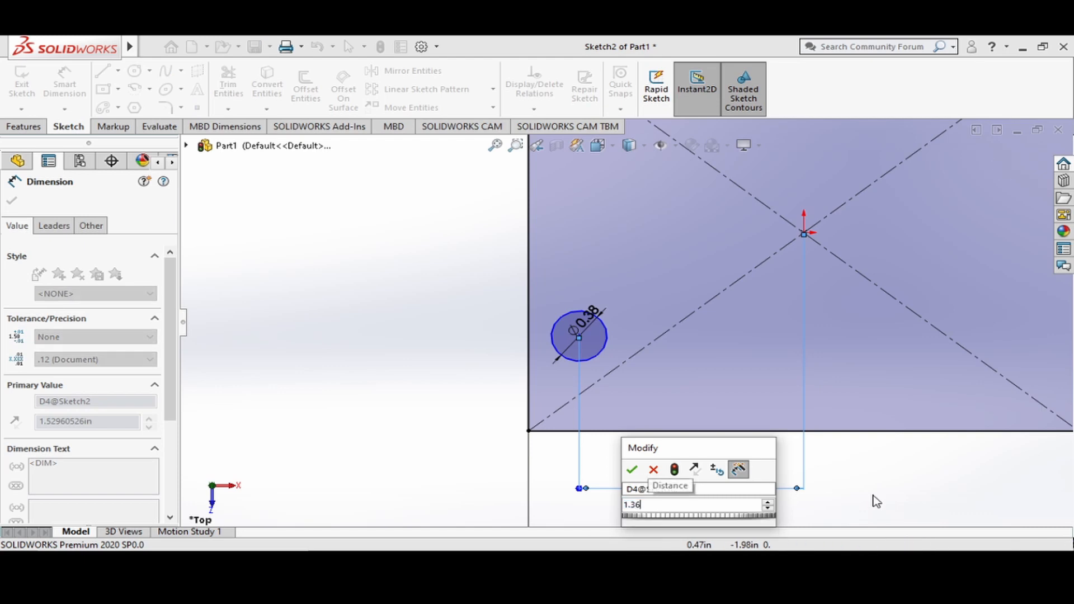
{"action": "key", "text": "Return"}
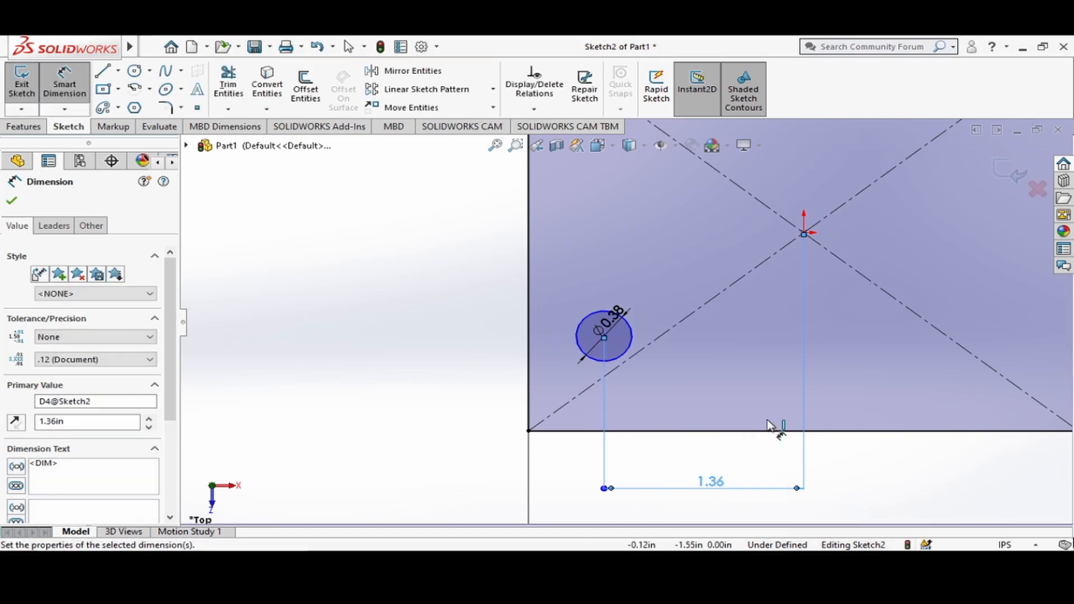
Dimension the vertical distance between the circle's center and the origin and set it to 1 in.
{"action": "left_click", "coordinate": [804, 234]}
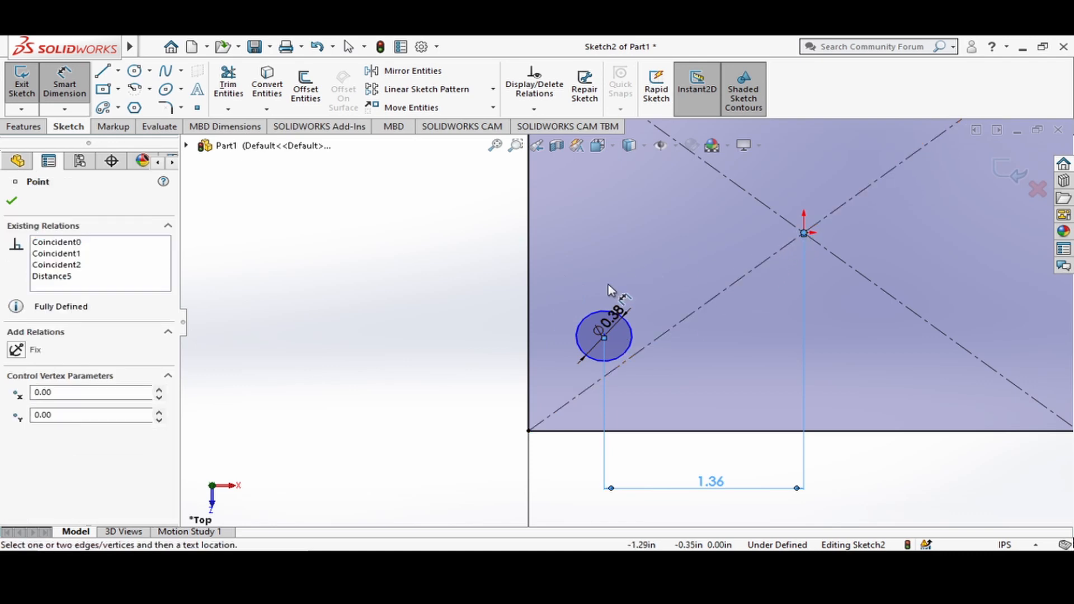
{"action": "left_click", "coordinate": [605, 336]}
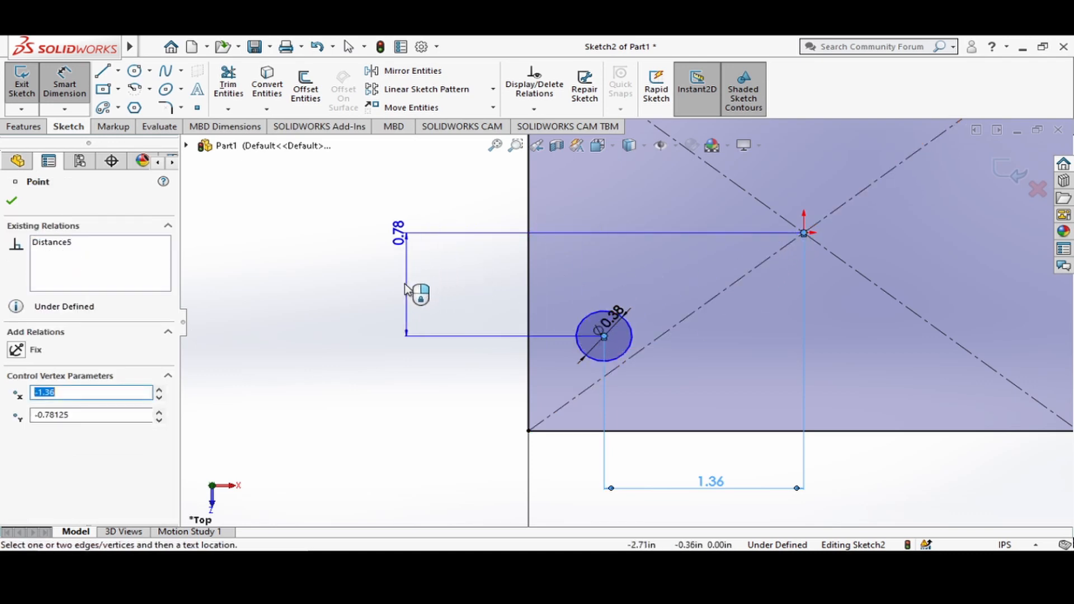
{"action": "left_click", "coordinate": [408, 292]}
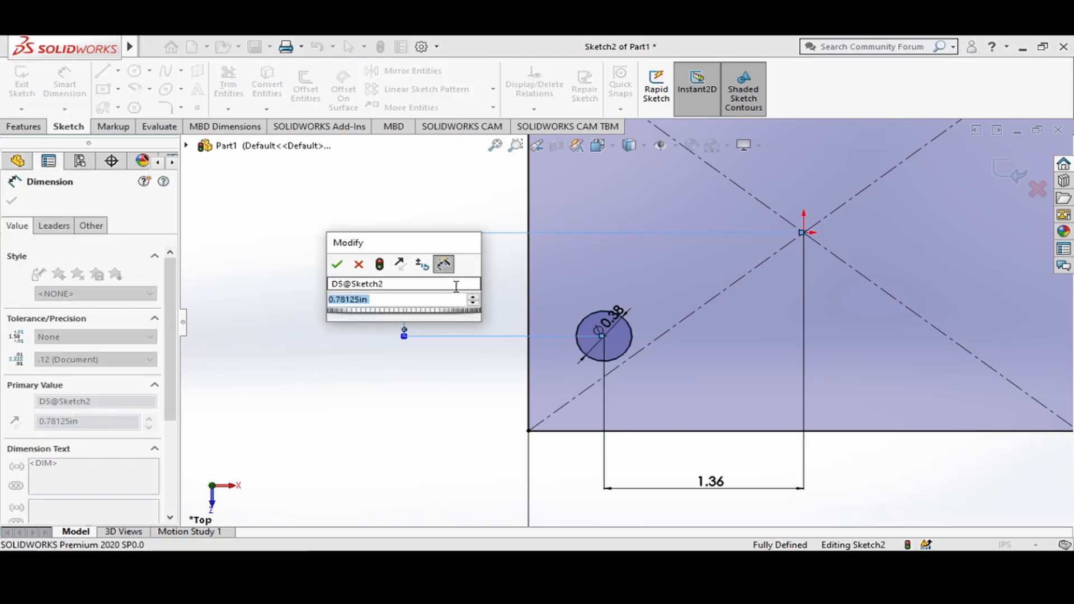
{"action": "type", "text": "1"}
{"action": "key", "text": "Return"}
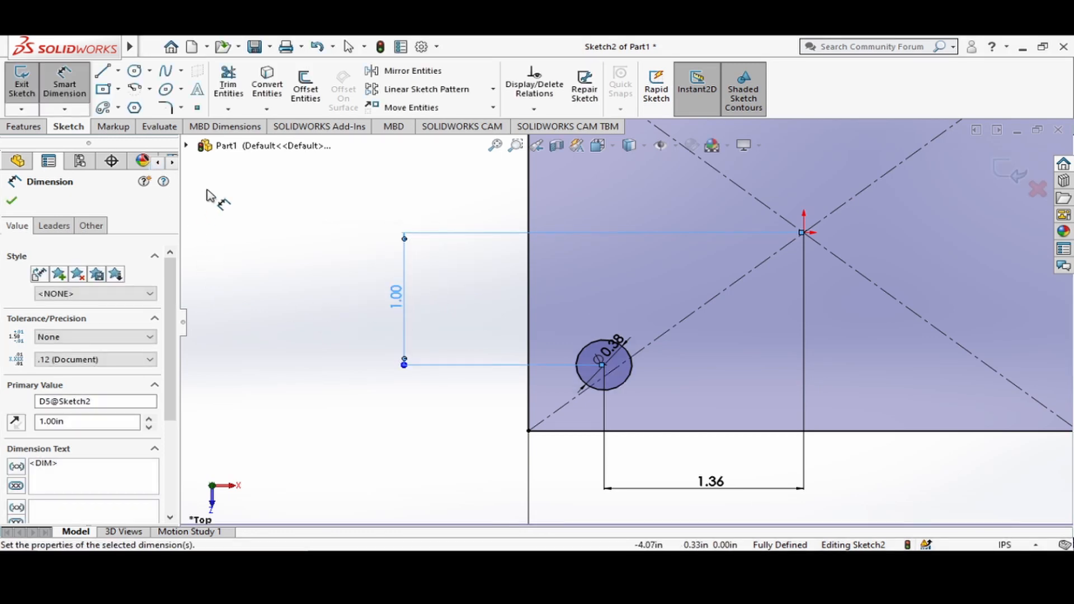
{"action": "key", "text": "Escape"}
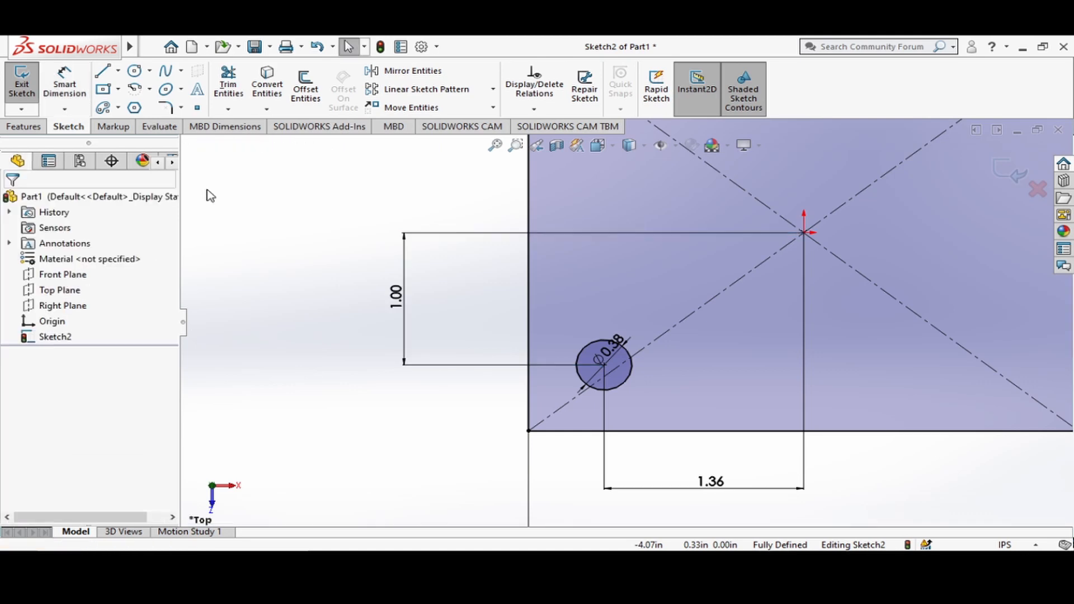
Start a linear sketch pattern of the hole circle with 2 instances spaced 2.76 in along the X-axis.
{"action": "scroll", "coordinate": [978, 329], "scroll_direction": "down", "scroll_amount": 3}
{"action": "key", "text": "f"}
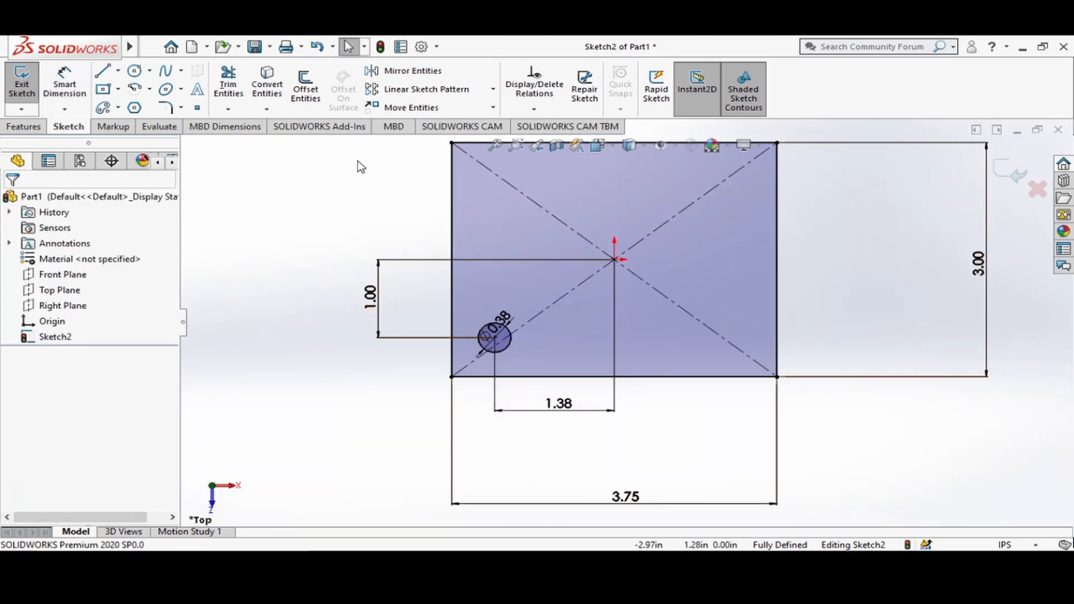
{"action": "left_click", "coordinate": [469, 90]}
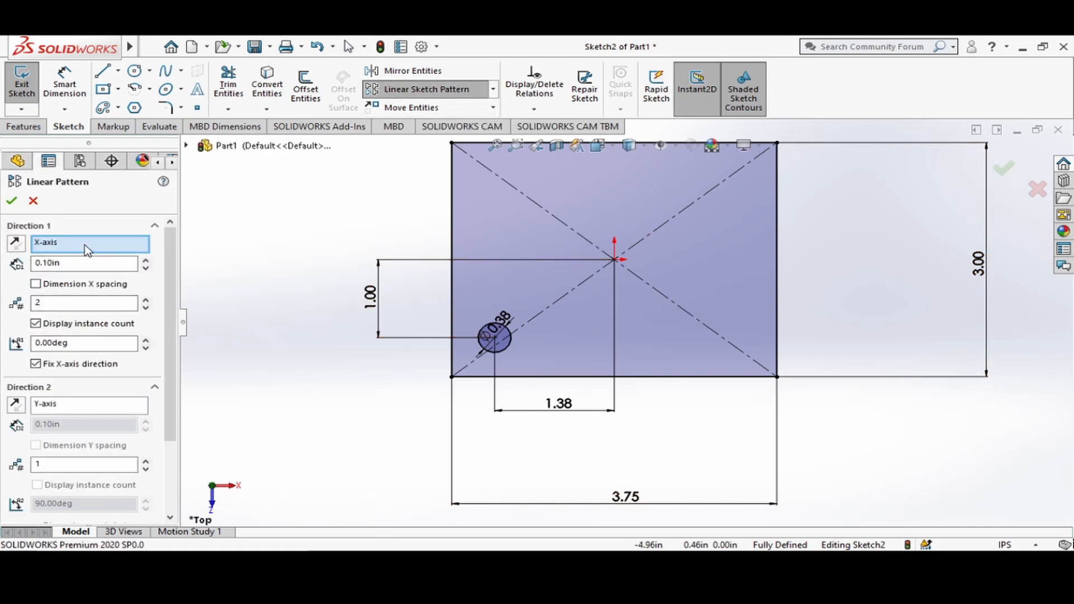
{"action": "left_click", "coordinate": [506, 349]}
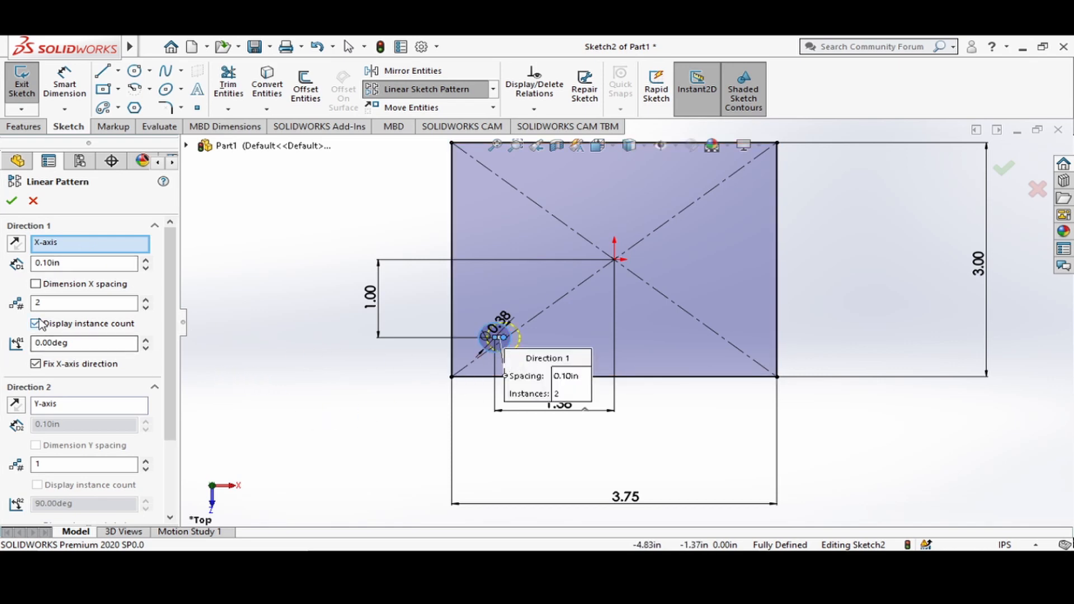
{"action": "double_click", "coordinate": [74, 267]}
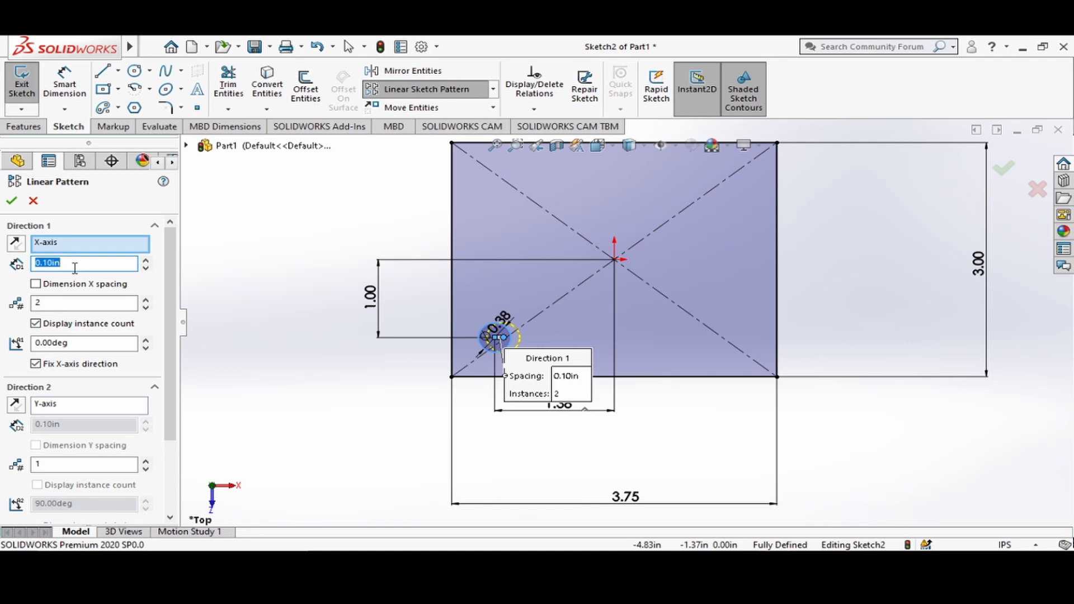
{"action": "type", "text": "2.76"}
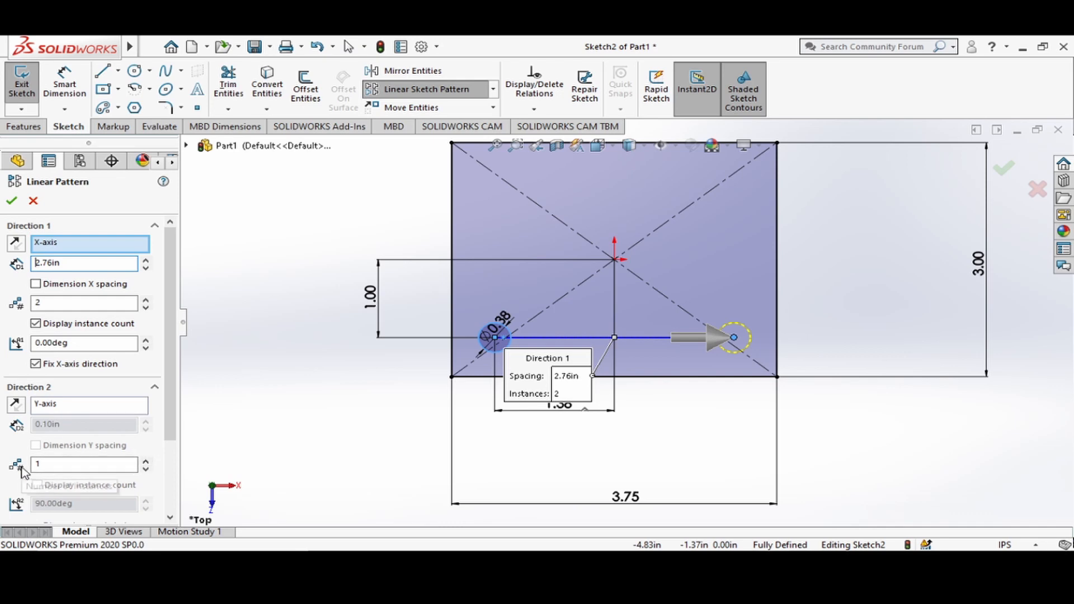
Add 2 instances spaced 2 in along the Y-axis and complete the linear sketch pattern.
{"action": "left_click", "coordinate": [144, 461]}
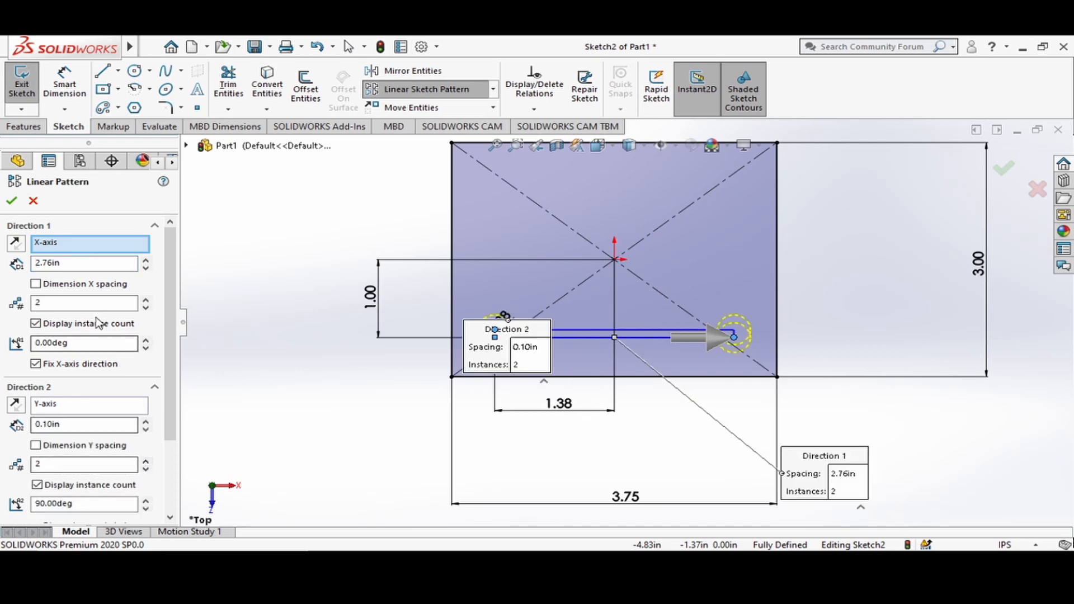
{"action": "left_click", "coordinate": [91, 425]}
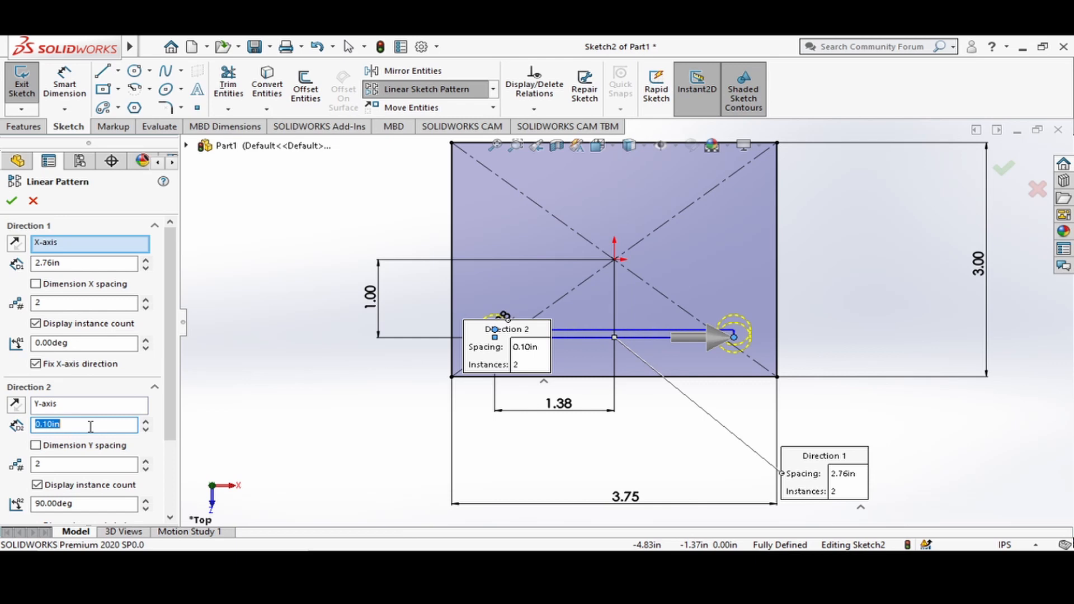
{"action": "type", "text": "2."}
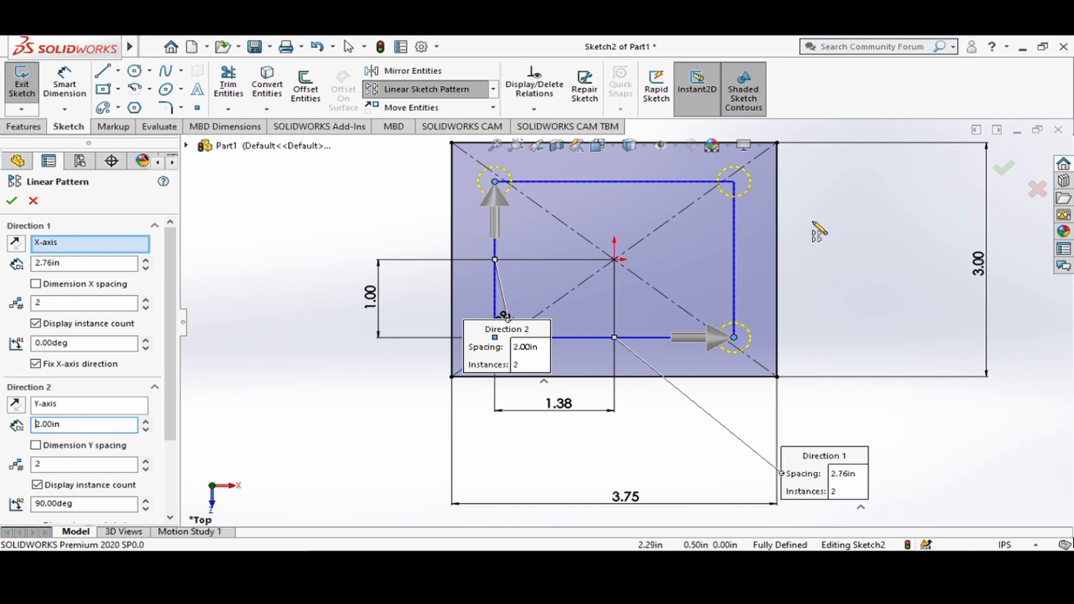
{"action": "left_click", "coordinate": [12, 201]}
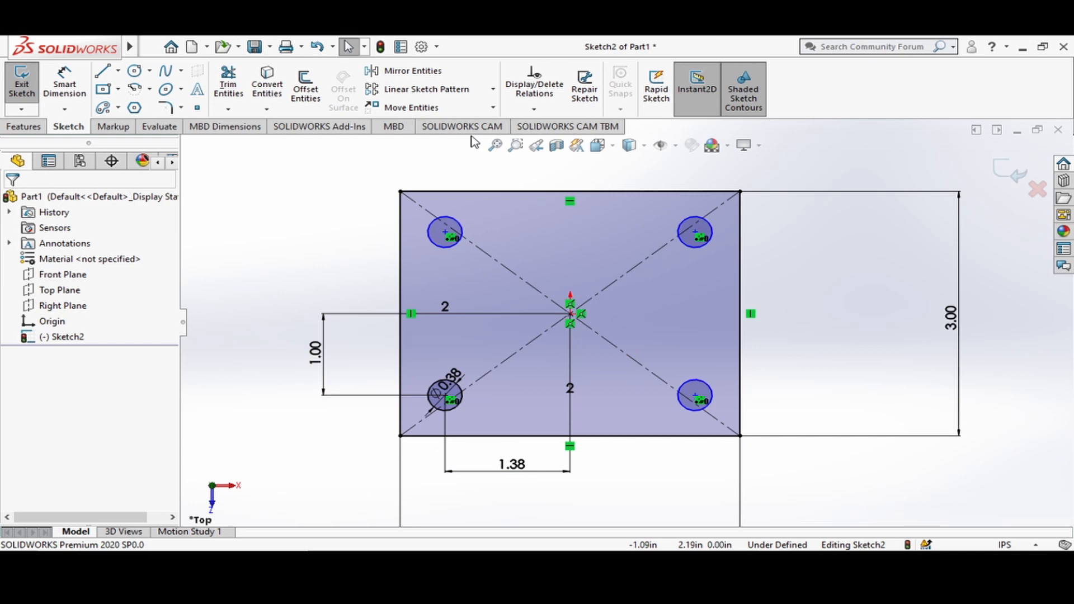
Fully define all entities in the sketch with automatically calculated relations and dimensions.
{"action": "left_click", "coordinate": [534, 109]}
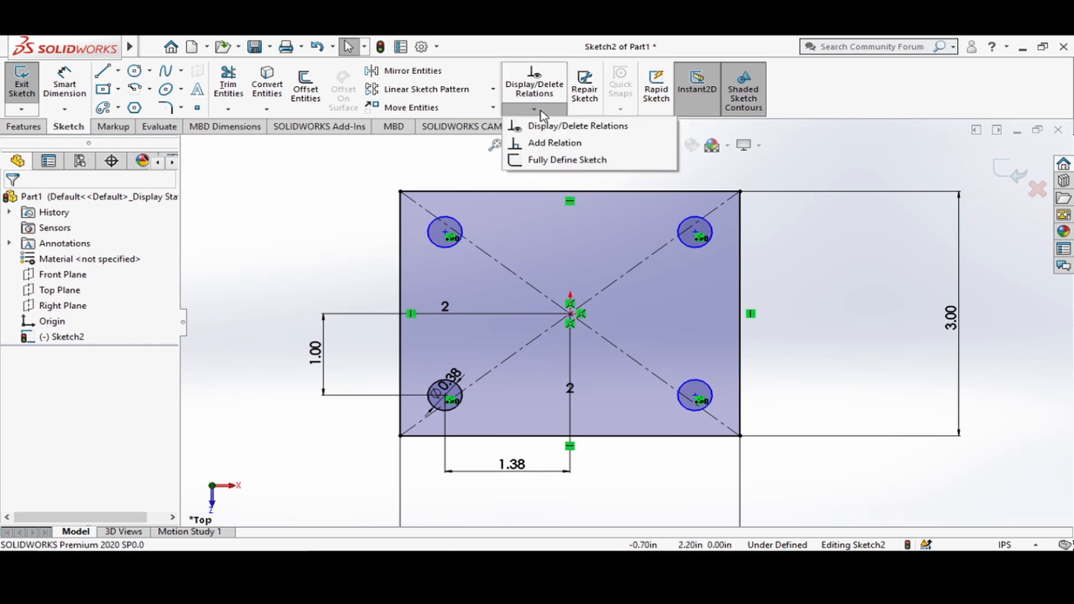
{"action": "left_click", "coordinate": [551, 161]}
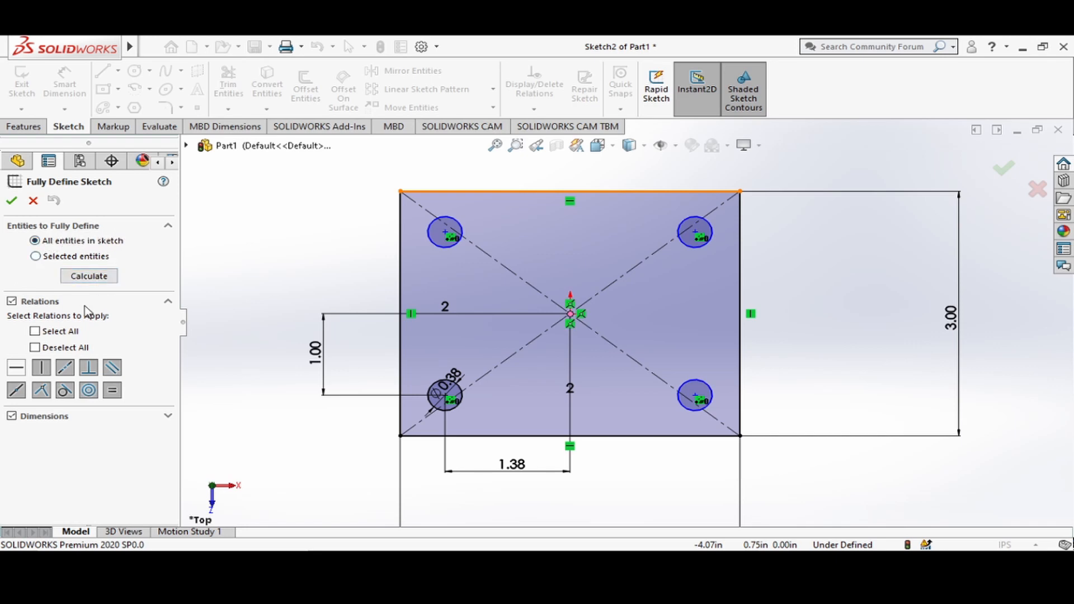
{"action": "left_click", "coordinate": [90, 277]}
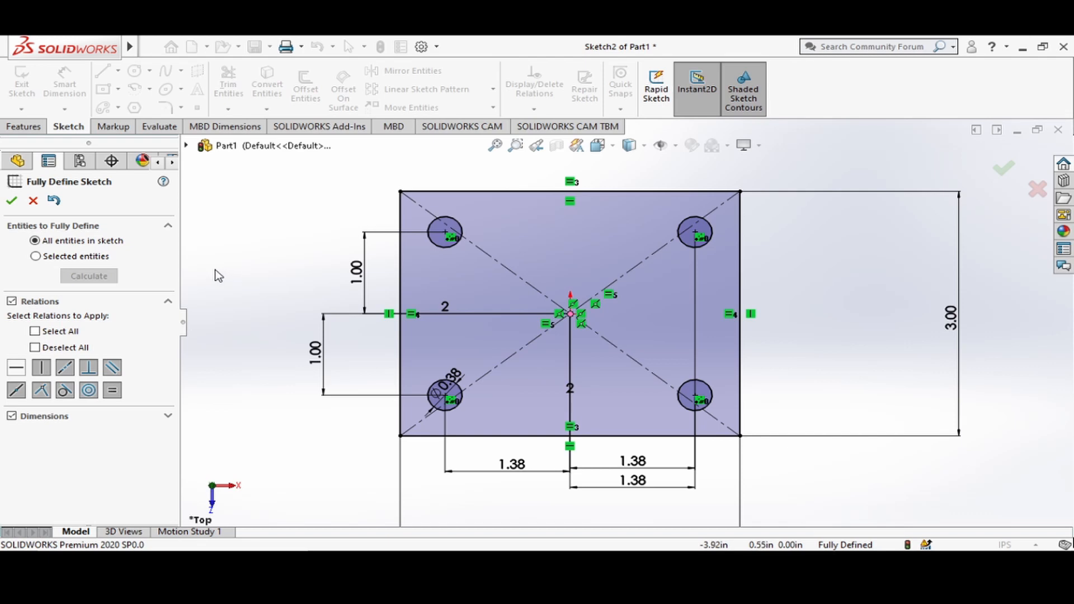
{"action": "left_click", "coordinate": [12, 201]}
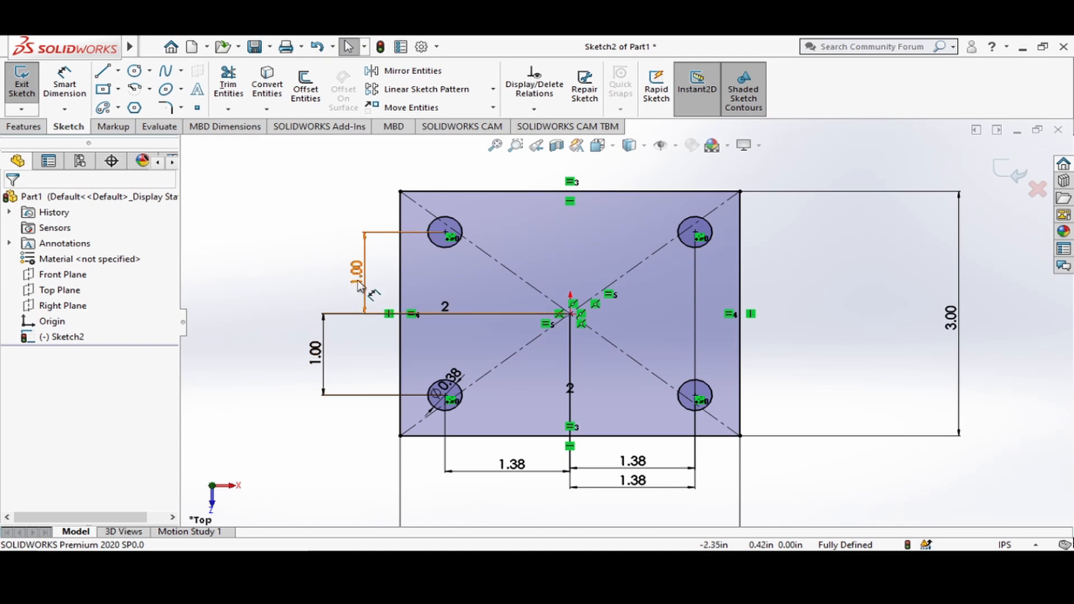
Align the added vertical and horizontal hole dimensions with the existing ones and place the overlapping 1.38 in dimension above the rectangle.
{"action": "mouse_move", "coordinate": [369, 286]}
{"action": "left_mouse_down"}
{"action": "mouse_move", "coordinate": [323, 280]}
{"action": "mouse_move", "coordinate": [327, 290]}
{"action": "left_mouse_up"}
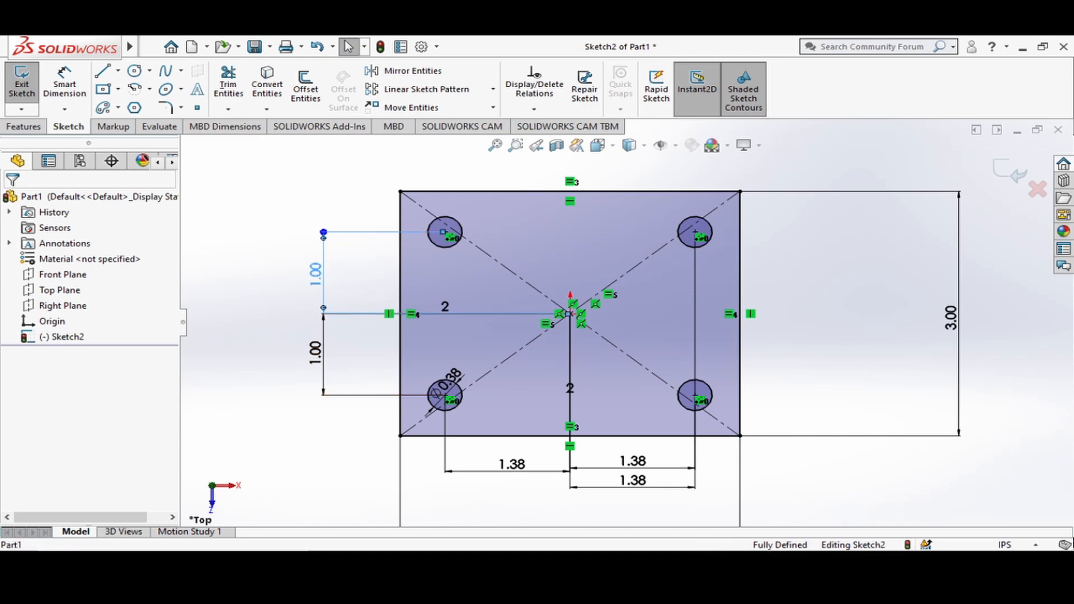
{"action": "scroll", "coordinate": [692, 290], "scroll_direction": "up", "scroll_amount": 1}
{"action": "mouse_move", "coordinate": [620, 449]}
{"action": "left_mouse_down"}
{"action": "mouse_move", "coordinate": [621, 169]}
{"action": "mouse_move", "coordinate": [633, 440]}
{"action": "left_mouse_up"}
{"action": "left_click", "coordinate": [780, 466]}
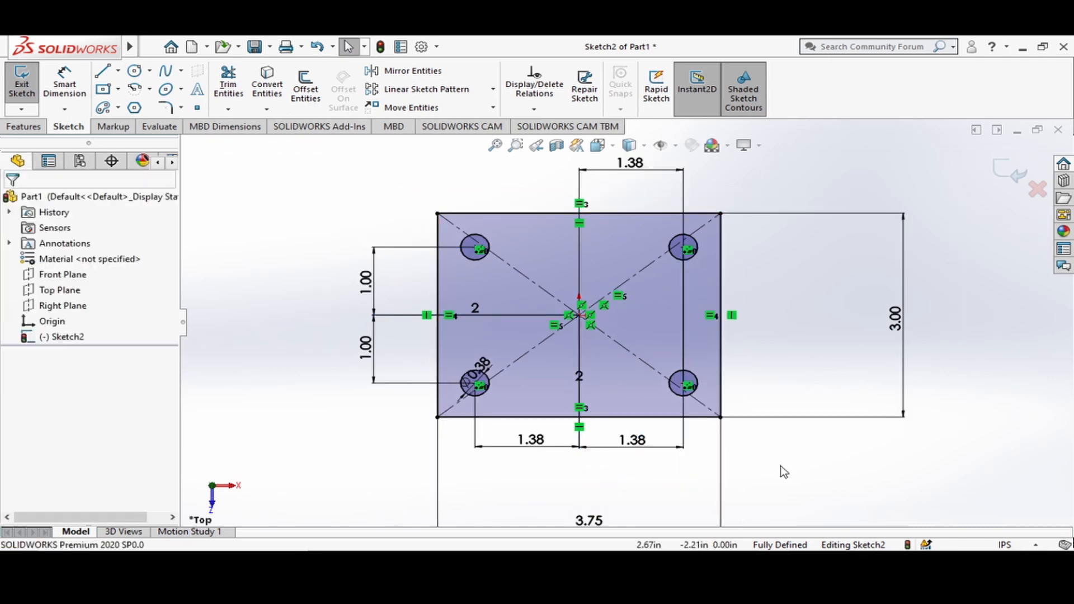
{"action": "key", "text": "f"}
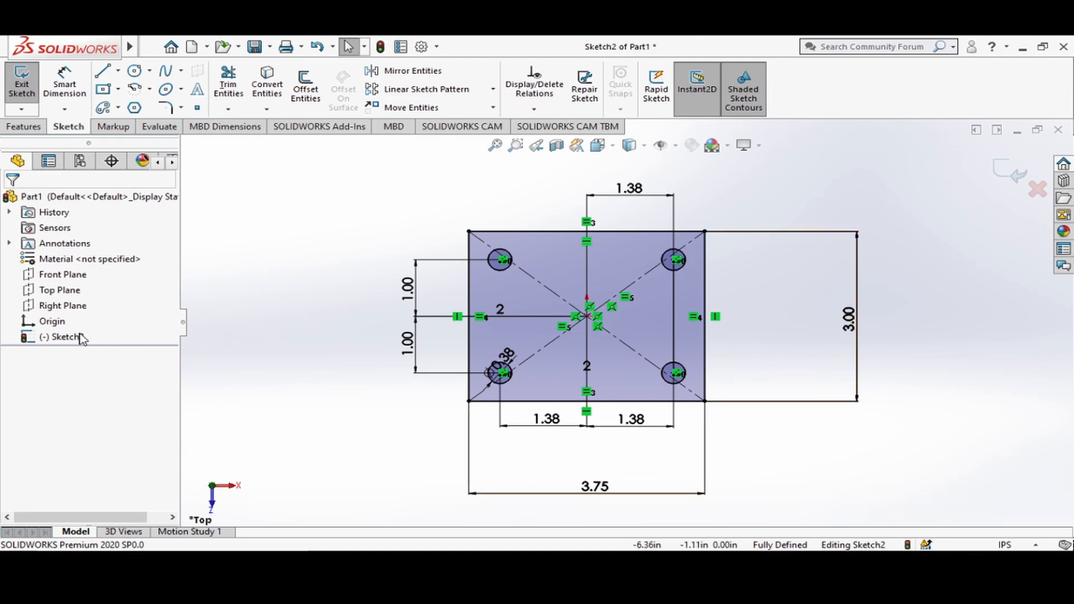
Extrude the sketched plate with its four holes as a blind boss to a depth of 0.38 in.
{"action": "left_click", "coordinate": [24, 128]}
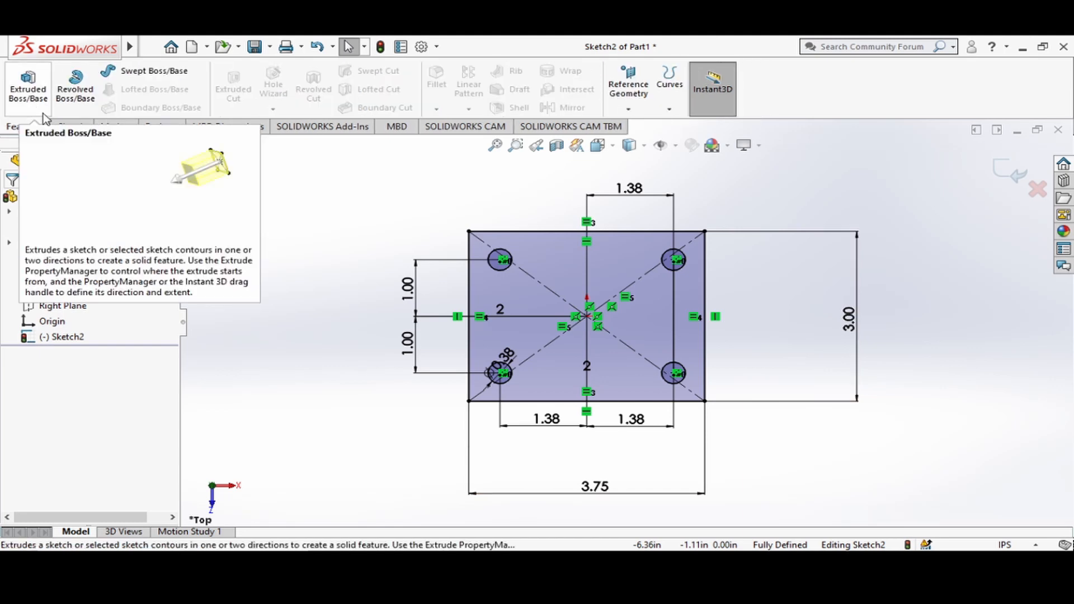
{"action": "left_click", "coordinate": [43, 113]}
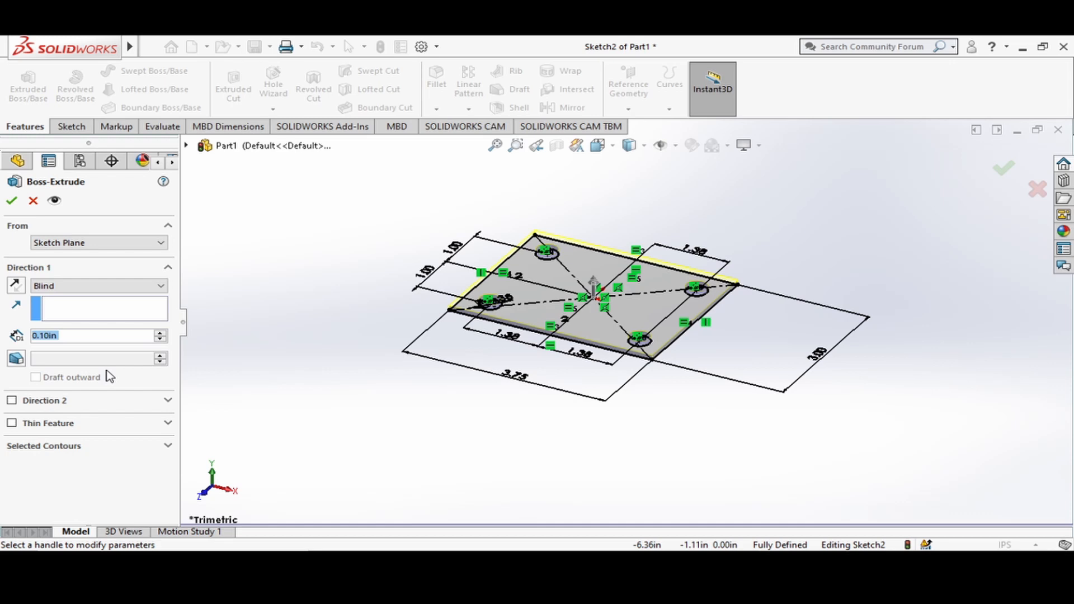
{"action": "type", "text": ".38"}
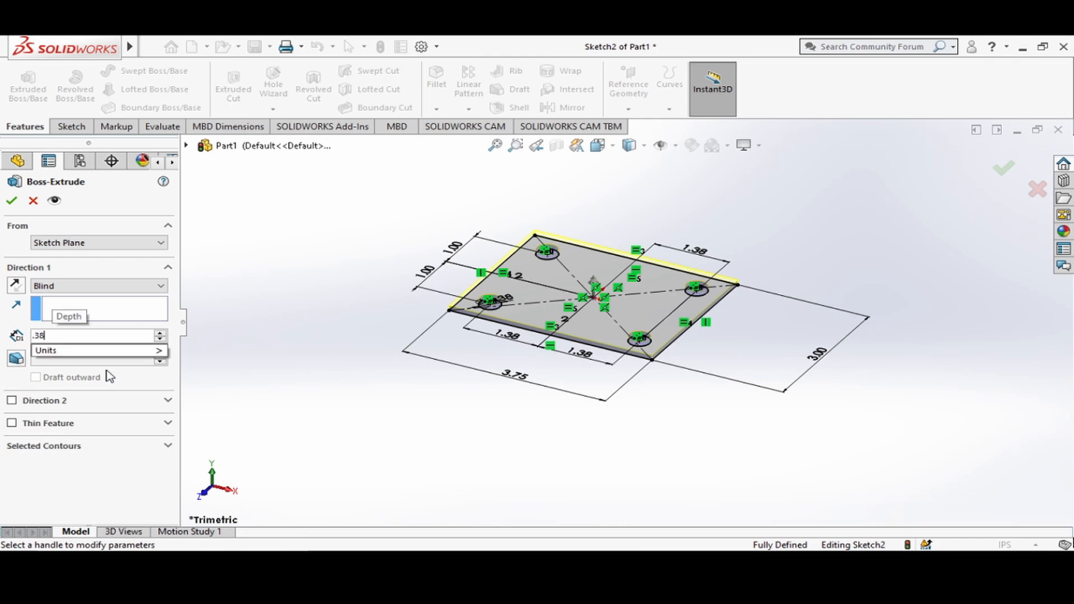
{"action": "key", "text": "Return"}
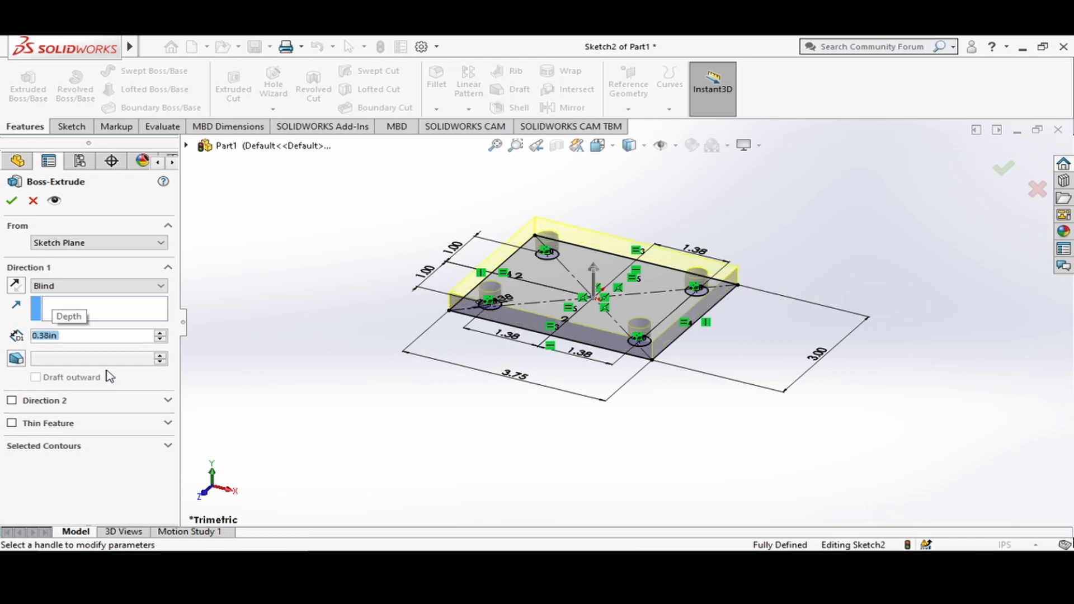
{"action": "left_click", "coordinate": [12, 202]}
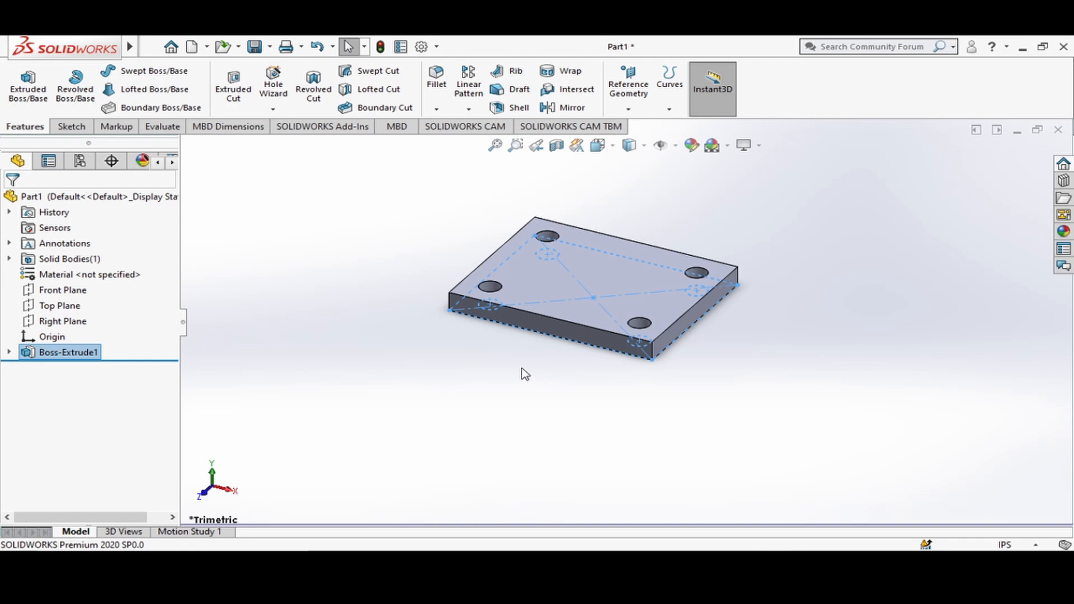
Start a constant-size Fillet and select the four vertical corner edges of the plate.
{"action": "left_click", "coordinate": [438, 76]}
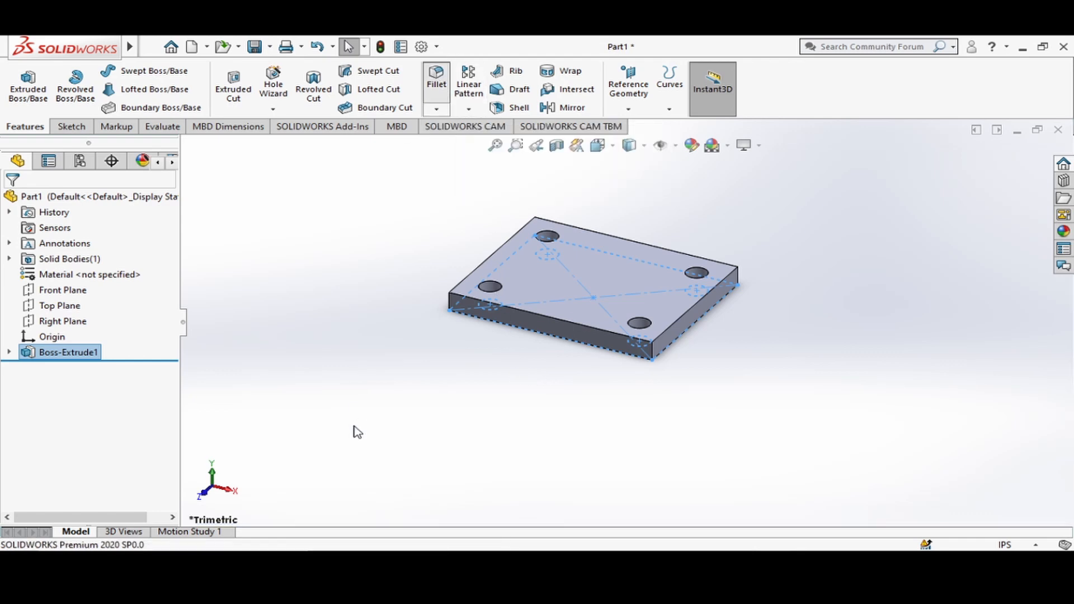
{"action": "left_click", "coordinate": [450, 309]}
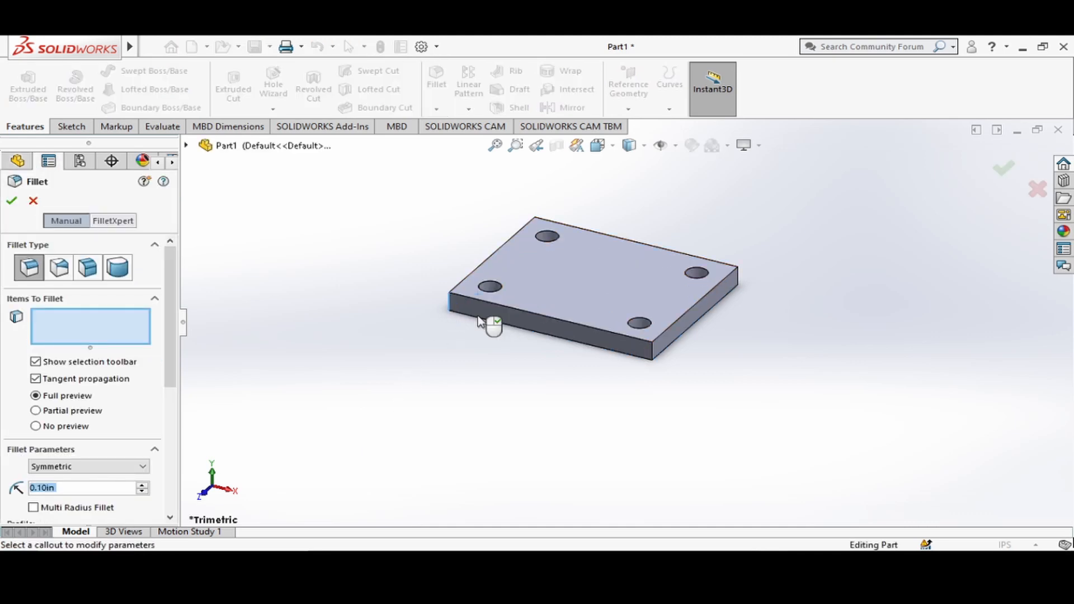
{"action": "left_click", "coordinate": [653, 354]}
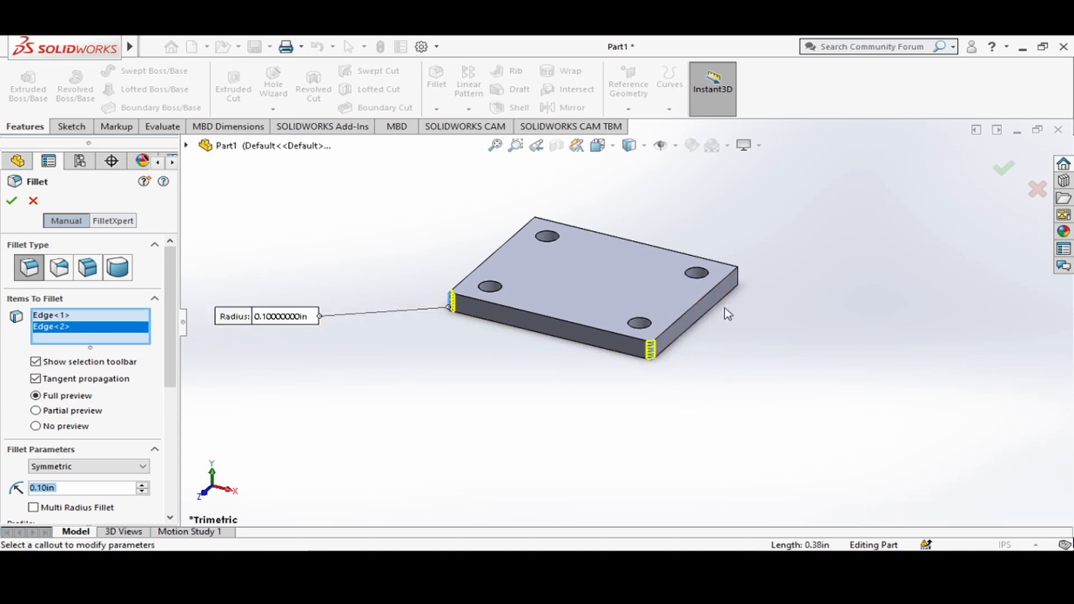
{"action": "left_click", "coordinate": [739, 280]}
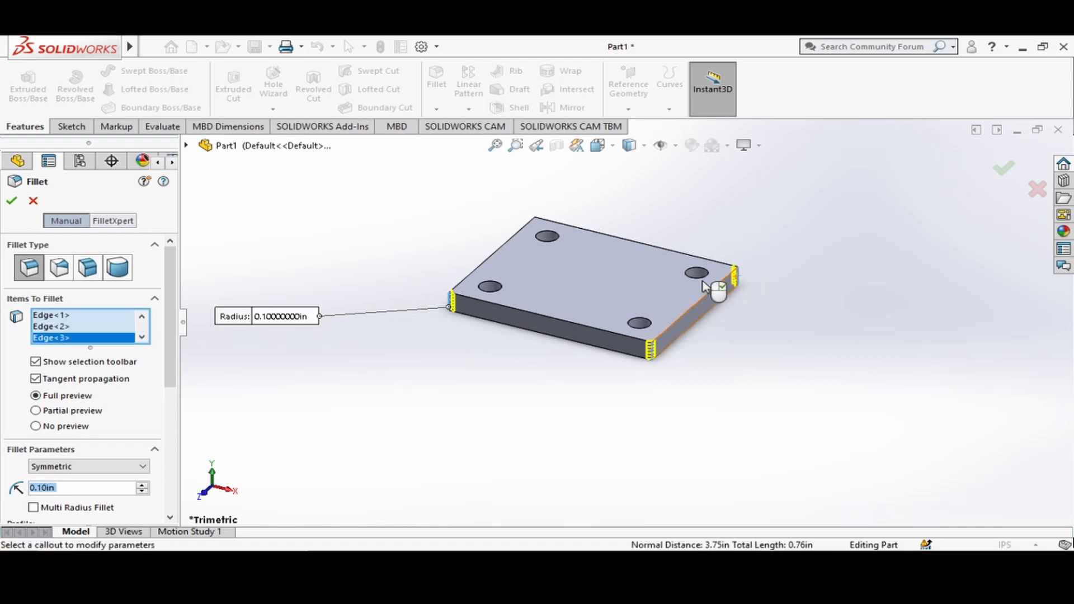
{"action": "middle_click_drag", "start_coordinate": [709, 213], "coordinate": [822, 414]}
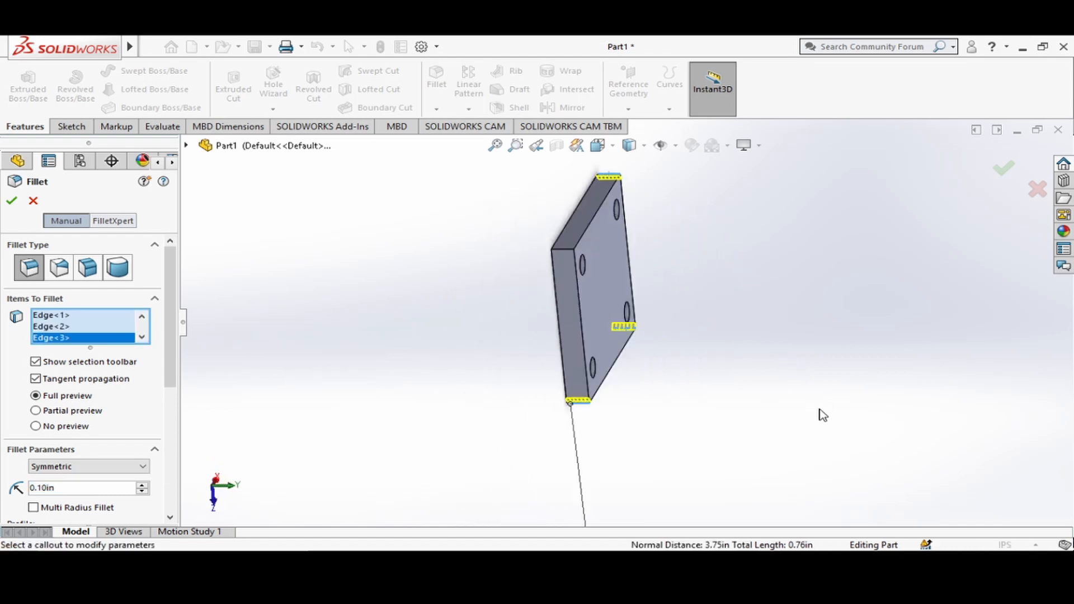
{"action": "left_click", "coordinate": [561, 259]}
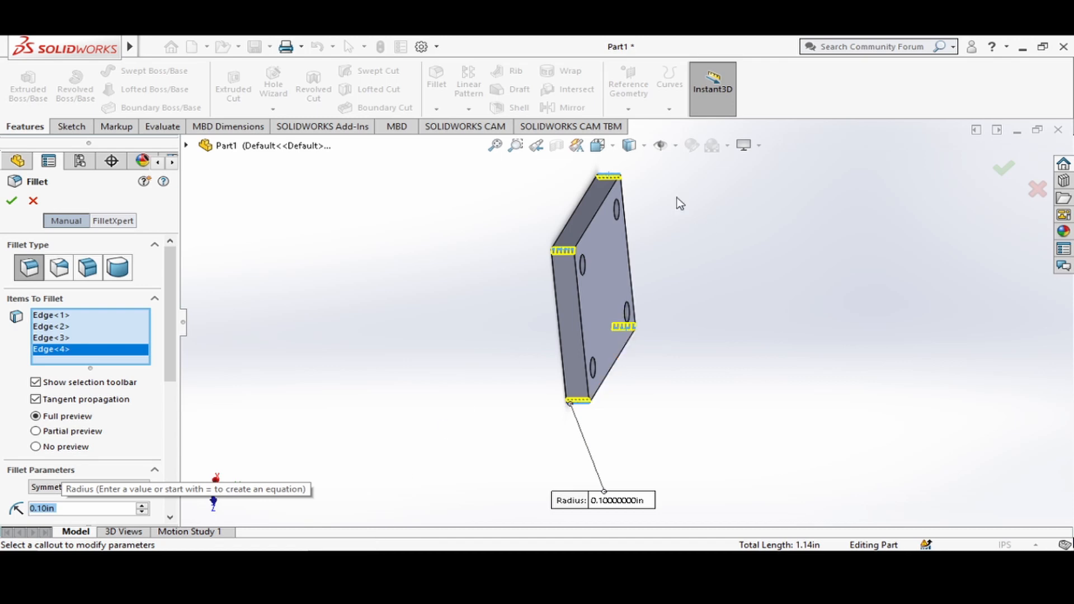
{"action": "left_click", "coordinate": [598, 146]}
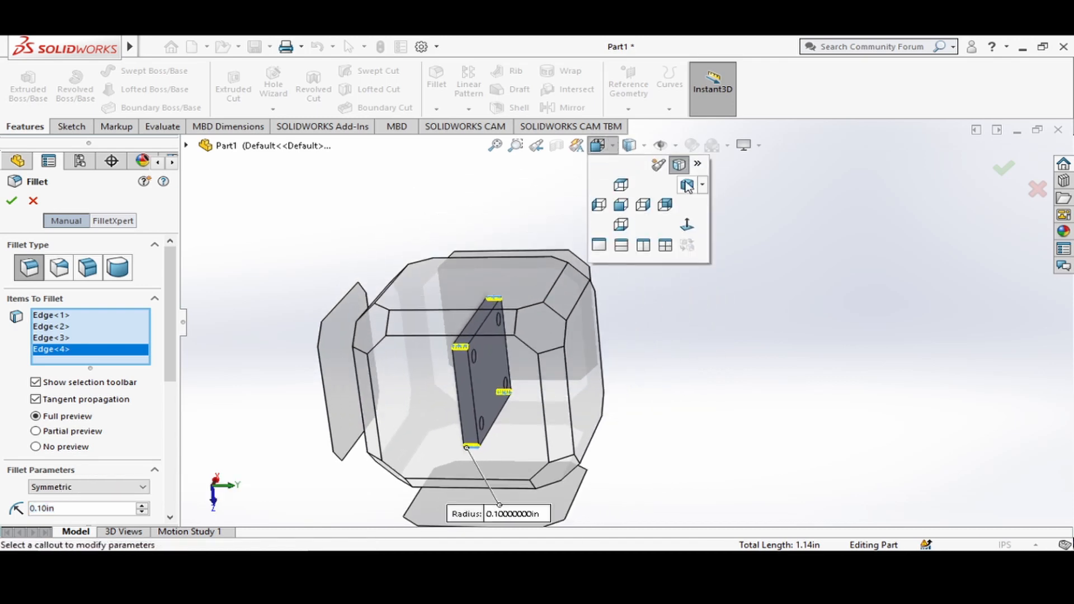
{"action": "left_click", "coordinate": [687, 186]}
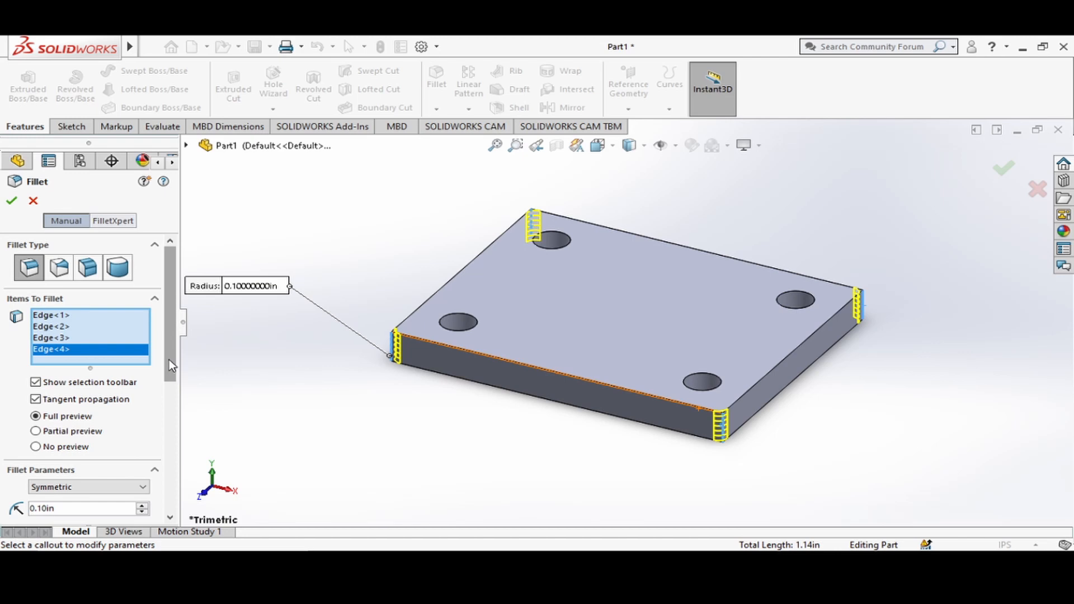
Set the symmetric fillet radius to 0.5 in and complete the plate's corner fillets.
{"action": "left_click_drag", "start_coordinate": [169, 360], "coordinate": [168, 441]}
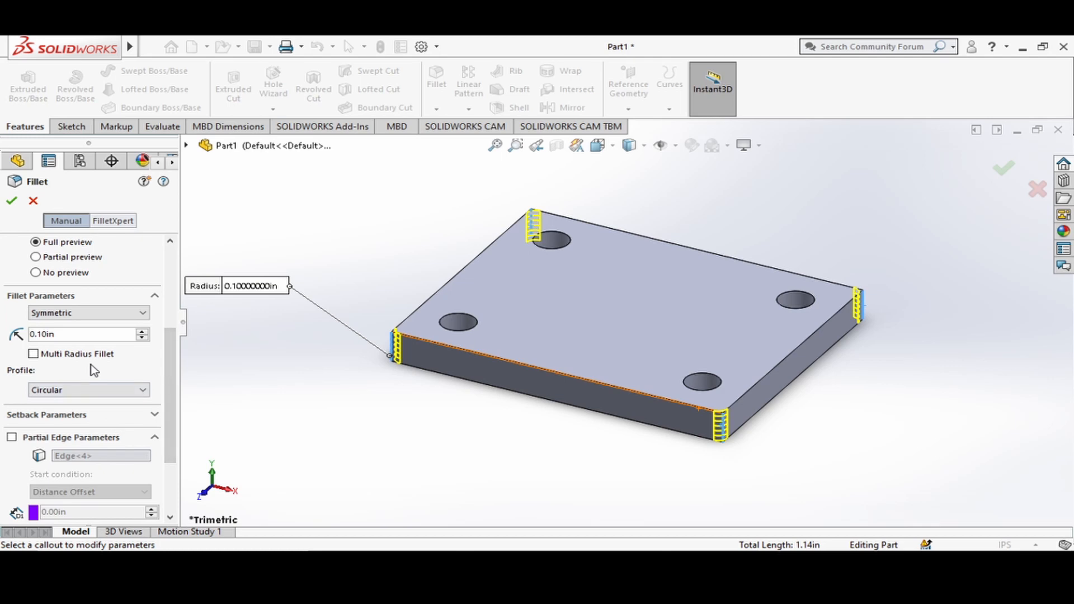
{"action": "double_click", "coordinate": [70, 335]}
{"action": "double_click", "coordinate": [70, 336]}
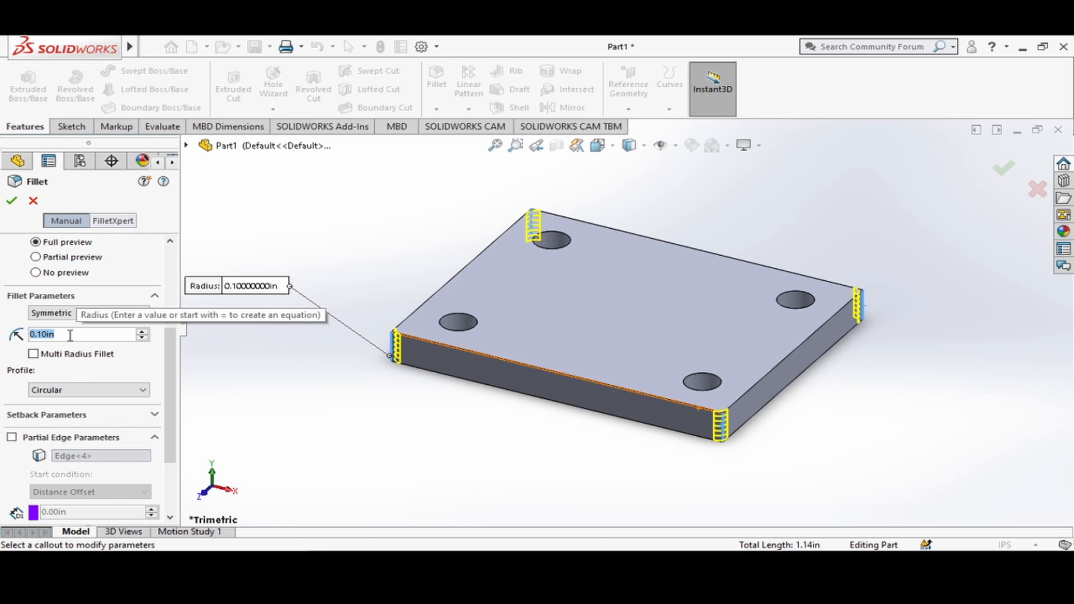
{"action": "type", "text": "0.5"}
{"action": "key", "text": "Return"}
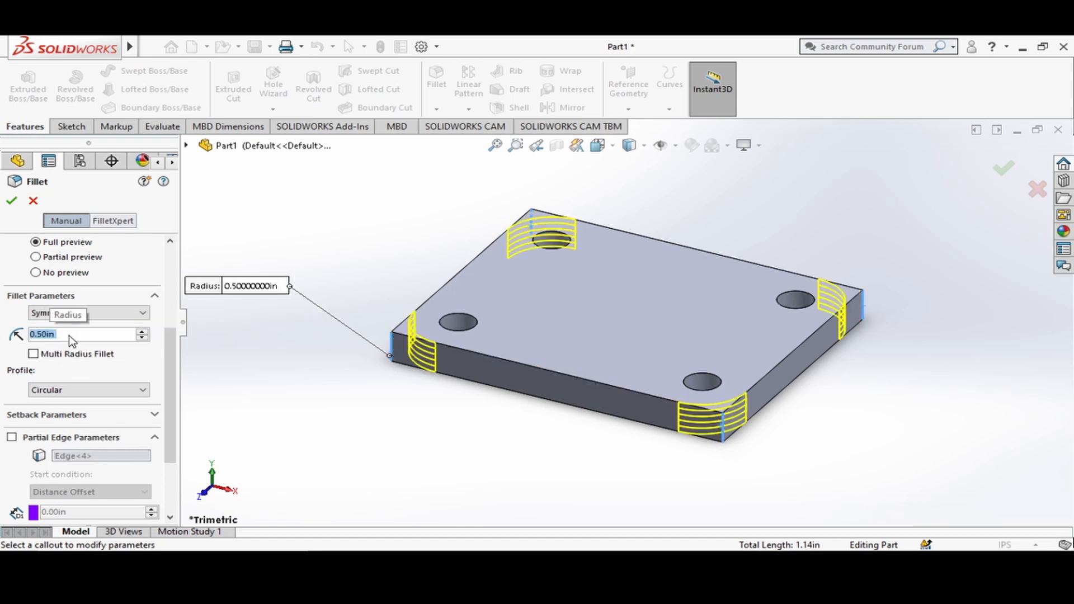
{"action": "left_click", "coordinate": [11, 201]}
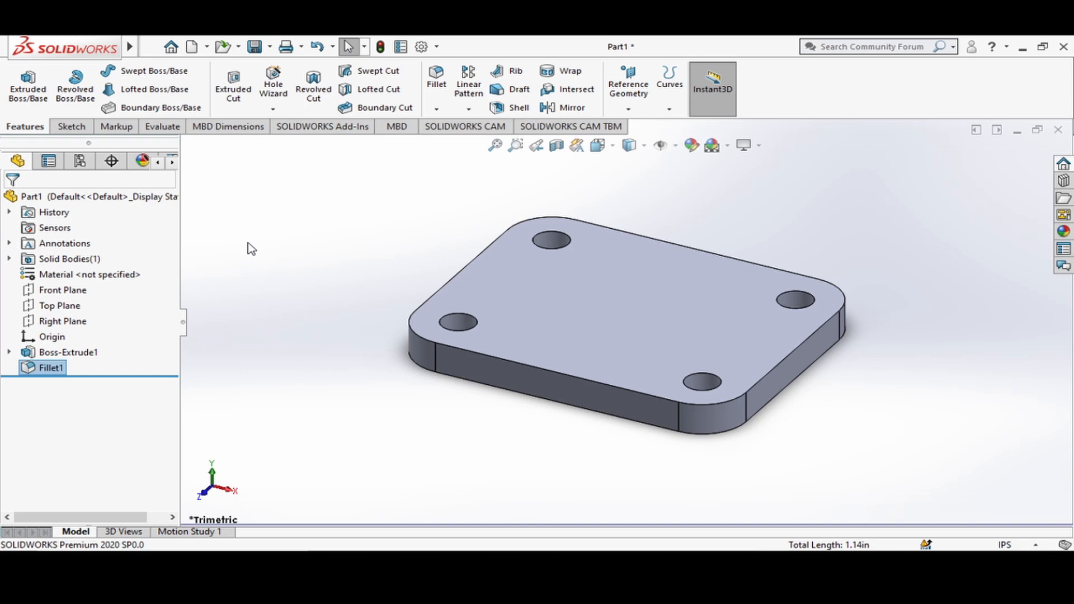
Create a reference plane offset 1.5 in from the Front Plane, towards the plate's front edge.
{"action": "left_click", "coordinate": [60, 291]}
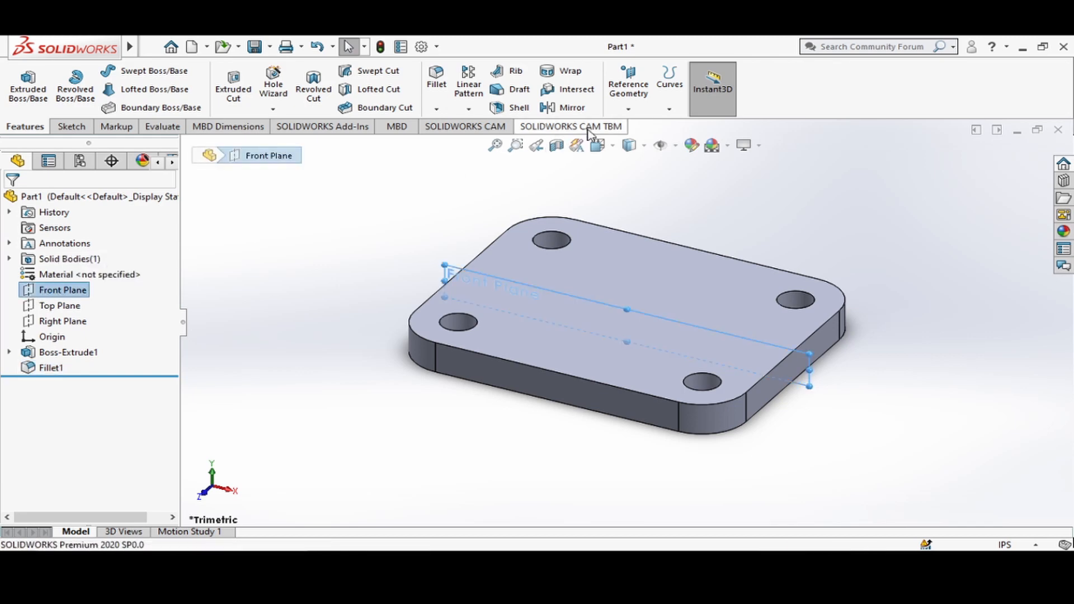
{"action": "left_click", "coordinate": [628, 109]}
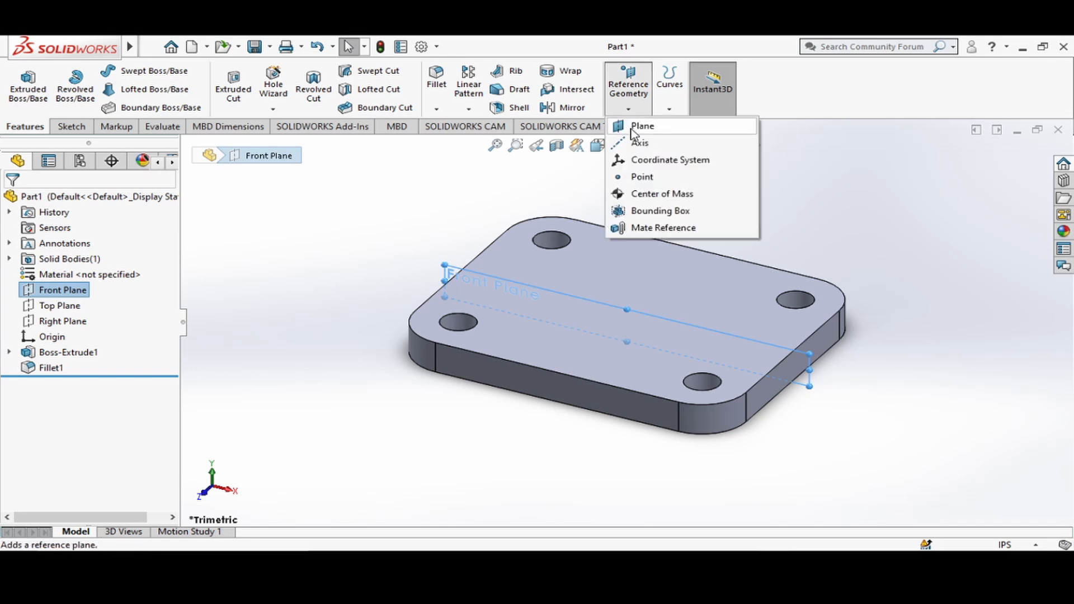
{"action": "left_click", "coordinate": [633, 131]}
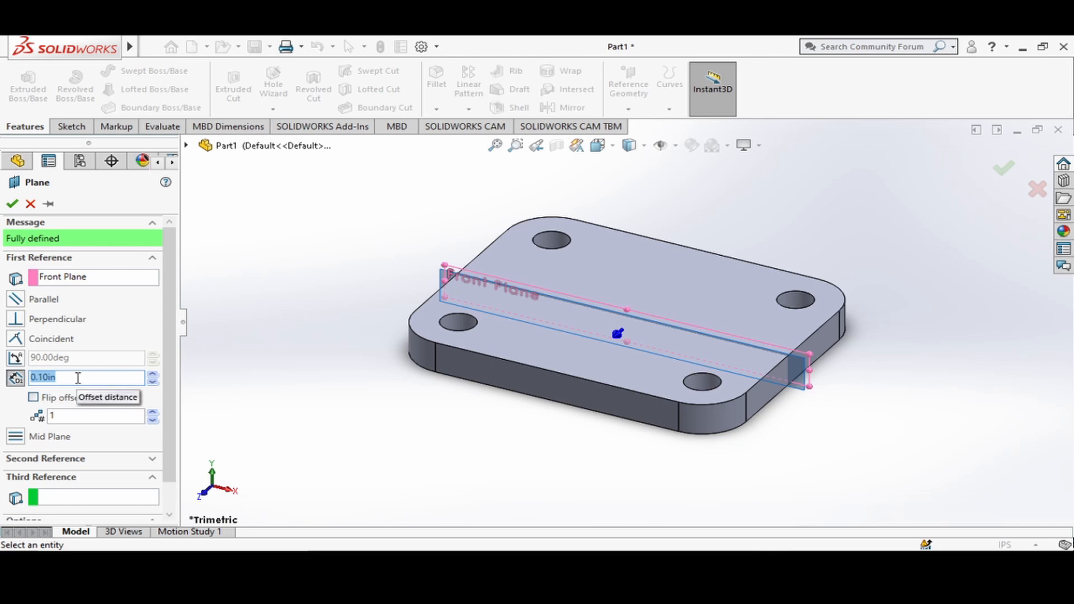
{"action": "type", "text": "1.5"}
{"action": "key", "text": "Return"}
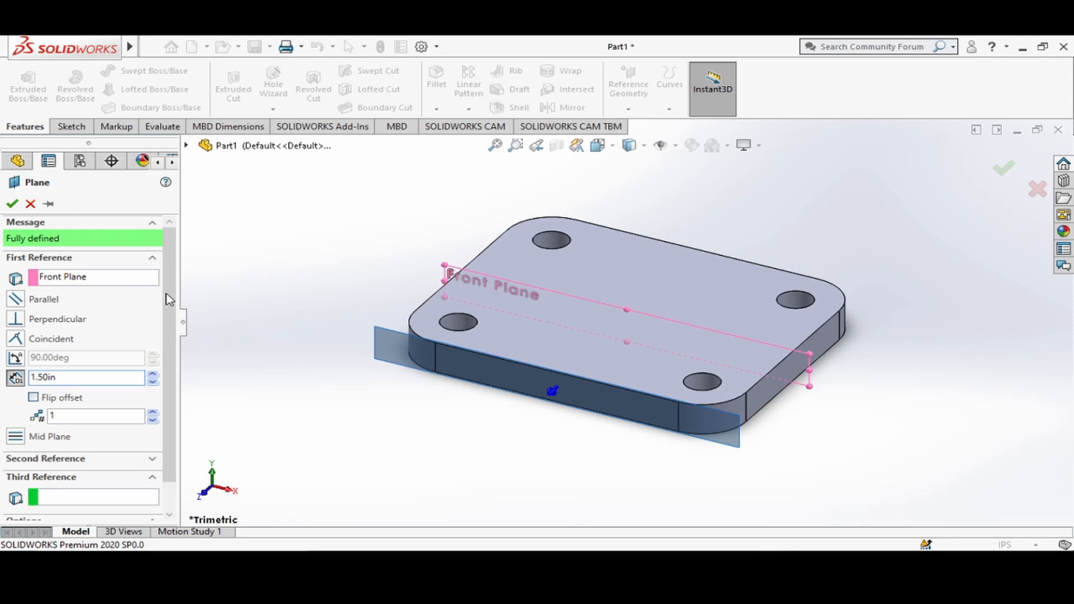
{"action": "left_click", "coordinate": [13, 206]}
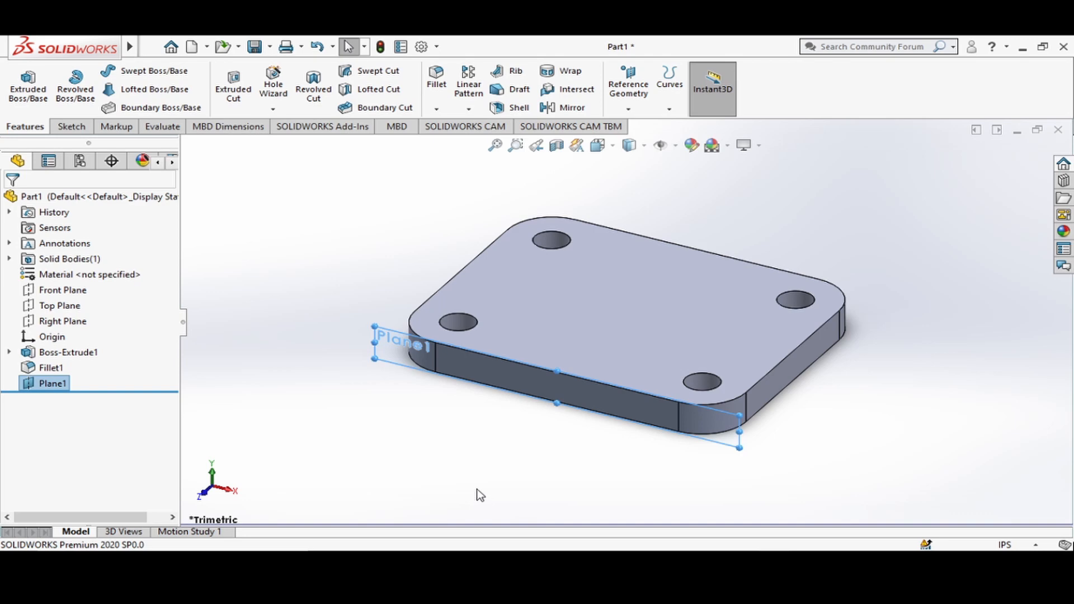
On the new offset plane, sketch a center rectangle about 2.64 by 0.38 in, centred on the origin.
{"action": "left_click", "coordinate": [29, 385]}
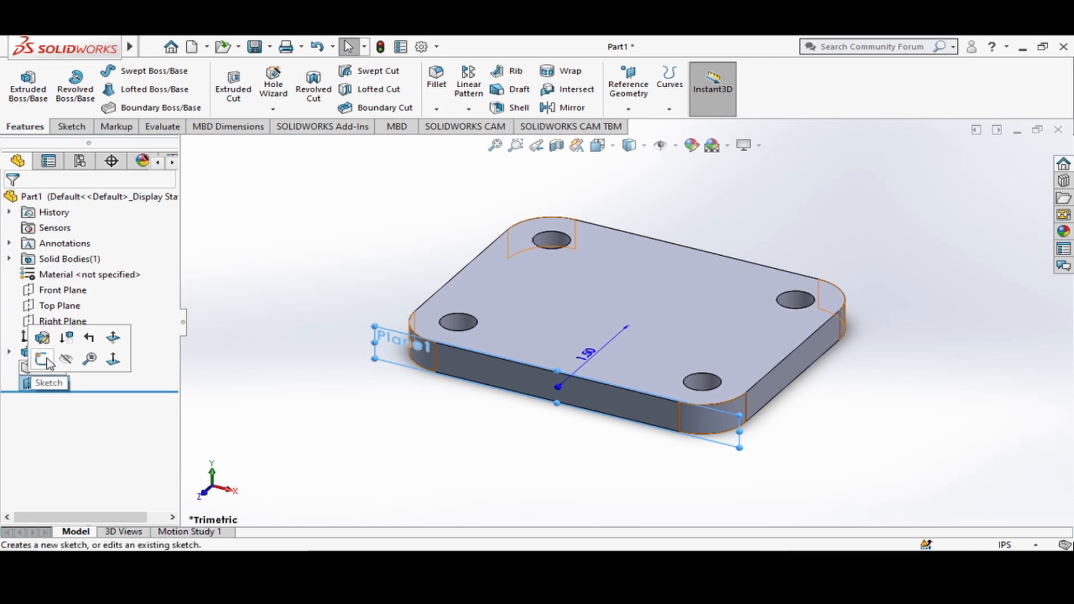
{"action": "left_click", "coordinate": [42, 360]}
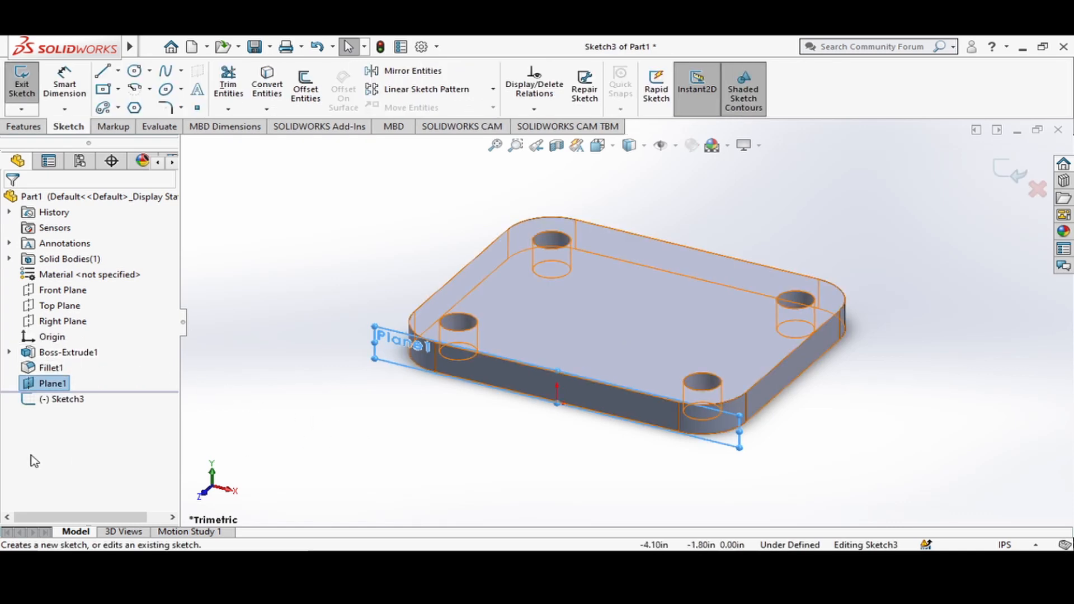
{"action": "left_click", "coordinate": [33, 401]}
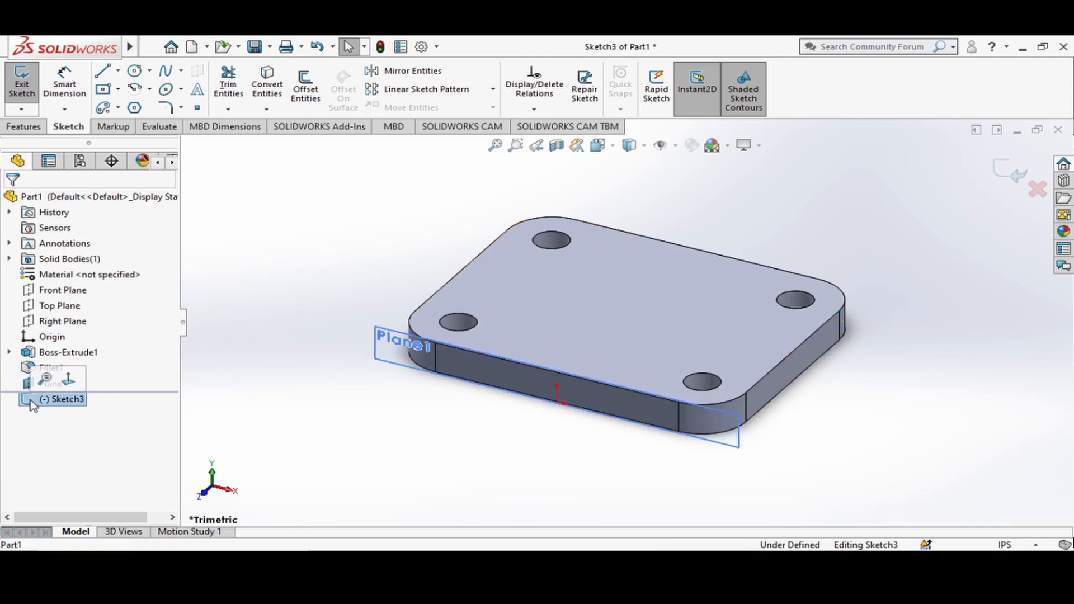
{"action": "left_click", "coordinate": [69, 382]}
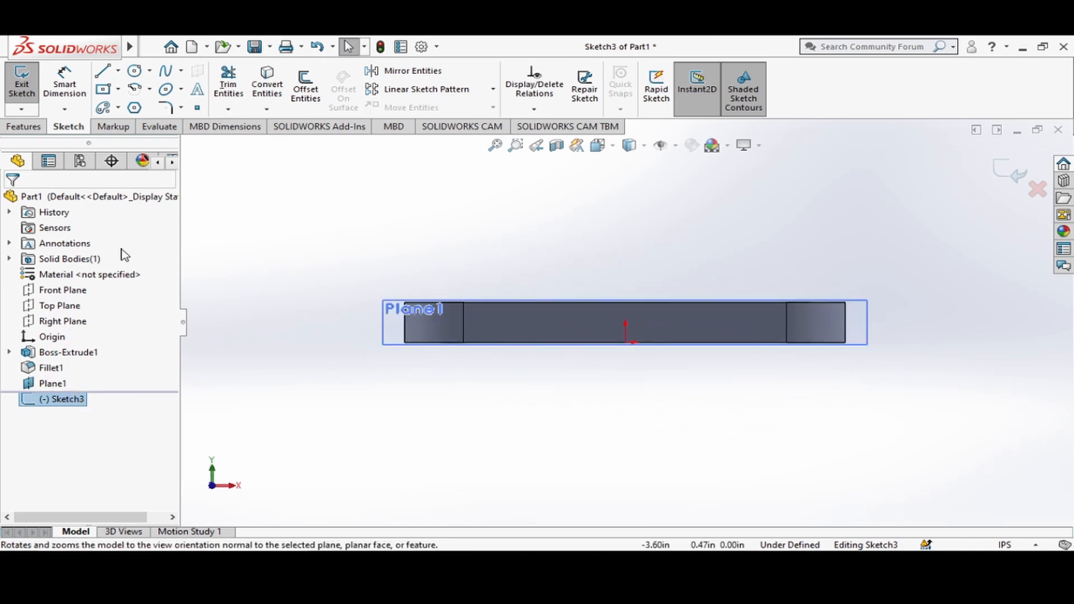
{"action": "left_click", "coordinate": [119, 89]}
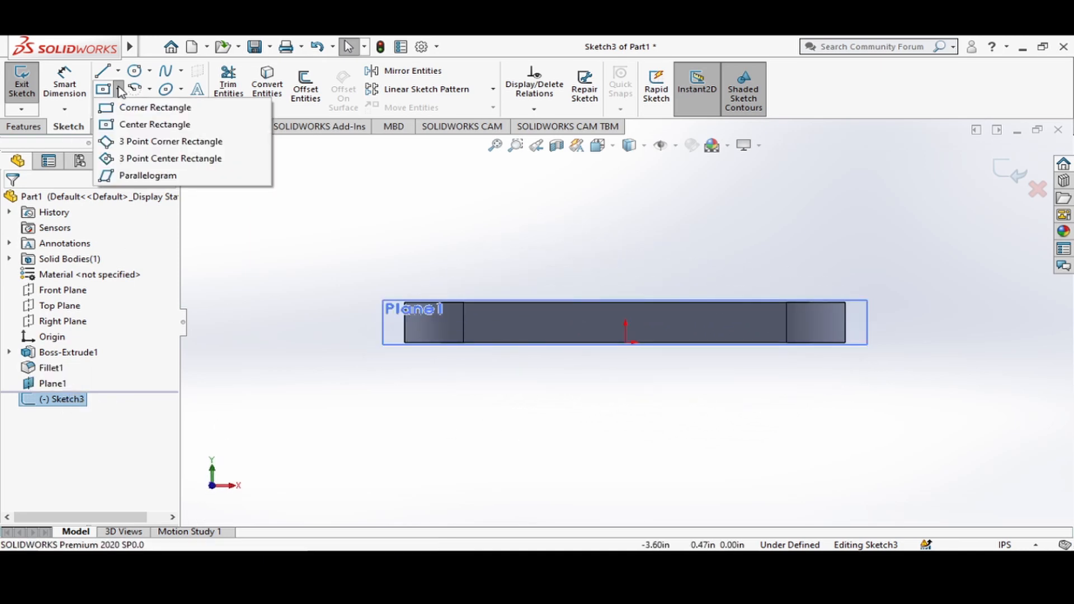
{"action": "left_click", "coordinate": [137, 124]}
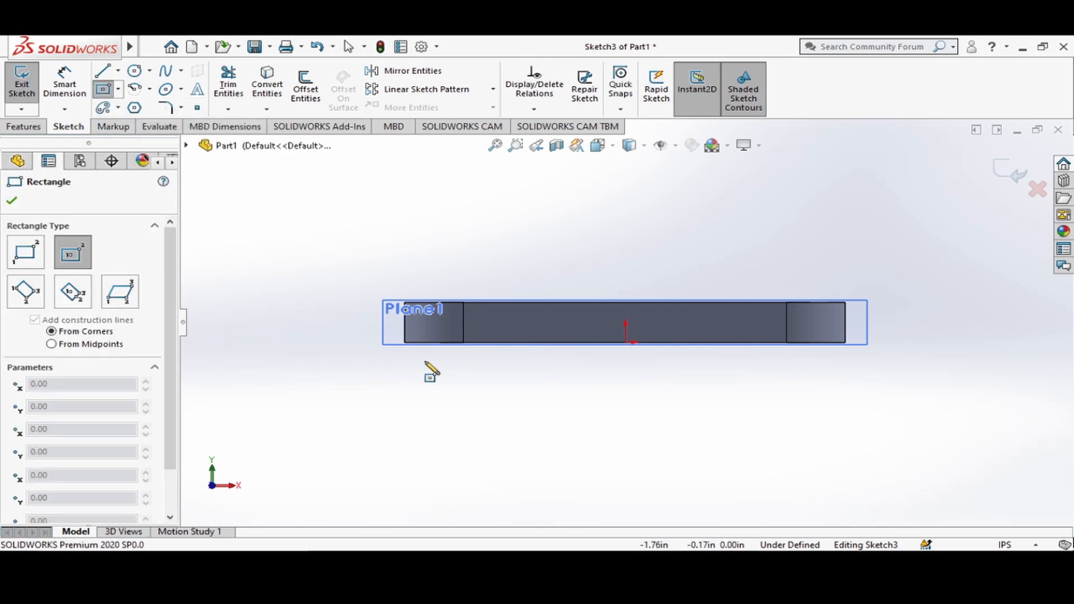
{"action": "left_click", "coordinate": [626, 341]}
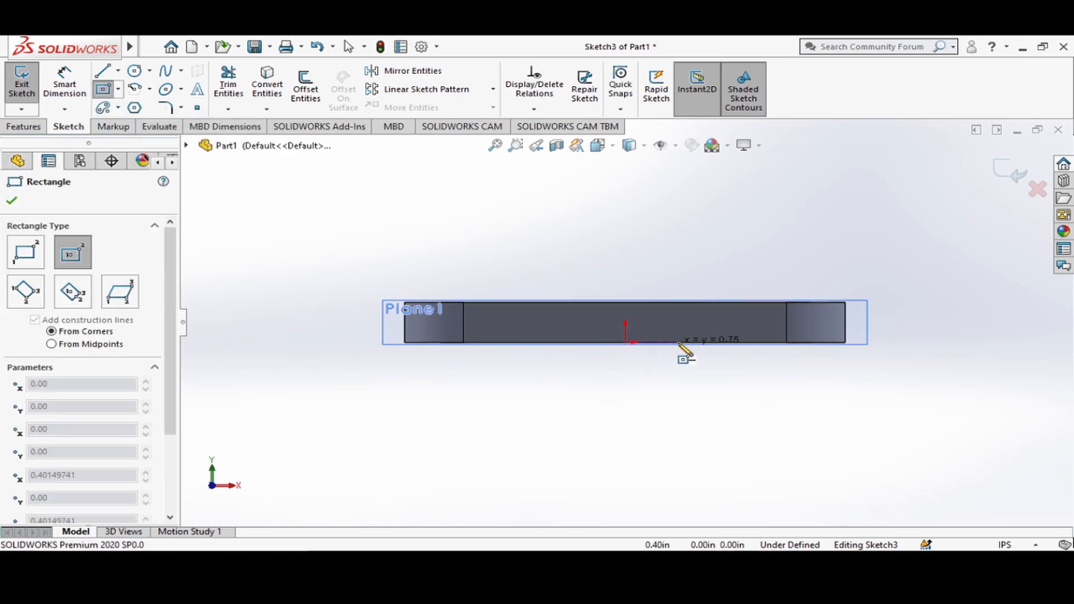
{"action": "left_click", "coordinate": [781, 363]}
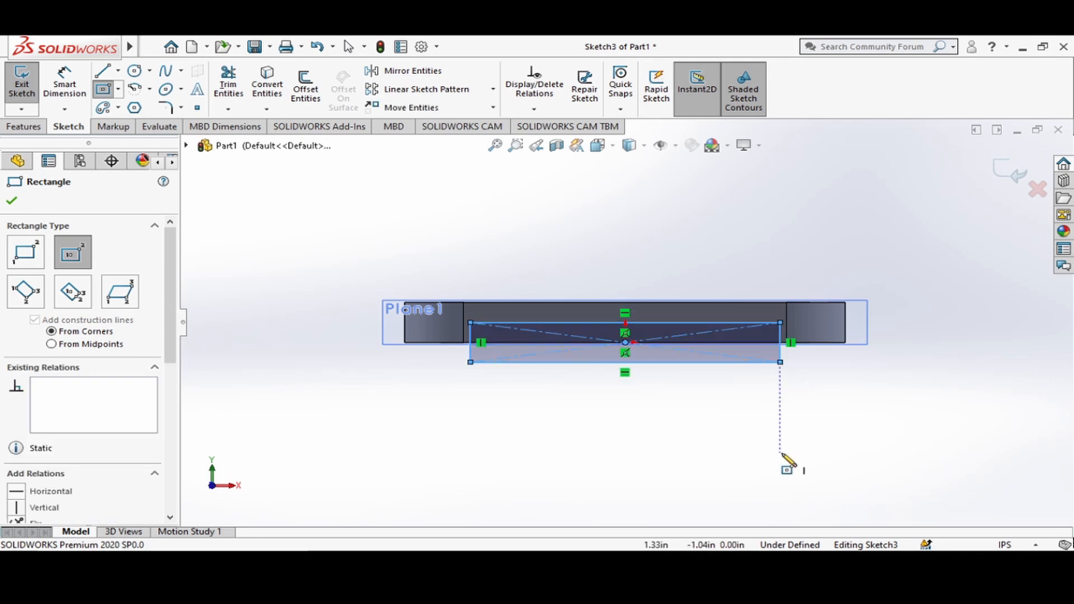
{"action": "key", "text": "Escape"}
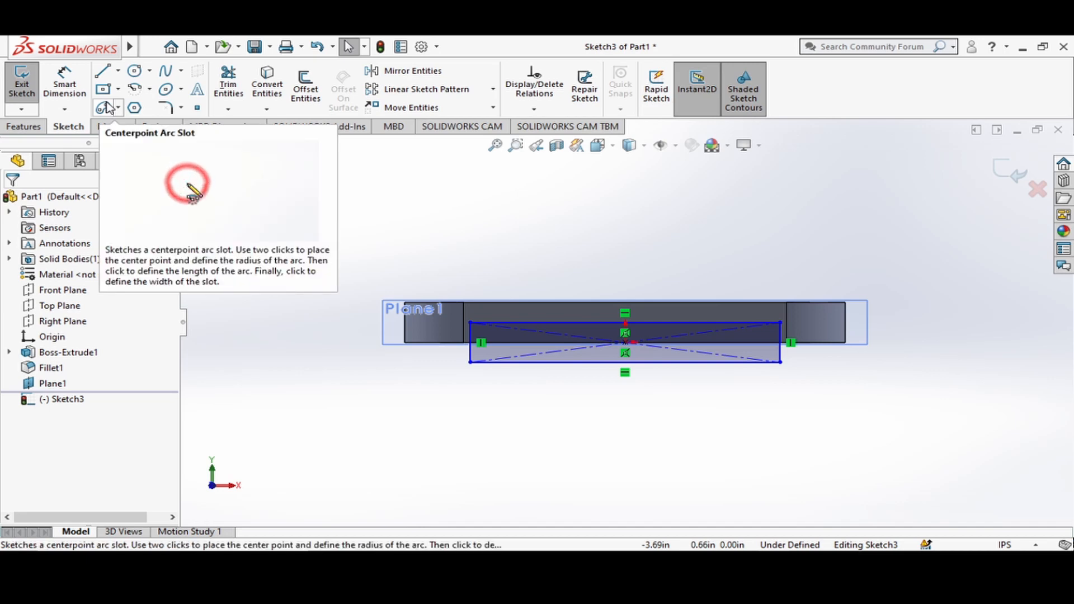
Dimension the rectangle's horizontal width below its lower edge as 2.23 in.
{"action": "left_click", "coordinate": [65, 85]}
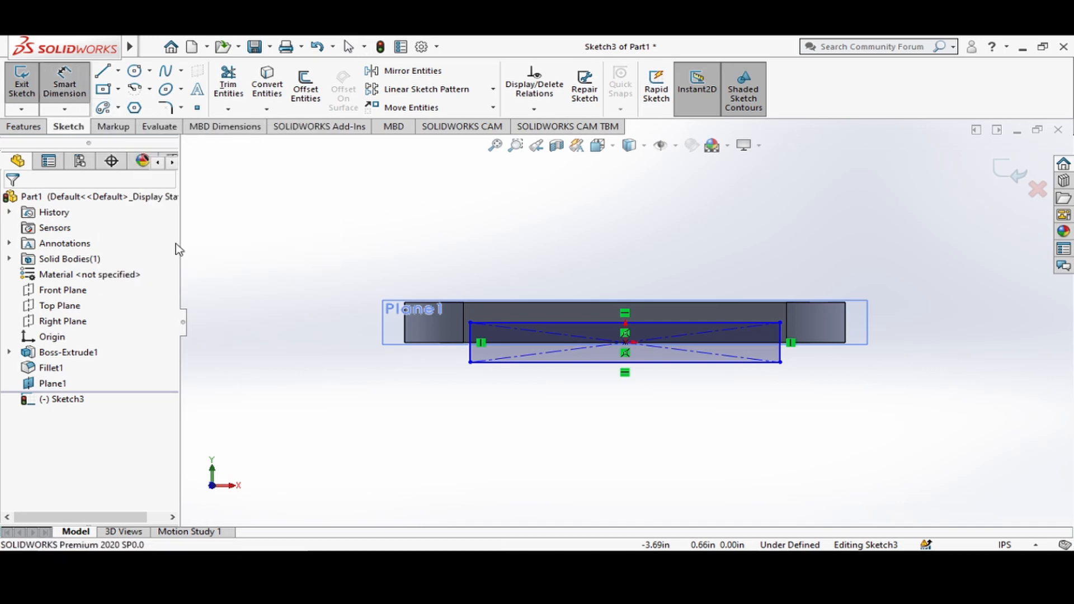
{"action": "left_click", "coordinate": [544, 363]}
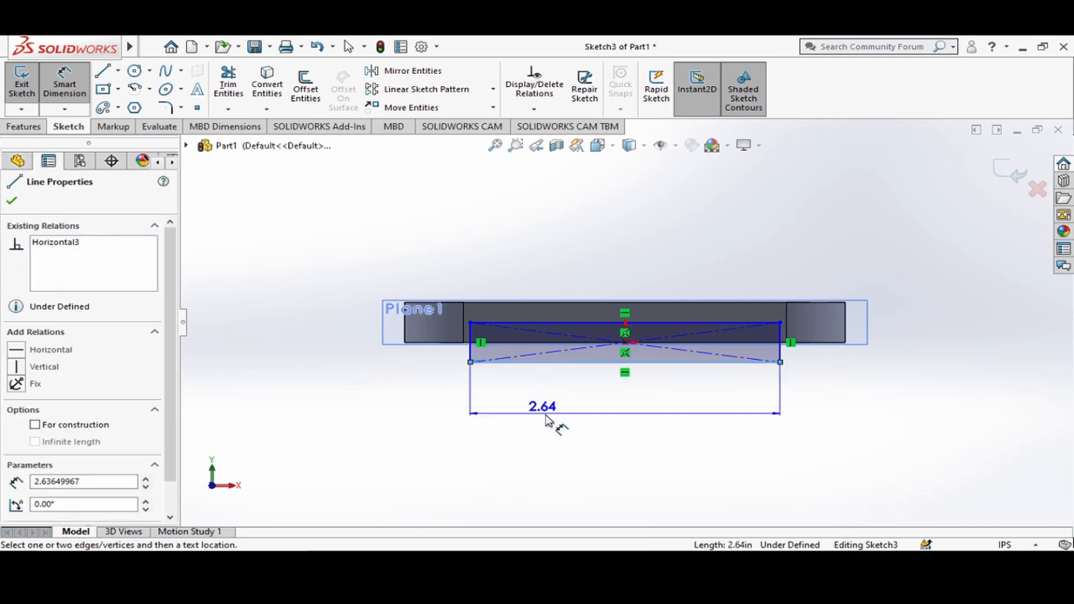
{"action": "left_click", "coordinate": [630, 430]}
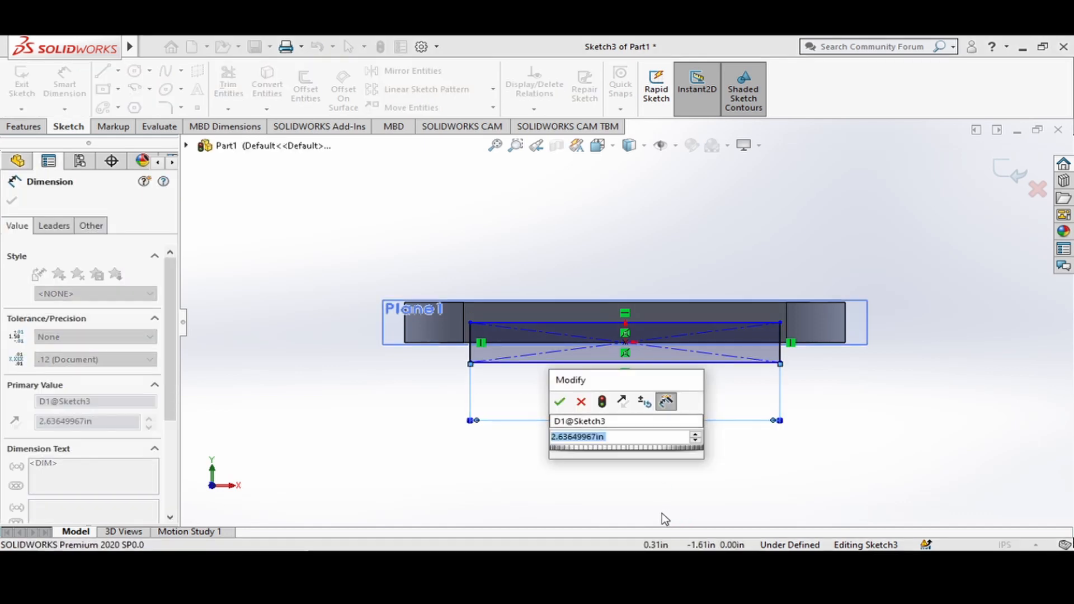
{"action": "type", "text": "2.23"}
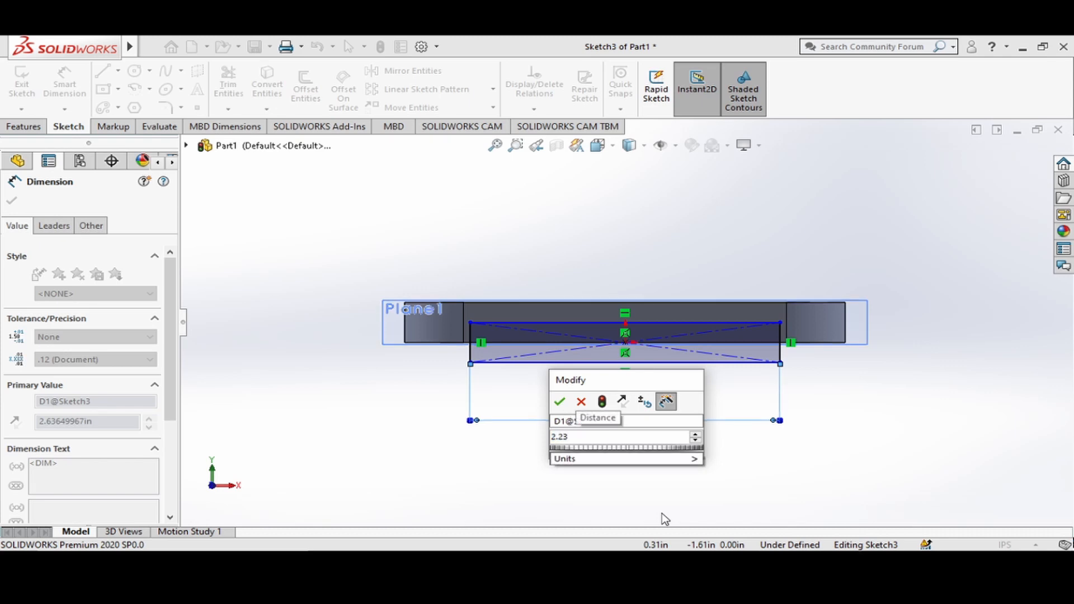
{"action": "key", "text": "Return"}
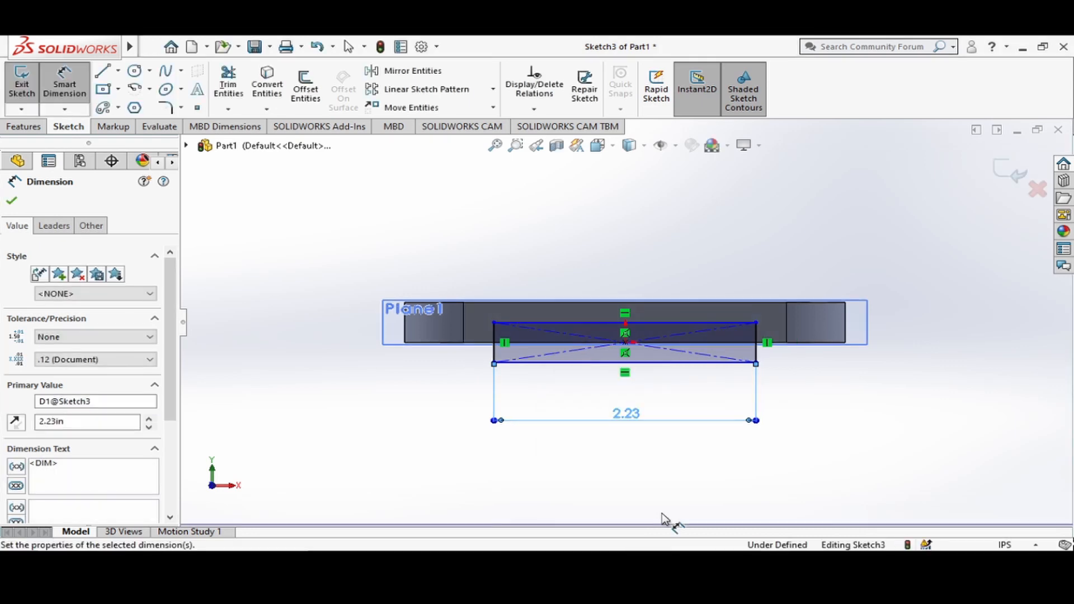
Change the rectangle's width dimension to 2.26 in.
{"action": "left_click", "coordinate": [627, 413]}
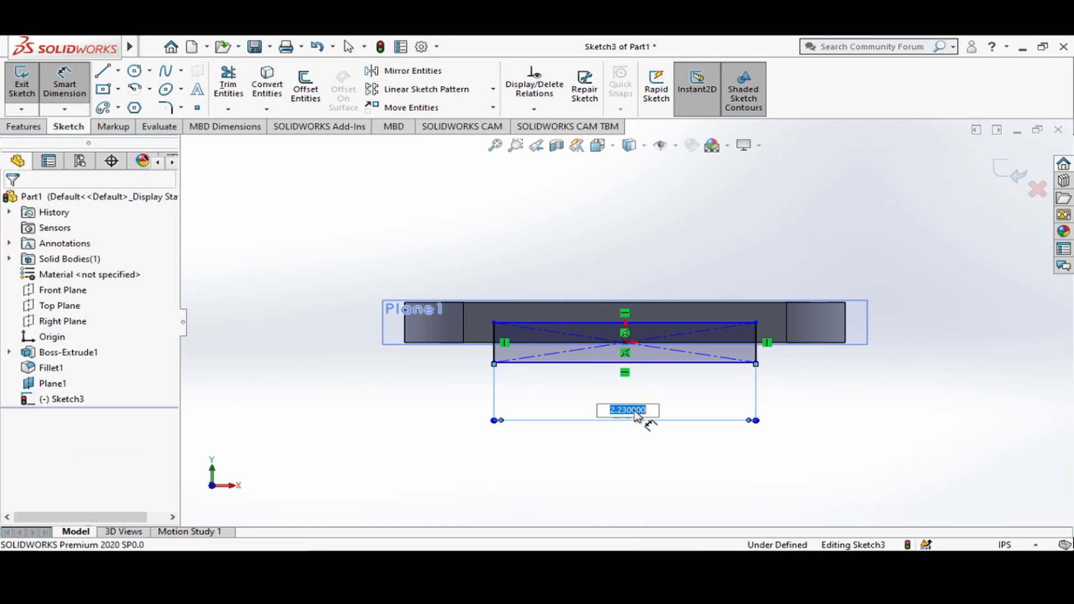
{"action": "type", "text": "2.36"}
{"action": "type", "text": "6"}
{"action": "key", "text": "Return"}
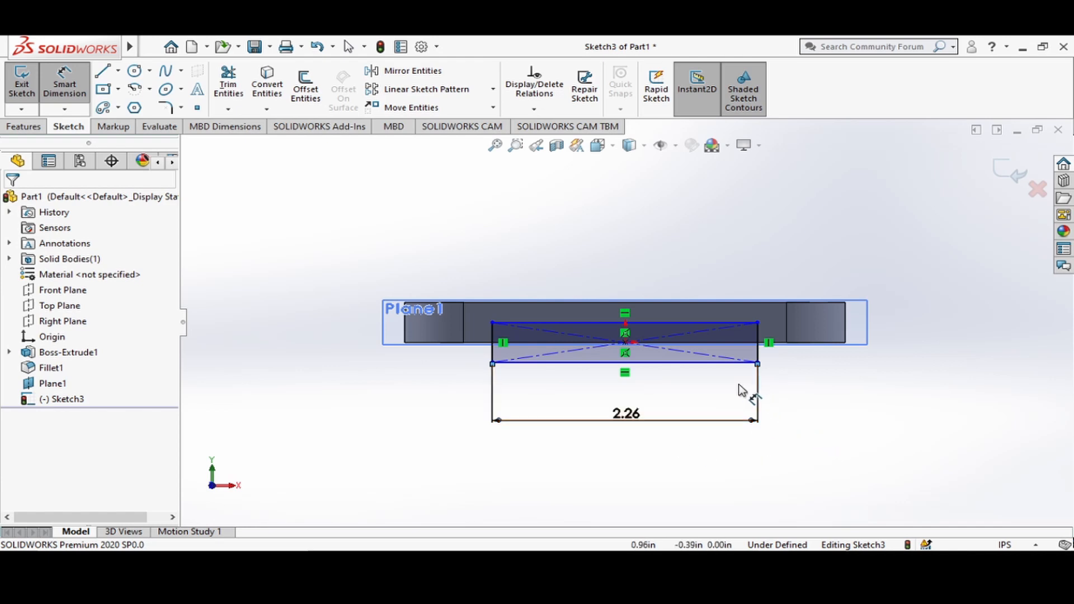
Dimension the rectangle's vertical height beside its short edge as 0.06 in.
{"action": "left_click", "coordinate": [758, 352]}
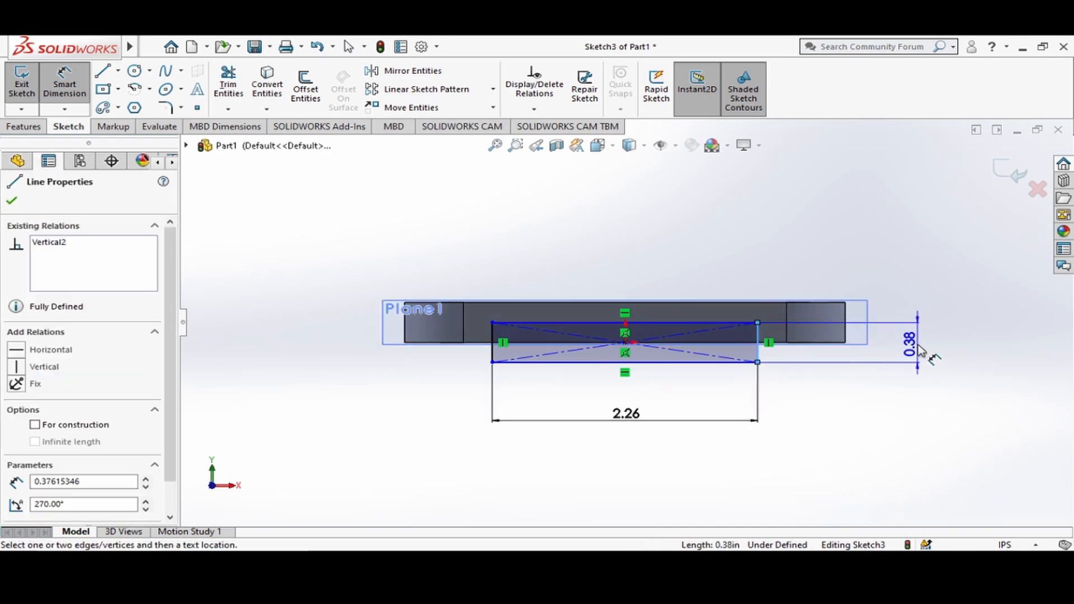
{"action": "left_click", "coordinate": [926, 358]}
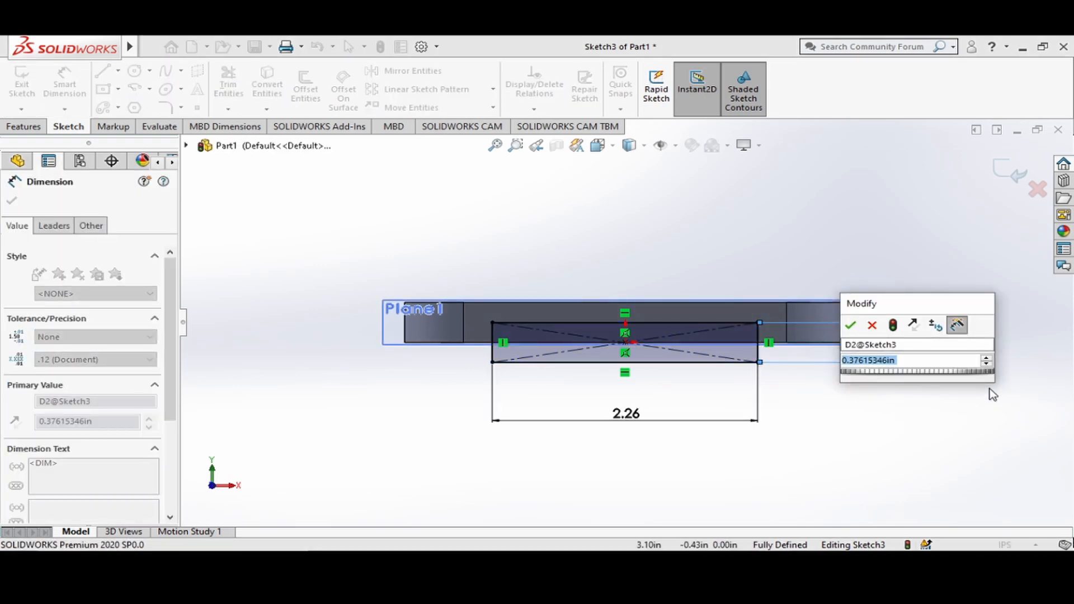
{"action": "type", "text": ".06"}
{"action": "key", "text": "Return"}
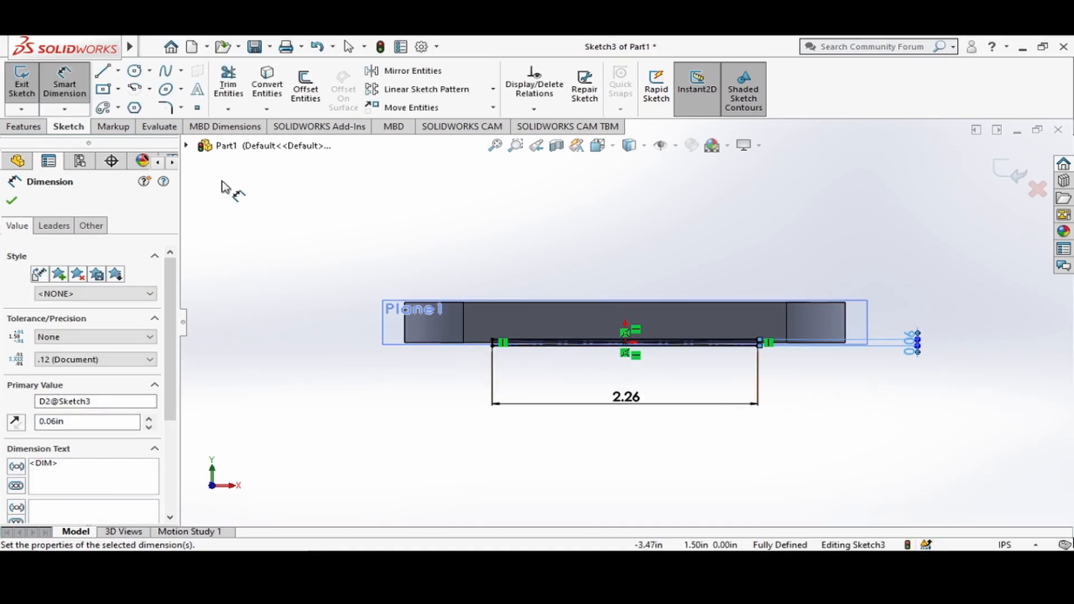
{"action": "key", "text": "Escape"}
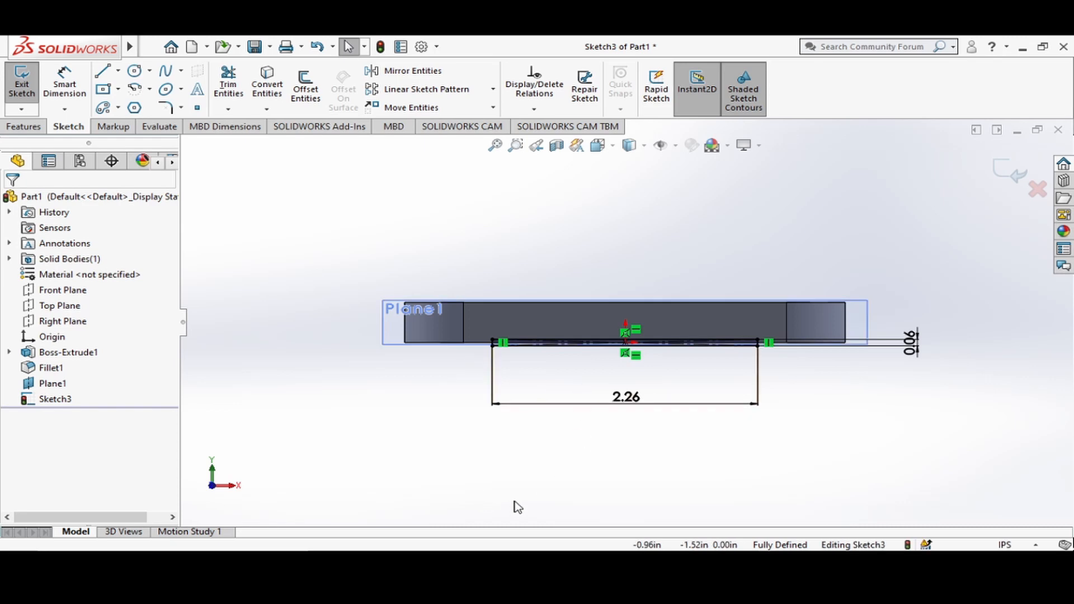
Cut-extrude the 2.26 by 0.06 in rectangle through the plate's underside as a blind cut 3 in deep.
{"action": "left_click", "coordinate": [35, 128]}
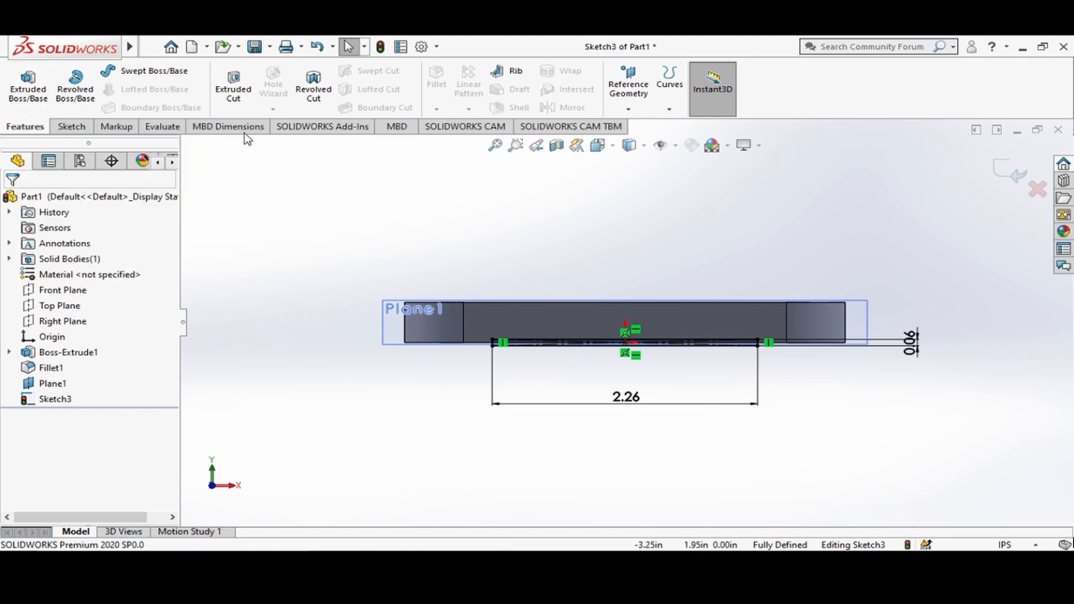
{"action": "left_click", "coordinate": [247, 104]}
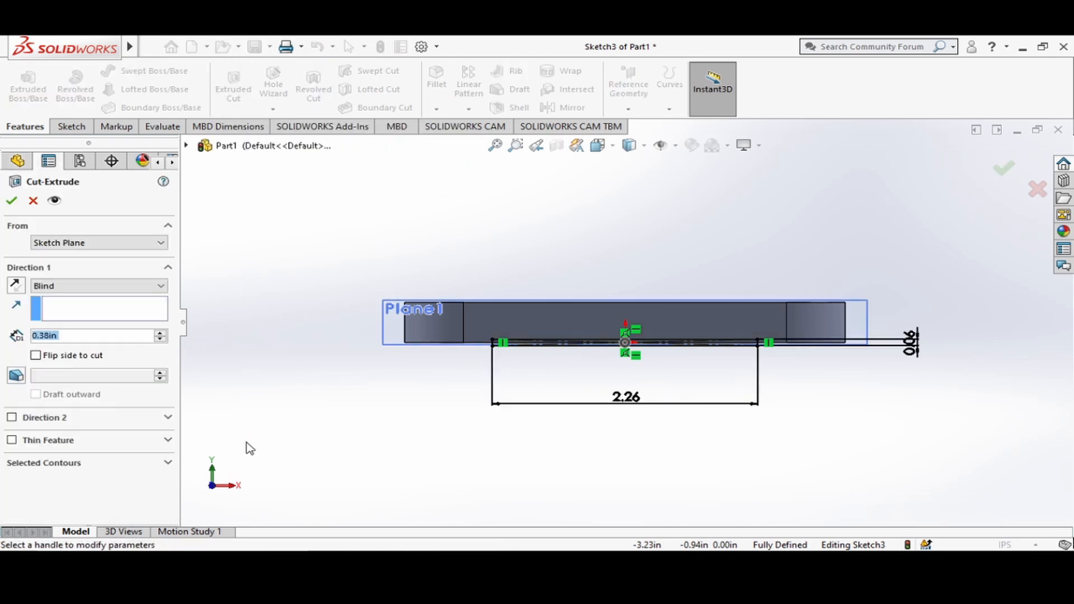
{"action": "left_click", "coordinate": [598, 145]}
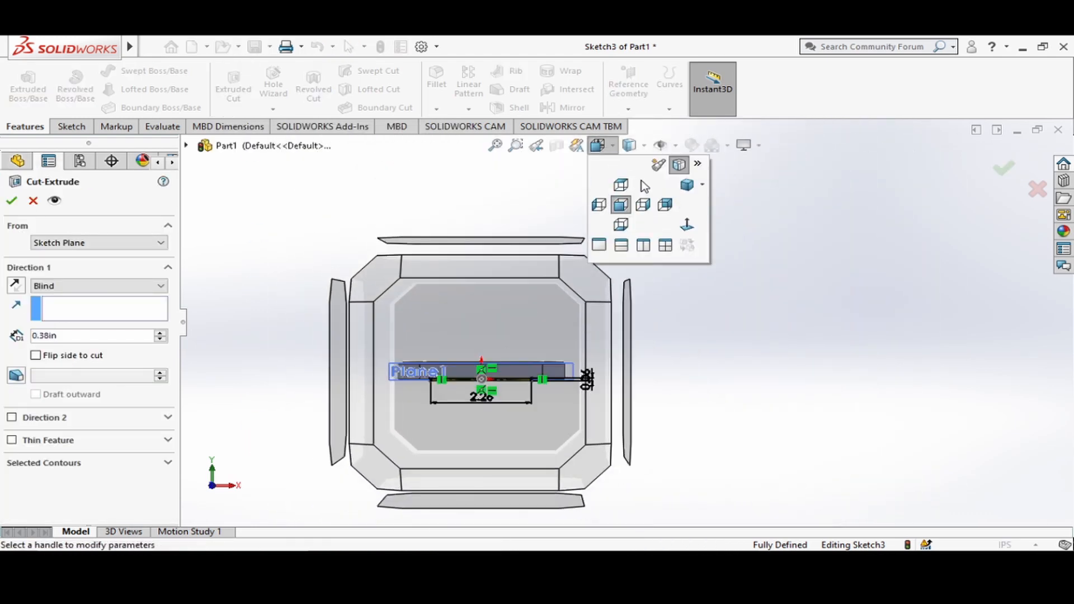
{"action": "left_click", "coordinate": [691, 187]}
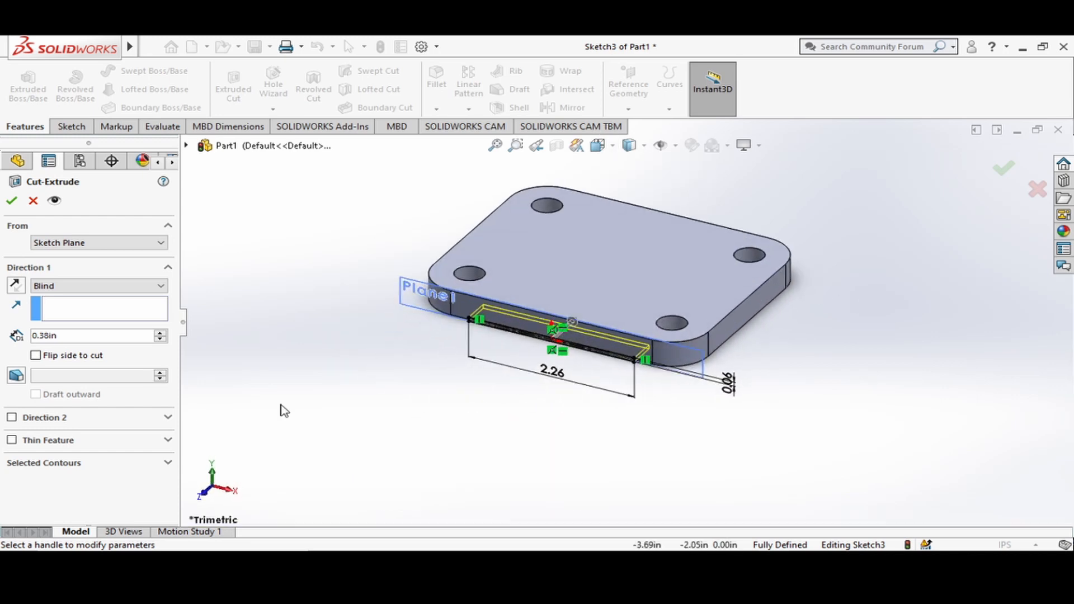
{"action": "double_click", "coordinate": [75, 335]}
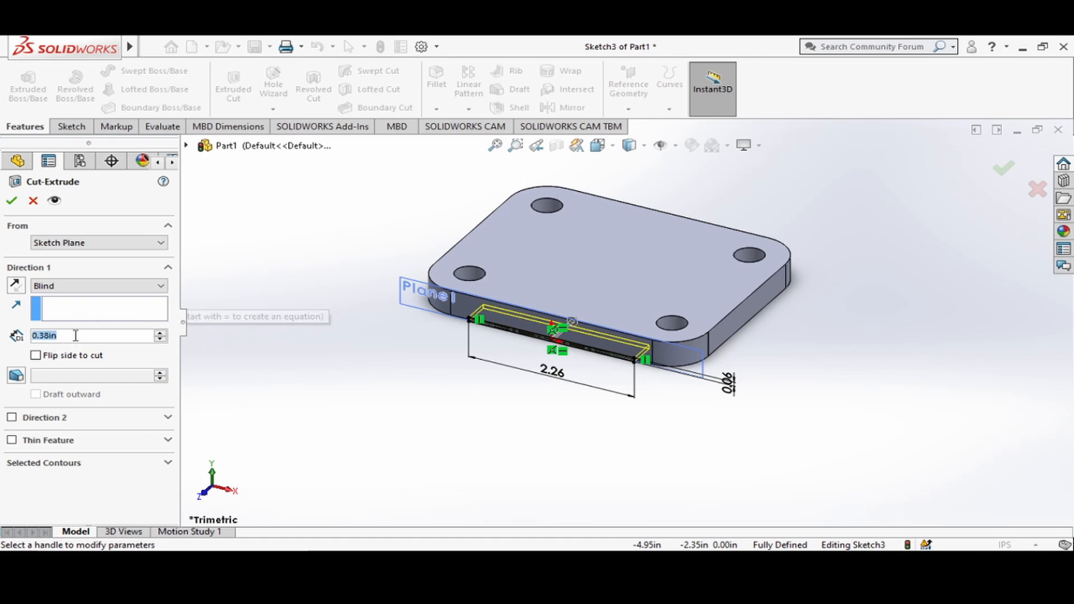
{"action": "type", "text": "3"}
{"action": "key", "text": "Return"}
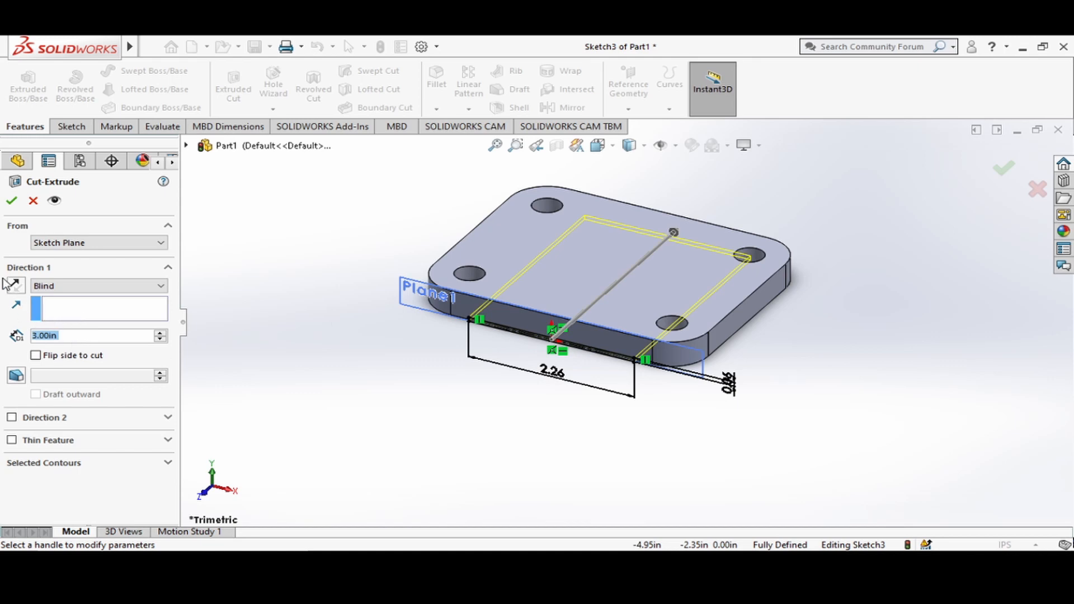
{"action": "left_click", "coordinate": [18, 203]}
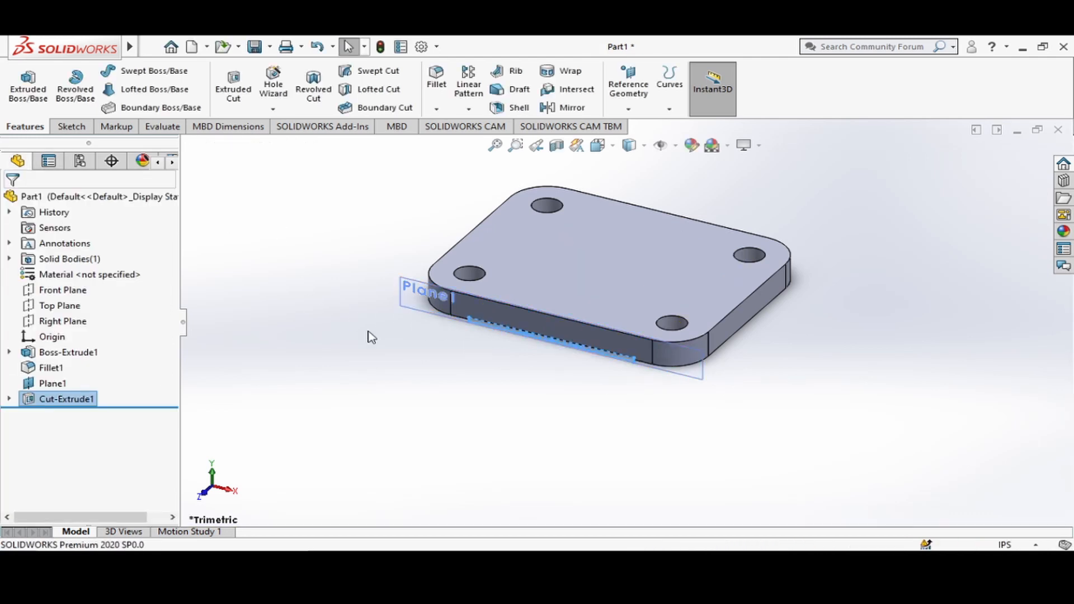
{"action": "left_click", "coordinate": [612, 148]}
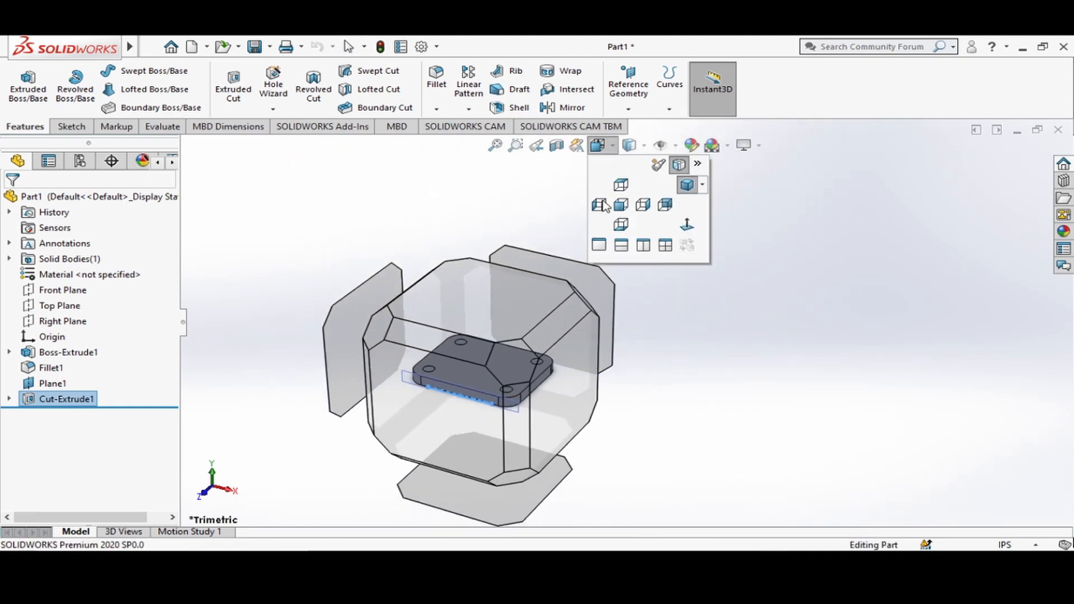
{"action": "left_click", "coordinate": [603, 206]}
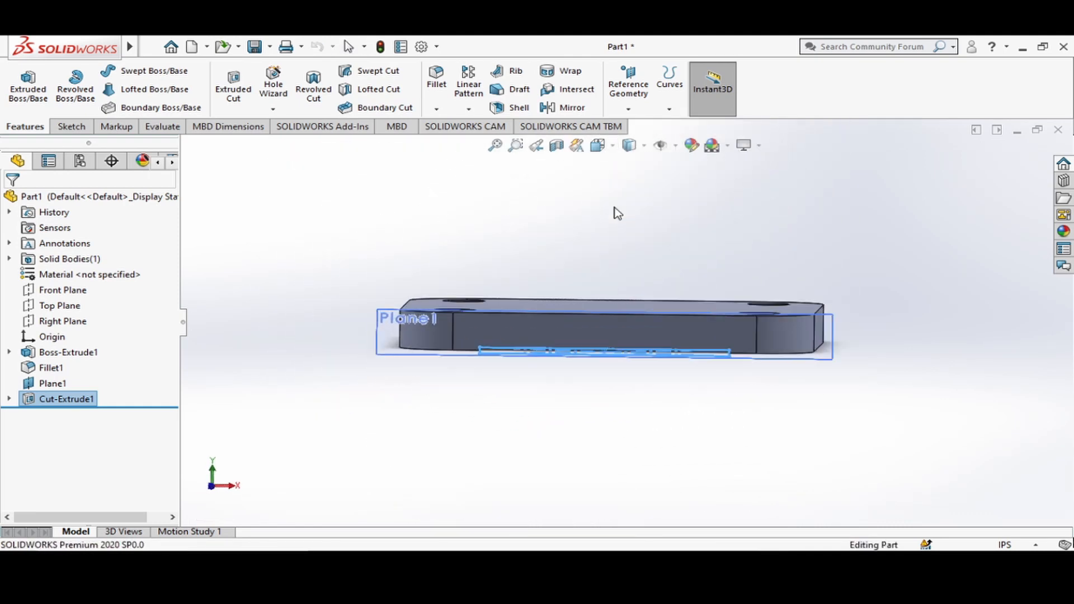
{"action": "left_click", "coordinate": [591, 394]}
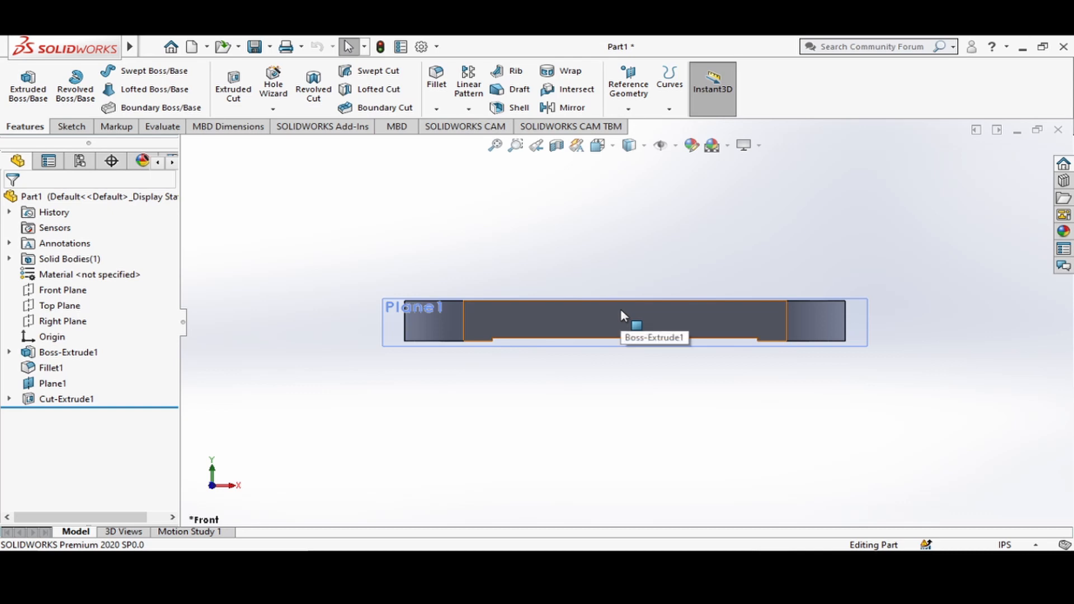
{"action": "key", "text": "ctrl+2"}
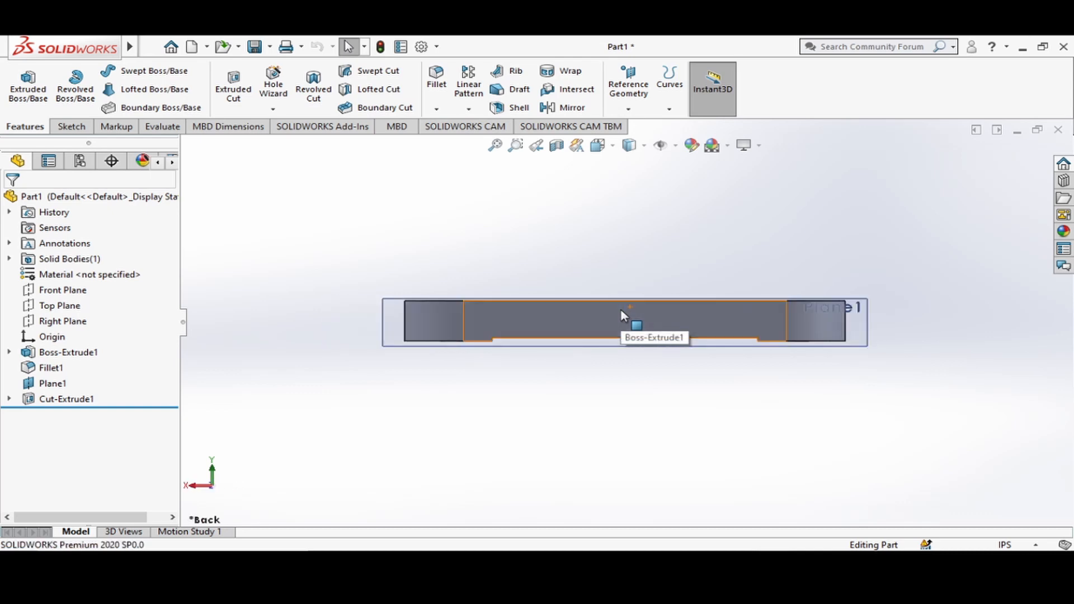
{"action": "key", "text": "ctrl+7"}
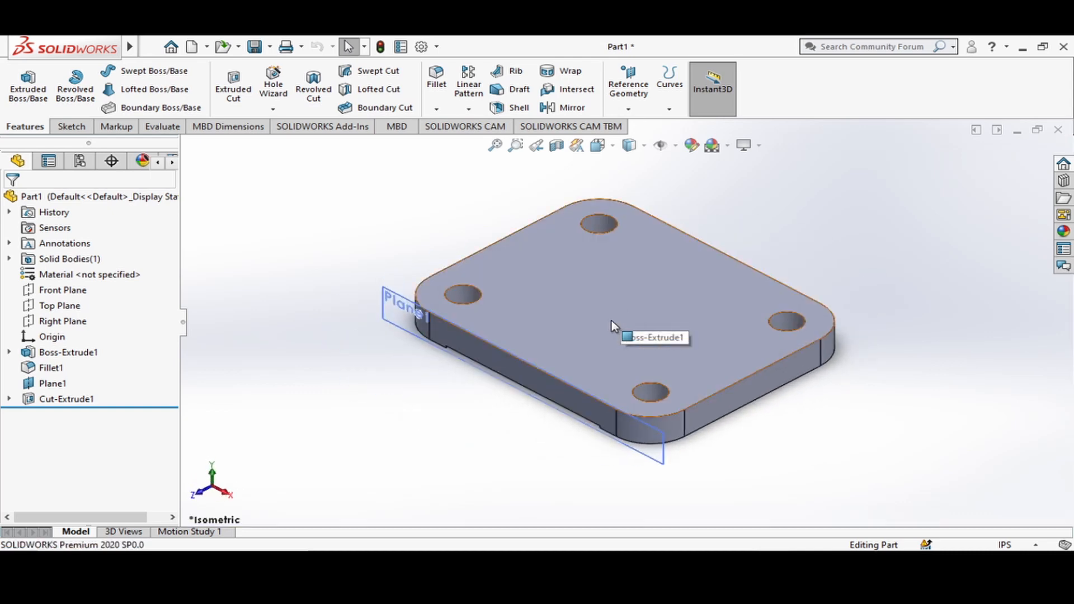
On the Right Plane, sketch a vertical line about 0.76 in up from the plate's upper front corner, continued by a sloping line about 0.59 in long at 27°.
{"action": "left_click", "coordinate": [45, 324]}
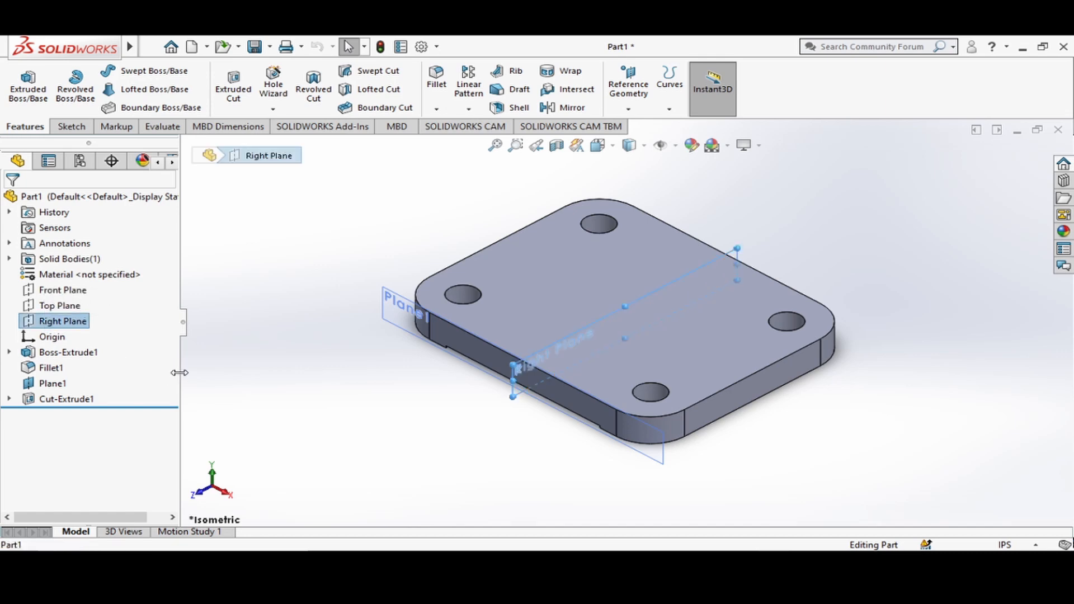
{"action": "right_click", "coordinate": [42, 320]}
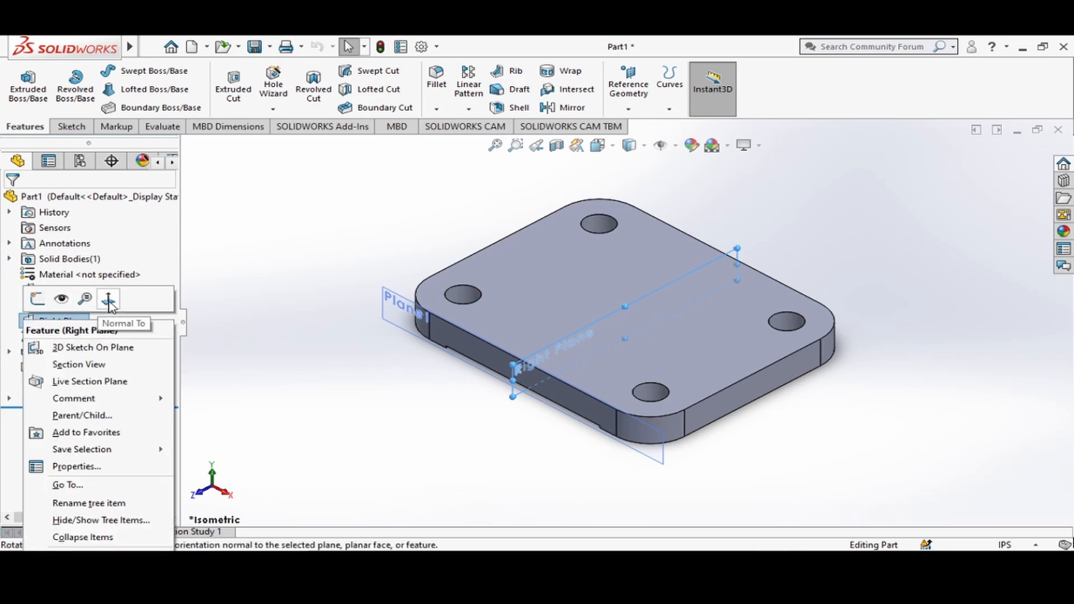
{"action": "left_click", "coordinate": [109, 300]}
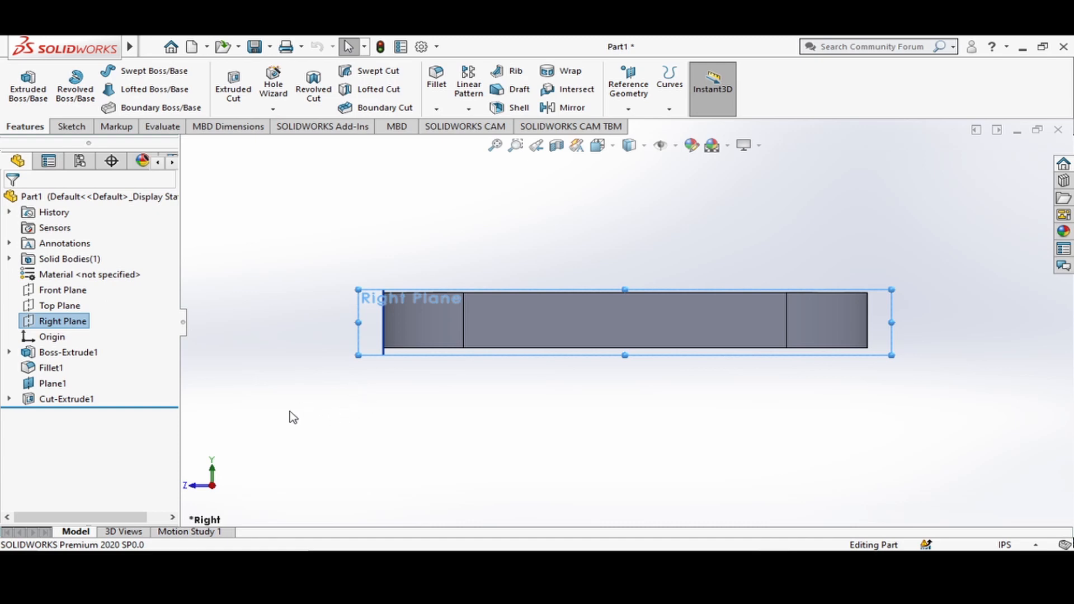
{"action": "key", "text": "l"}
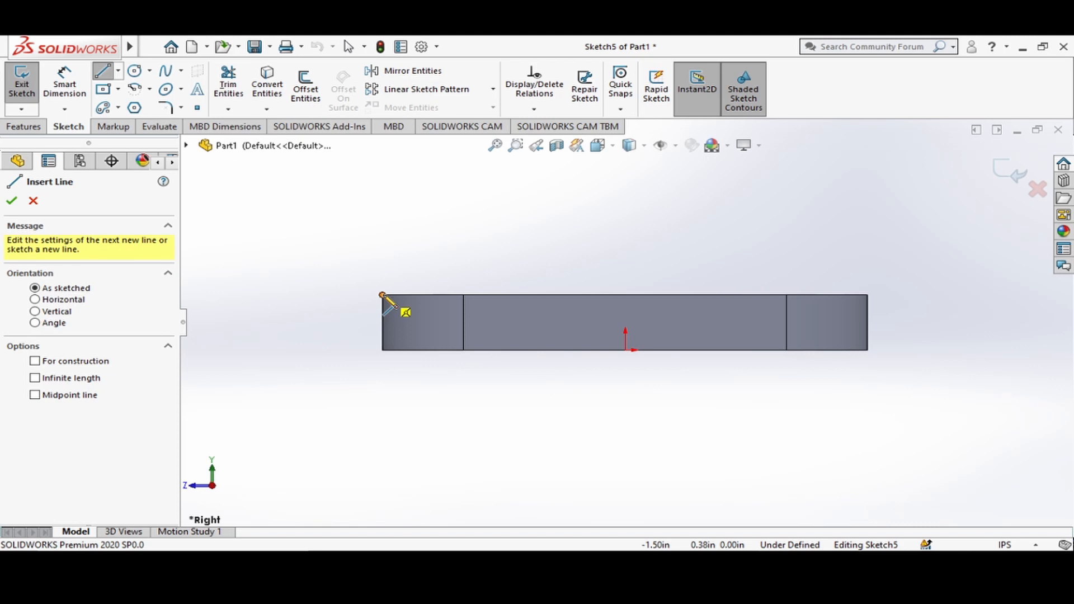
{"action": "left_click", "coordinate": [382, 295]}
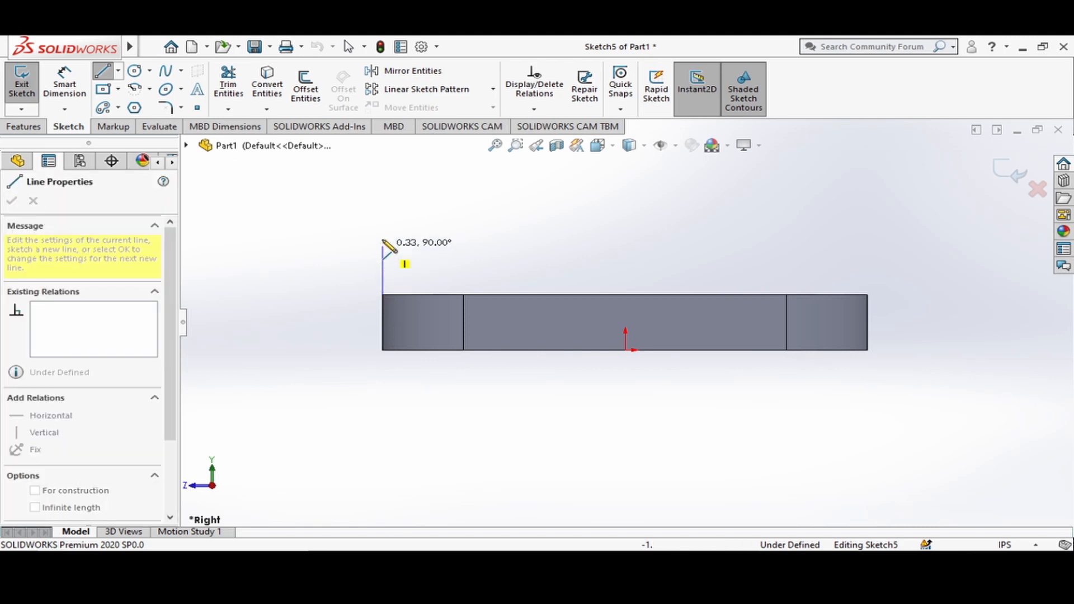
{"action": "left_click", "coordinate": [383, 184]}
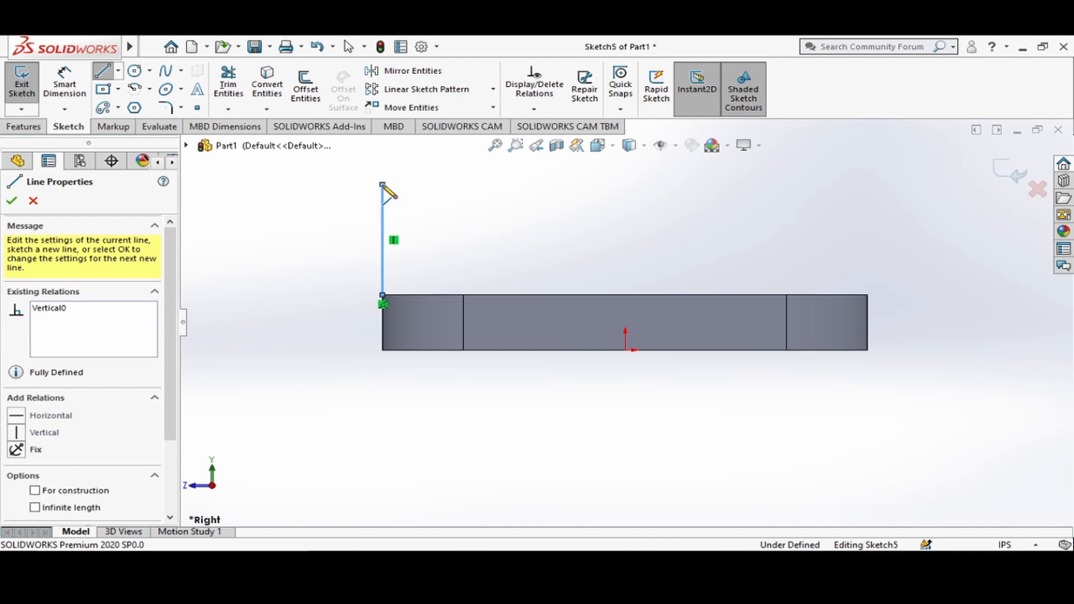
{"action": "left_click", "coordinate": [466, 146]}
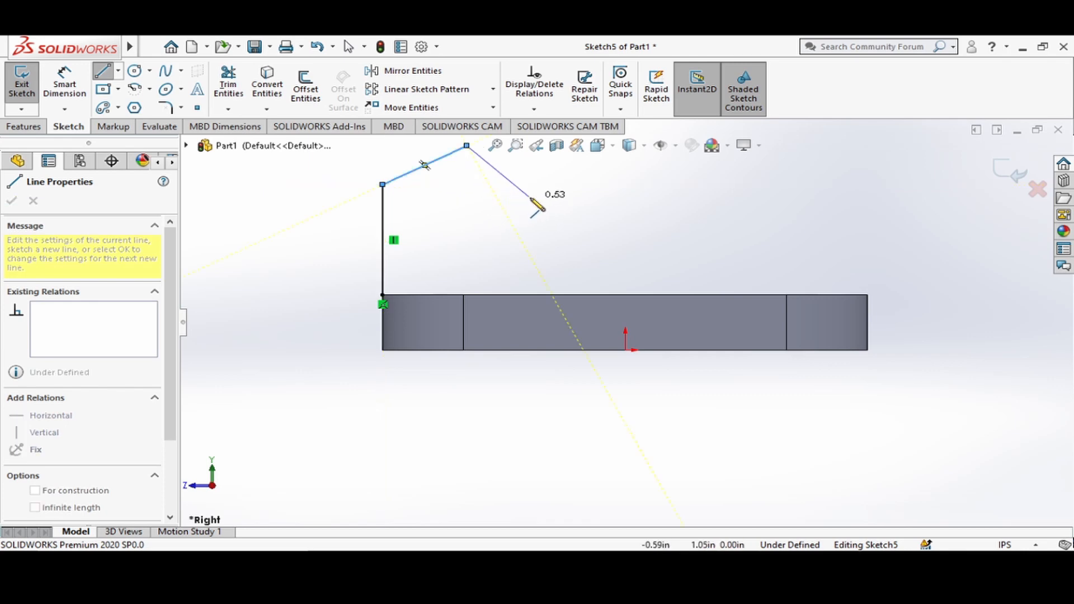
{"action": "key", "text": "Escape"}
{"action": "key", "text": "Escape"}
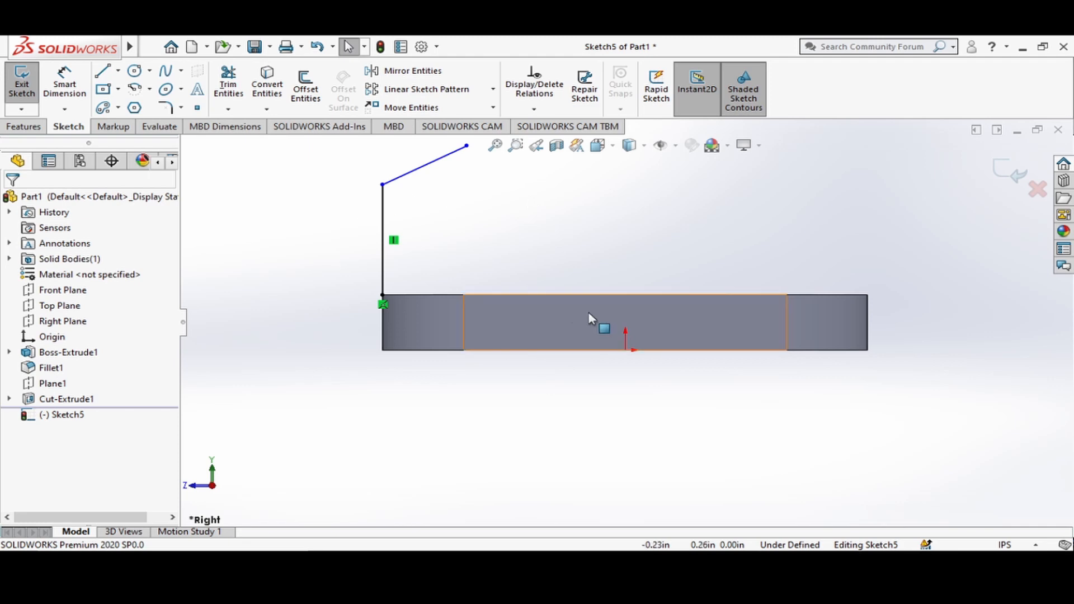
Convert both the vertical and the sloping sketch line to construction geometry.
{"action": "scroll", "coordinate": [520, 281], "scroll_direction": "up", "scroll_amount": 3}
{"action": "scroll", "coordinate": [519, 247], "scroll_direction": "down", "scroll_amount": 3}
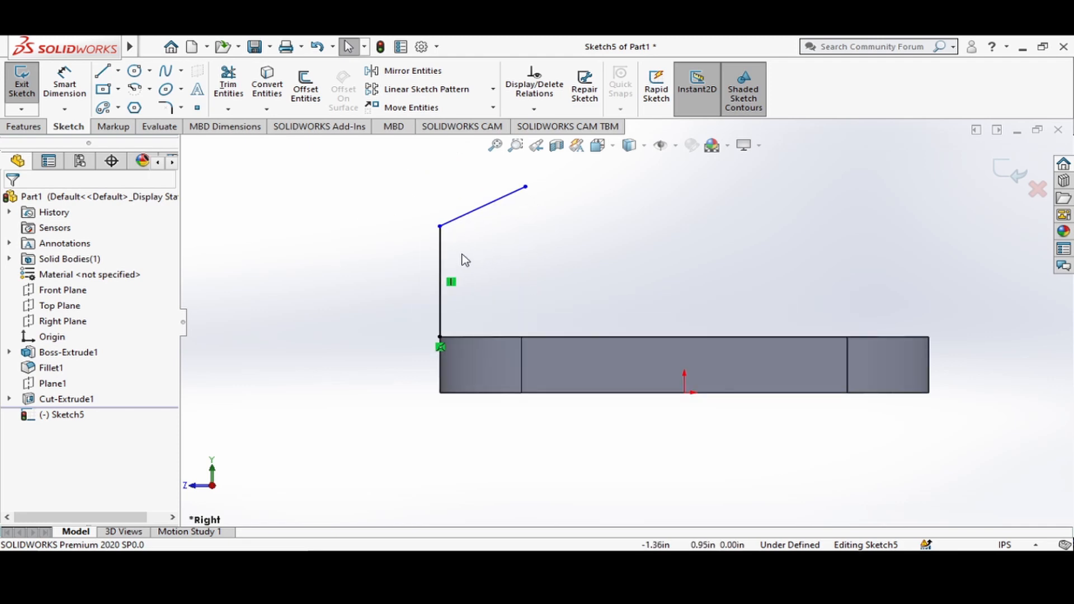
{"action": "left_click", "coordinate": [451, 231]}
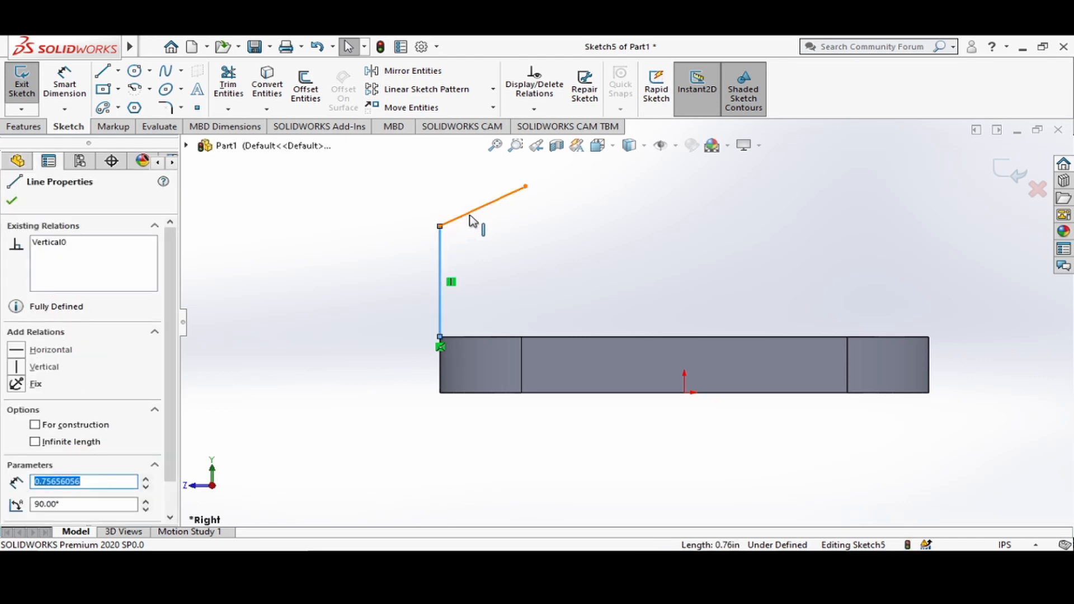
{"action": "left_click", "coordinate": [472, 220], "text": "ctrl"}
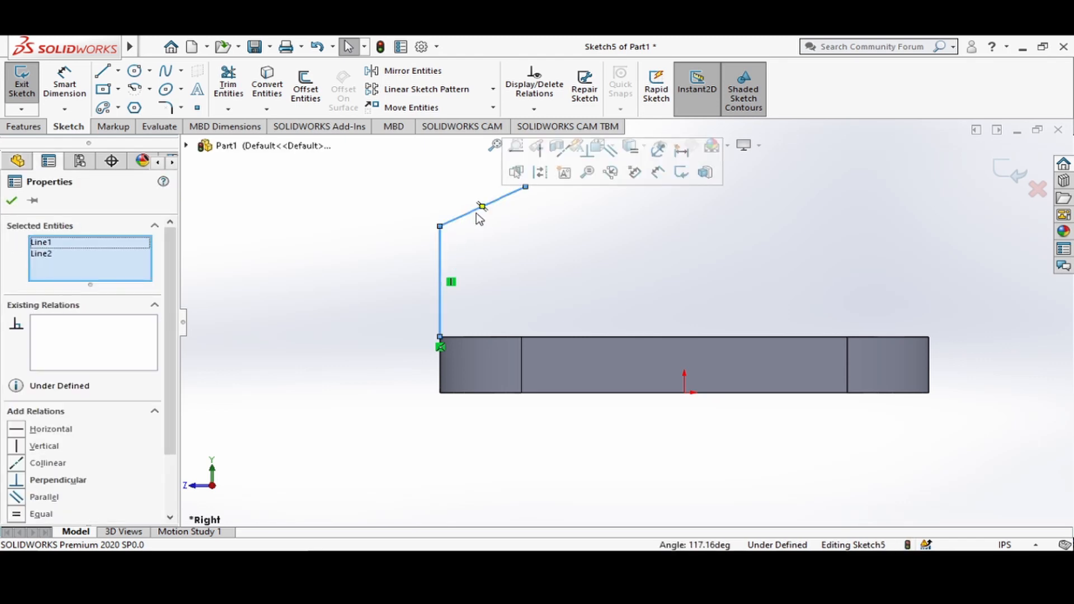
{"action": "left_click", "coordinate": [545, 177]}
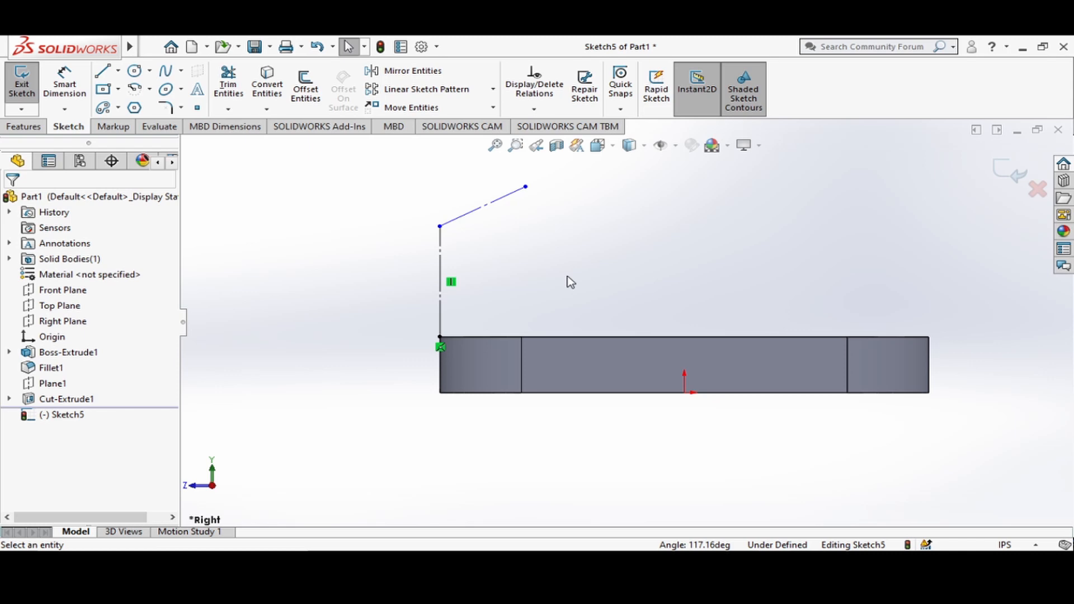
Dimension the vertical construction line's length as 2.66 in.
{"action": "left_click", "coordinate": [66, 86]}
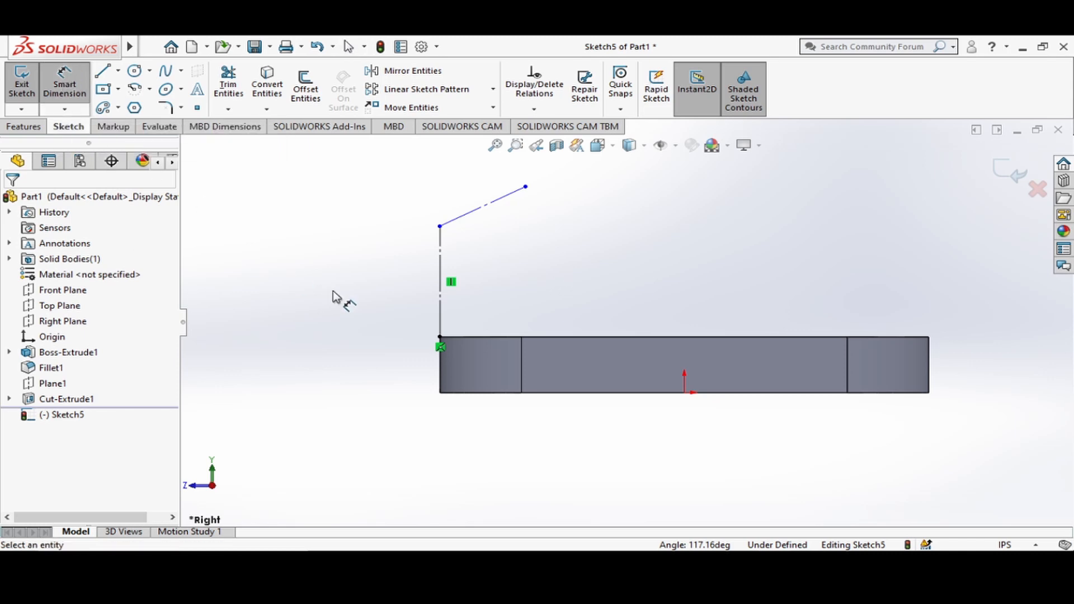
{"action": "left_click", "coordinate": [441, 283]}
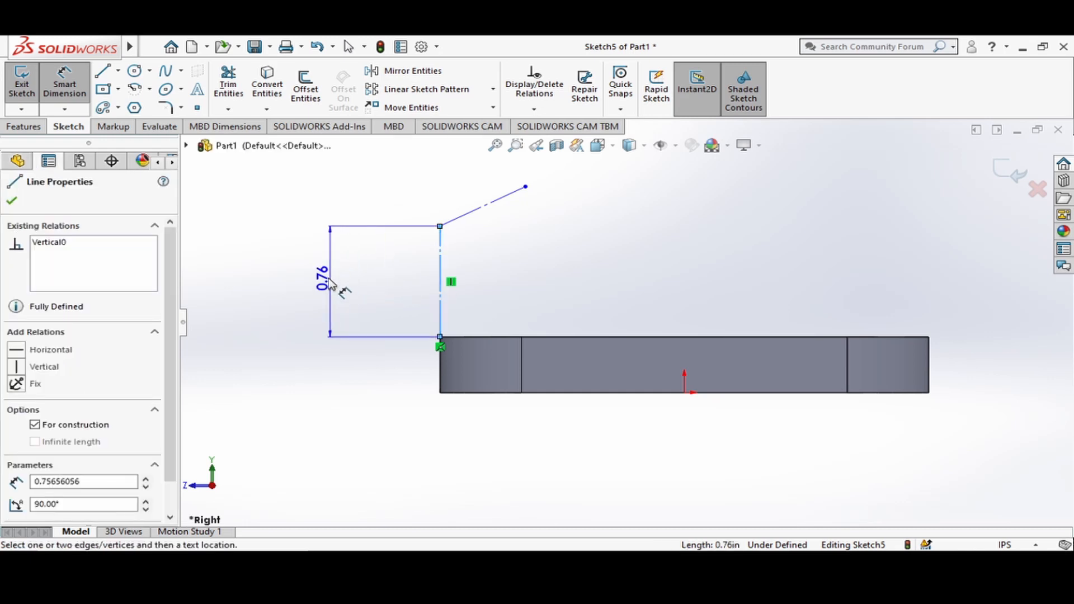
{"action": "left_click", "coordinate": [335, 291]}
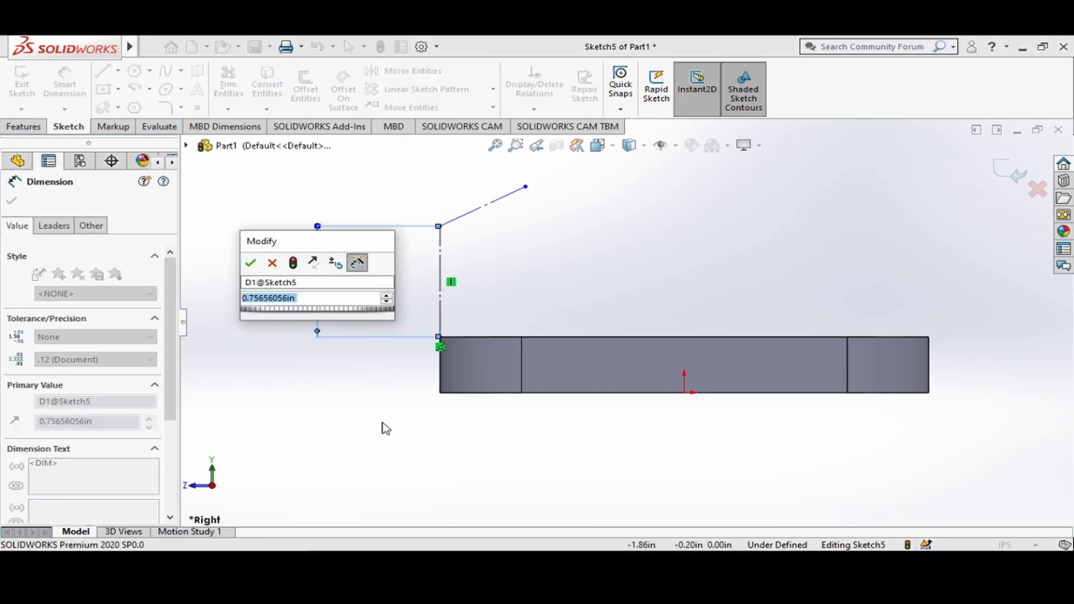
{"action": "type", "text": "2.66"}
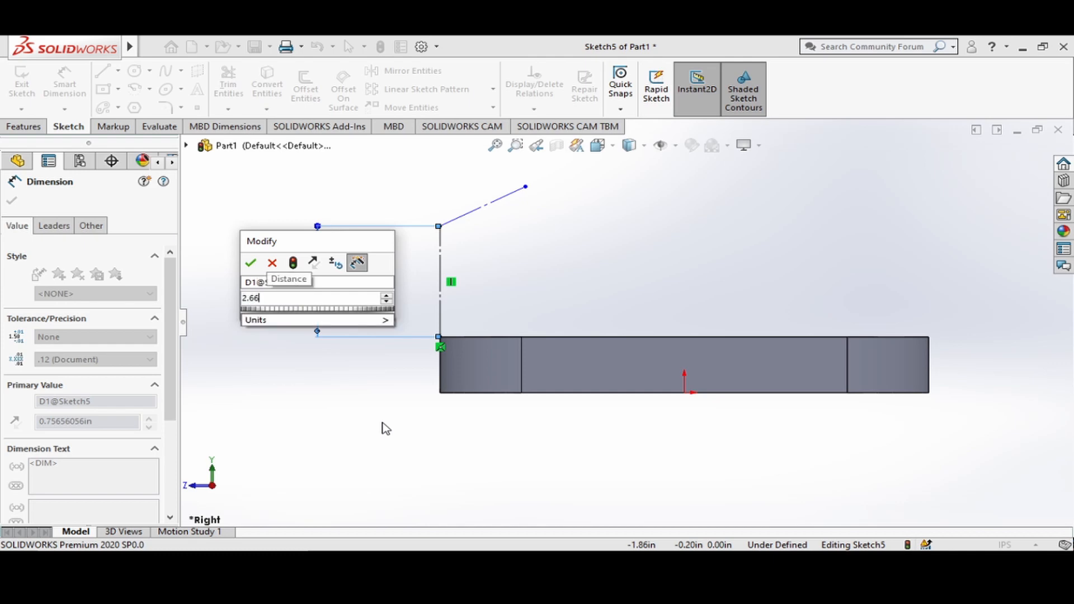
{"action": "key", "text": "Return"}
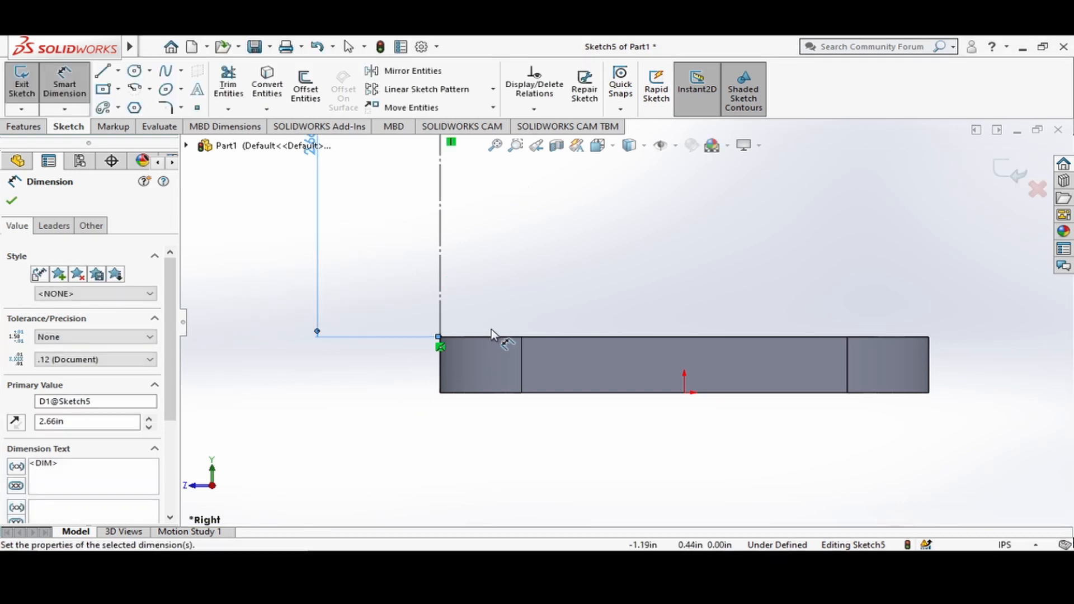
Dimension the sloping construction line's angle from the horizontal as 30° at its junction with the vertical line.
{"action": "scroll", "coordinate": [504, 291], "scroll_direction": "up", "scroll_amount": 2}
{"action": "scroll", "coordinate": [505, 274], "scroll_direction": "up", "scroll_amount": 4}
{"action": "scroll", "coordinate": [620, 233], "scroll_direction": "down", "scroll_amount": 4}
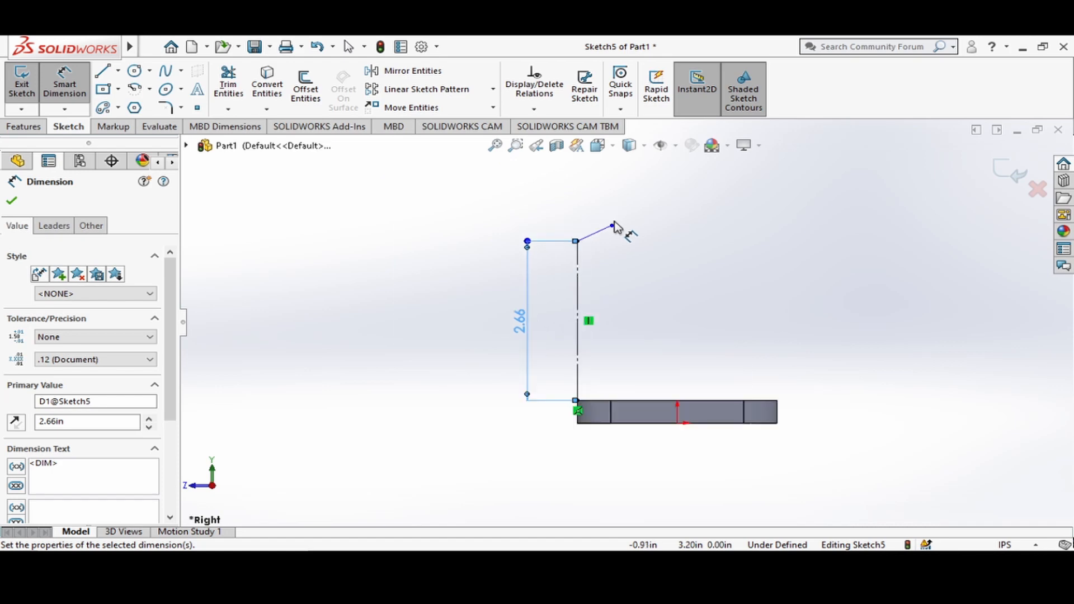
{"action": "scroll", "coordinate": [595, 285], "scroll_direction": "down", "scroll_amount": 3}
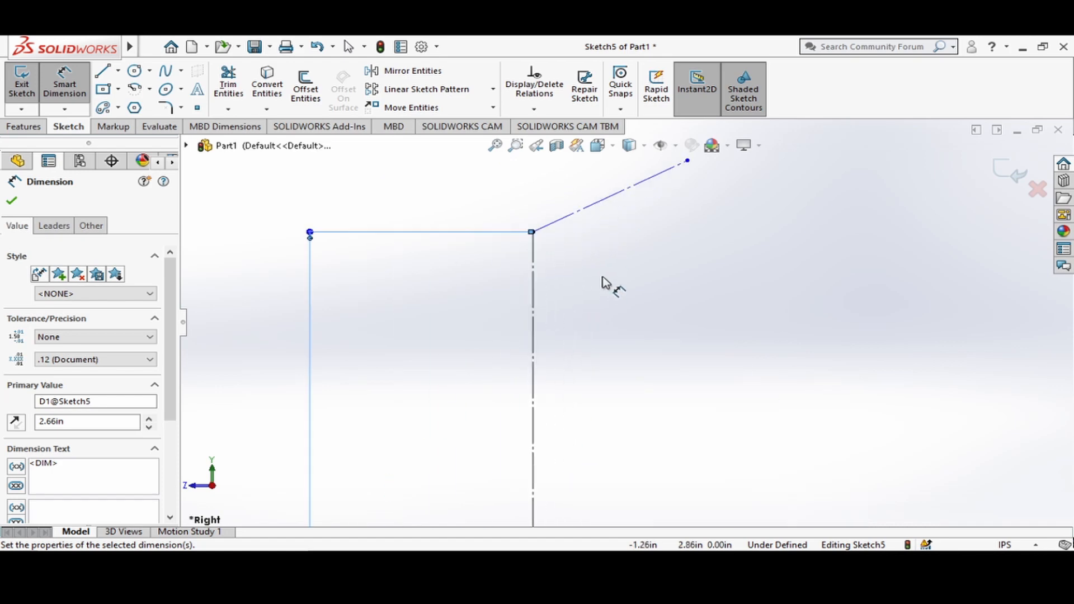
{"action": "left_click", "coordinate": [577, 214]}
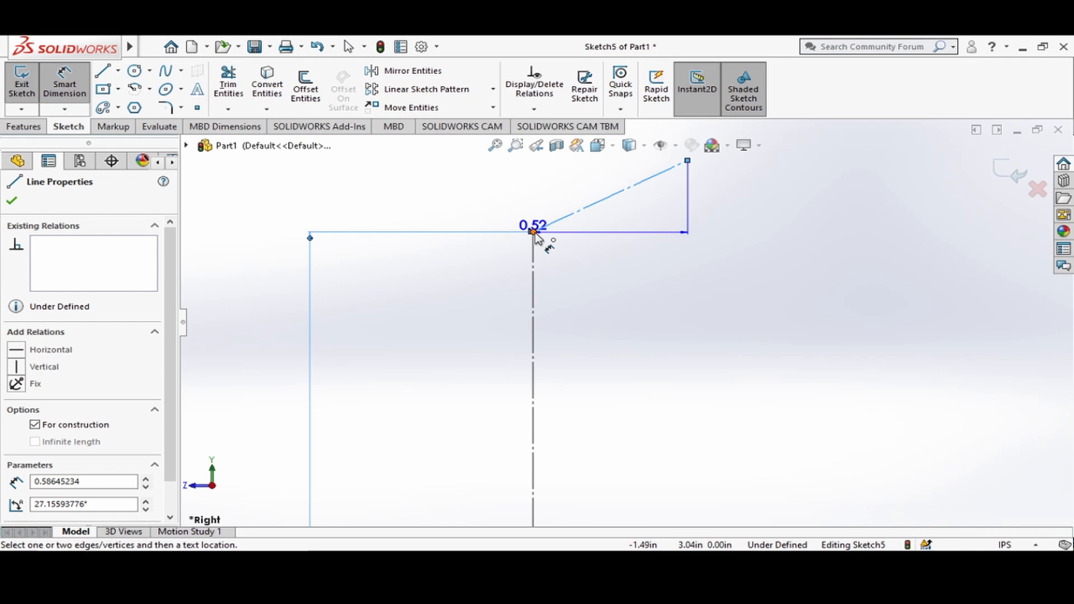
{"action": "left_click", "coordinate": [534, 233]}
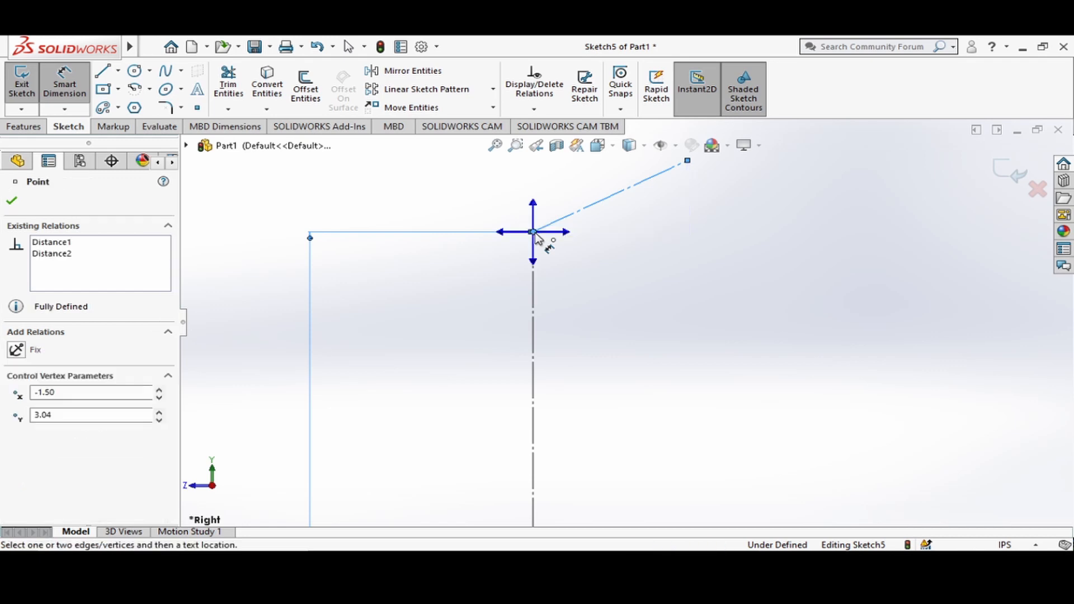
{"action": "left_click", "coordinate": [564, 232]}
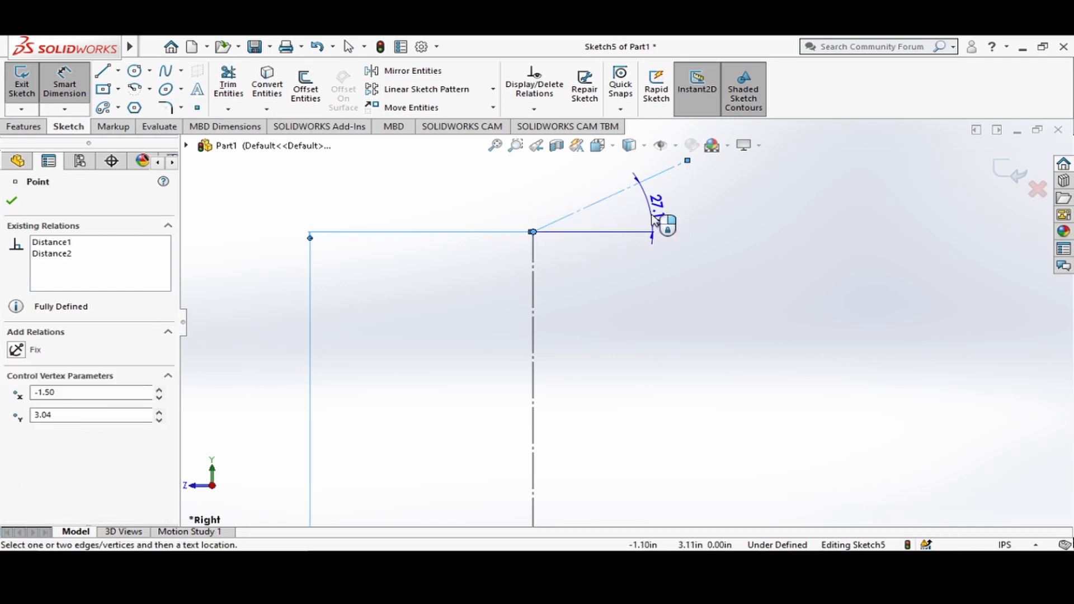
{"action": "left_click", "coordinate": [702, 221]}
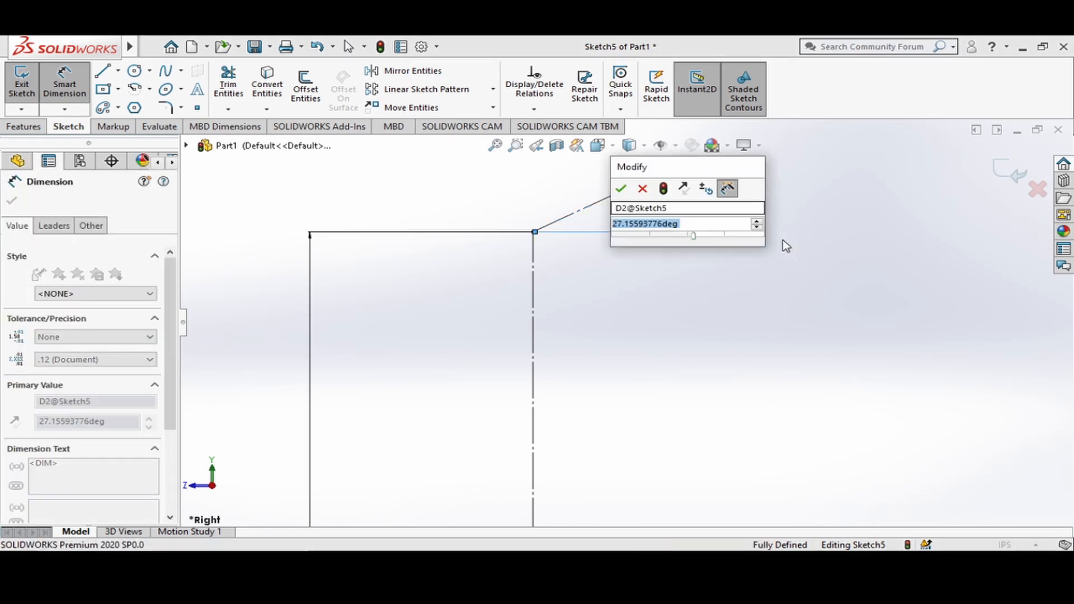
{"action": "type", "text": "30"}
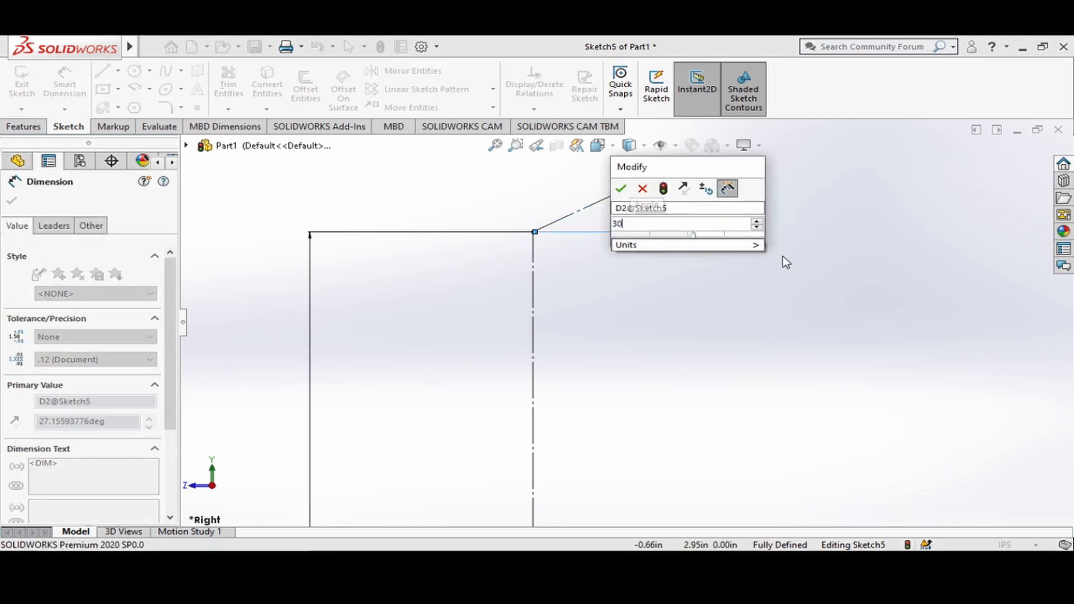
{"action": "key", "text": "Return"}
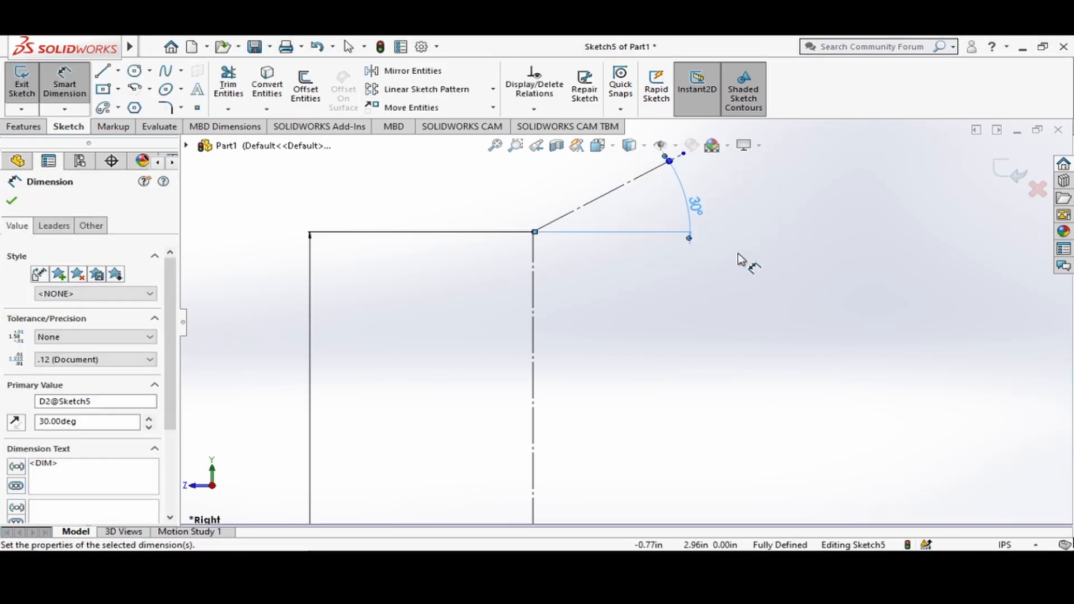
Dimension the sloping construction line's aligned length as 2.38 in and exit the sketch.
{"action": "scroll", "coordinate": [627, 275], "scroll_direction": "up", "scroll_amount": 2}
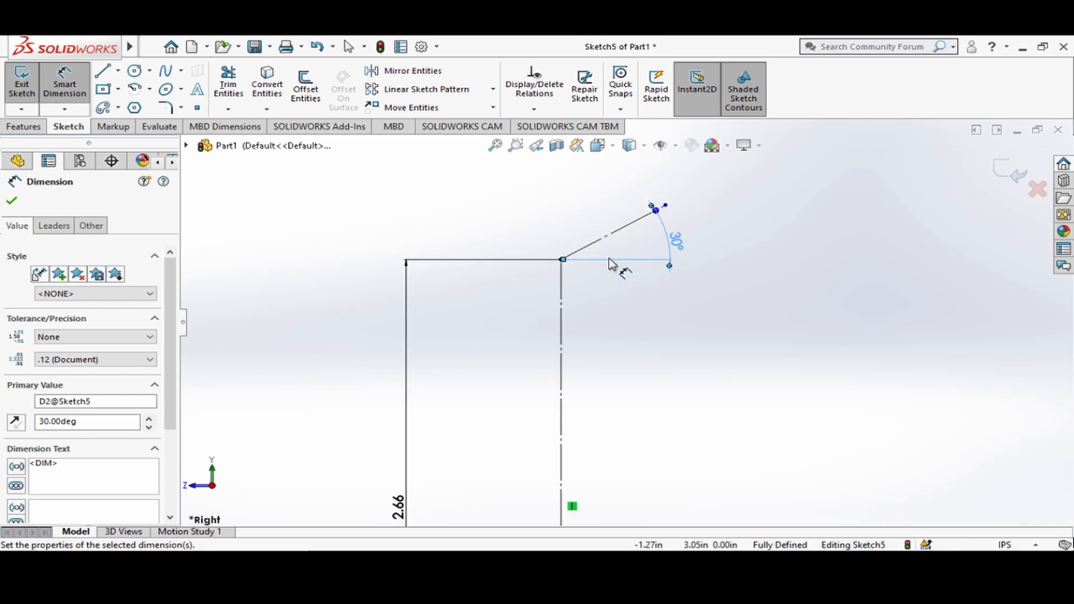
{"action": "left_click", "coordinate": [610, 233]}
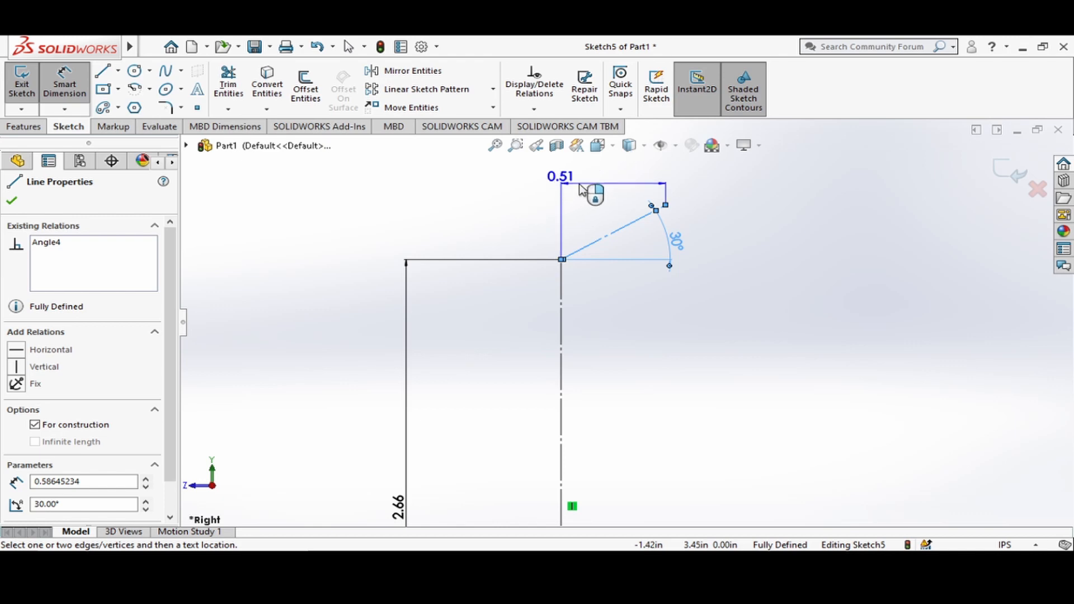
{"action": "left_click", "coordinate": [556, 183]}
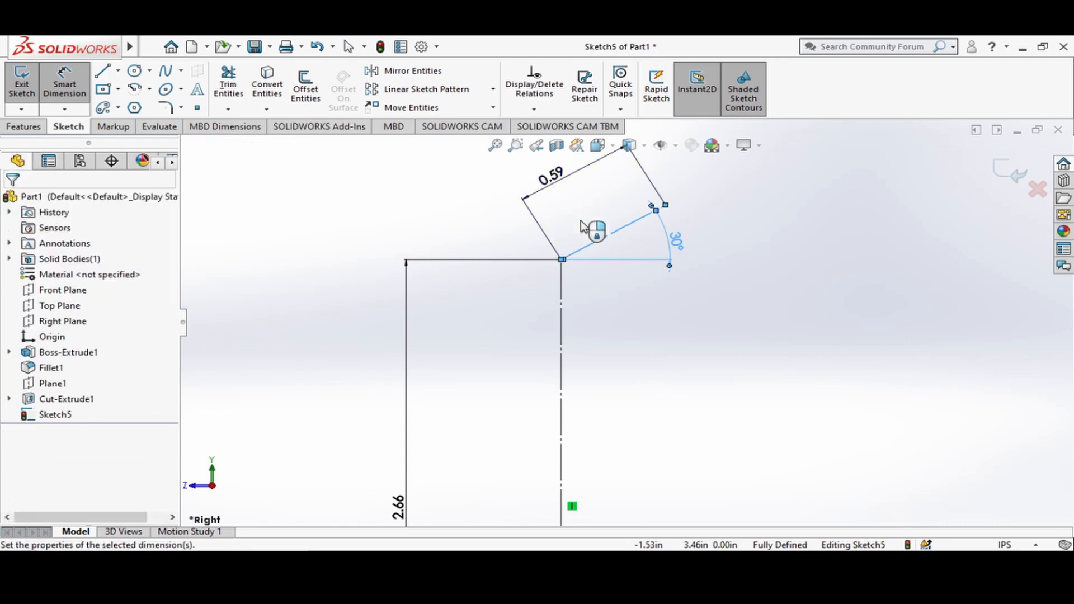
{"action": "type", "text": "2.38"}
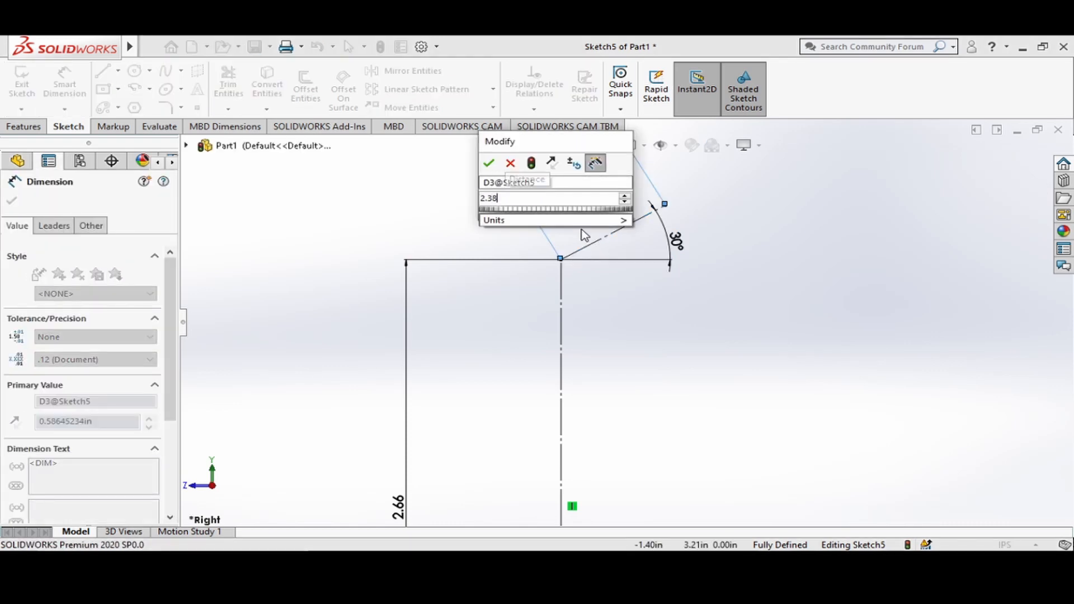
{"action": "key", "text": "Return"}
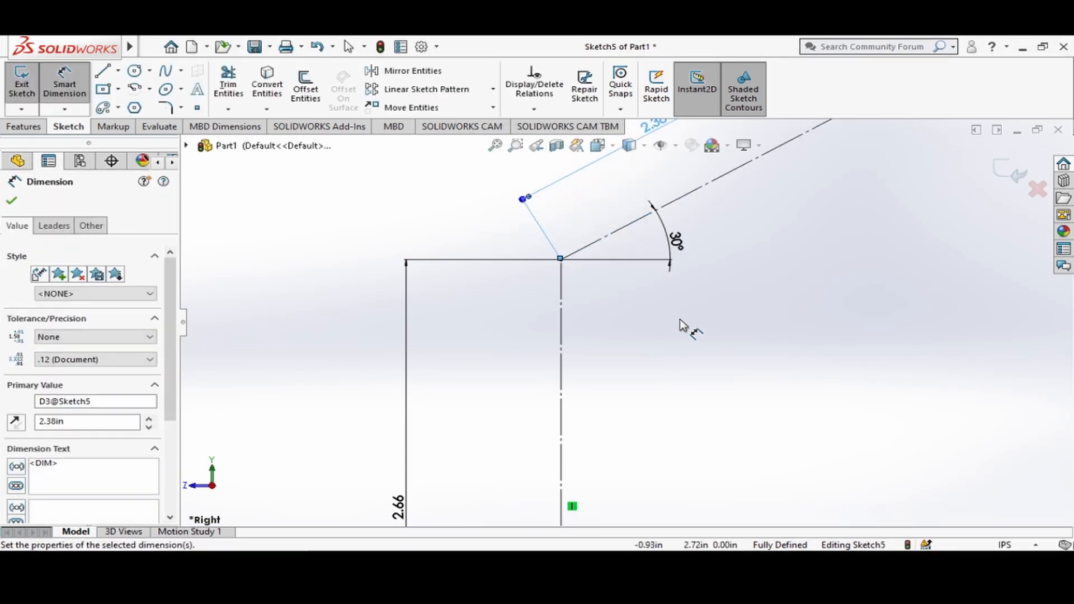
{"action": "scroll", "coordinate": [671, 322], "scroll_direction": "up", "scroll_amount": 3}
{"action": "left_click", "coordinate": [800, 290]}
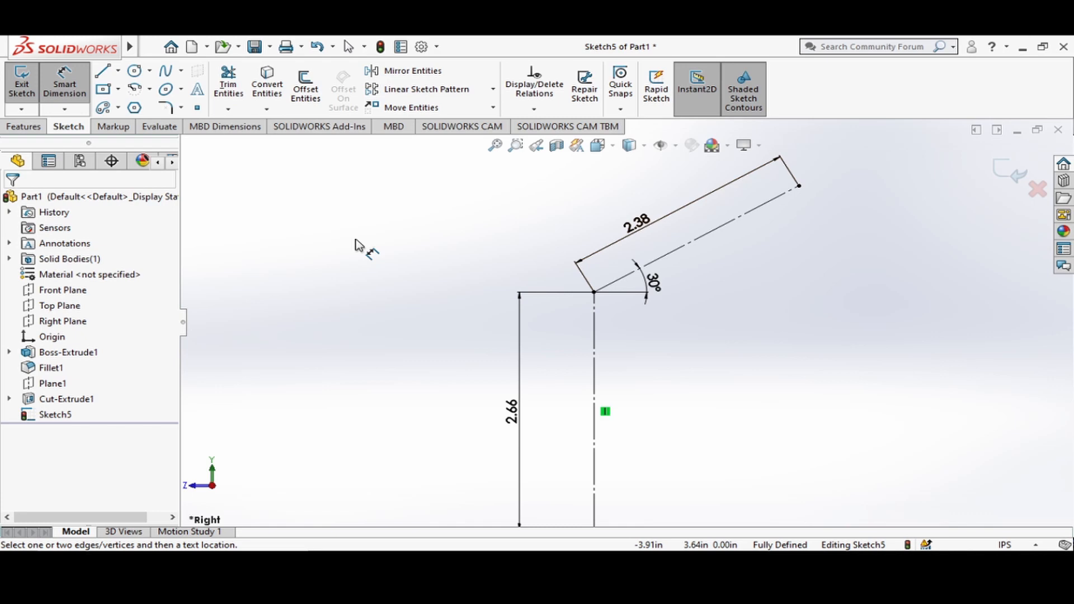
{"action": "key", "text": "Escape"}
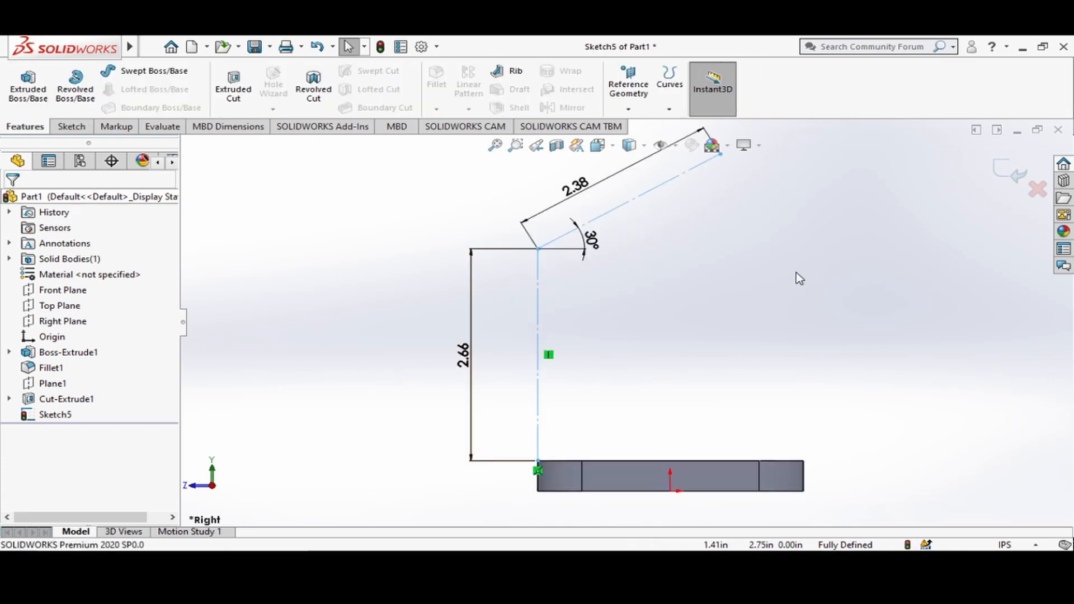
{"action": "left_click", "coordinate": [1014, 174]}
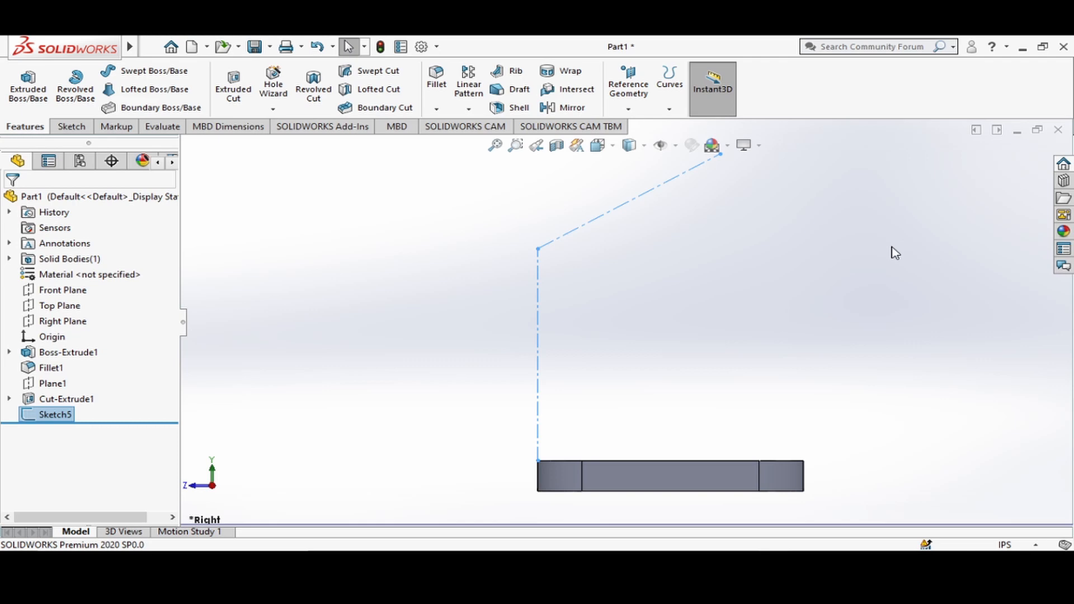
Create a reference plane coincident with the sloping sketch line, using the plate's flat right side face as another reference.
{"action": "key", "text": "ctrl+7"}
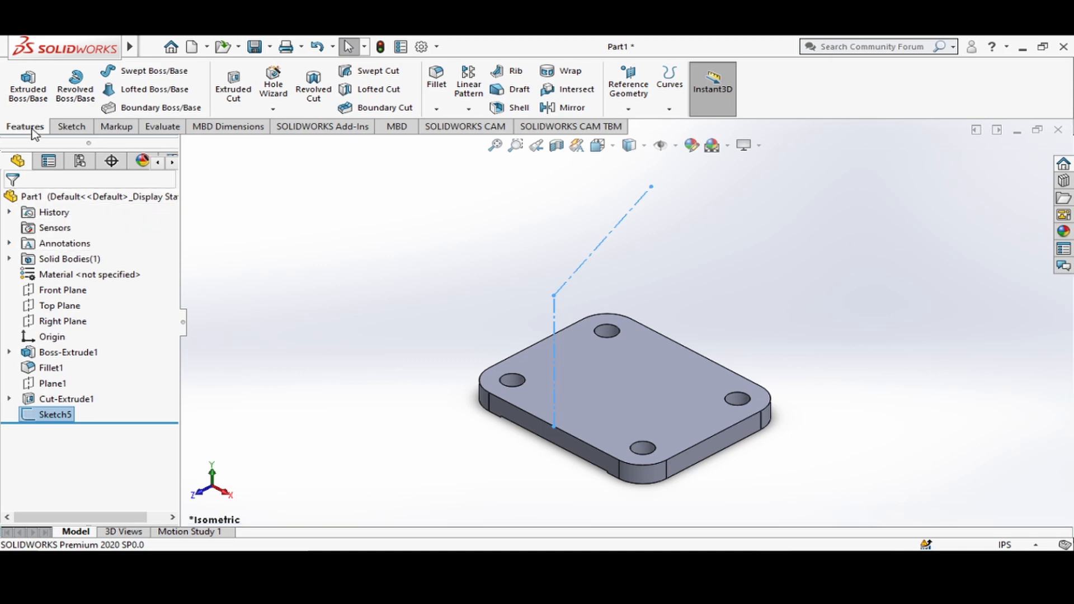
{"action": "left_click", "coordinate": [631, 110]}
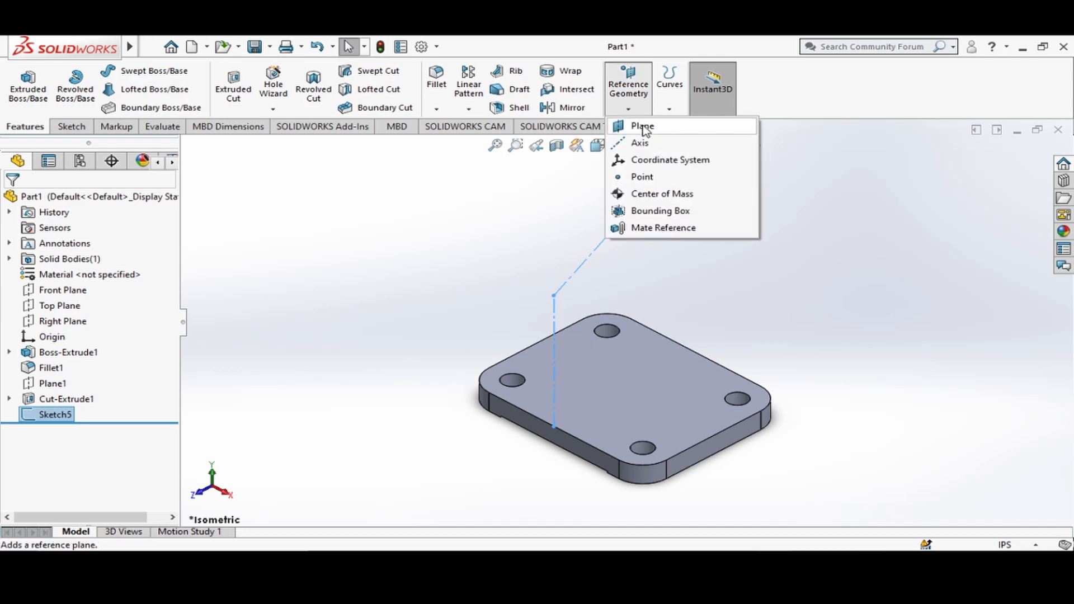
{"action": "left_click", "coordinate": [644, 127]}
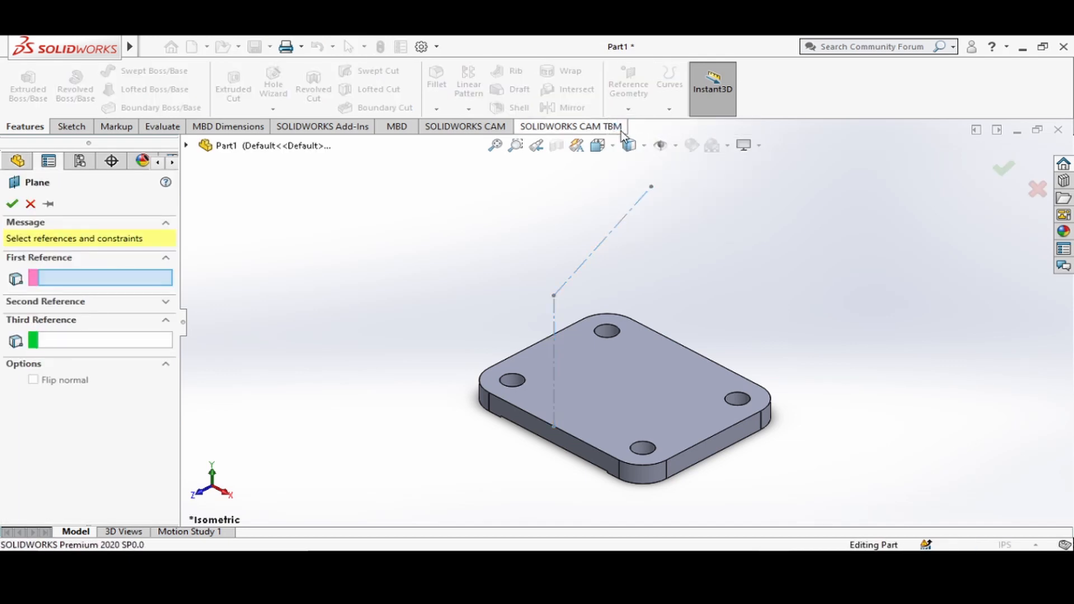
{"action": "left_click", "coordinate": [620, 230]}
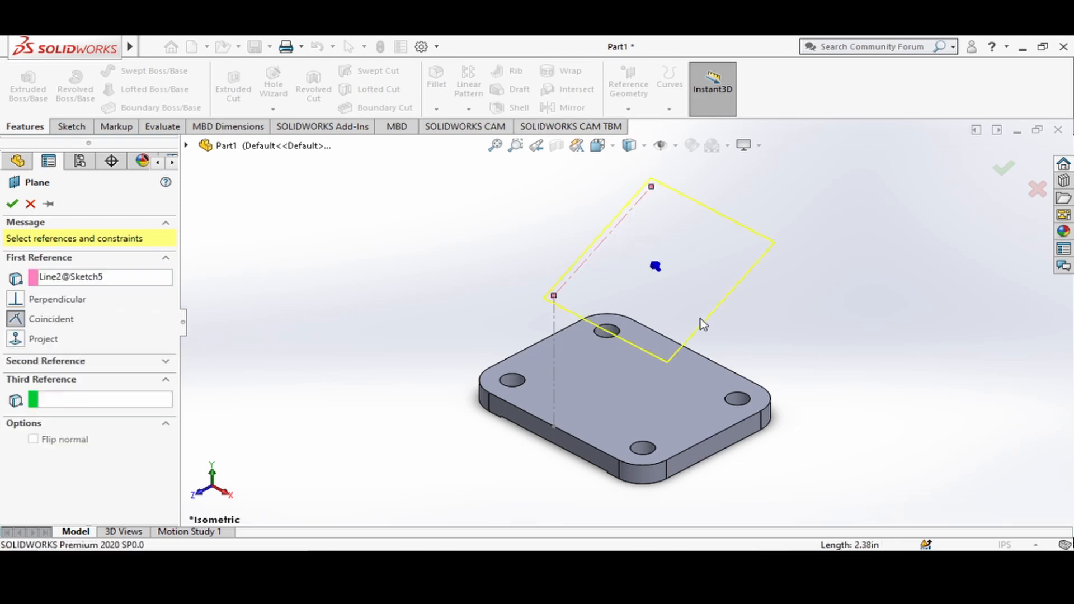
{"action": "left_click", "coordinate": [709, 456]}
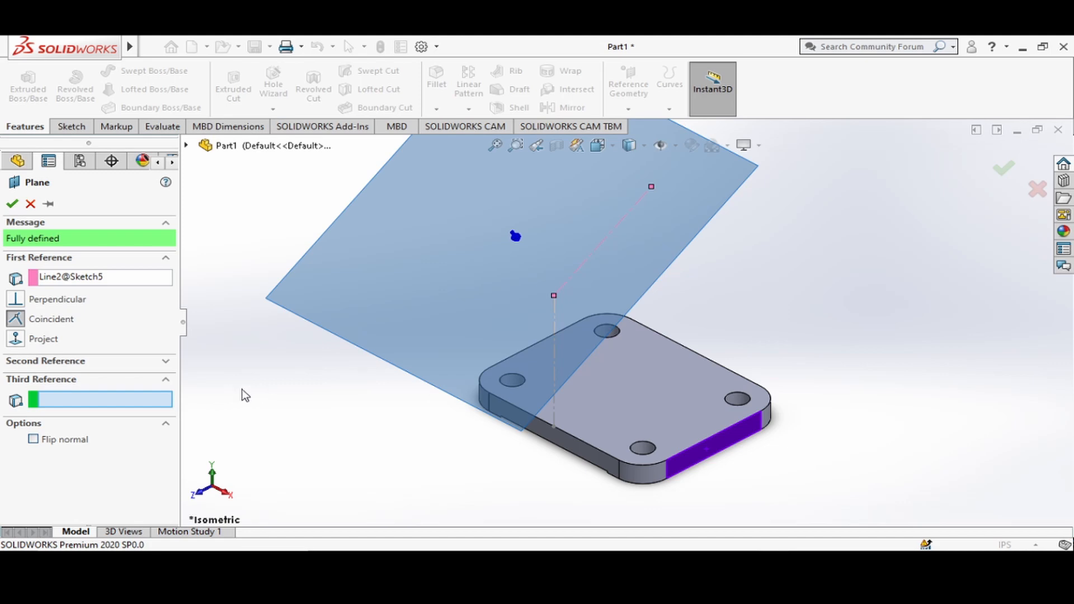
{"action": "left_click", "coordinate": [11, 205]}
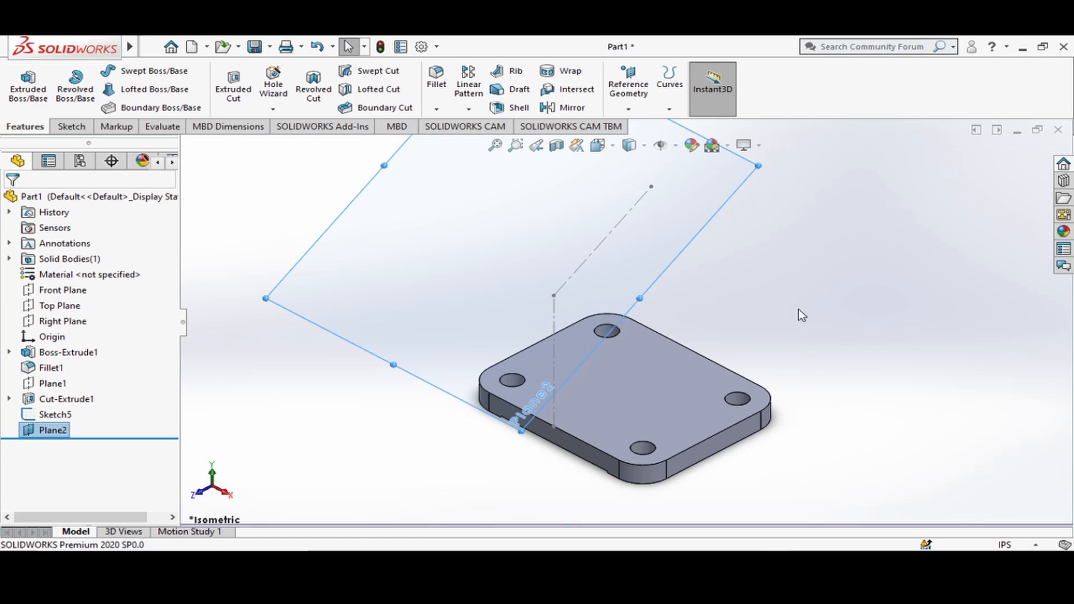
Resize the displayed inclined plane so its side borders extend just beyond both sides of the base plate.
{"action": "scroll", "coordinate": [828, 364], "scroll_direction": "up", "scroll_amount": 2}
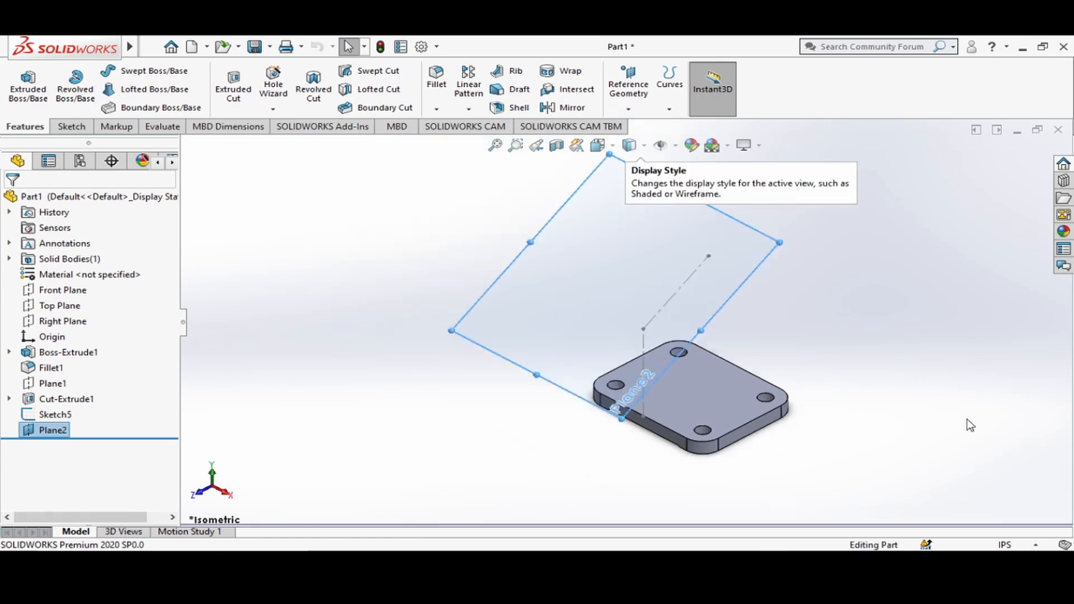
{"action": "left_click", "coordinate": [618, 146]}
{"action": "left_click", "coordinate": [428, 356]}
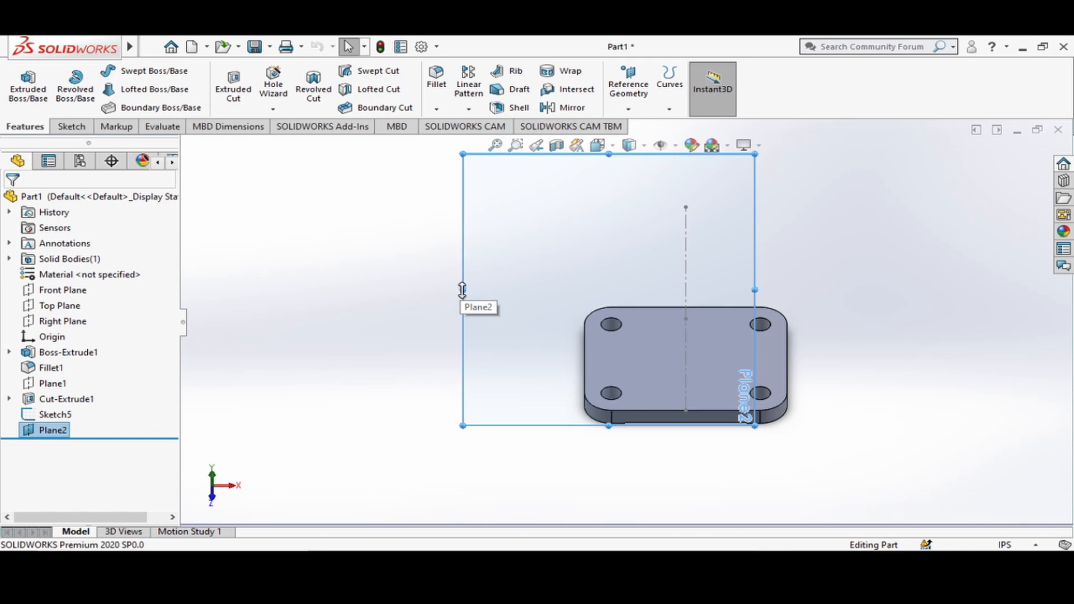
{"action": "left_click_drag", "start_coordinate": [463, 289], "coordinate": [552, 285]}
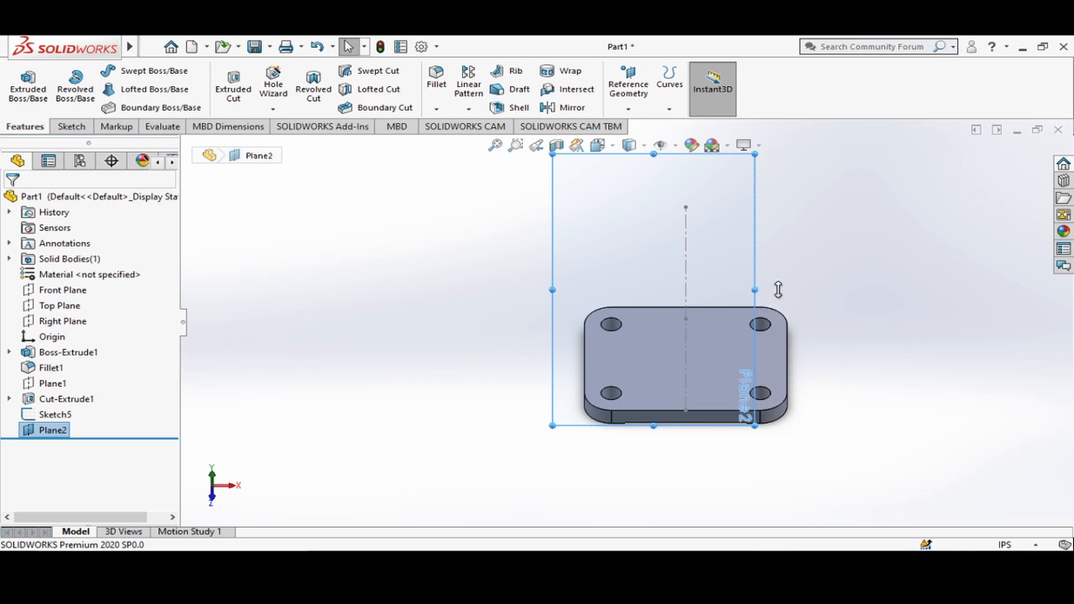
{"action": "left_click_drag", "start_coordinate": [756, 290], "coordinate": [822, 290]}
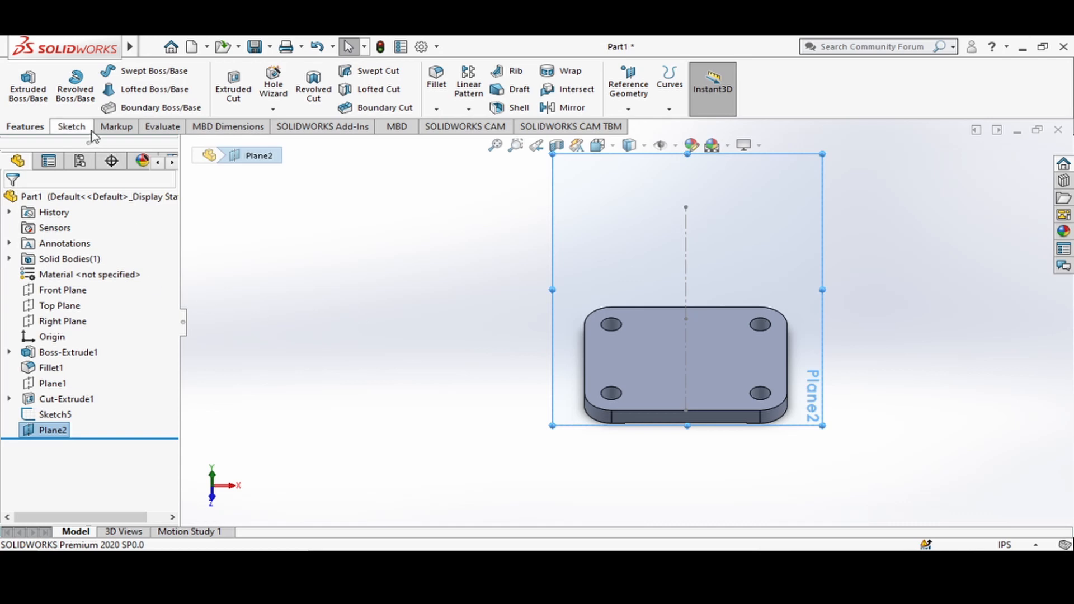
Start a sketch on the inclined plane, convert the 2.38 in sloping line into it, and make the copy construction geometry.
{"action": "left_click", "coordinate": [71, 127]}
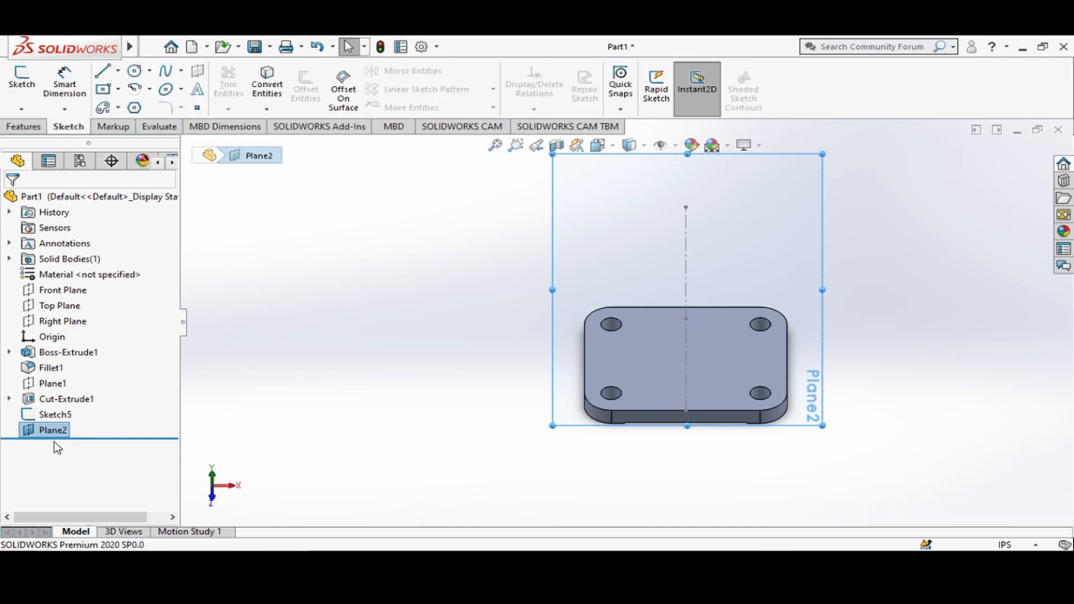
{"action": "right_click", "coordinate": [602, 203]}
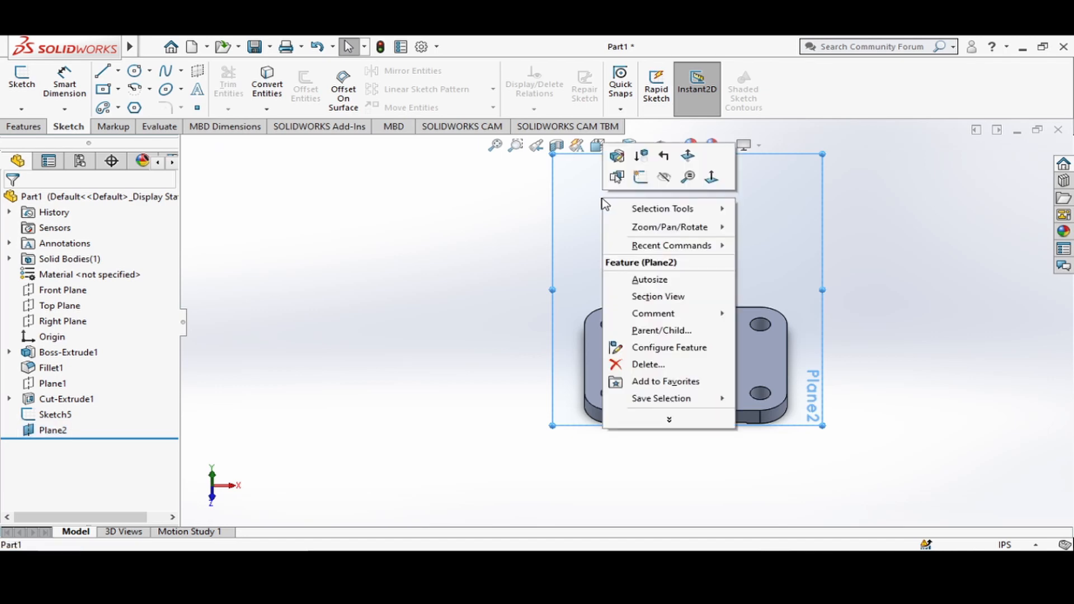
{"action": "left_click", "coordinate": [639, 178]}
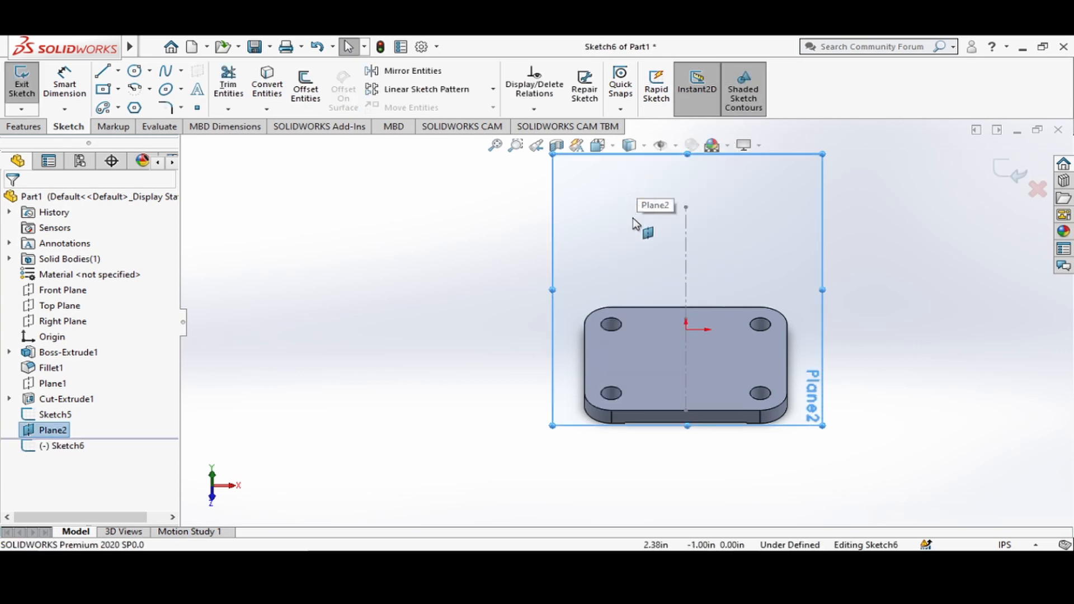
{"action": "left_click", "coordinate": [686, 250]}
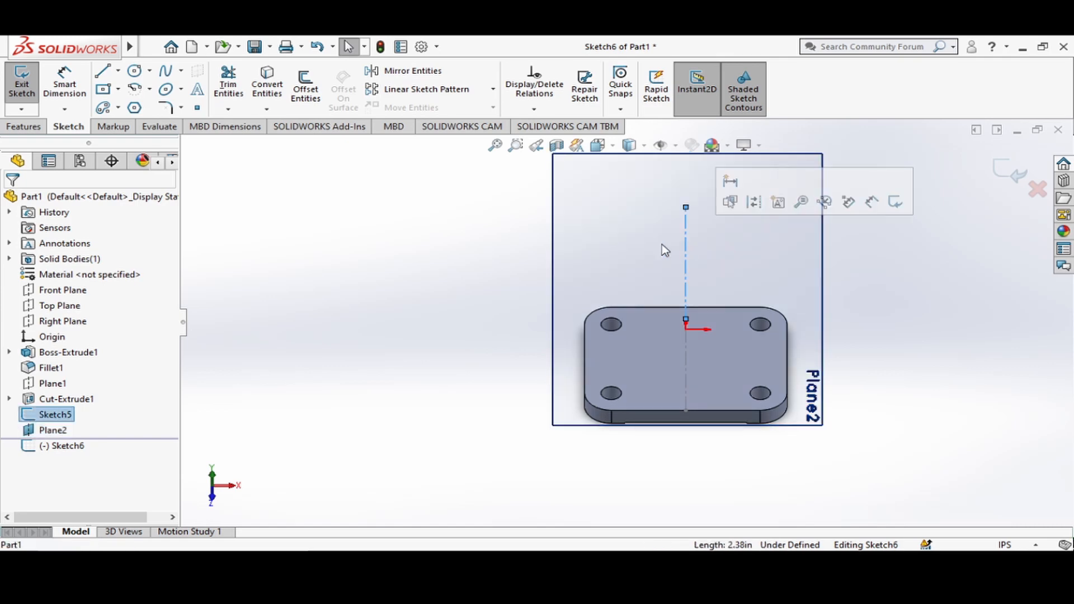
{"action": "left_click", "coordinate": [271, 113]}
{"action": "left_click", "coordinate": [278, 127]}
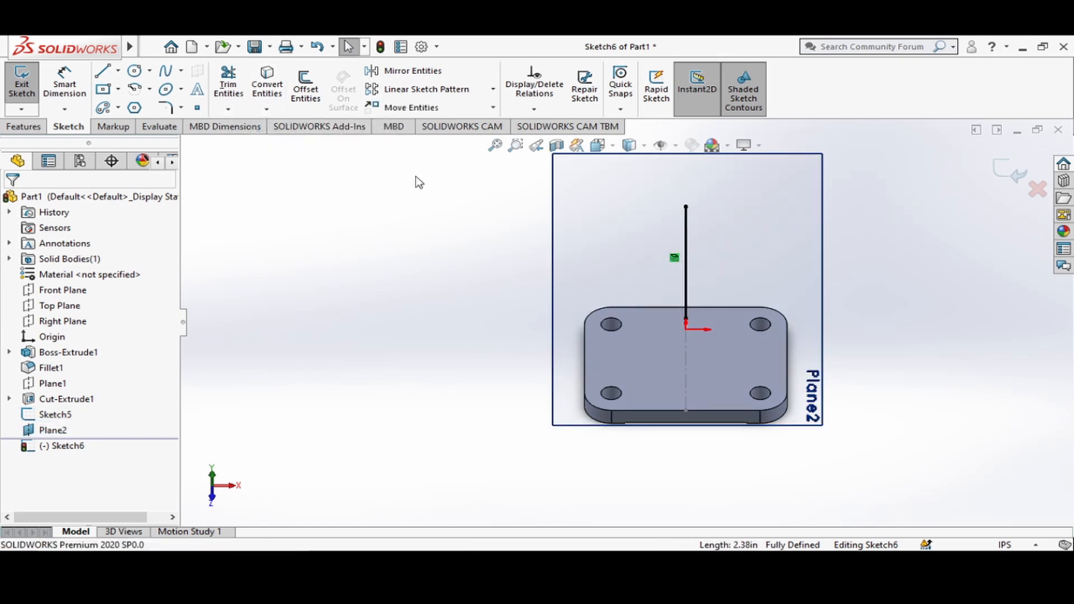
{"action": "right_click", "coordinate": [688, 231]}
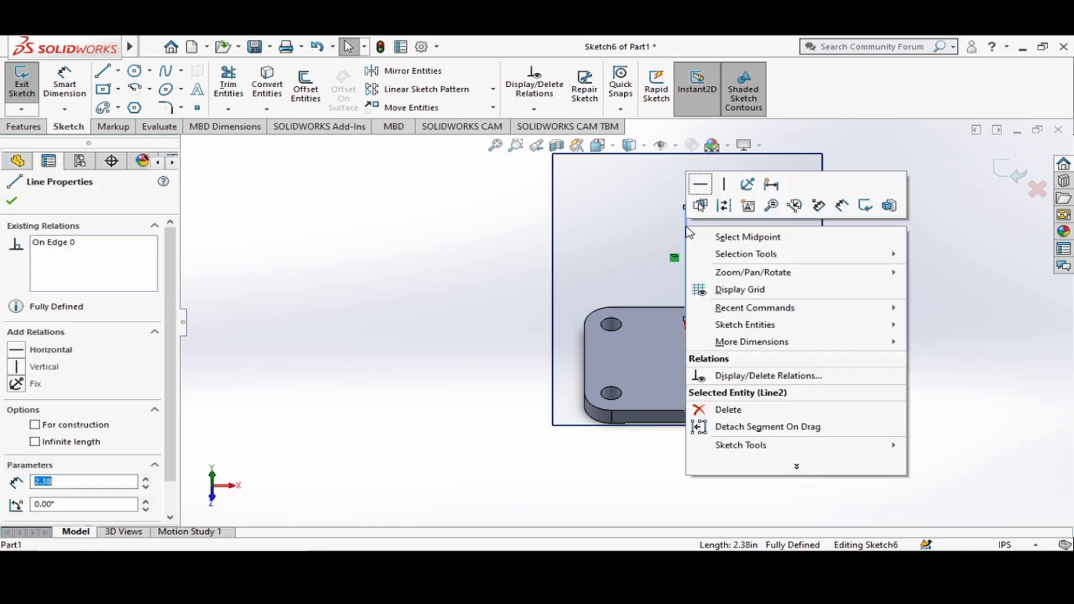
{"action": "left_click", "coordinate": [722, 207]}
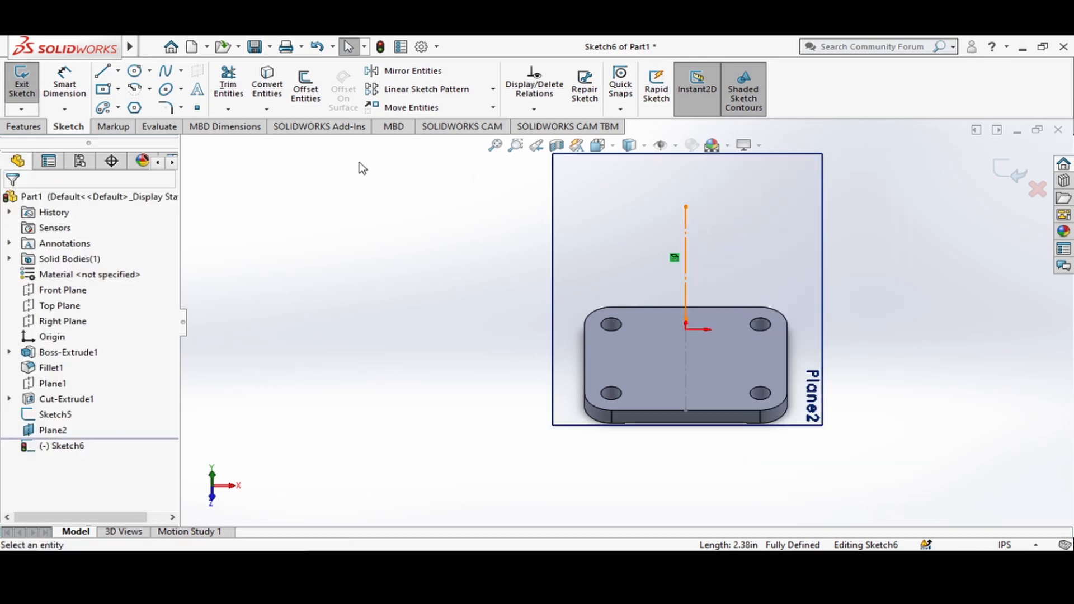
Sketch a center rectangle about 2.64 in wide and 3.45 in high, centred on the midpoint of the converted construction line.
{"action": "left_click", "coordinate": [117, 90]}
{"action": "left_click", "coordinate": [116, 125]}
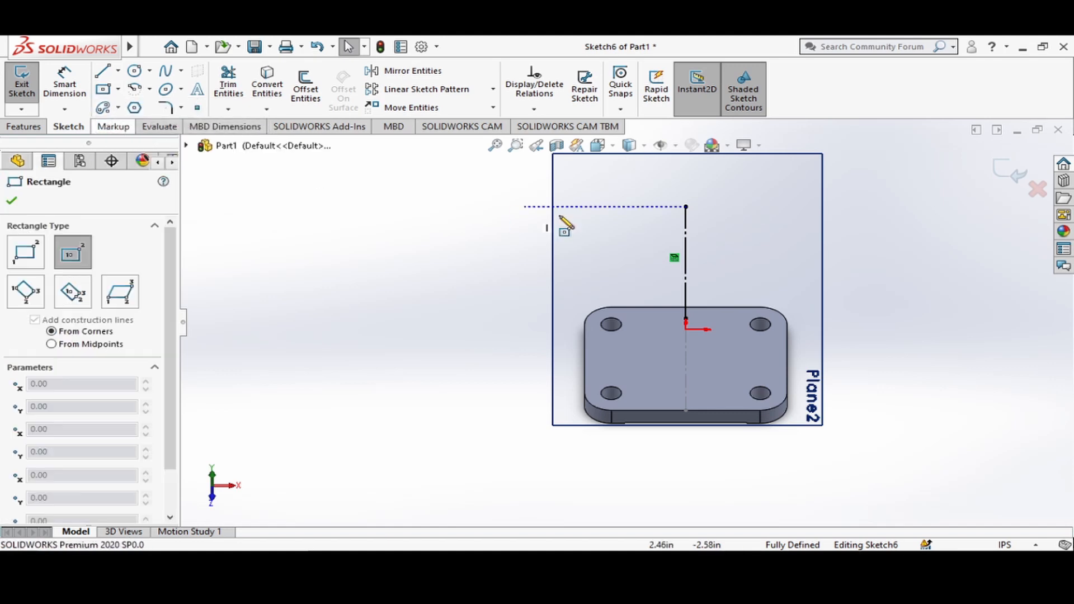
{"action": "left_click", "coordinate": [686, 262]}
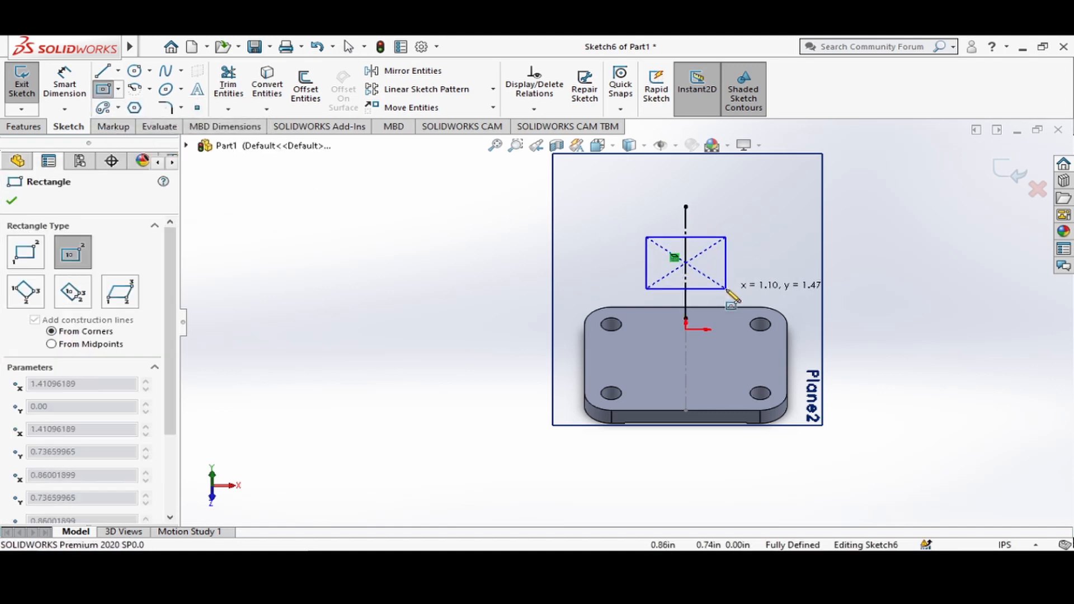
{"action": "left_click", "coordinate": [758, 343]}
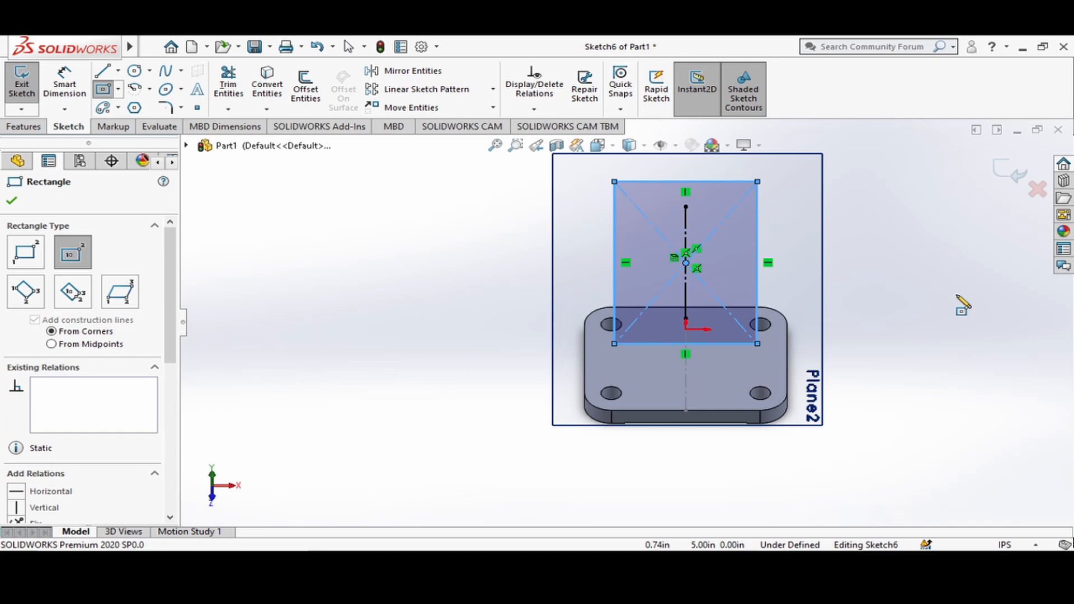
{"action": "key", "text": "Escape"}
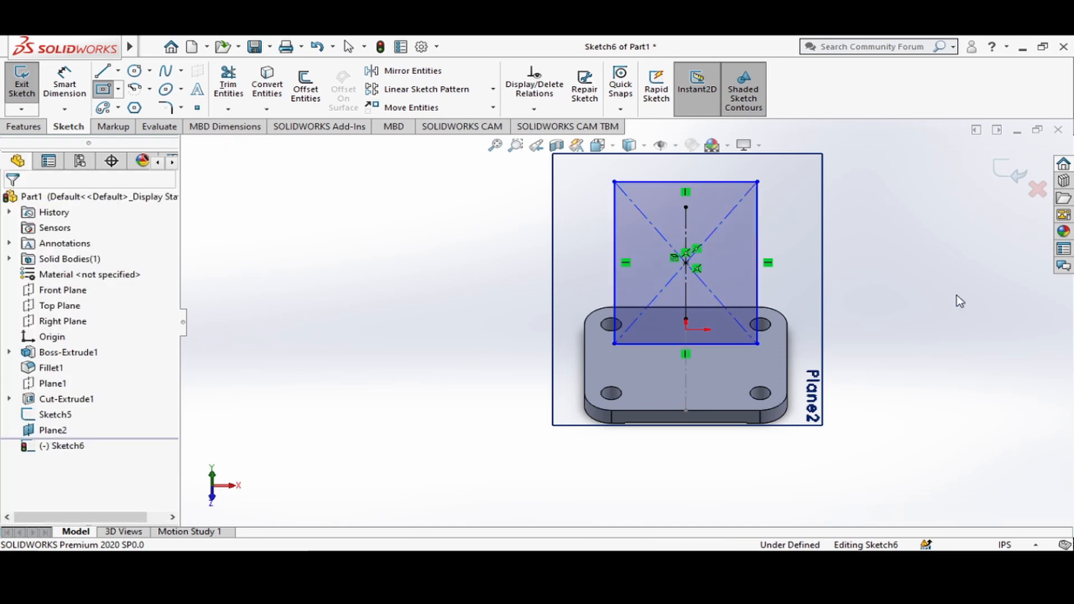
Dimension the rectangle's vertical side as 2.38 in.
{"action": "left_click", "coordinate": [65, 78]}
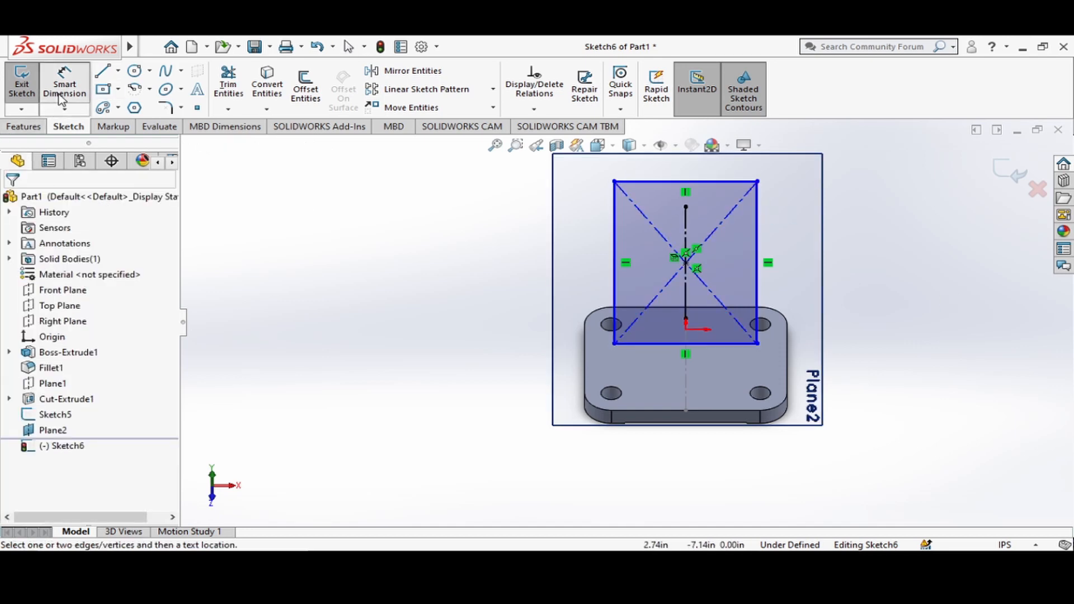
{"action": "left_click", "coordinate": [758, 278]}
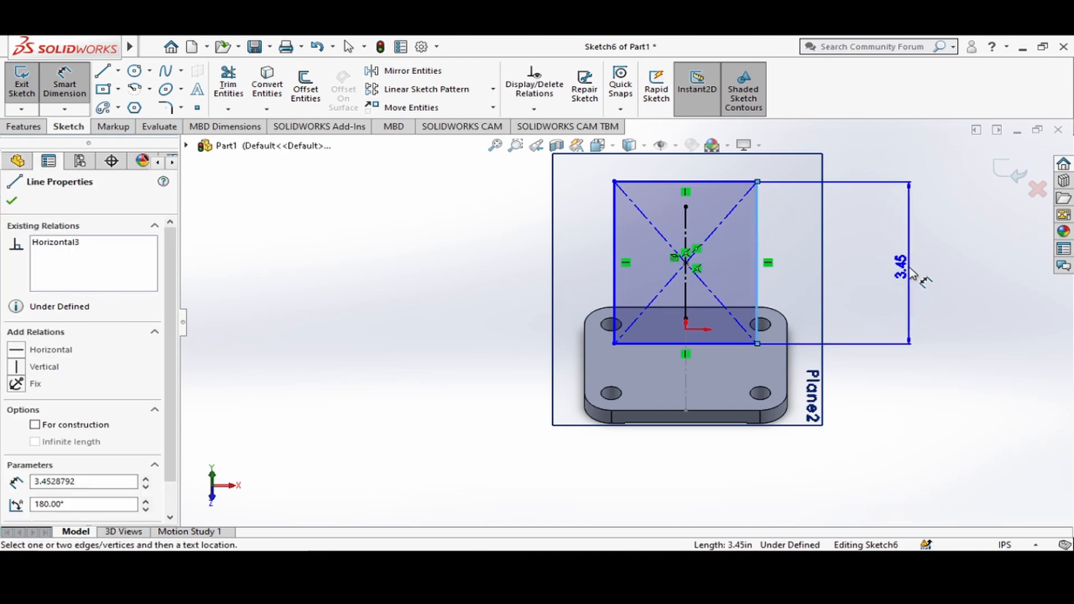
{"action": "left_click", "coordinate": [915, 276]}
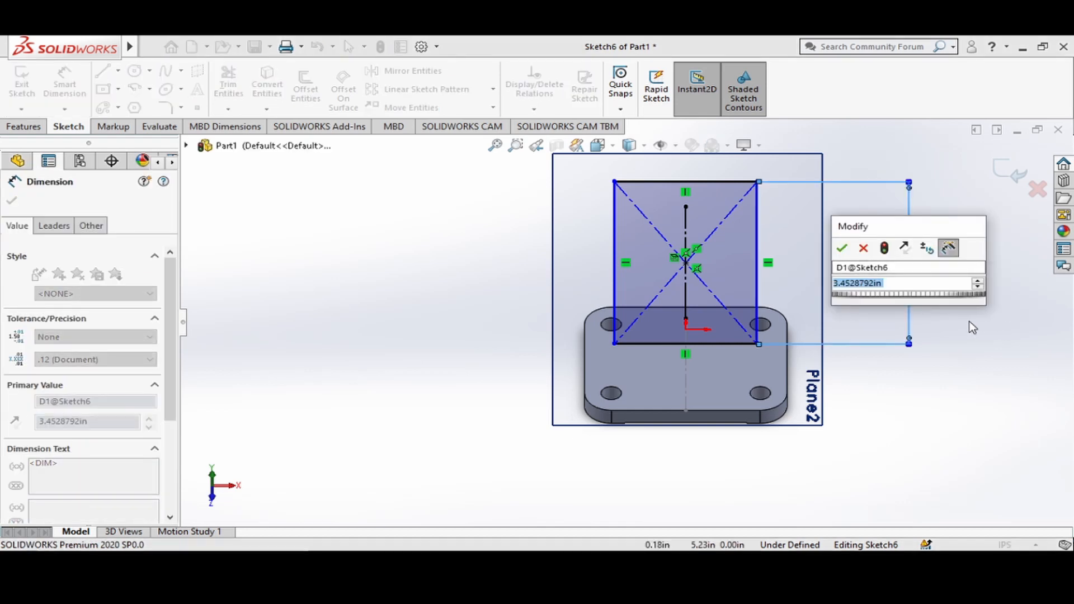
{"action": "type", "text": "2."}
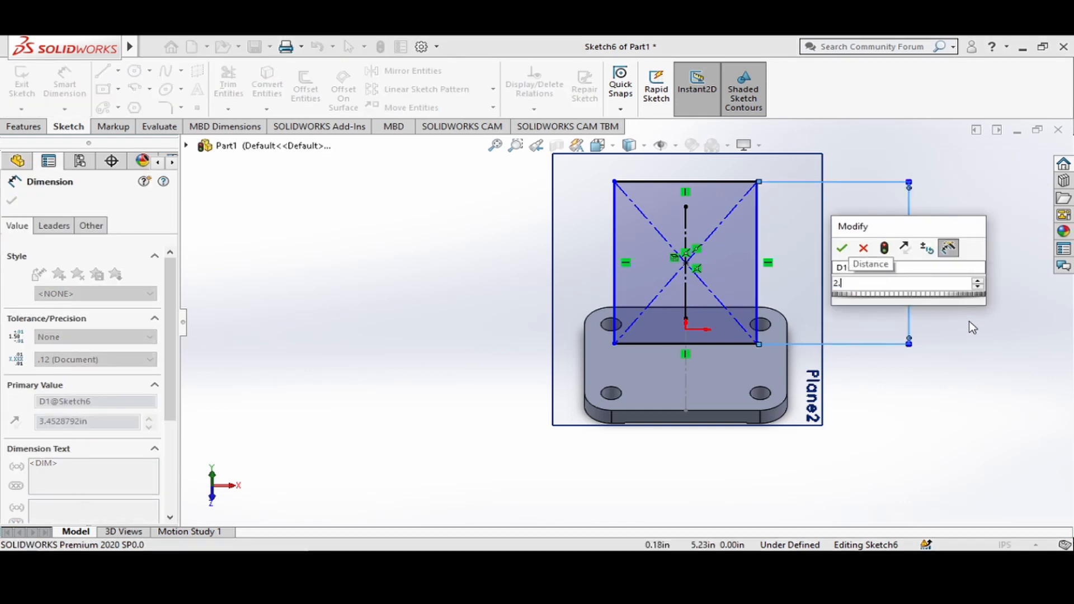
{"action": "type", "text": "38"}
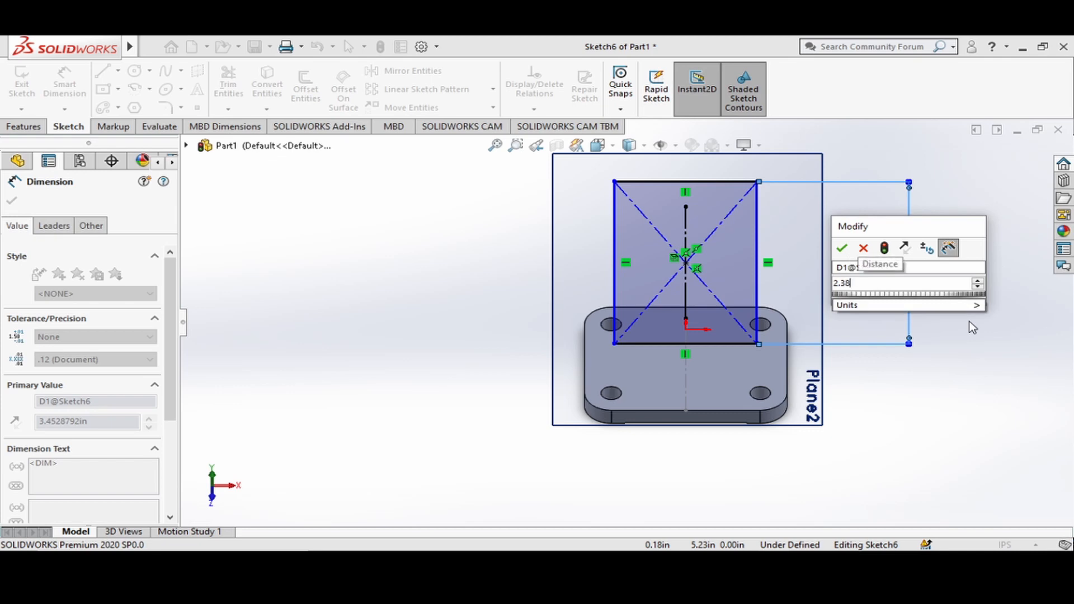
{"action": "key", "text": "Return"}
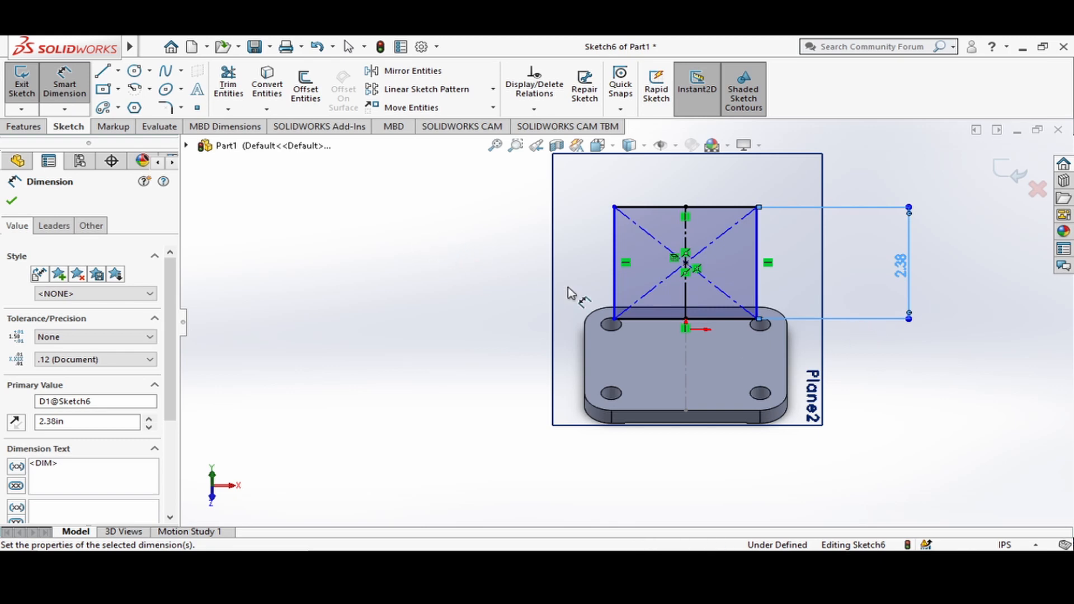
Dimension the rectangle's bottom edge as 1.88 in and finish dimensioning.
{"action": "left_click", "coordinate": [649, 319]}
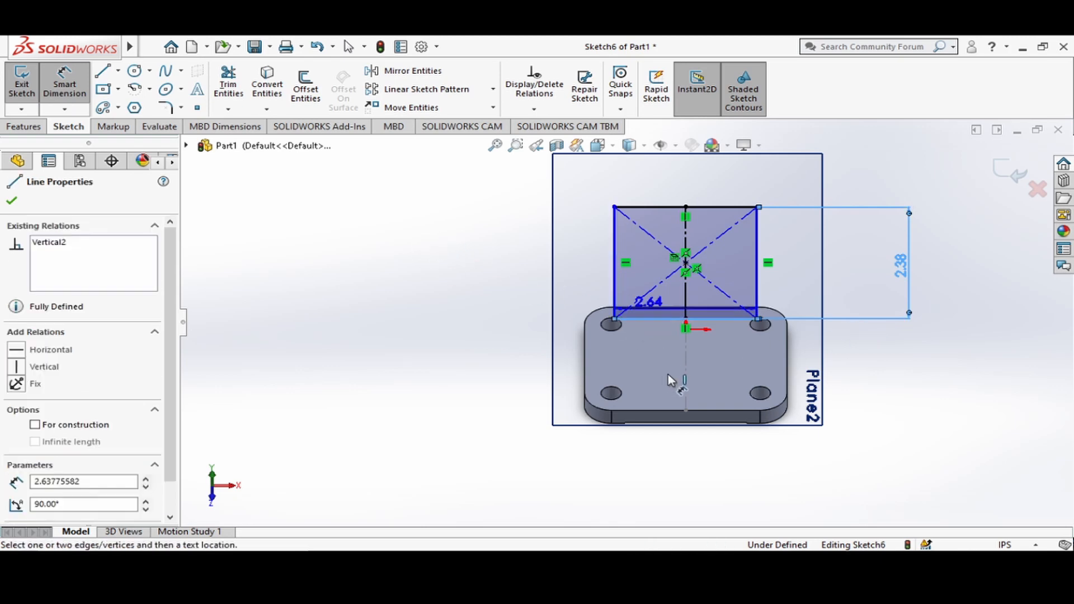
{"action": "left_click", "coordinate": [695, 493]}
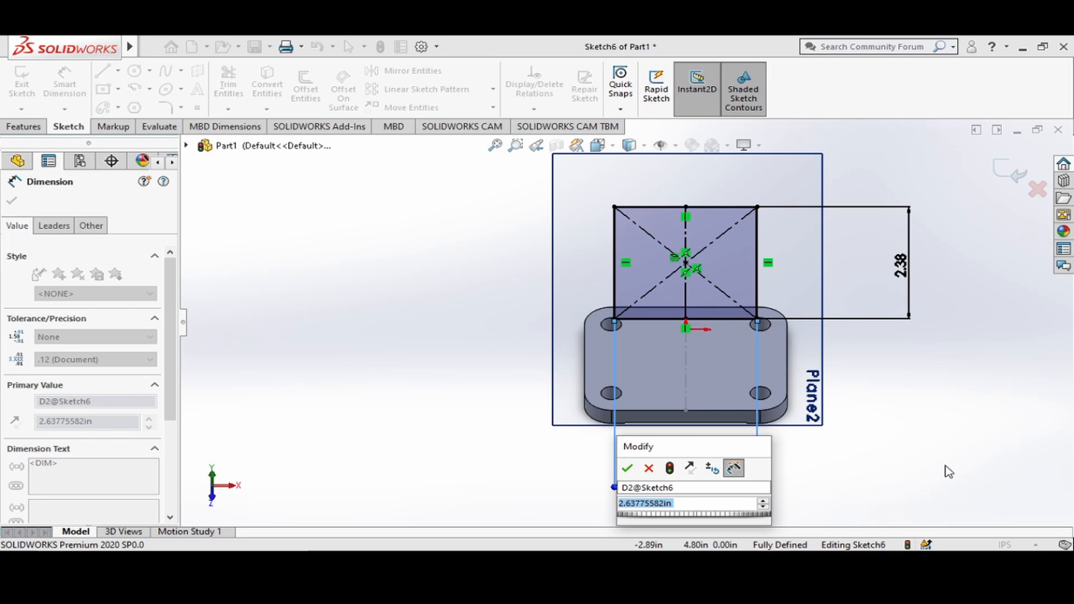
{"action": "type", "text": "1.88"}
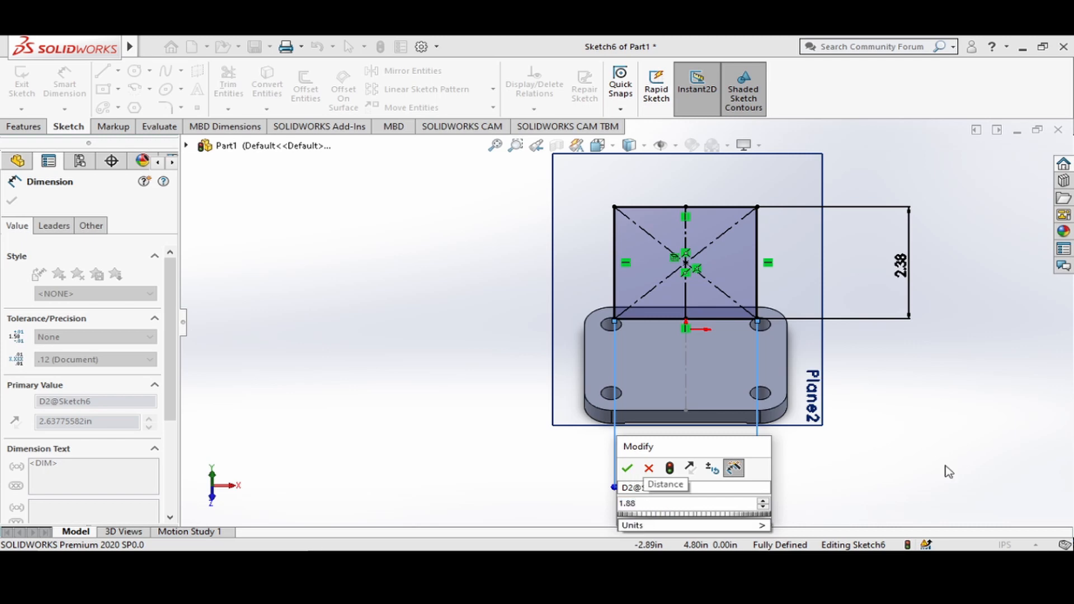
{"action": "key", "text": "Return"}
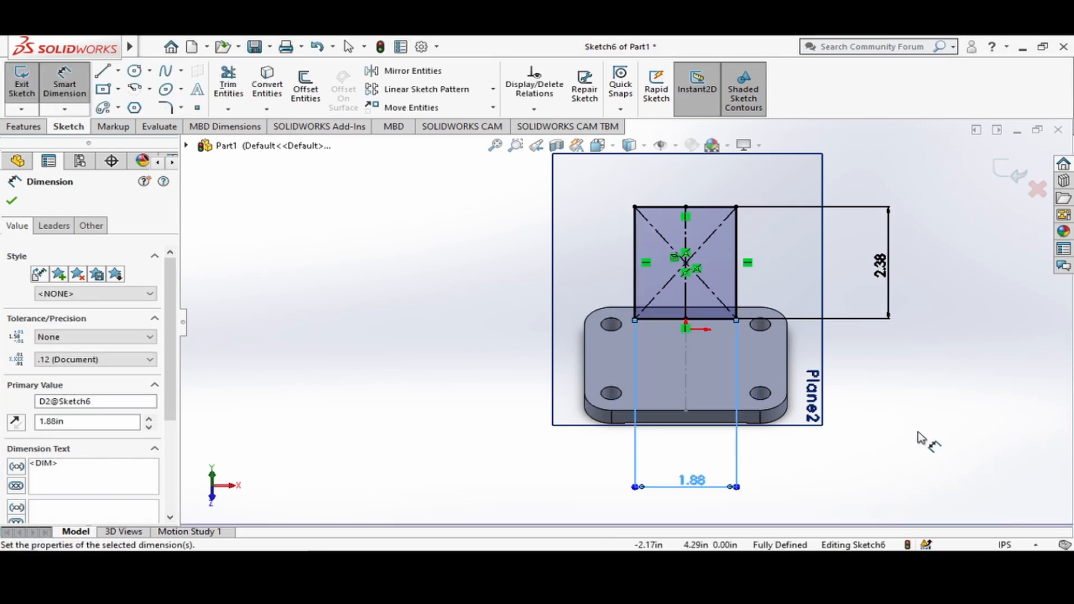
{"action": "key", "text": "Escape"}
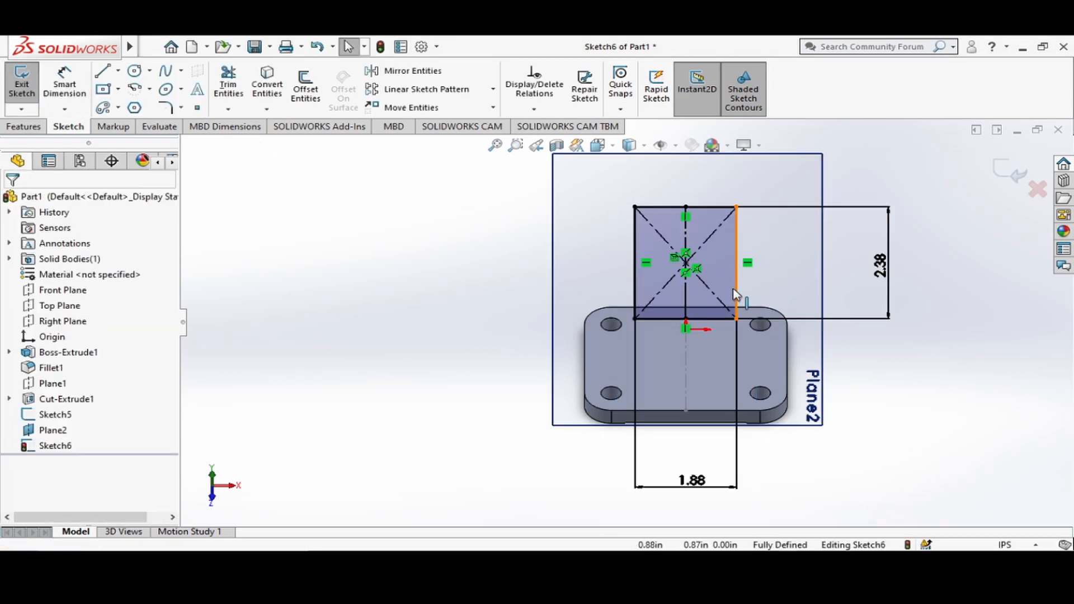
Hide the sketch relation symbols in the view.
{"action": "scroll", "coordinate": [699, 283], "scroll_direction": "down", "scroll_amount": 2}
{"action": "scroll", "coordinate": [698, 284], "scroll_direction": "down", "scroll_amount": 2}
{"action": "scroll", "coordinate": [677, 281], "scroll_direction": "up", "scroll_amount": 2}
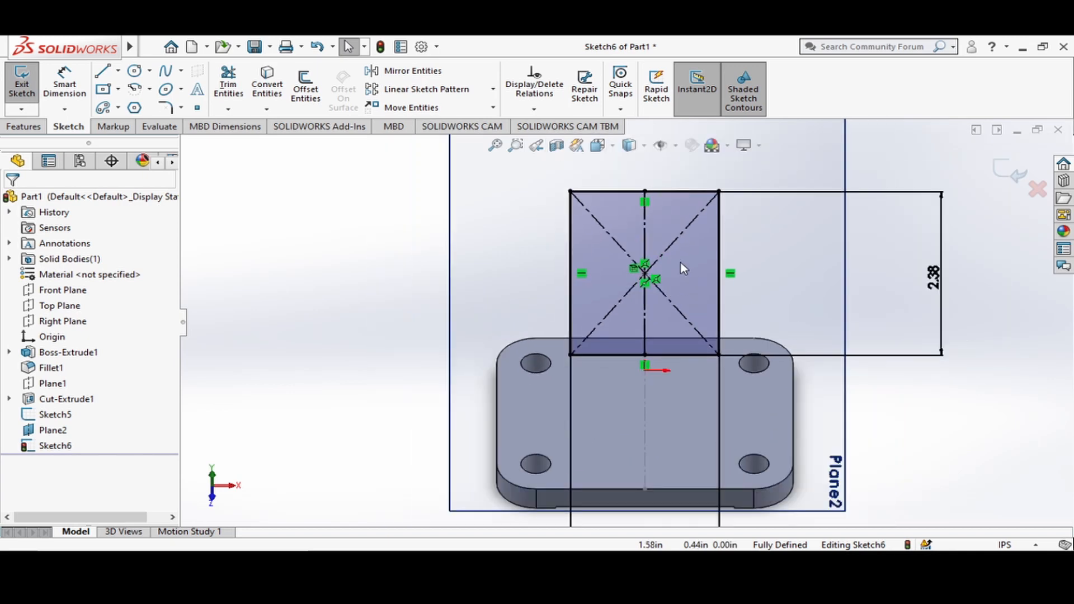
{"action": "scroll", "coordinate": [637, 211], "scroll_direction": "down", "scroll_amount": 1}
{"action": "scroll", "coordinate": [640, 217], "scroll_direction": "down", "scroll_amount": 1}
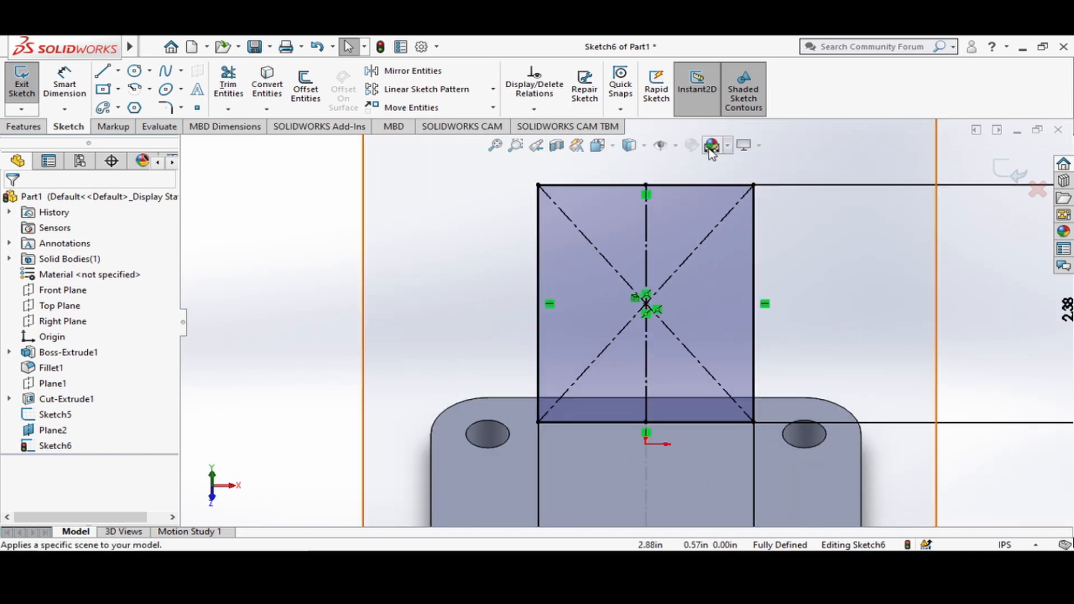
{"action": "scroll", "coordinate": [800, 260], "scroll_direction": "up", "scroll_amount": 1}
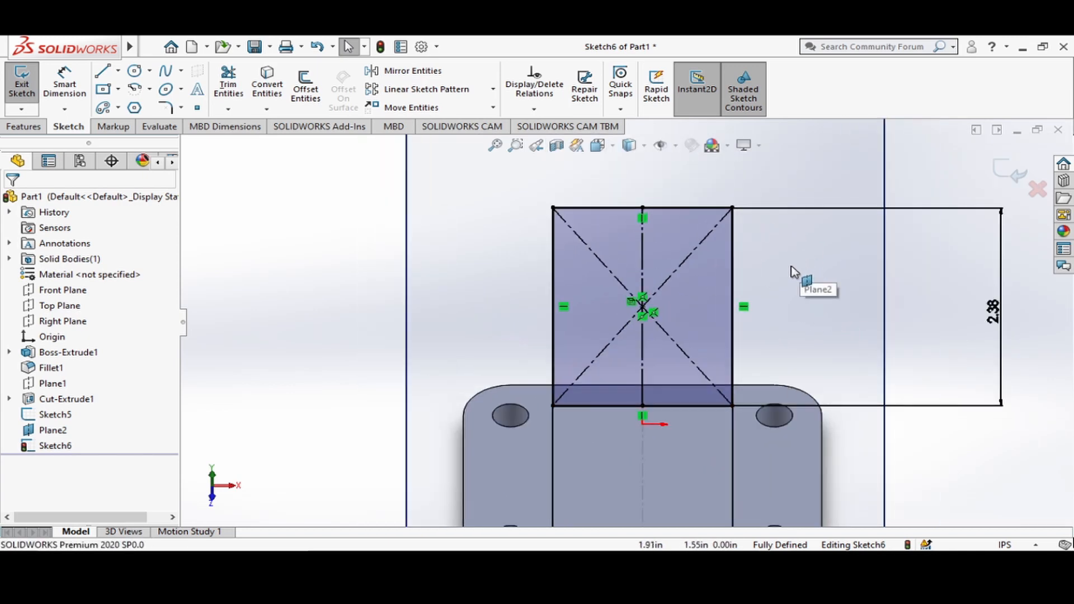
{"action": "left_click", "coordinate": [660, 145]}
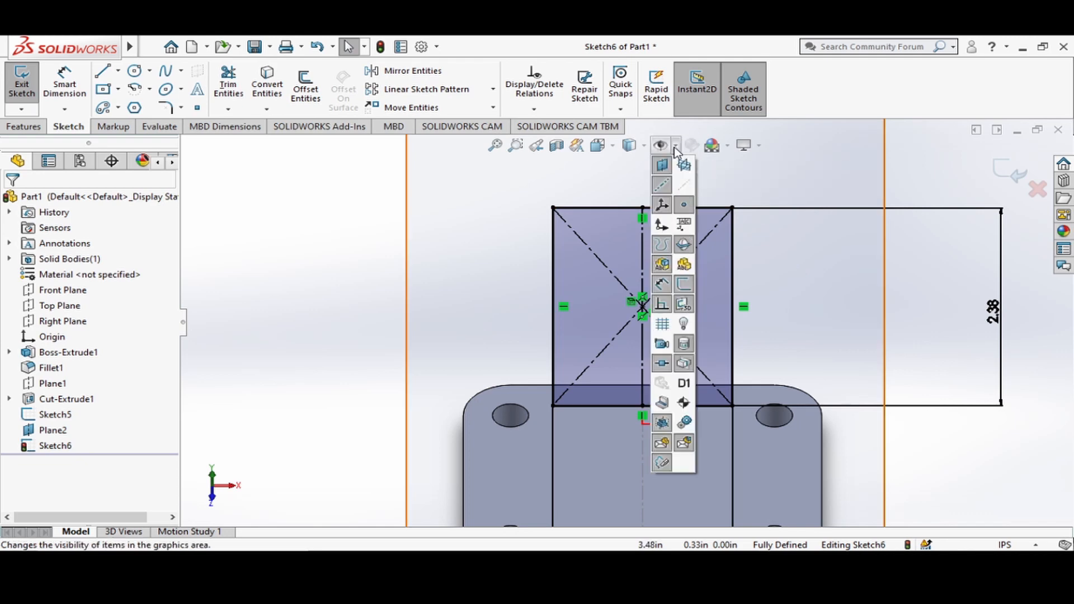
{"action": "left_click", "coordinate": [662, 303]}
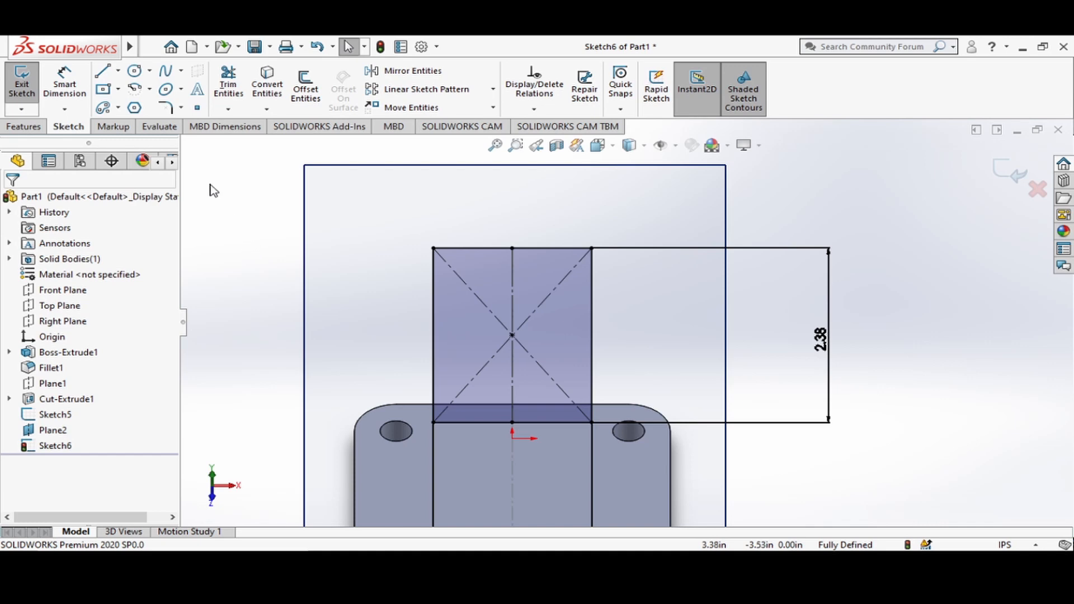
Sketch a circle about 0.65 in in diameter near the rectangle's lower-left corner.
{"action": "left_click", "coordinate": [135, 72]}
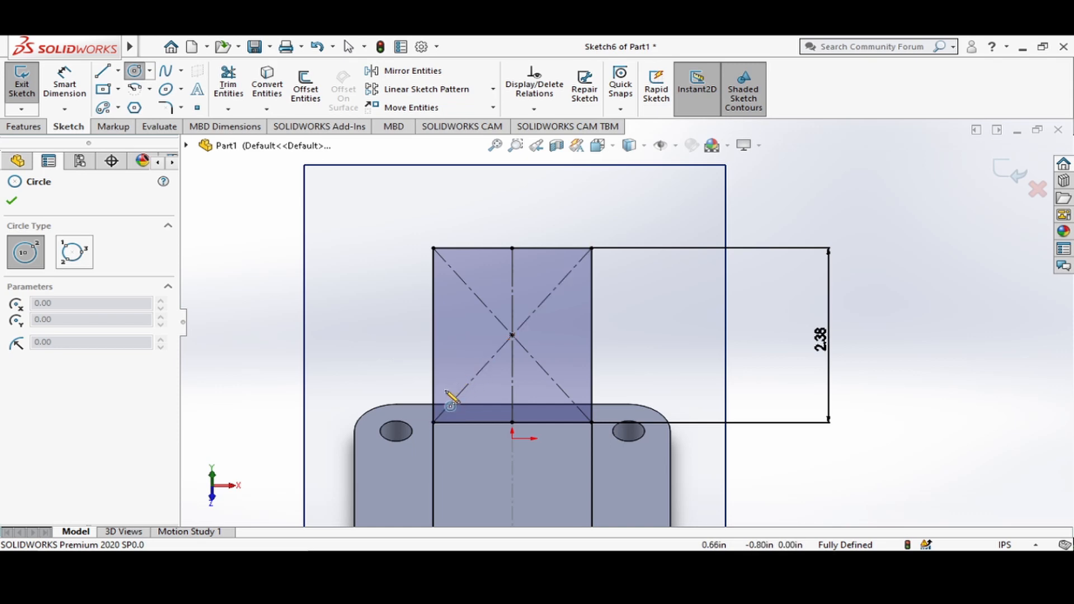
{"action": "left_click", "coordinate": [449, 392]}
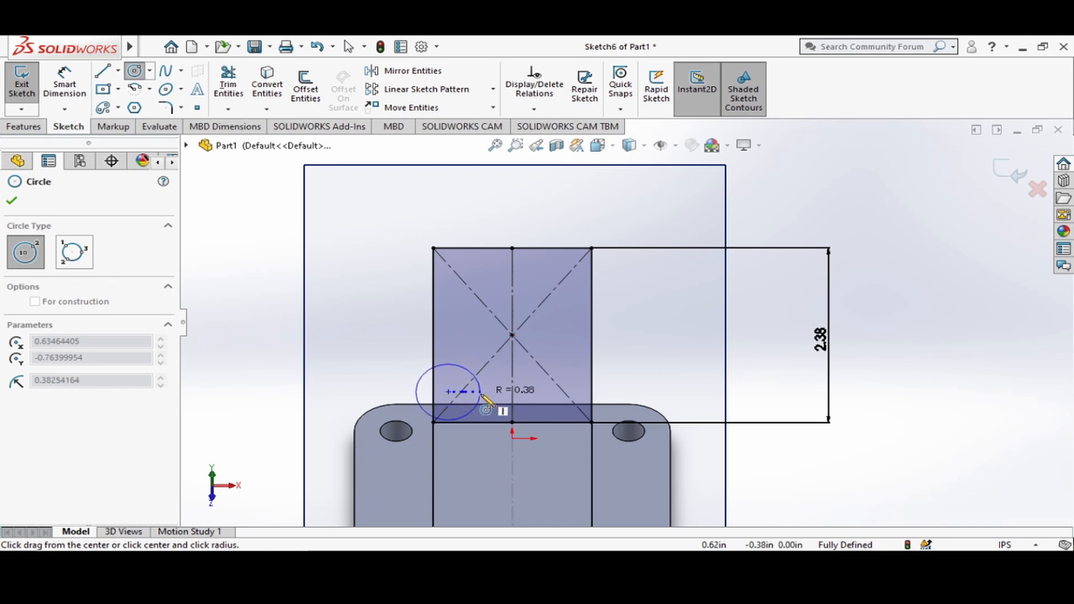
{"action": "left_click", "coordinate": [480, 400]}
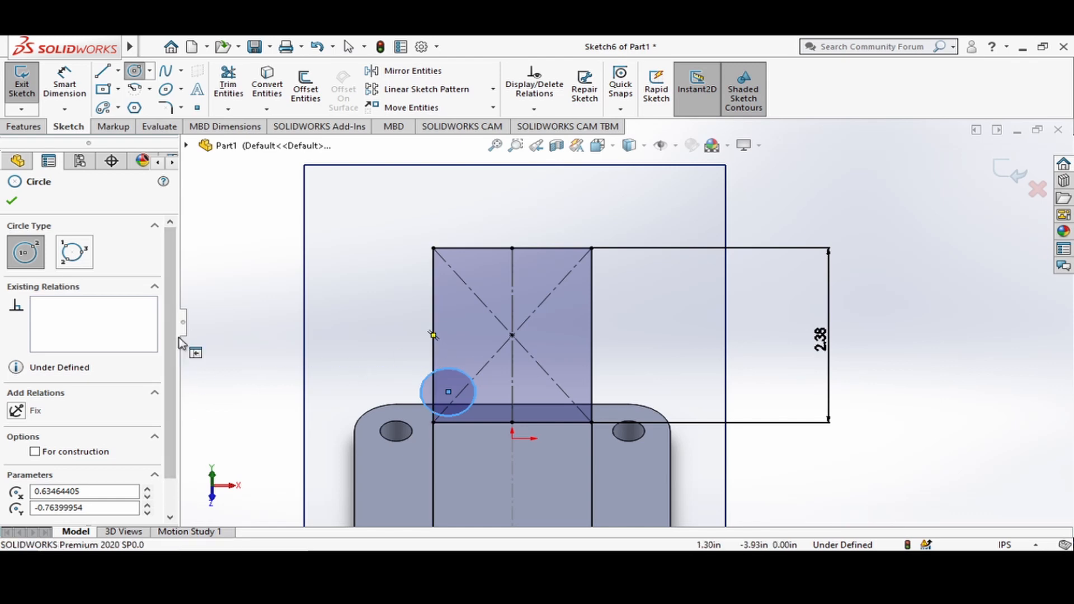
{"action": "key", "text": "Escape"}
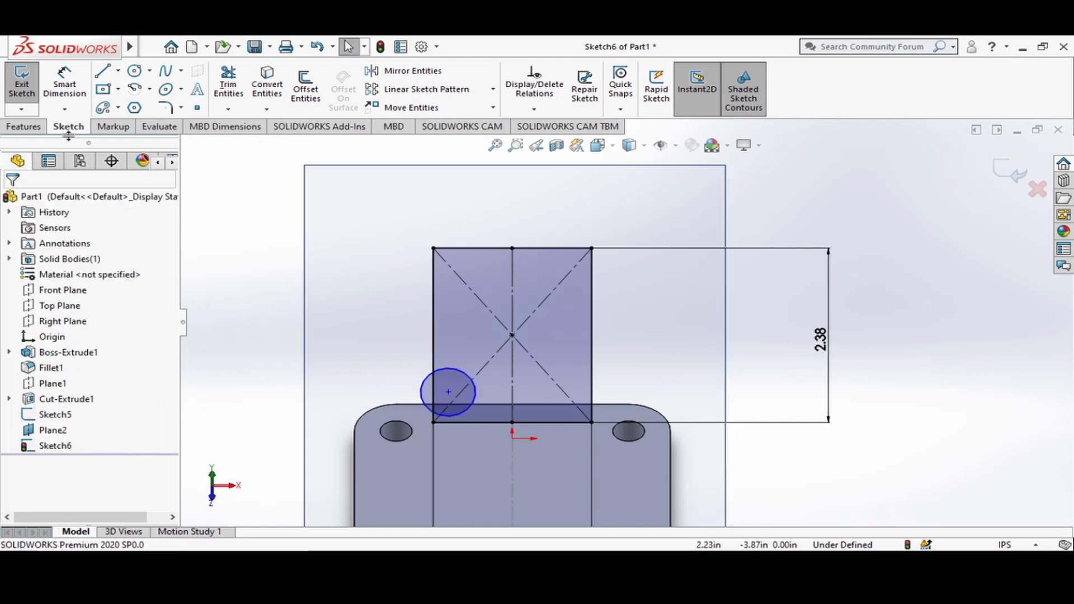
Dimension the circle's diameter as 0.31 in.
{"action": "left_click", "coordinate": [64, 84]}
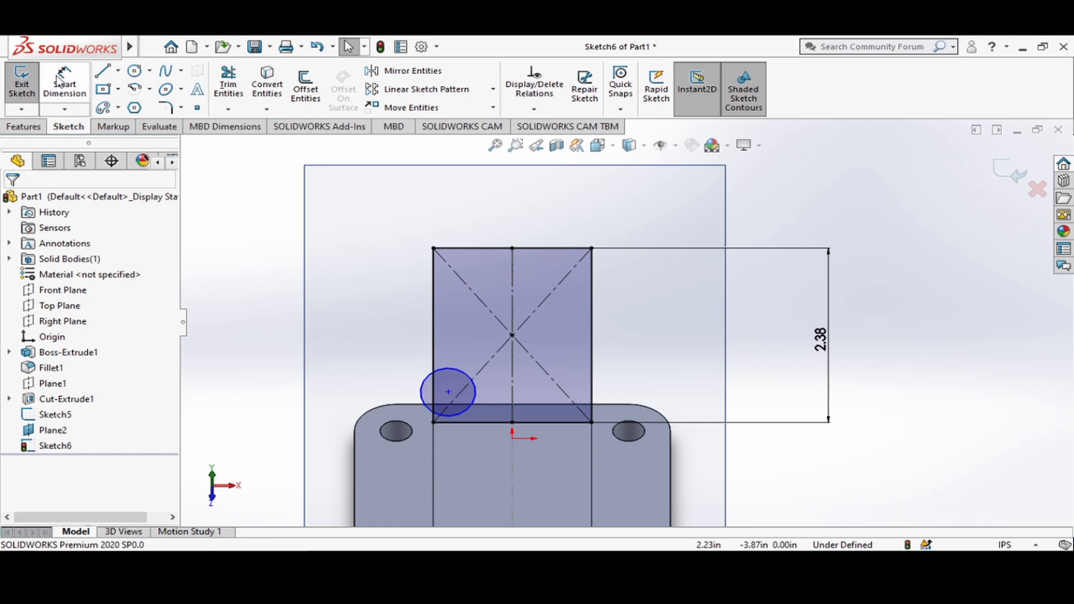
{"action": "left_click", "coordinate": [456, 377]}
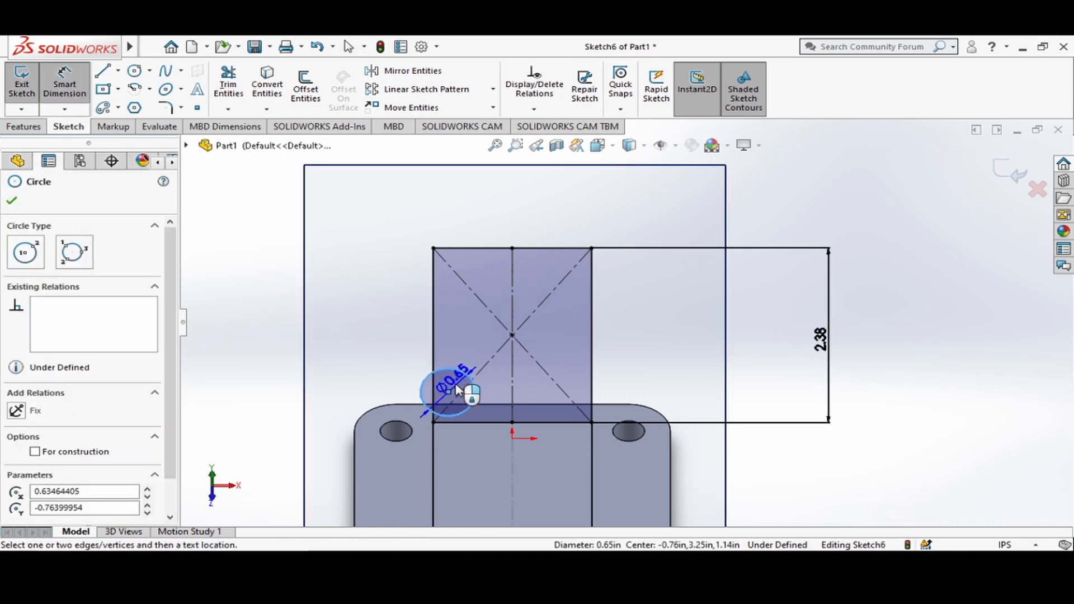
{"action": "left_click", "coordinate": [456, 390]}
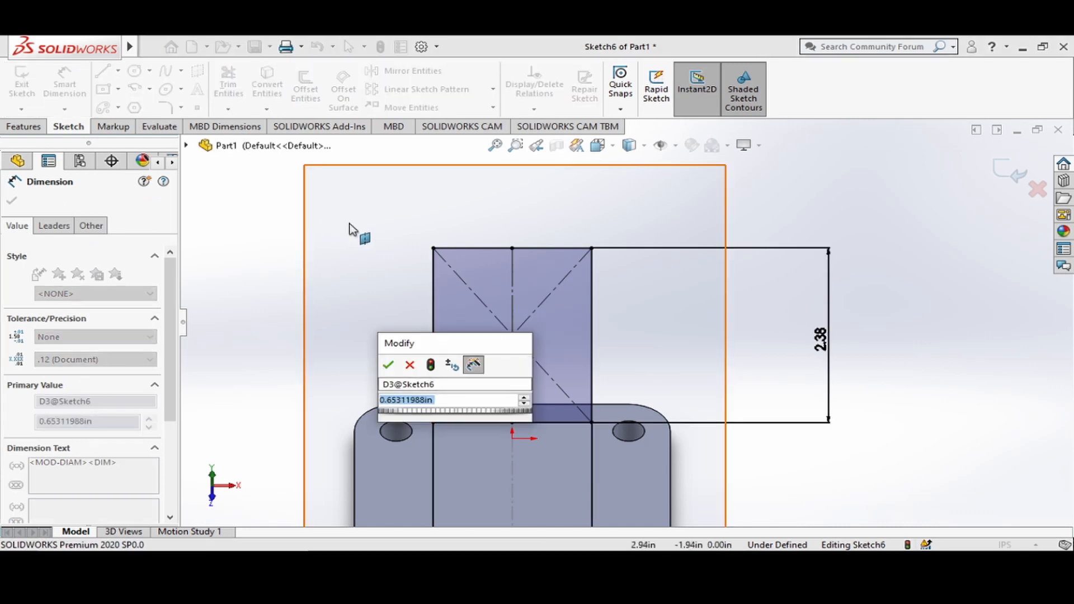
{"action": "type", "text": ".31"}
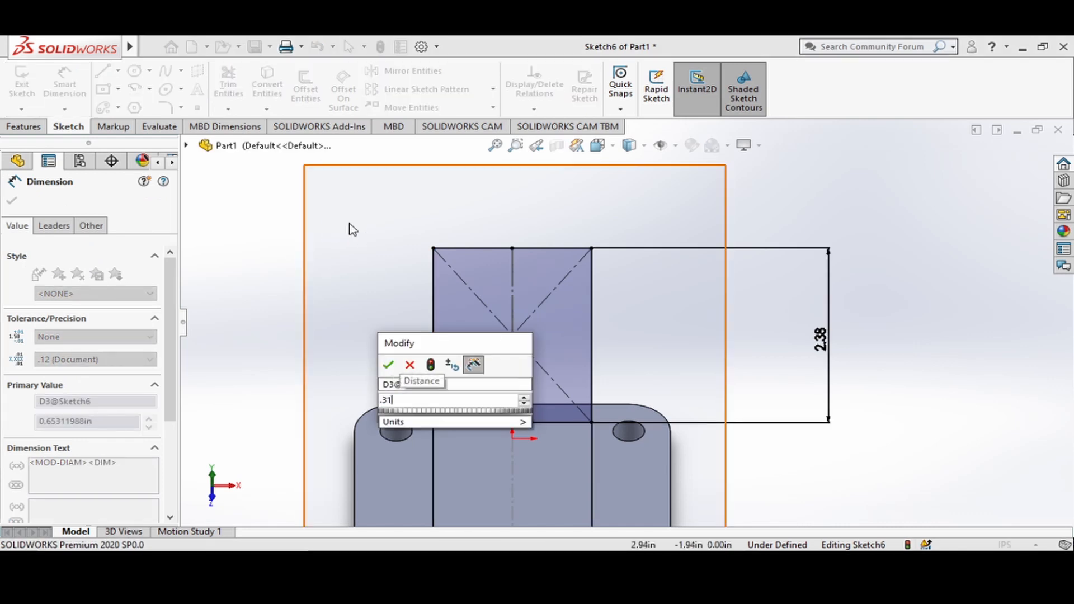
{"action": "key", "text": "Return"}
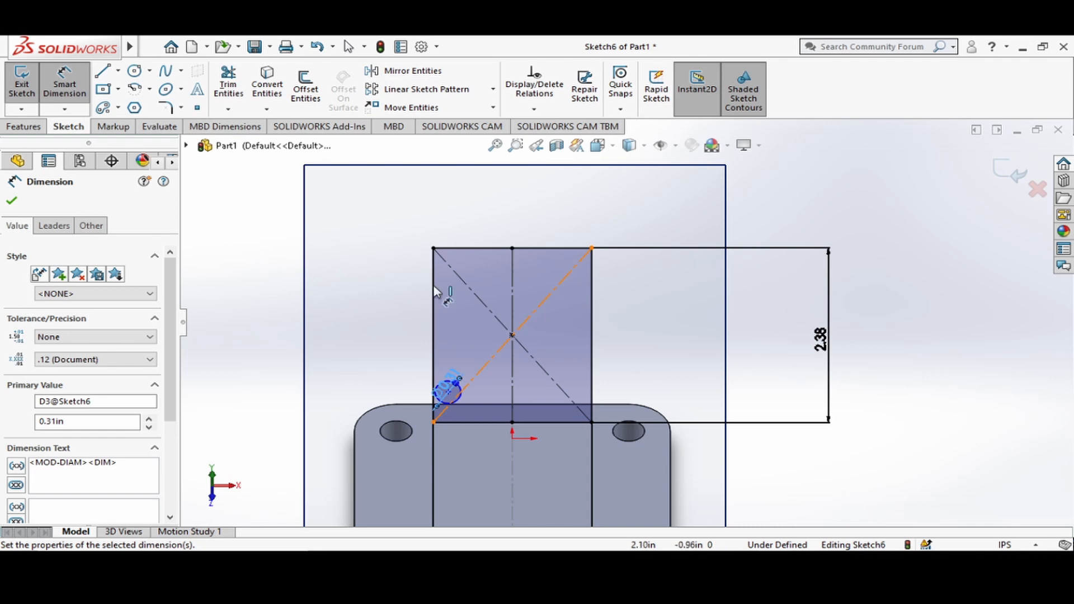
Dimension the vertical distance from the rectangle's centre point to the circle's centre as 0.87 in.
{"action": "left_click", "coordinate": [513, 335]}
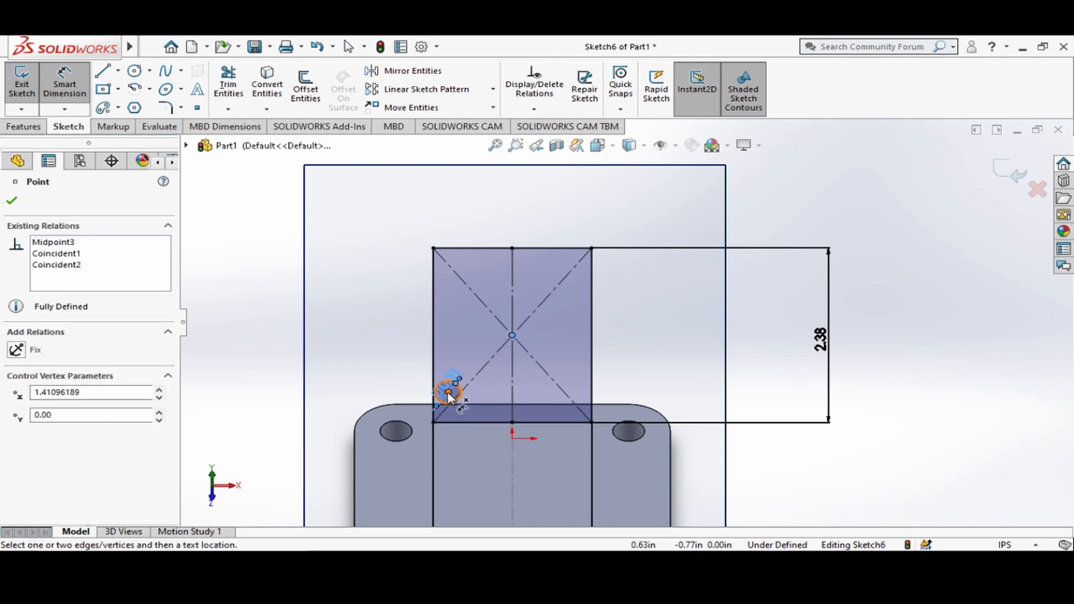
{"action": "left_click", "coordinate": [450, 394]}
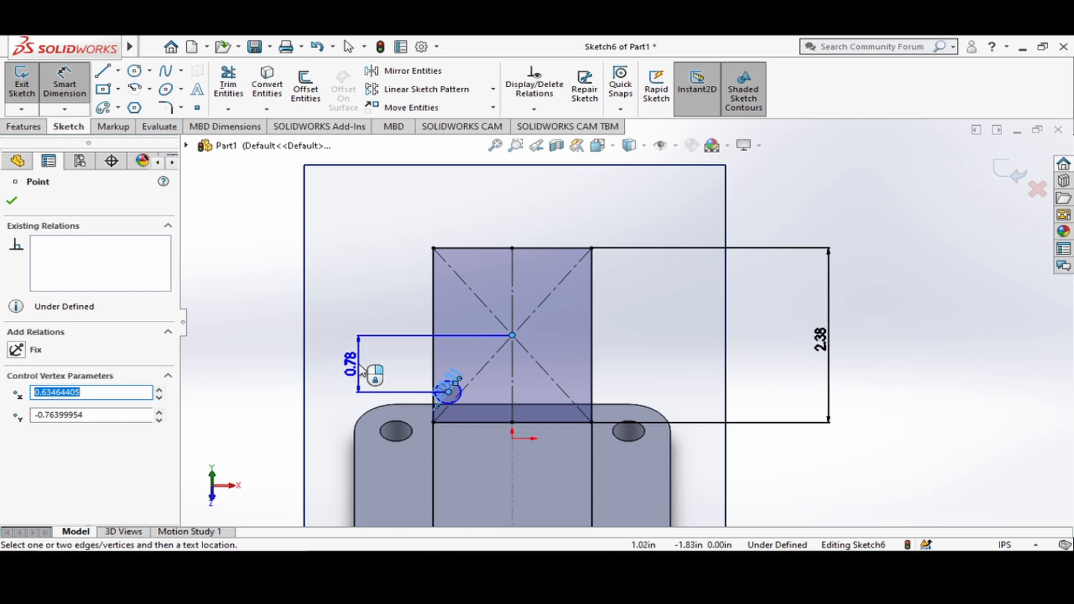
{"action": "left_click", "coordinate": [361, 371]}
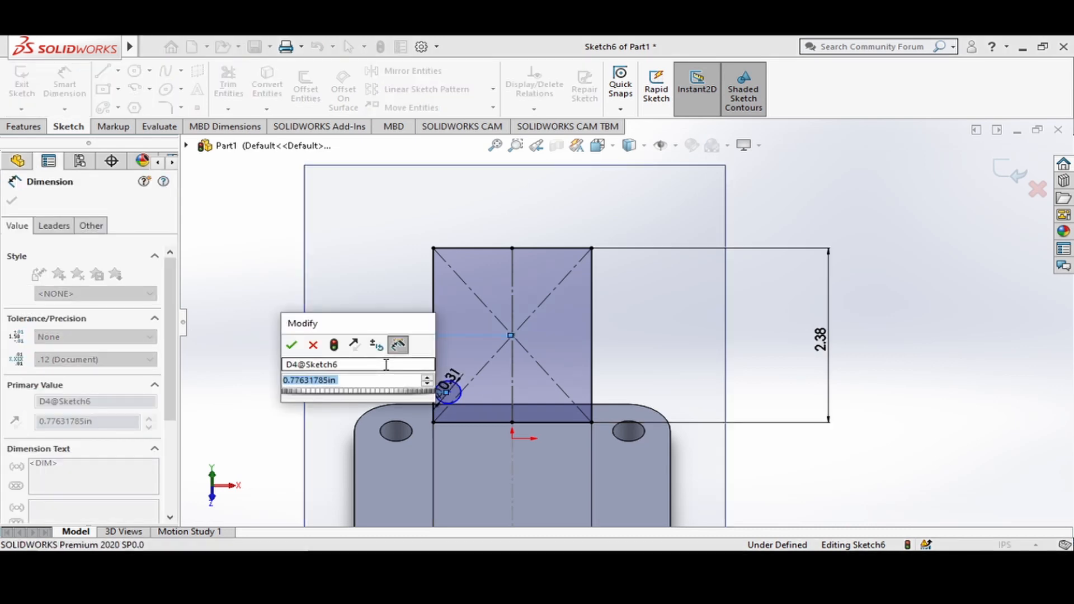
{"action": "type", "text": "0.87"}
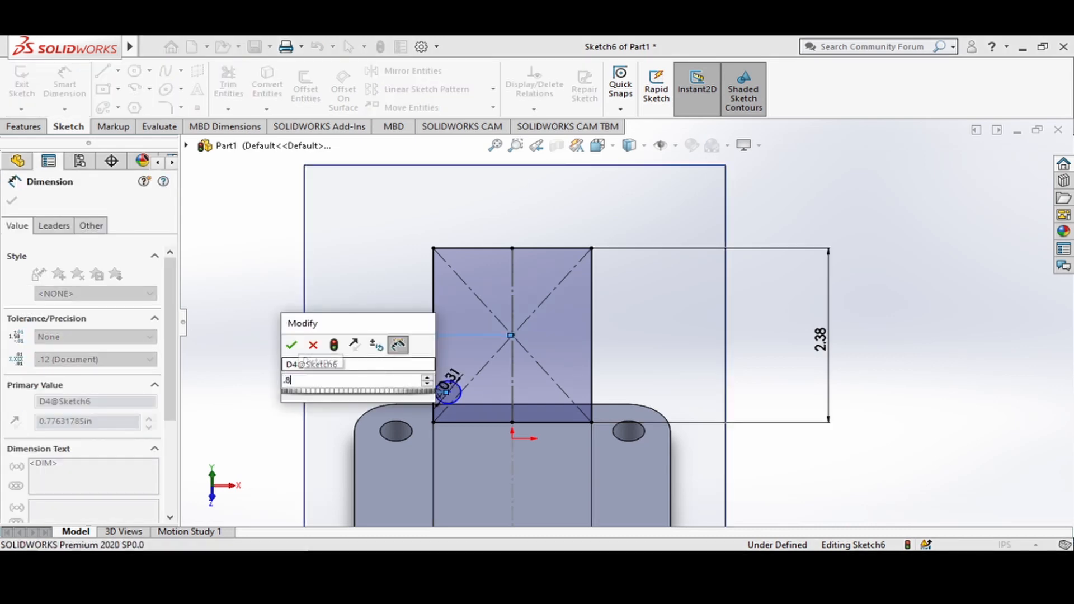
{"action": "key", "text": "Return"}
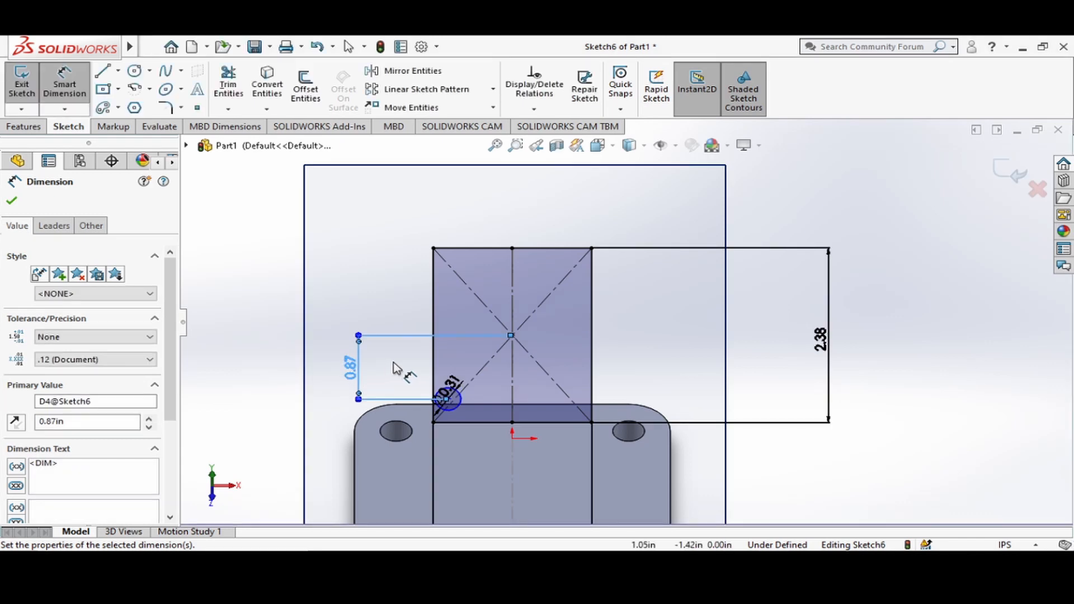
Dimension the horizontal distance from the rectangle's centre point to the lower-left circle's centre as 0.63 in.
{"action": "left_click", "coordinate": [512, 335]}
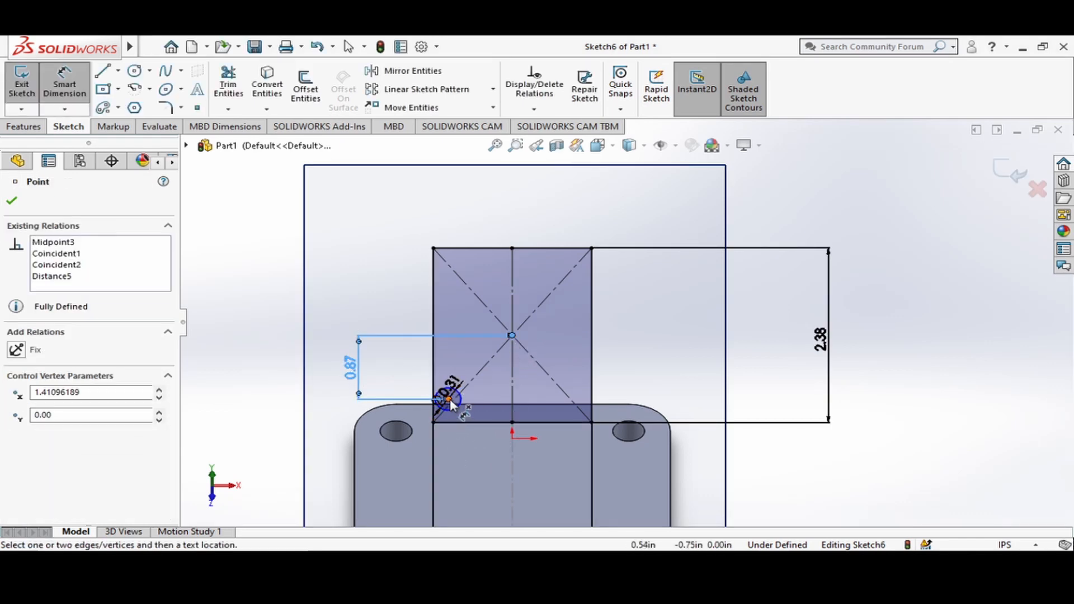
{"action": "left_click", "coordinate": [449, 400]}
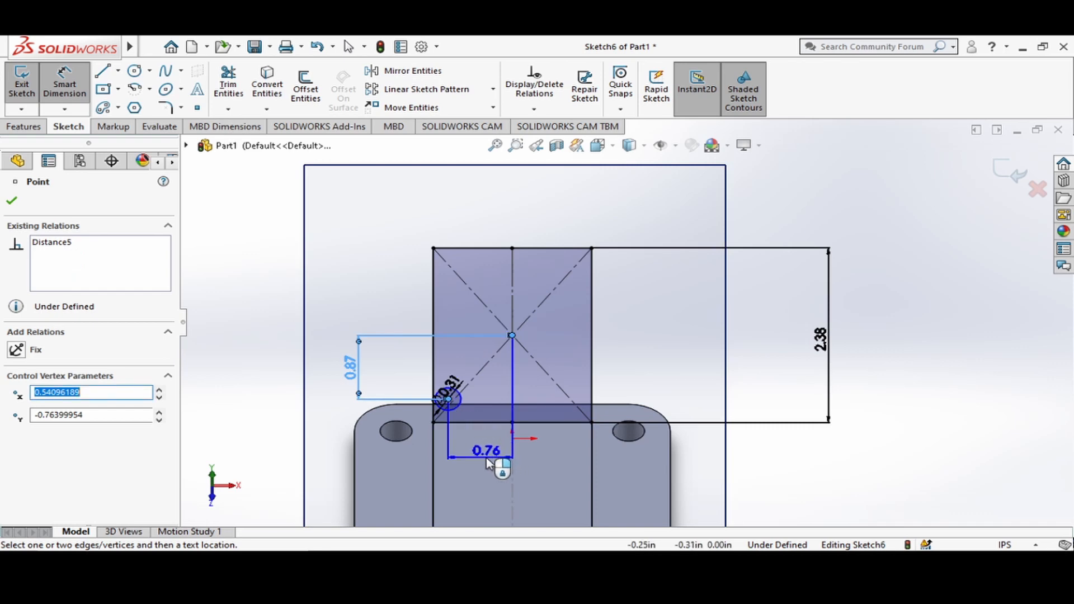
{"action": "left_click", "coordinate": [484, 460]}
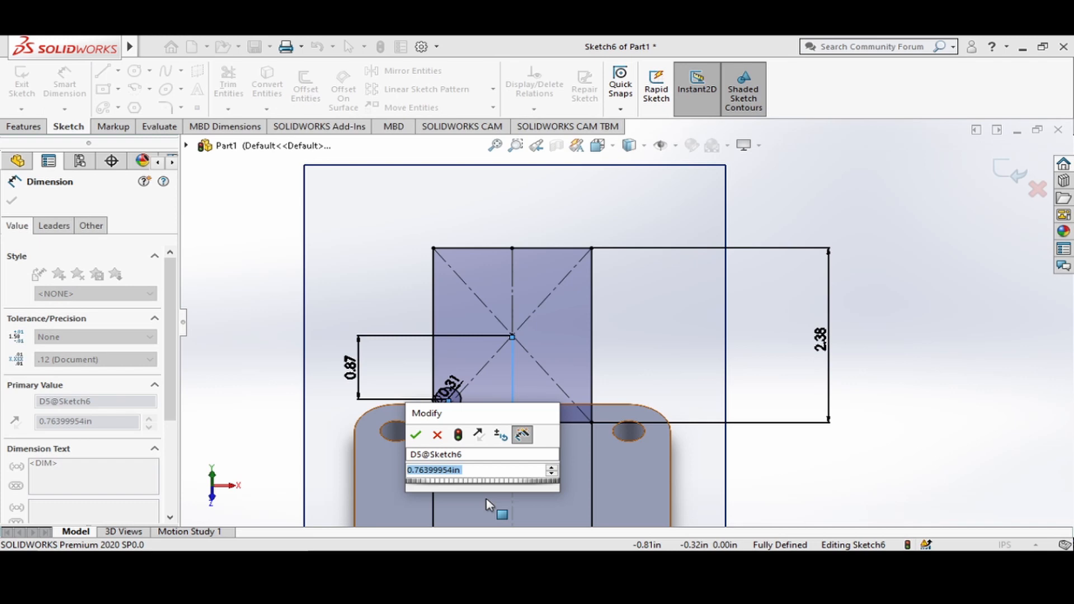
{"action": "type", "text": ".63"}
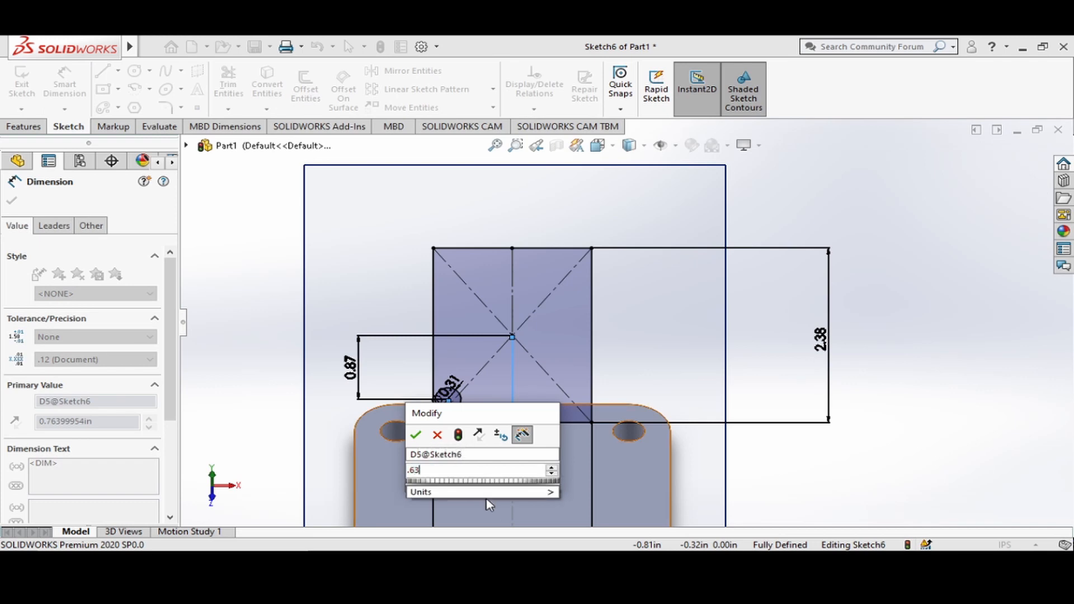
{"action": "key", "text": "Return"}
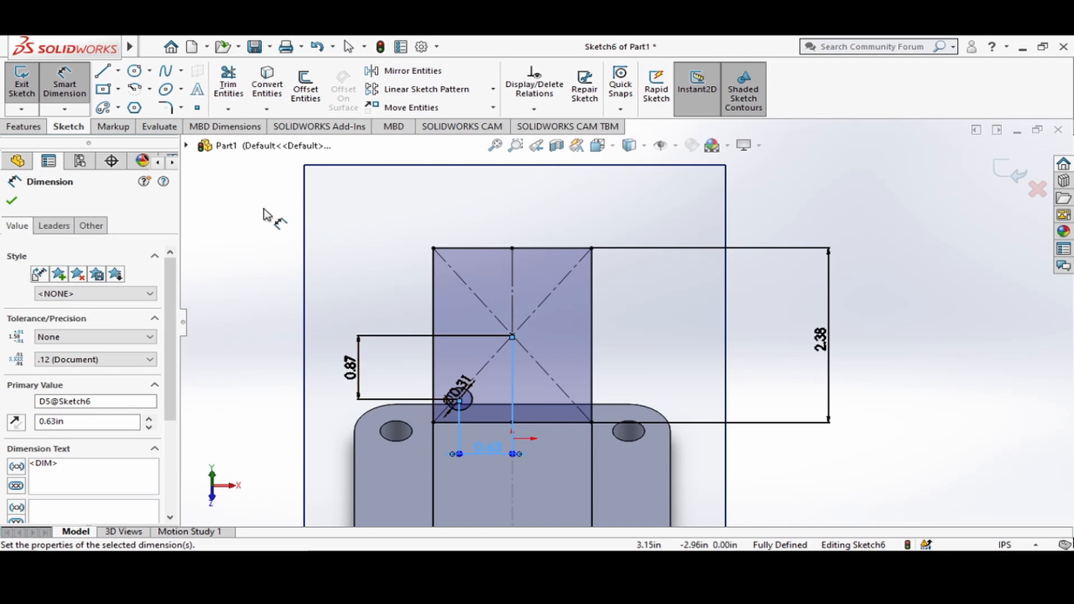
{"action": "left_click", "coordinate": [11, 201]}
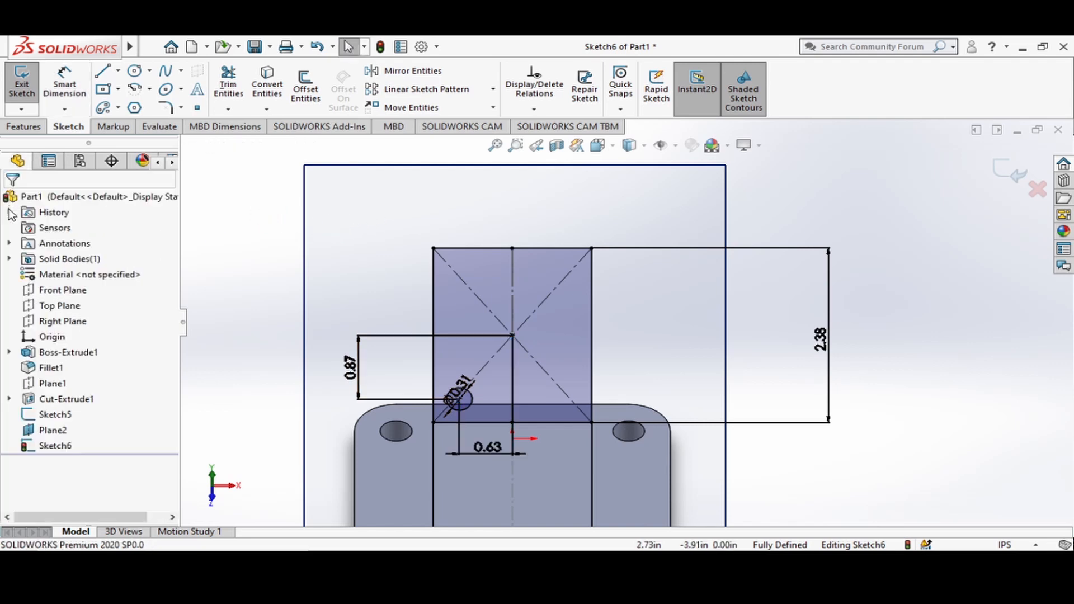
Start a linear sketch pattern of the lower-left circle with 2 instances spaced 1.74 in along the rectangle's height.
{"action": "scroll", "coordinate": [618, 360], "scroll_direction": "down", "scroll_amount": 2}
{"action": "scroll", "coordinate": [576, 402], "scroll_direction": "up", "scroll_amount": 4}
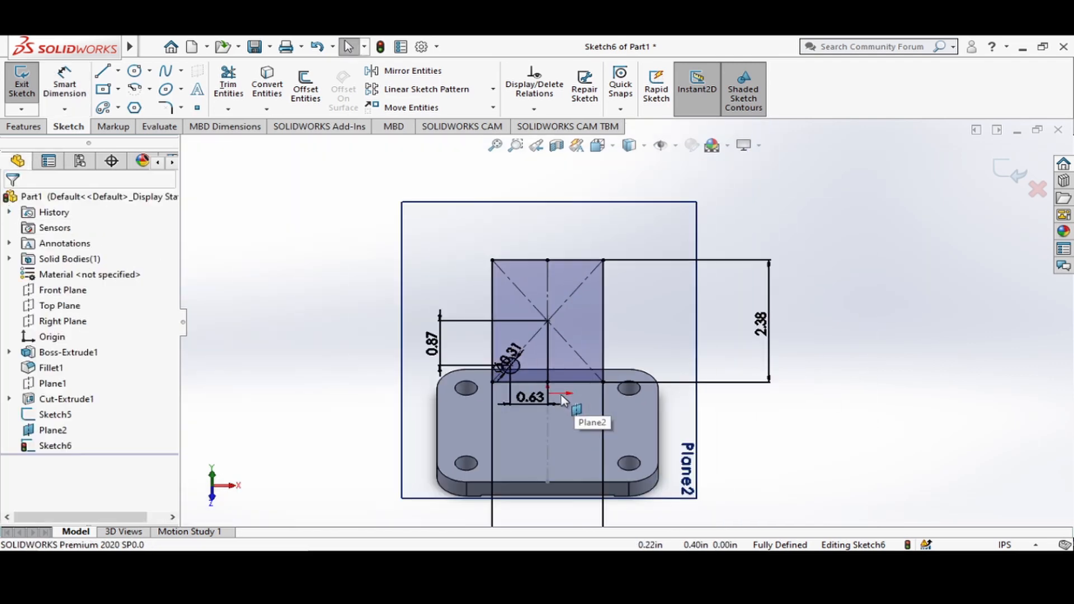
{"action": "scroll", "coordinate": [571, 395], "scroll_direction": "down", "scroll_amount": 2}
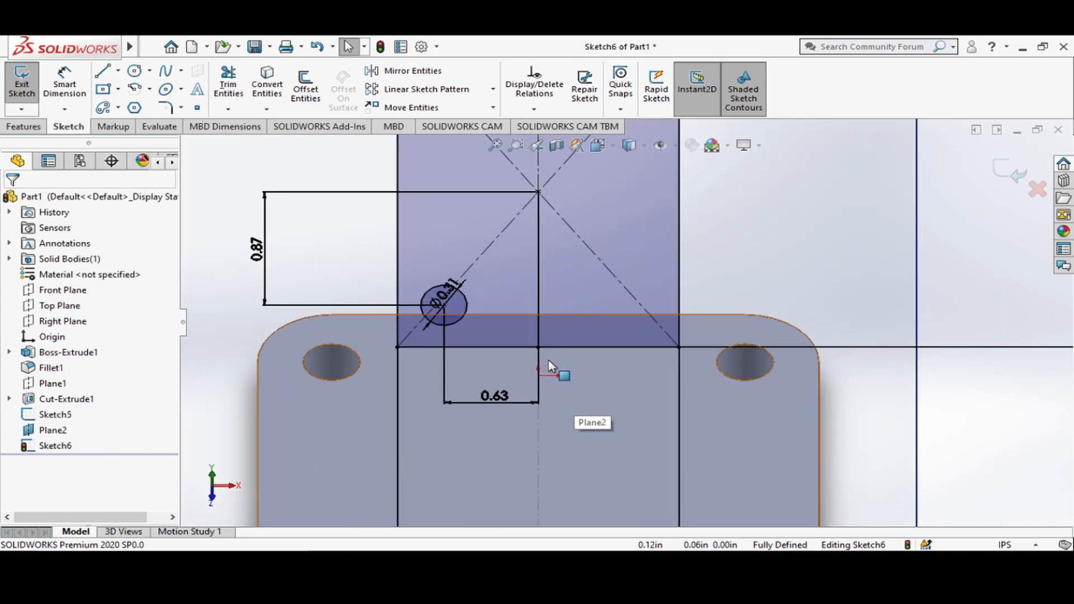
{"action": "scroll", "coordinate": [560, 363], "scroll_direction": "up", "scroll_amount": 2}
{"action": "scroll", "coordinate": [562, 358], "scroll_direction": "up", "scroll_amount": 2}
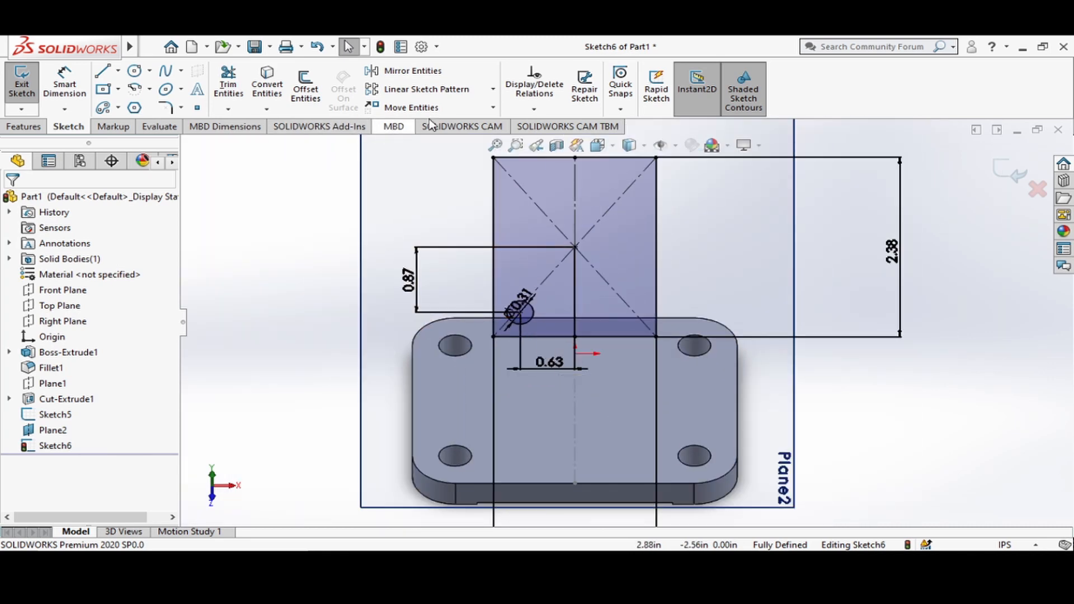
{"action": "left_click", "coordinate": [476, 91]}
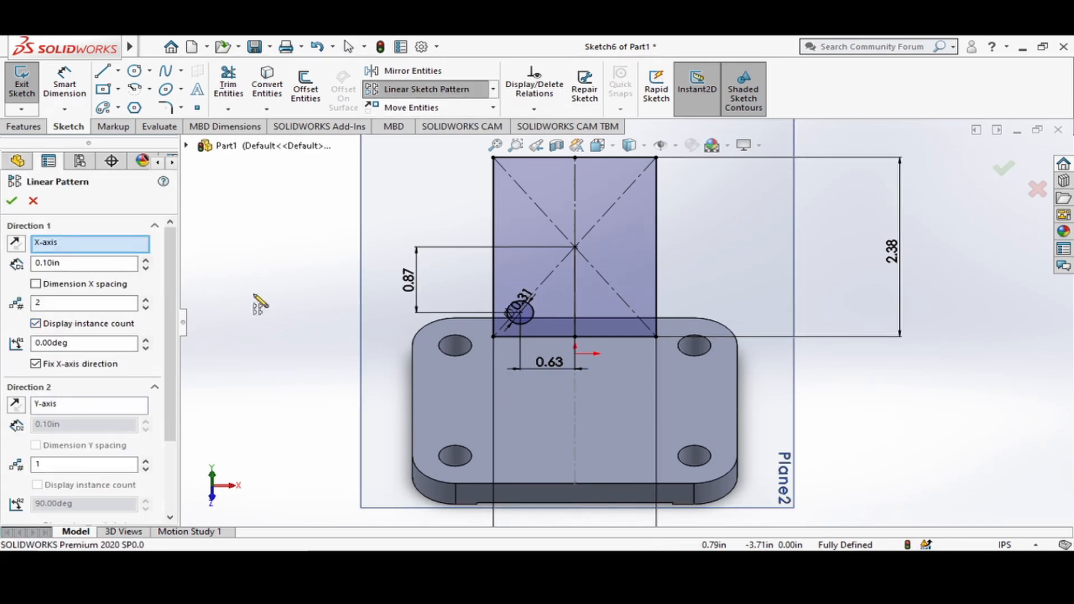
{"action": "left_click", "coordinate": [535, 313]}
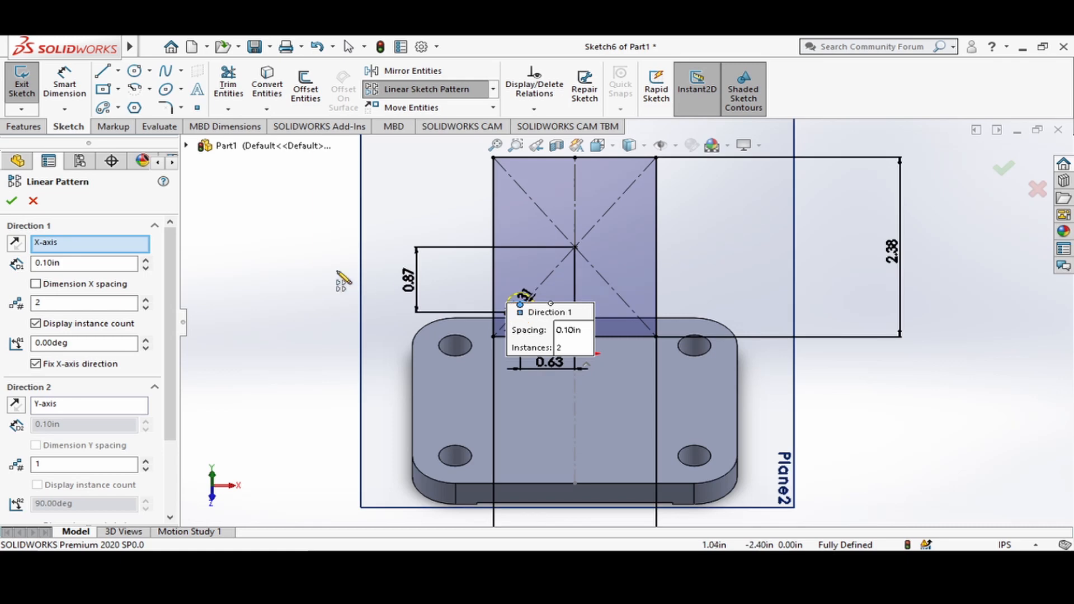
{"action": "double_click", "coordinate": [106, 264]}
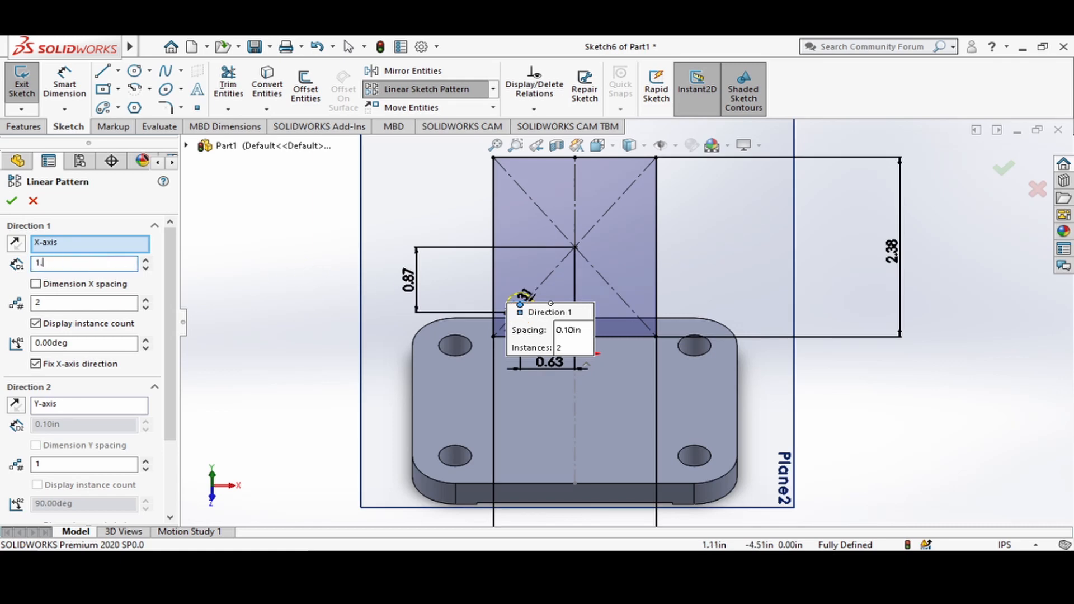
{"action": "key", "text": "Return"}
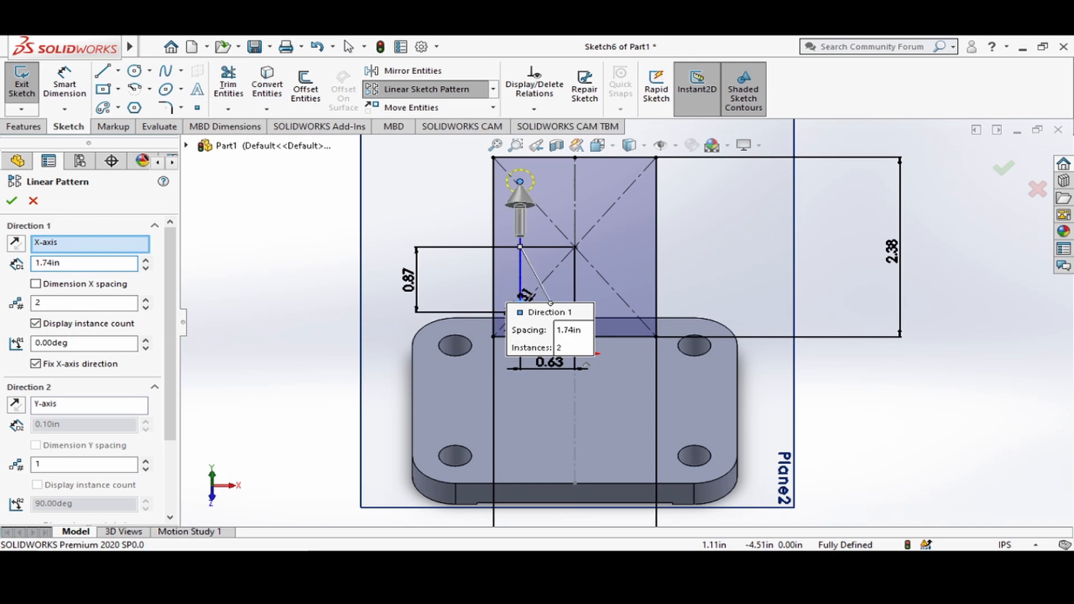
Add a second pattern direction across the rectangle's width with 2 instances spaced 1.26 in and complete the pattern.
{"action": "left_click", "coordinate": [146, 462]}
{"action": "left_click", "coordinate": [85, 426]}
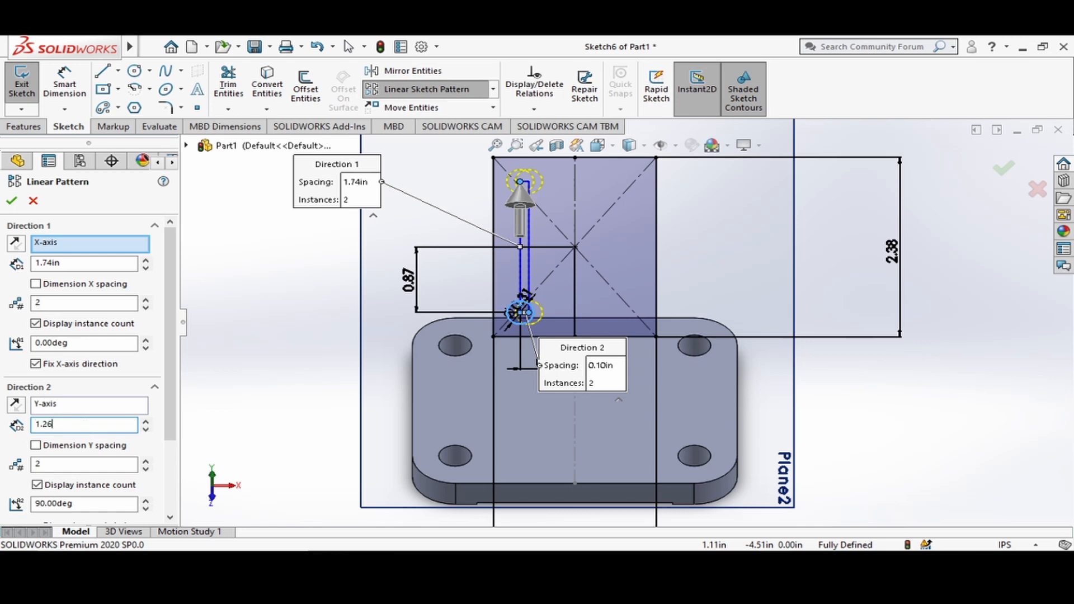
{"action": "key", "text": "Return"}
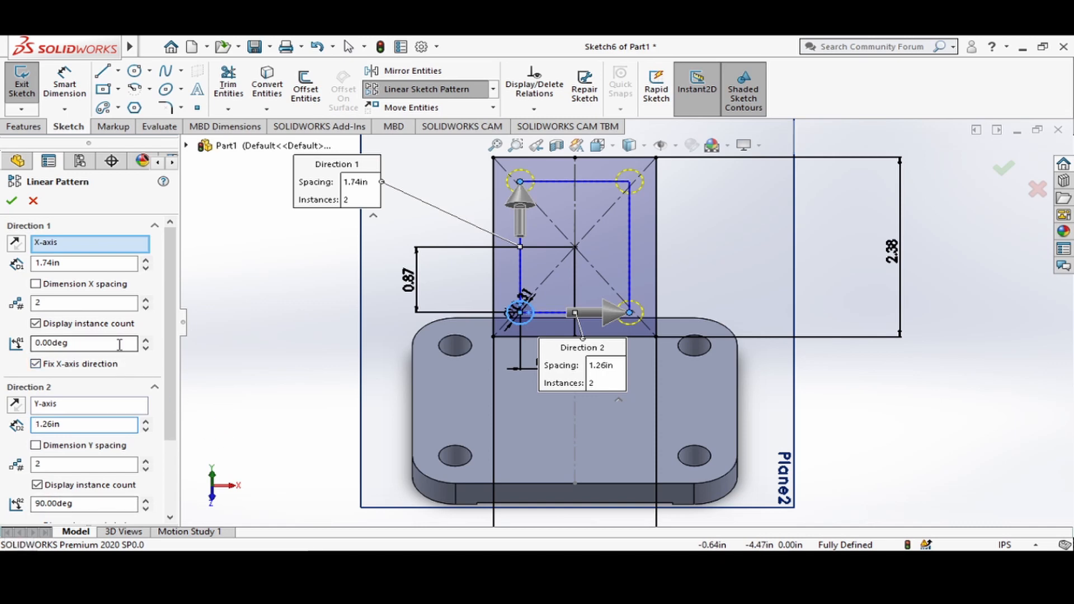
{"action": "left_click", "coordinate": [12, 201]}
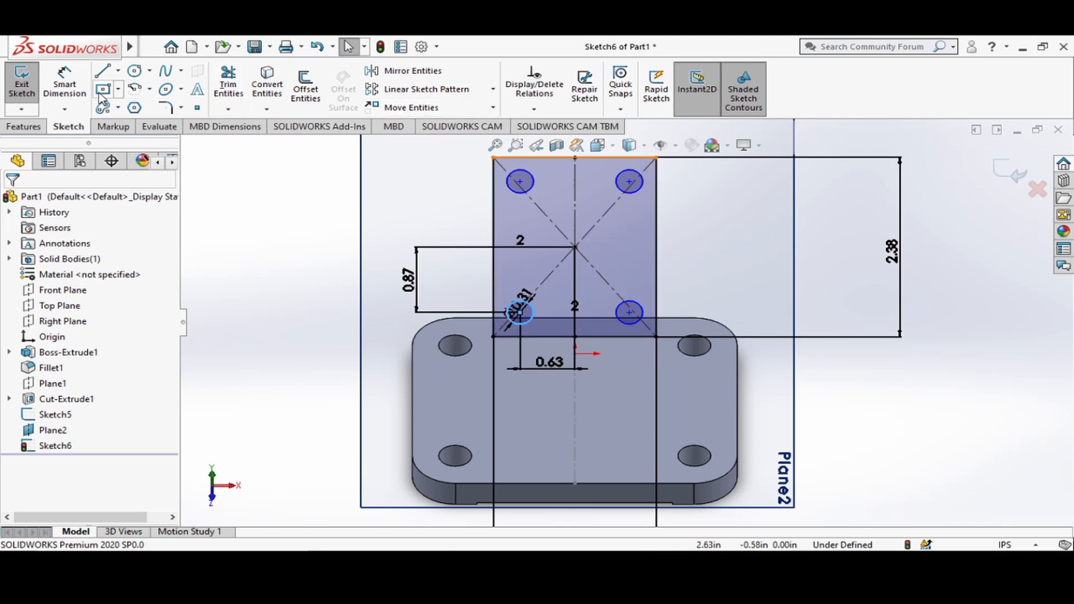
Dimension the vertical distance from the rectangle's centre point to the upper-left circle's centre as 0.87 in.
{"action": "left_click", "coordinate": [64, 85]}
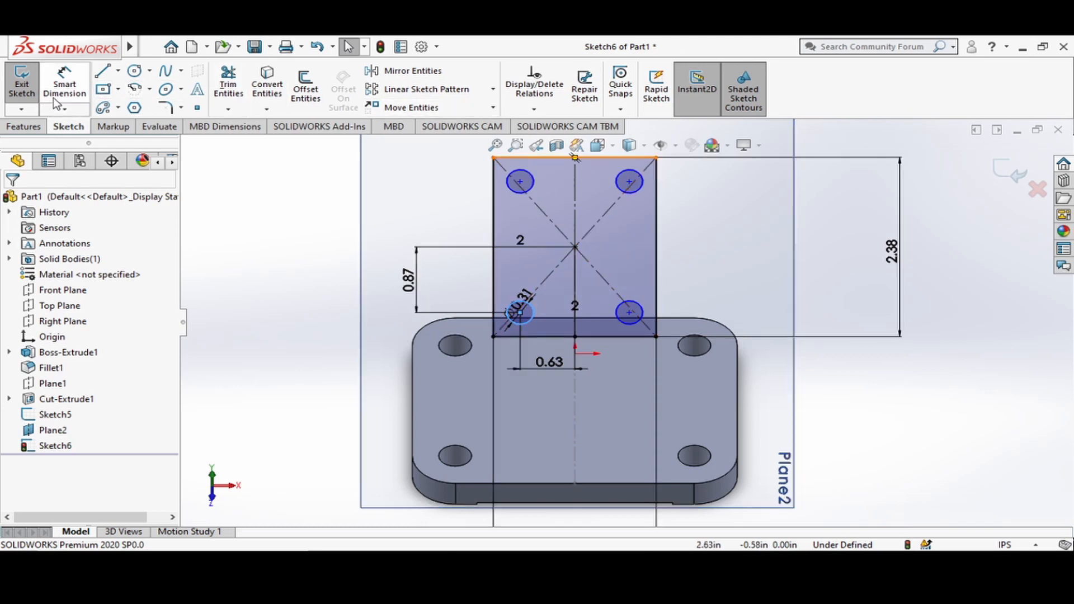
{"action": "left_click", "coordinate": [575, 247]}
{"action": "left_click", "coordinate": [520, 181]}
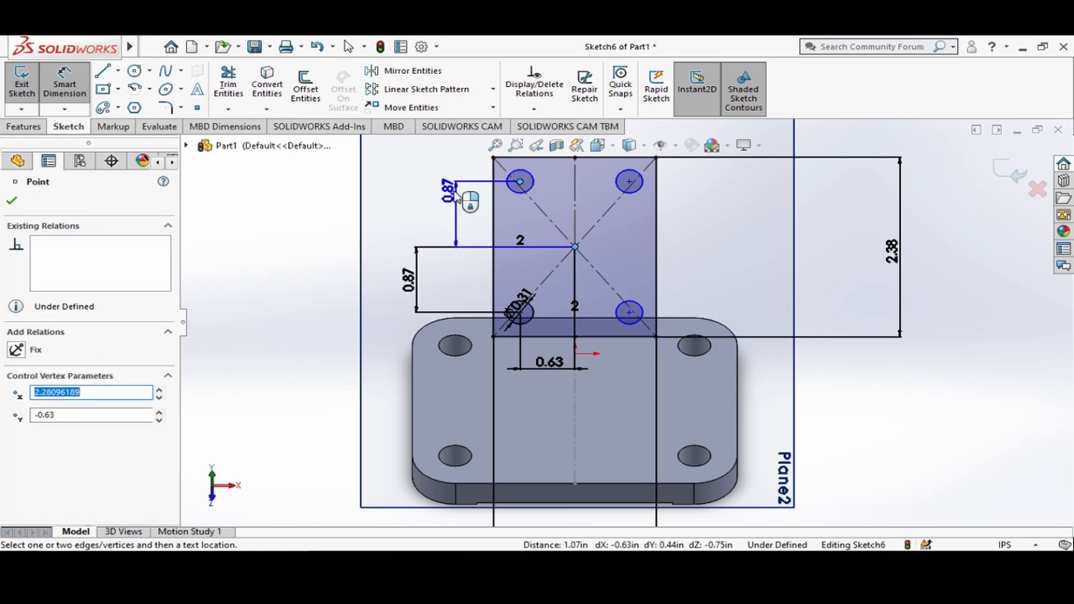
{"action": "left_click", "coordinate": [414, 190]}
{"action": "key", "text": "Return"}
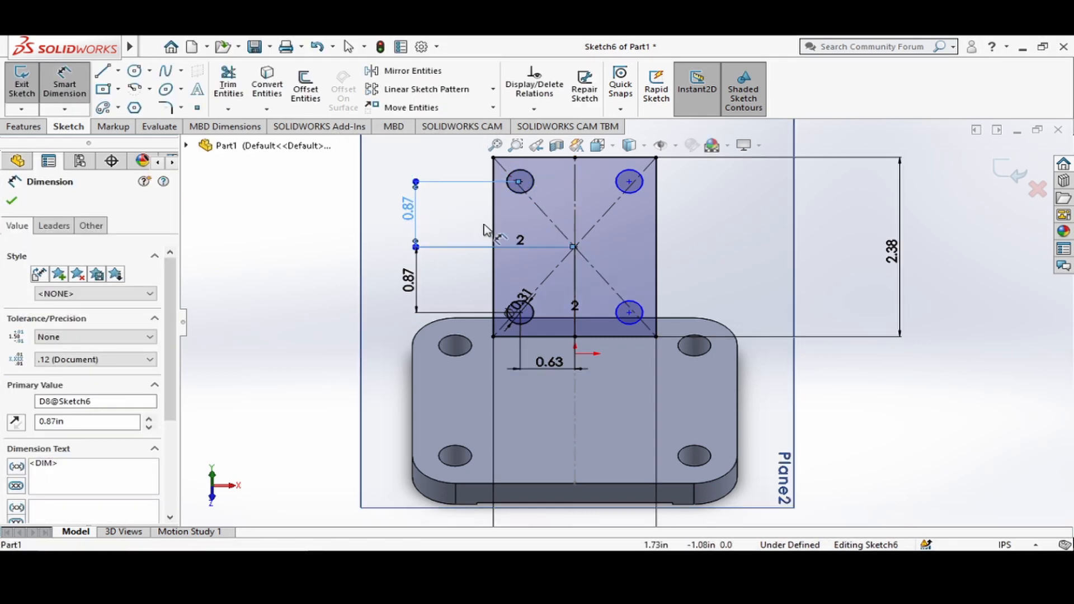
{"action": "scroll", "coordinate": [627, 263], "scroll_direction": "up", "scroll_amount": 1}
{"action": "key", "text": "Escape"}
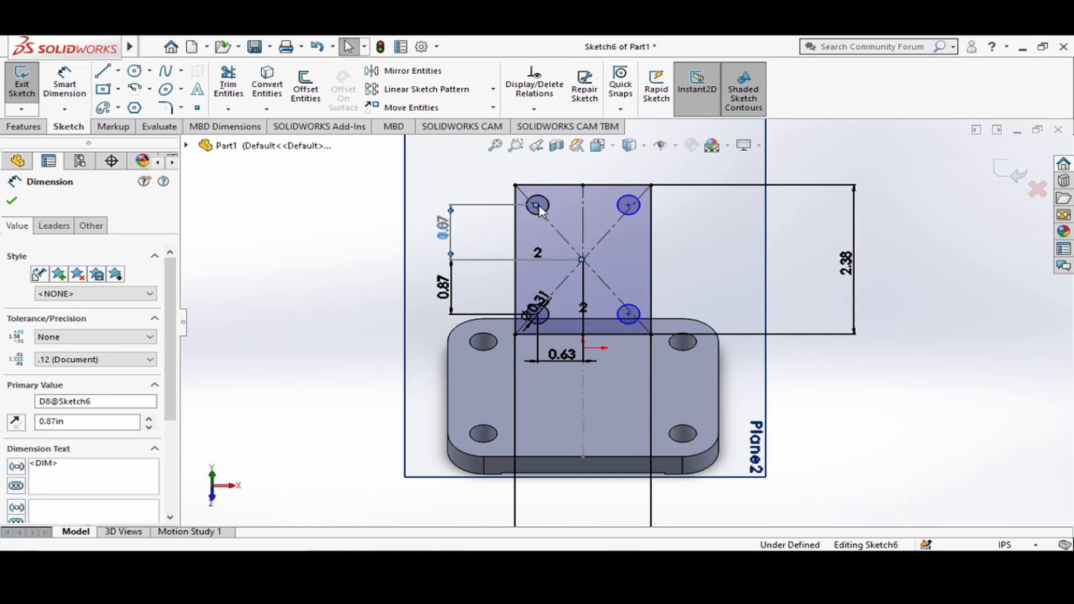
Add a driven horizontal dimension between the rectangle's centre point and the upper-left circle's centre.
{"action": "left_click", "coordinate": [64, 82]}
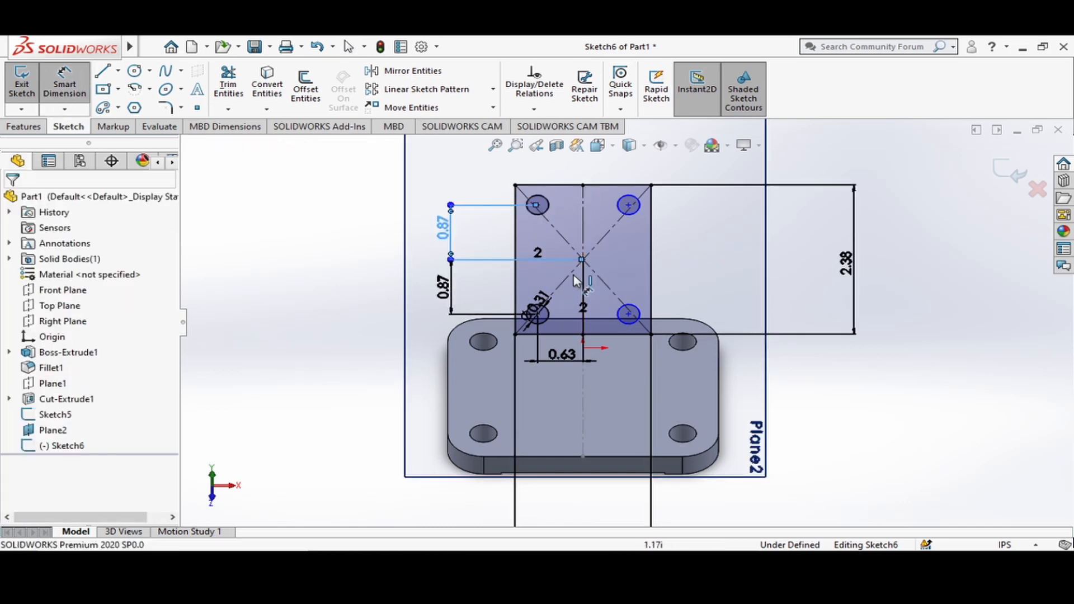
{"action": "left_click", "coordinate": [537, 205]}
{"action": "key", "text": "Escape"}
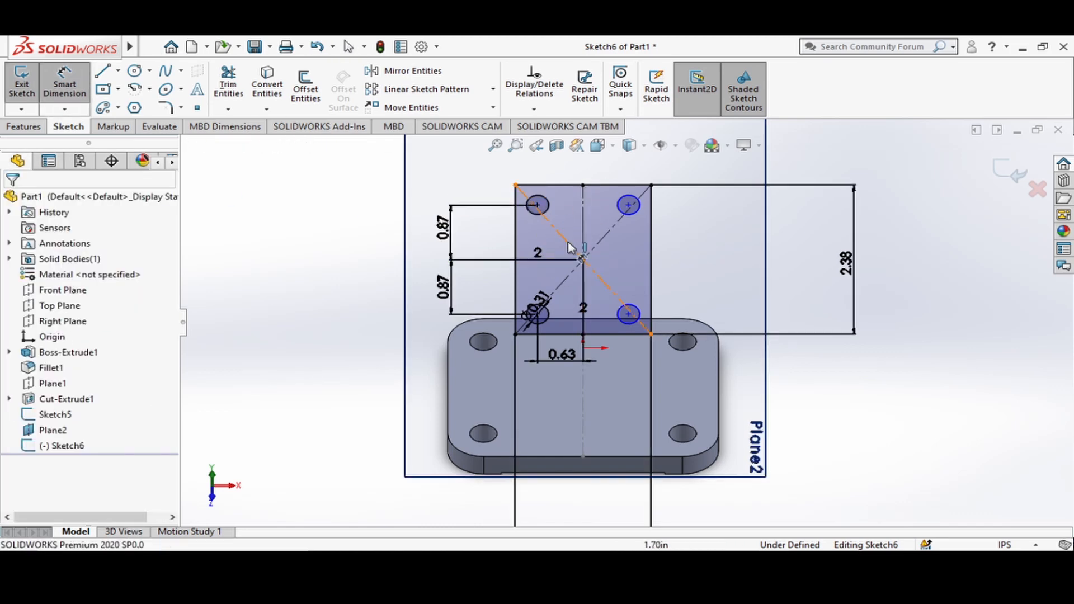
{"action": "left_click", "coordinate": [582, 258]}
{"action": "left_click", "coordinate": [538, 206]}
{"action": "scroll", "coordinate": [628, 320], "scroll_direction": "up", "scroll_amount": 2}
{"action": "left_click", "coordinate": [578, 206]}
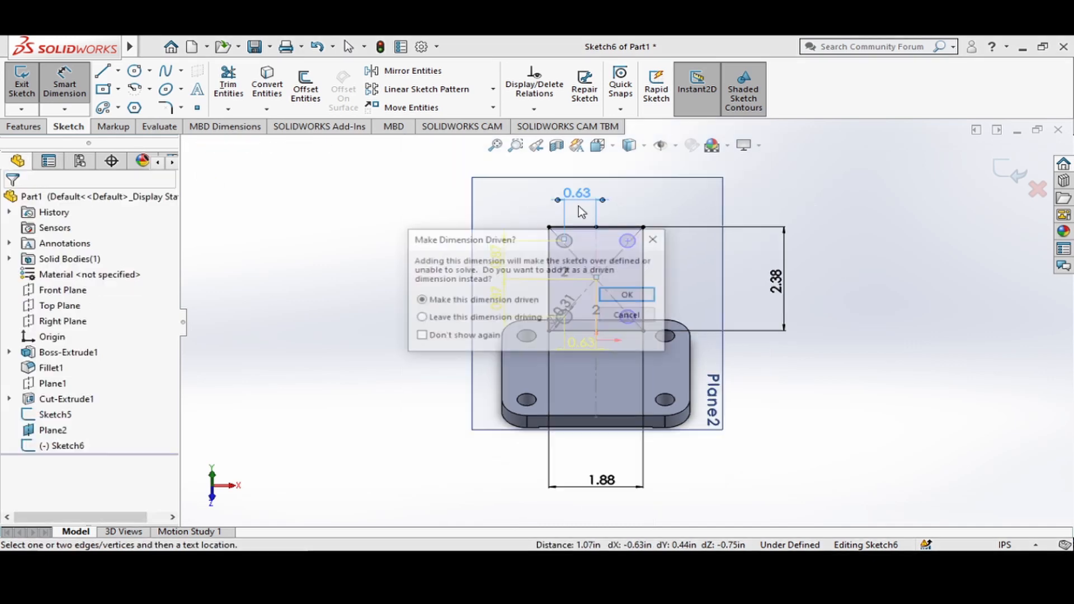
{"action": "left_click", "coordinate": [631, 297]}
Dimension the lower-right circle's centre 0.87 in vertically and 0.63 in horizontally from the rectangle's centre point.
{"action": "left_click", "coordinate": [628, 317]}
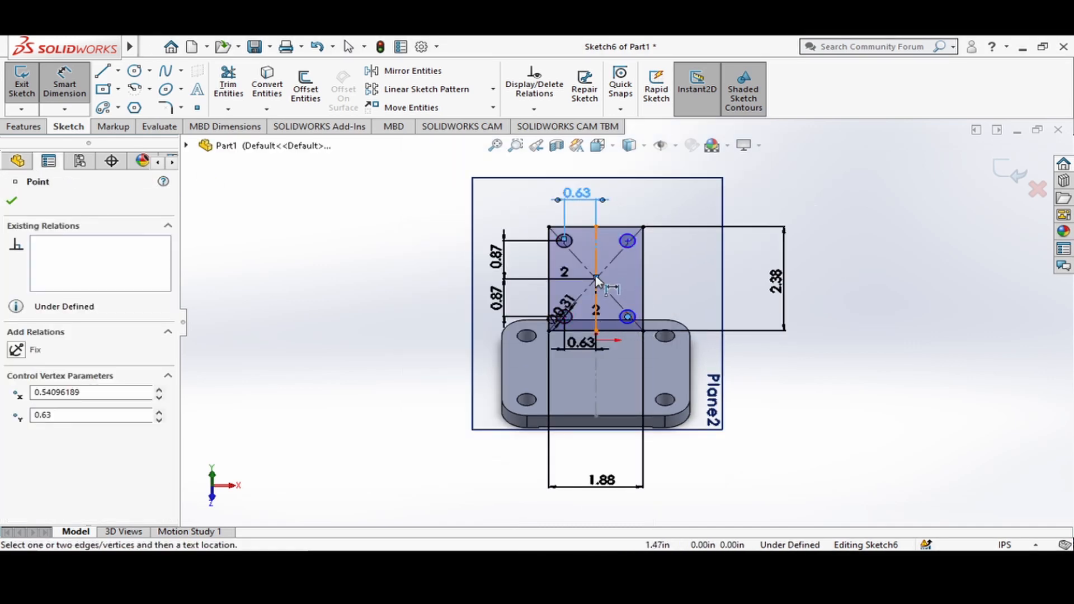
{"action": "left_click", "coordinate": [597, 278]}
{"action": "left_click", "coordinate": [688, 300]}
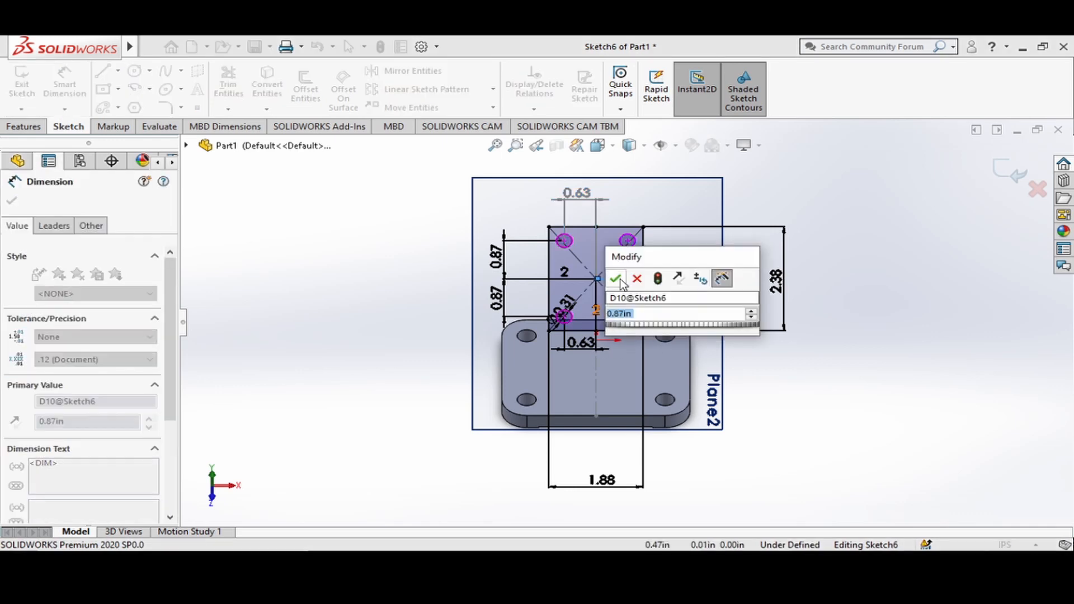
{"action": "left_click", "coordinate": [617, 278]}
{"action": "left_click", "coordinate": [628, 317]}
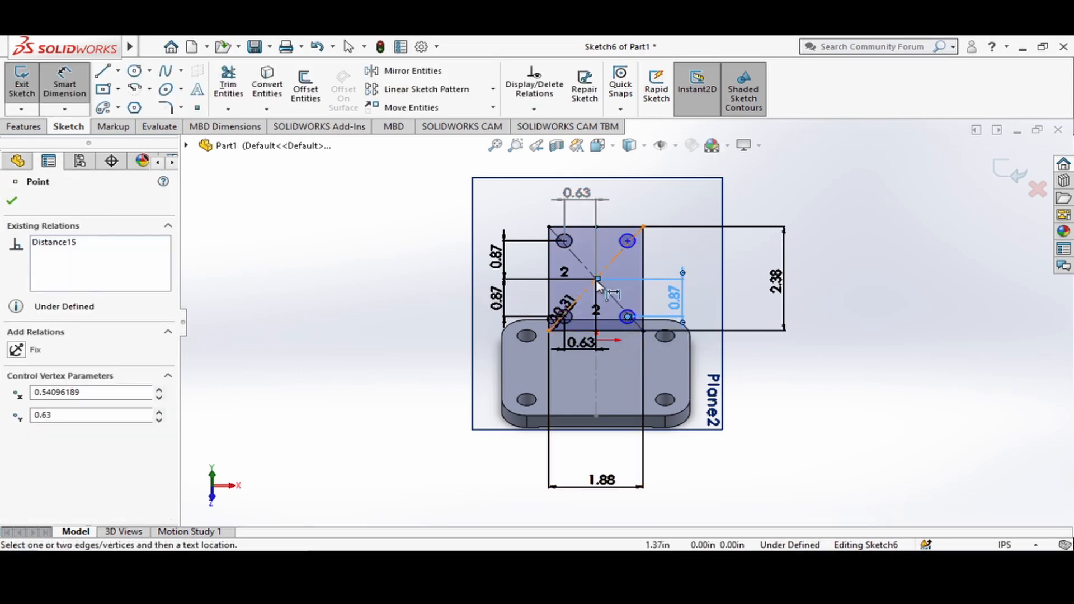
{"action": "left_click", "coordinate": [596, 278]}
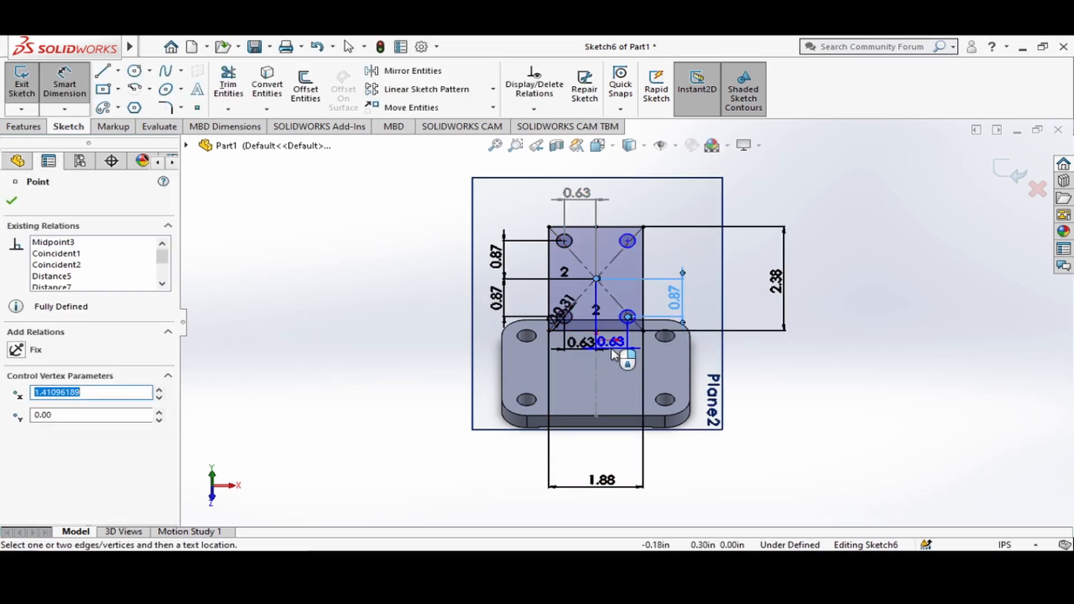
{"action": "left_click", "coordinate": [627, 358]}
{"action": "left_click", "coordinate": [545, 330]}
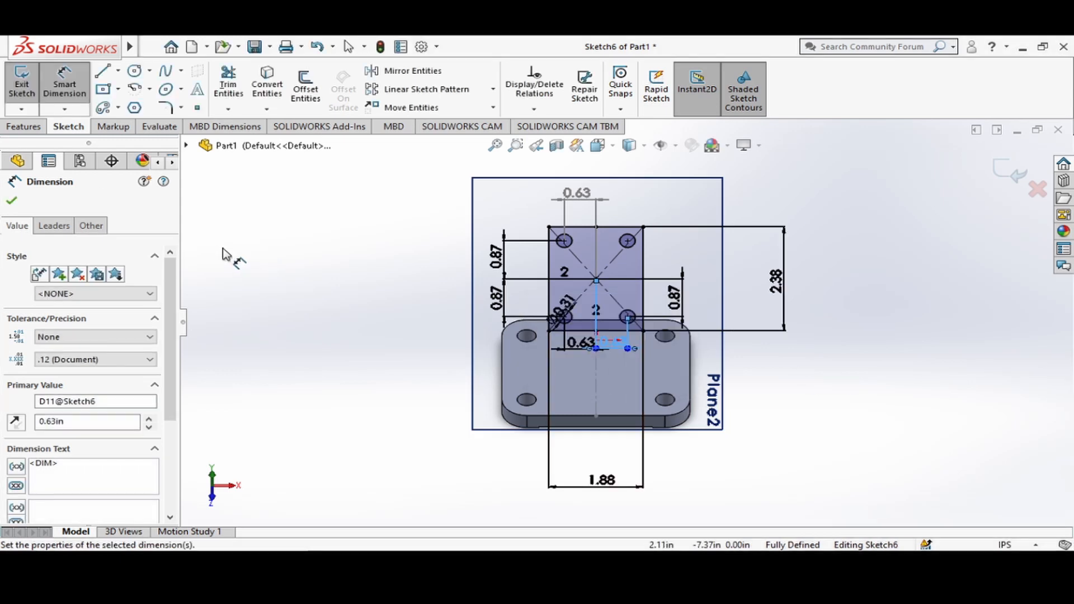
{"action": "left_click", "coordinate": [13, 201]}
Fillet all four corners of the sketched rectangle with a 0.31 in radius.
{"action": "scroll", "coordinate": [623, 317], "scroll_direction": "down", "scroll_amount": 2}
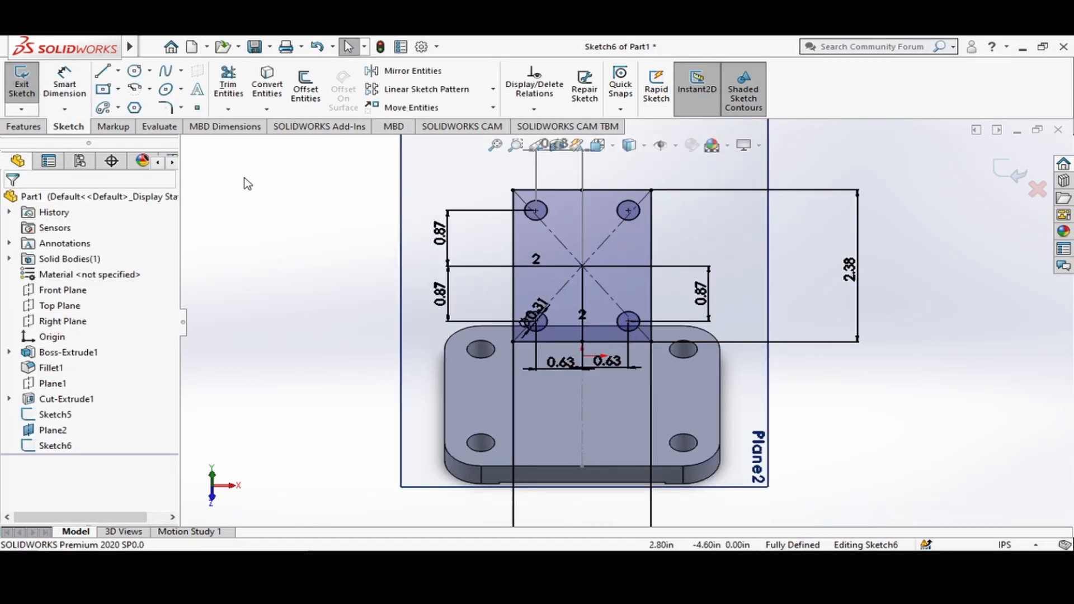
{"action": "left_click", "coordinate": [166, 107]}
{"action": "left_click", "coordinate": [513, 192]}
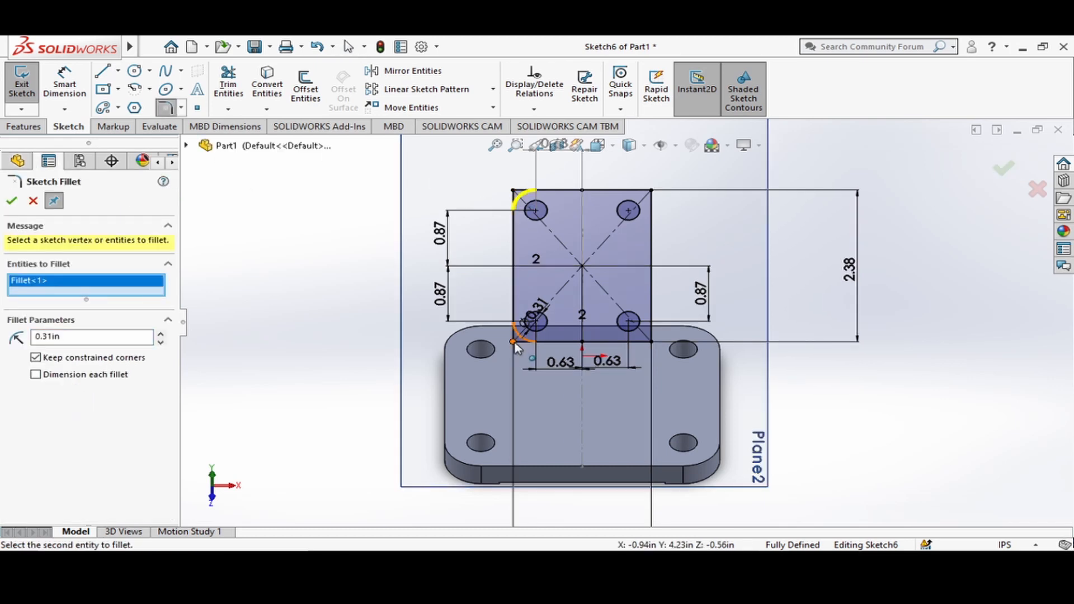
{"action": "left_click", "coordinate": [513, 340]}
{"action": "left_click", "coordinate": [652, 340]}
{"action": "left_click", "coordinate": [652, 191]}
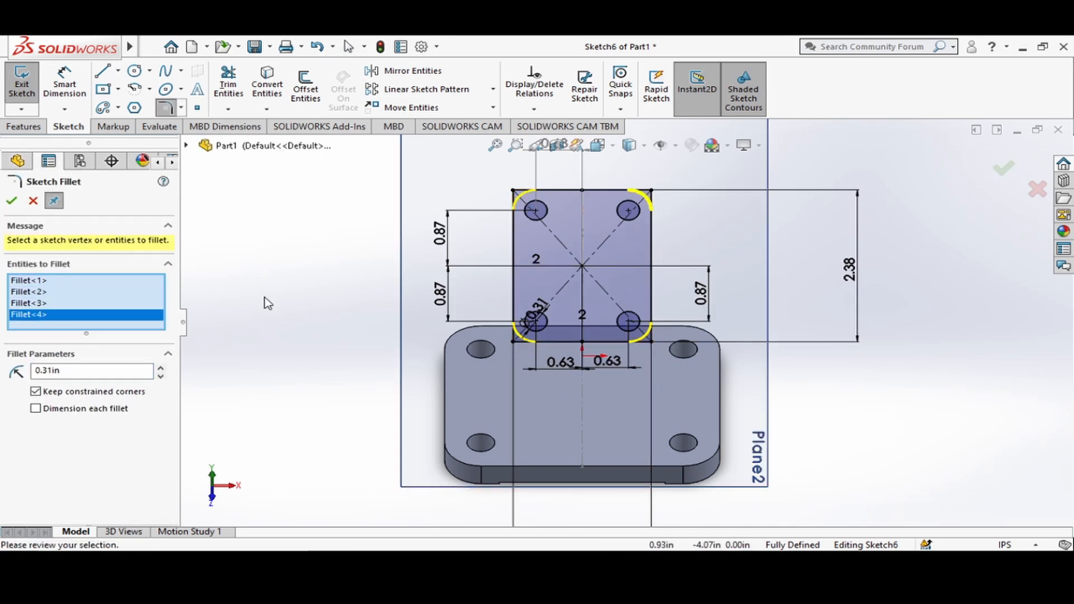
{"action": "left_click", "coordinate": [102, 370]}
{"action": "left_click", "coordinate": [11, 201]}
{"action": "left_click", "coordinate": [12, 200]}
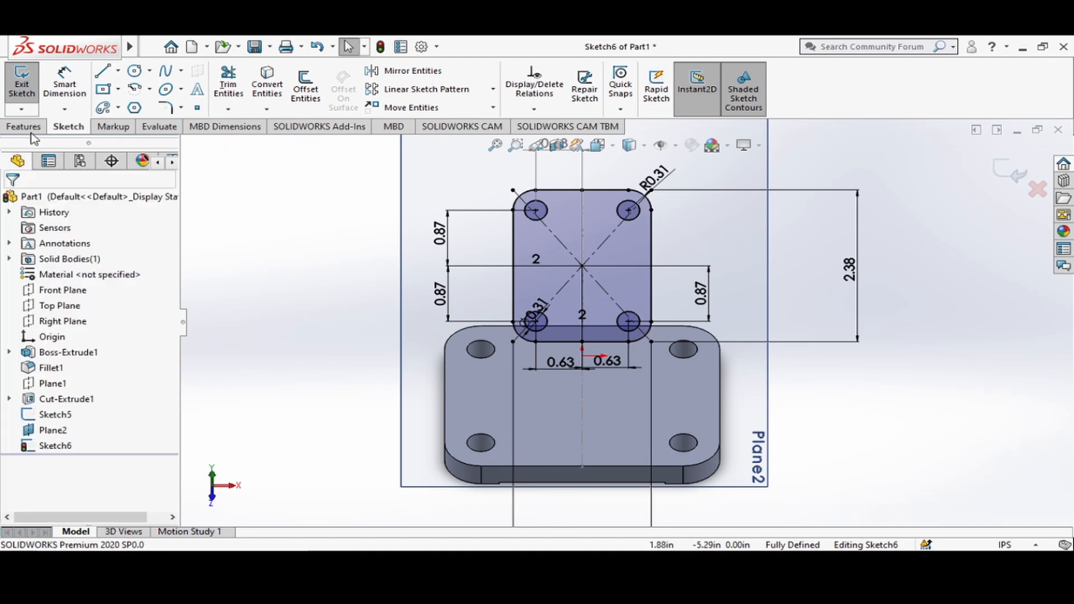
Extrude the rounded four-hole upper plate sketch 0.31 in, reversed so that it builds away from the base plate.
{"action": "left_click", "coordinate": [24, 126]}
{"action": "left_click", "coordinate": [28, 87]}
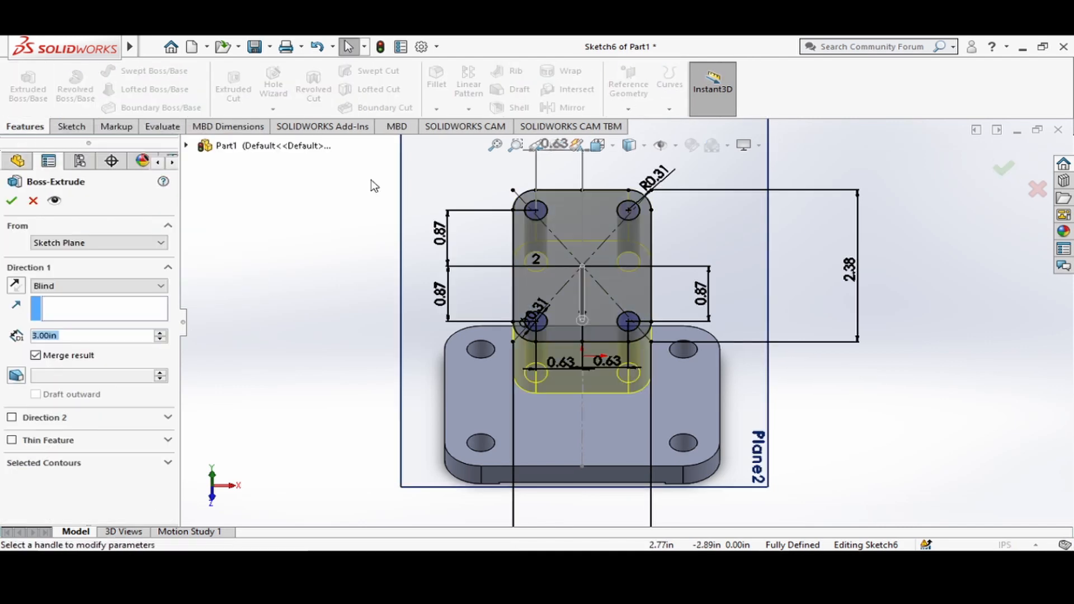
{"action": "left_click", "coordinate": [612, 148]}
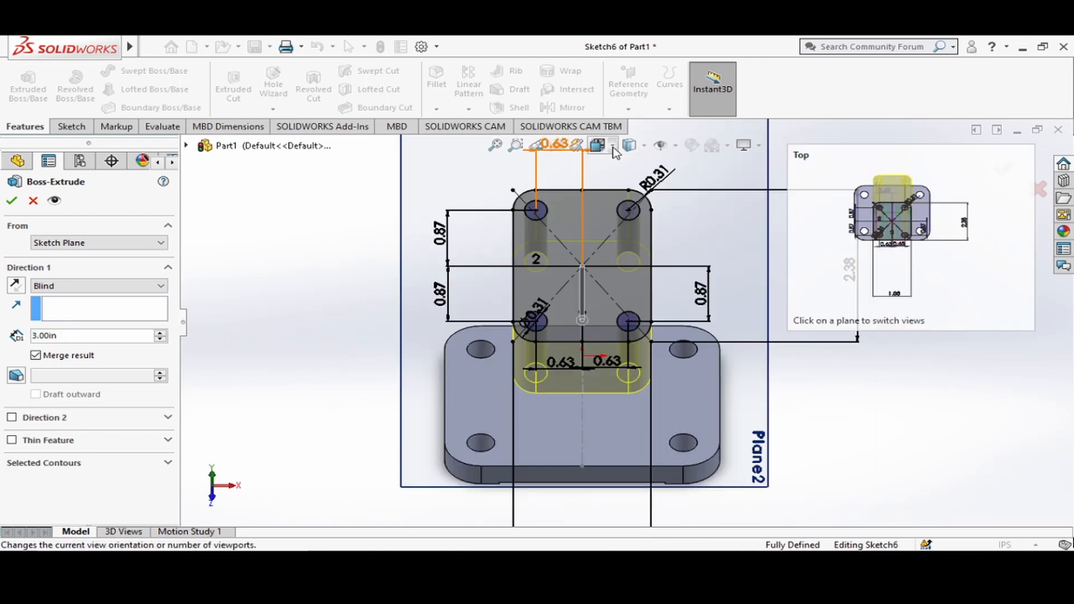
{"action": "left_click", "coordinate": [613, 147]}
{"action": "left_click", "coordinate": [688, 207]}
{"action": "scroll", "coordinate": [607, 362], "scroll_direction": "down", "scroll_amount": 3}
{"action": "scroll", "coordinate": [608, 363], "scroll_direction": "up", "scroll_amount": 2}
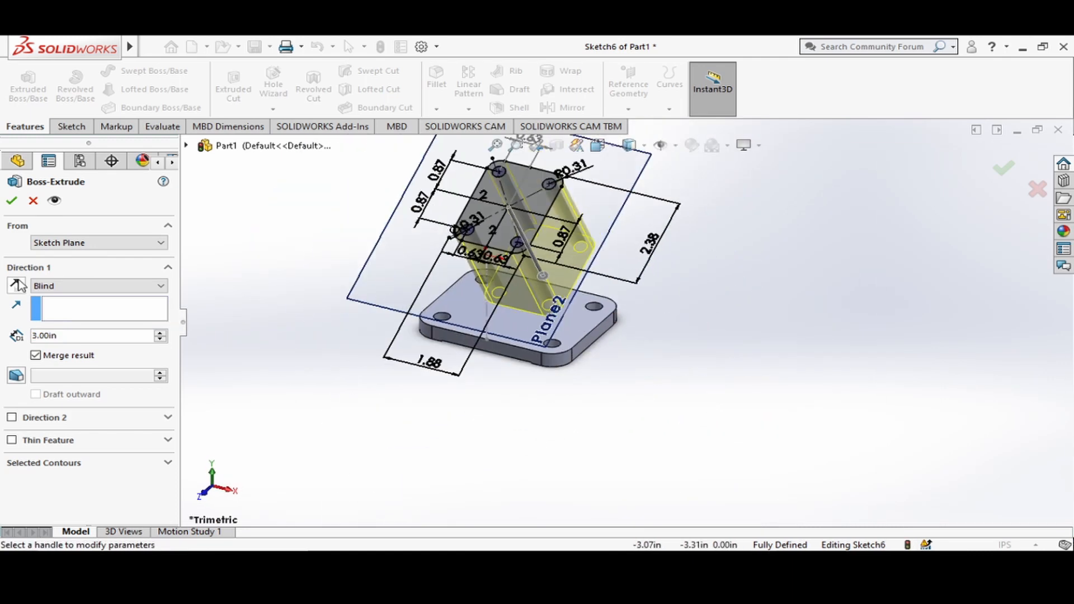
{"action": "left_click", "coordinate": [17, 284]}
{"action": "scroll", "coordinate": [375, 303], "scroll_direction": "up", "scroll_amount": 2}
{"action": "scroll", "coordinate": [604, 247], "scroll_direction": "down", "scroll_amount": 3}
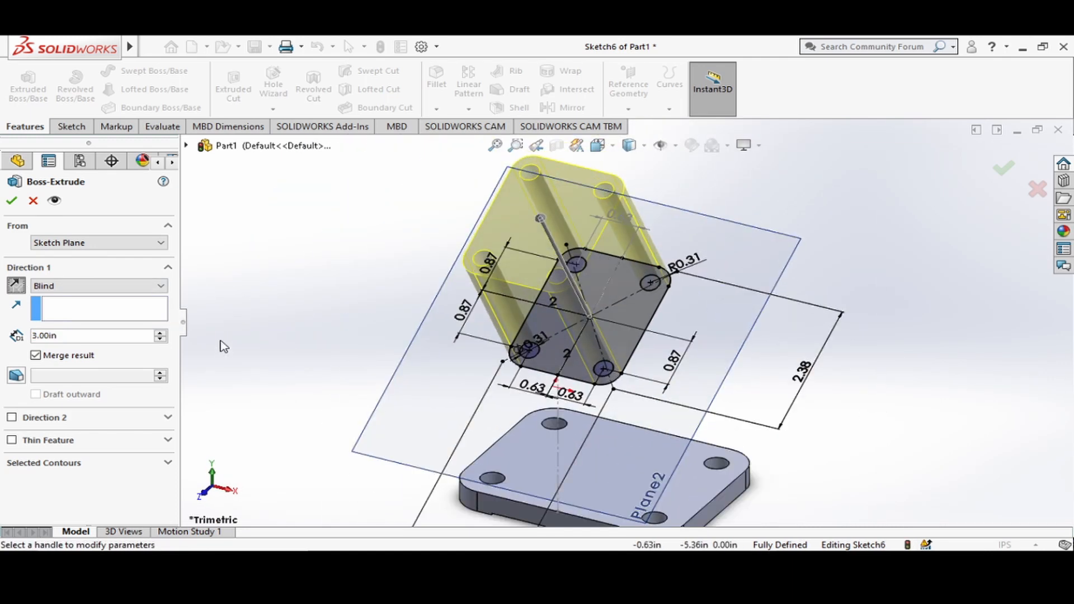
{"action": "left_click", "coordinate": [73, 336]}
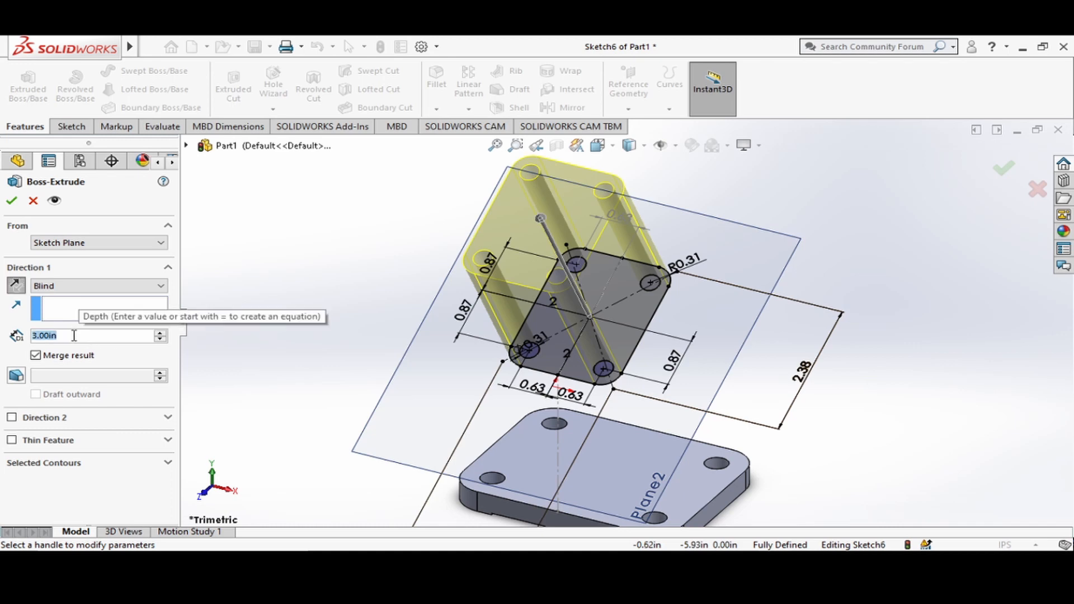
{"action": "type", "text": ".31"}
{"action": "key", "text": "Return"}
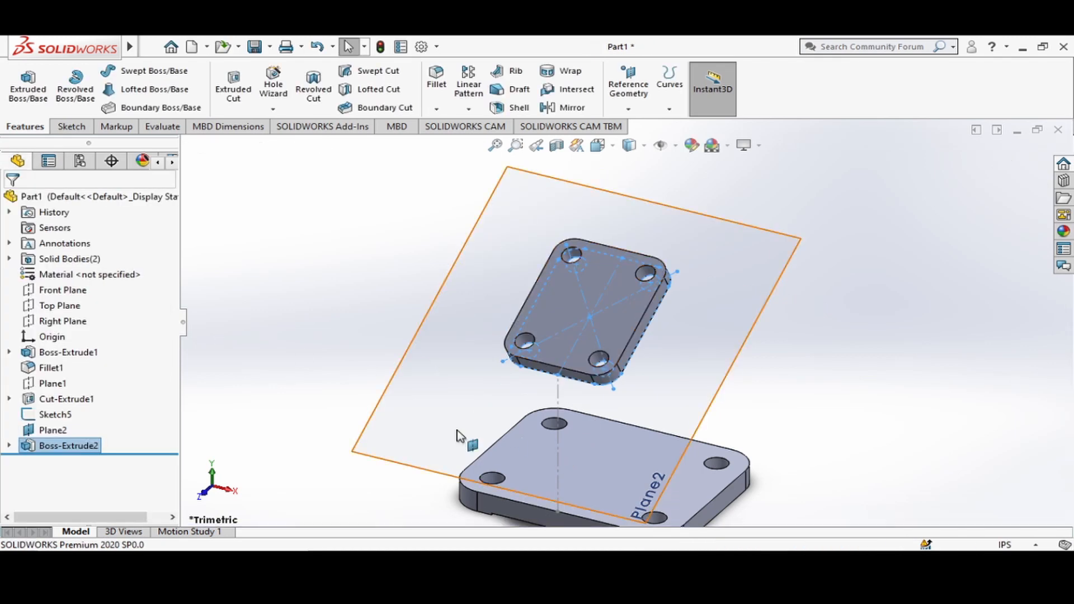
Hide the extruded upper plate while viewing the model from the Top orientation.
{"action": "scroll", "coordinate": [783, 402], "scroll_direction": "down", "scroll_amount": 2}
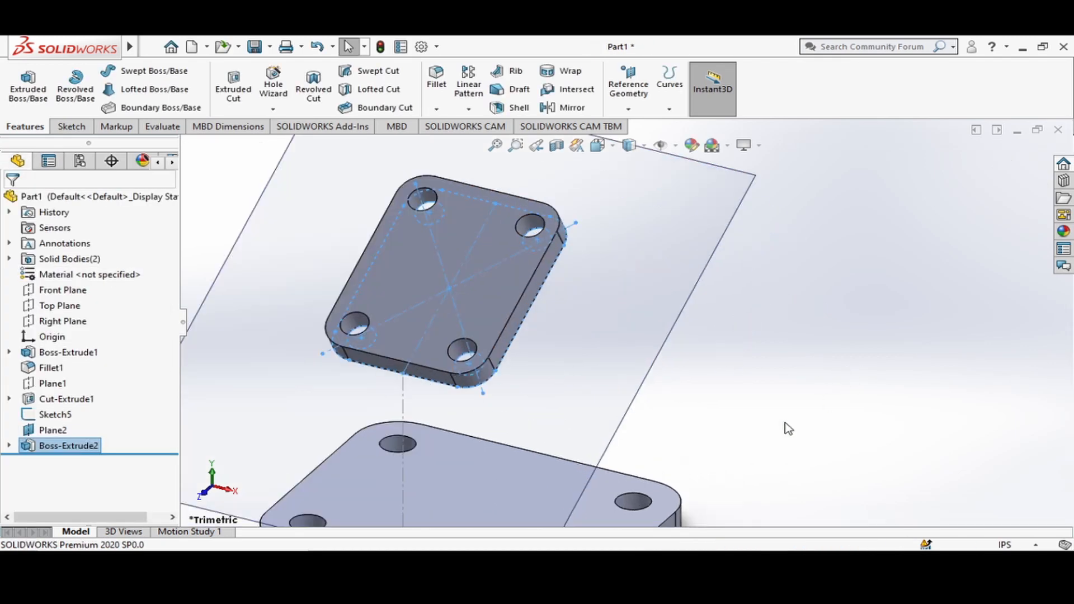
{"action": "scroll", "coordinate": [787, 427], "scroll_direction": "up", "scroll_amount": 3}
{"action": "left_click", "coordinate": [598, 145]}
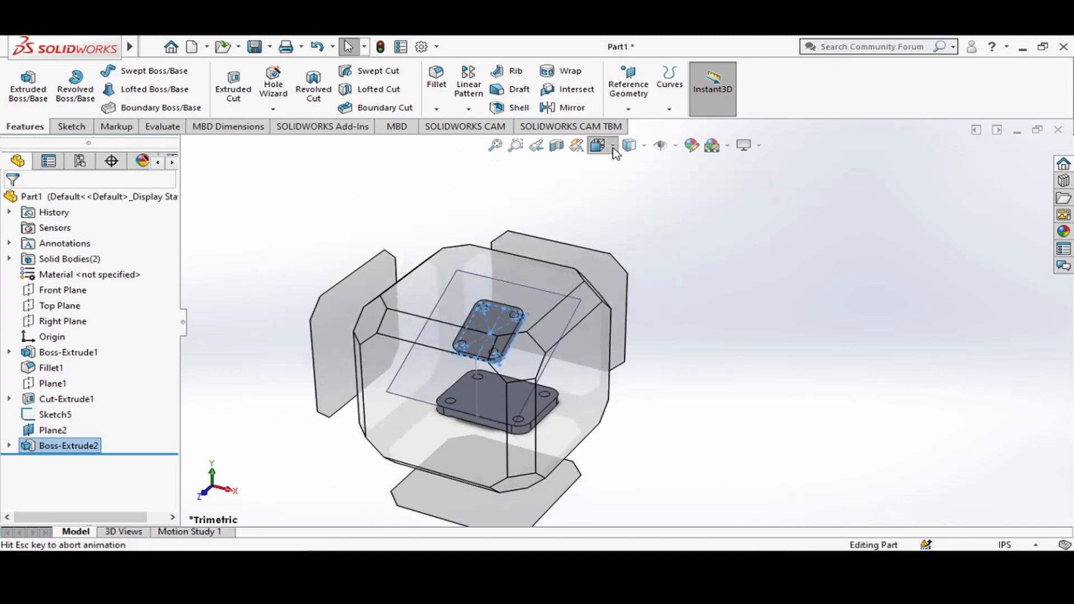
{"action": "left_click", "coordinate": [623, 211]}
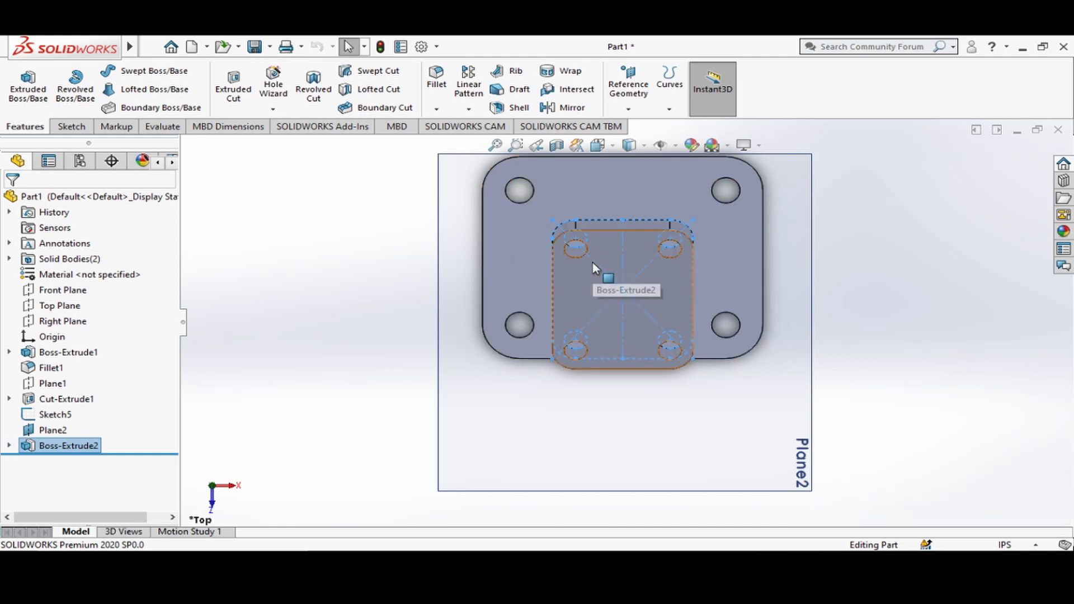
{"action": "right_click", "coordinate": [29, 447]}
{"action": "left_click", "coordinate": [2, 489]}
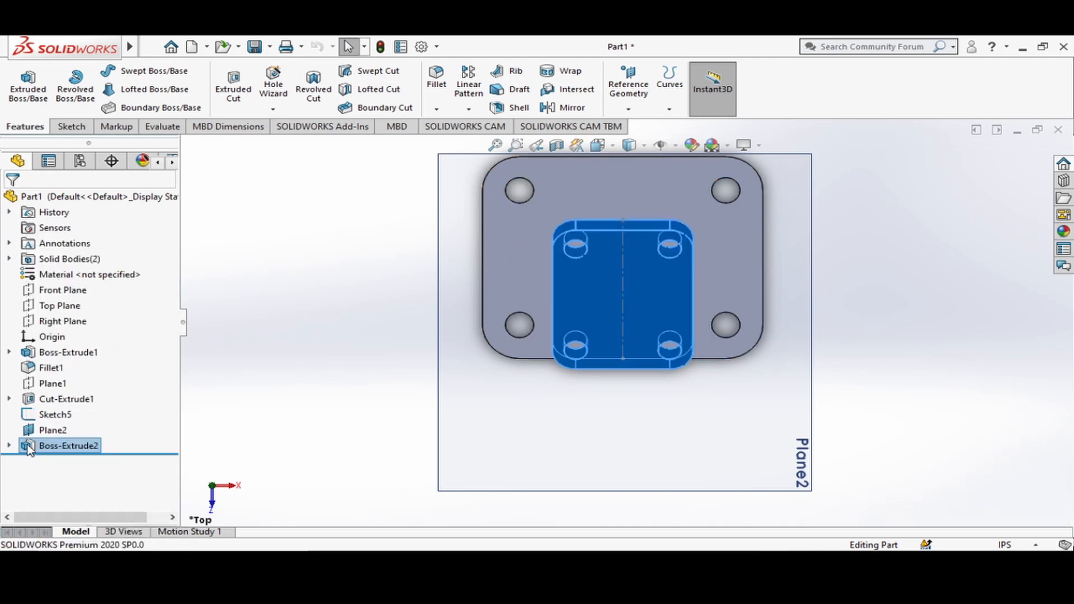
{"action": "left_click", "coordinate": [29, 447]}
{"action": "left_click", "coordinate": [44, 425]}
{"action": "left_click", "coordinate": [295, 321]}
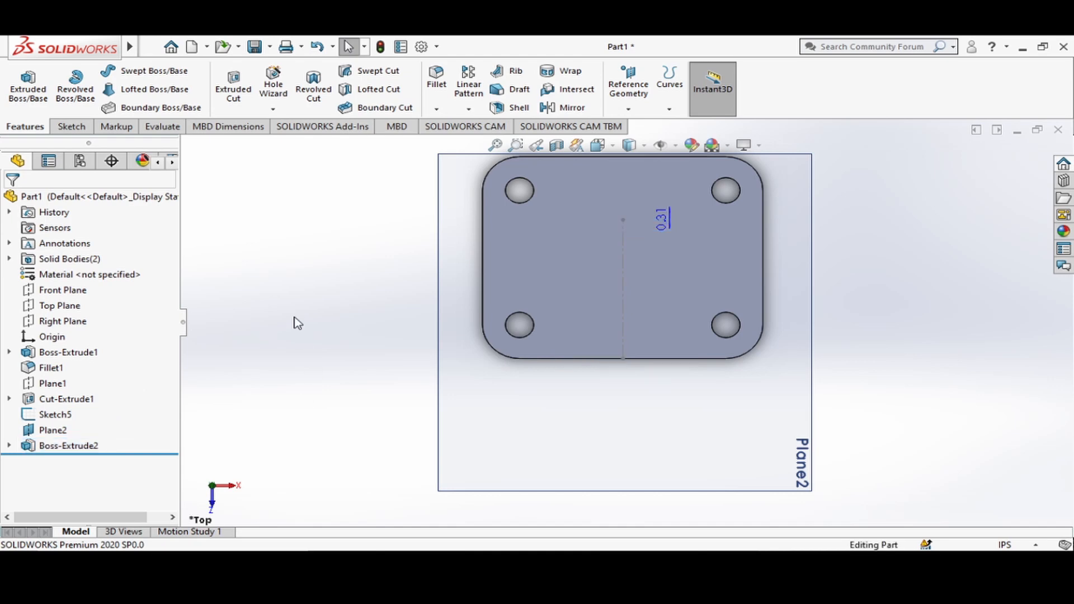
Finish dimensioning and round all four corners of the upper plate's sketched rectangle with 0.31 in sketch fillets.
{"action": "scroll", "coordinate": [635, 269], "scroll_direction": "up", "scroll_amount": 1}
{"action": "scroll", "coordinate": [605, 269], "scroll_direction": "down", "scroll_amount": 1}
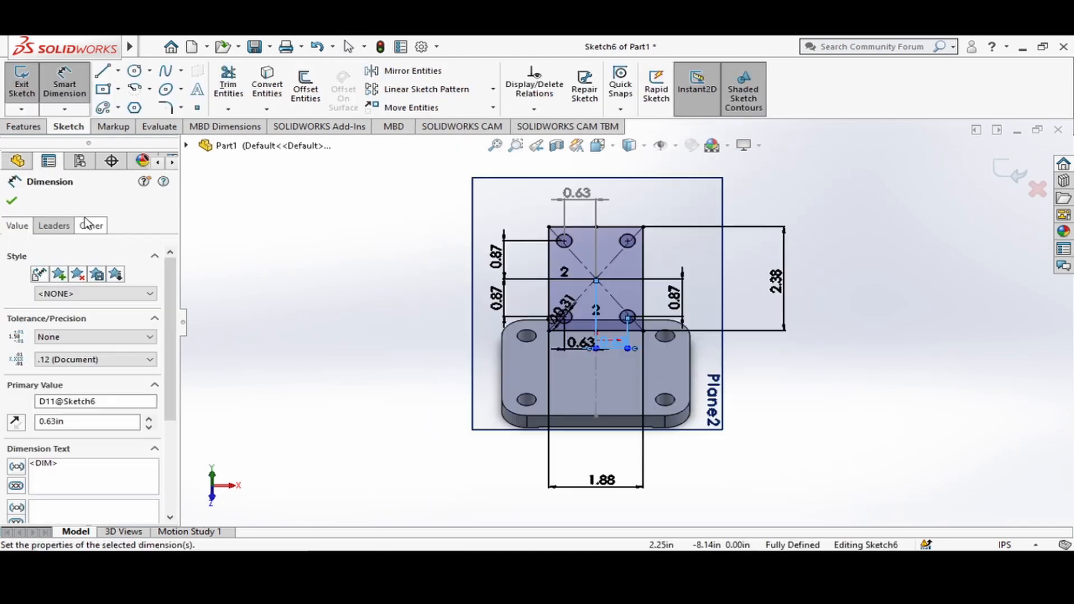
{"action": "left_click", "coordinate": [13, 202]}
{"action": "scroll", "coordinate": [628, 322], "scroll_direction": "up", "scroll_amount": 1}
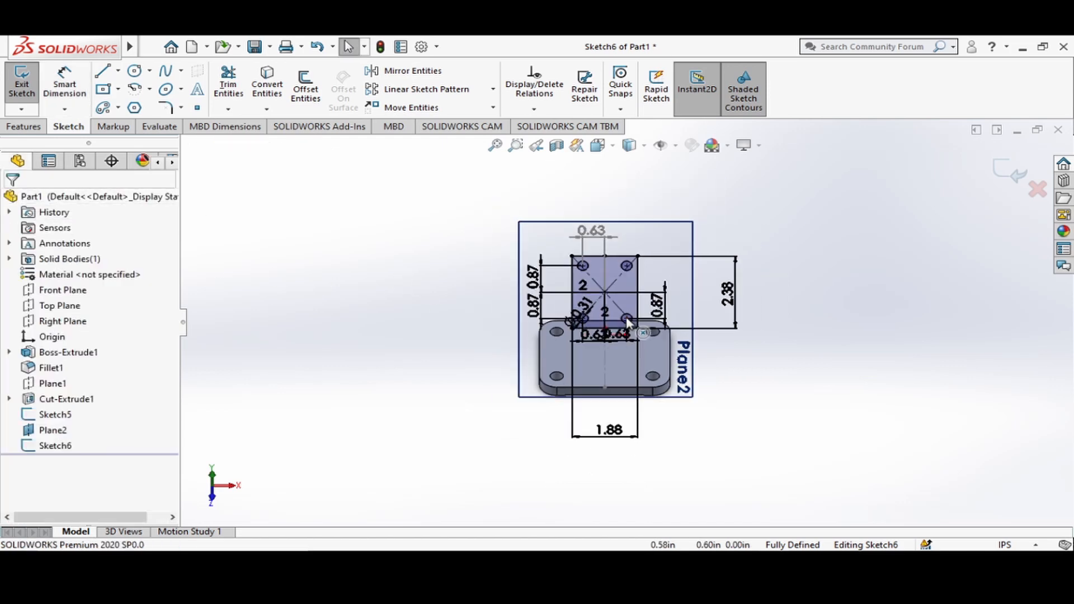
{"action": "scroll", "coordinate": [626, 322], "scroll_direction": "down", "scroll_amount": 2}
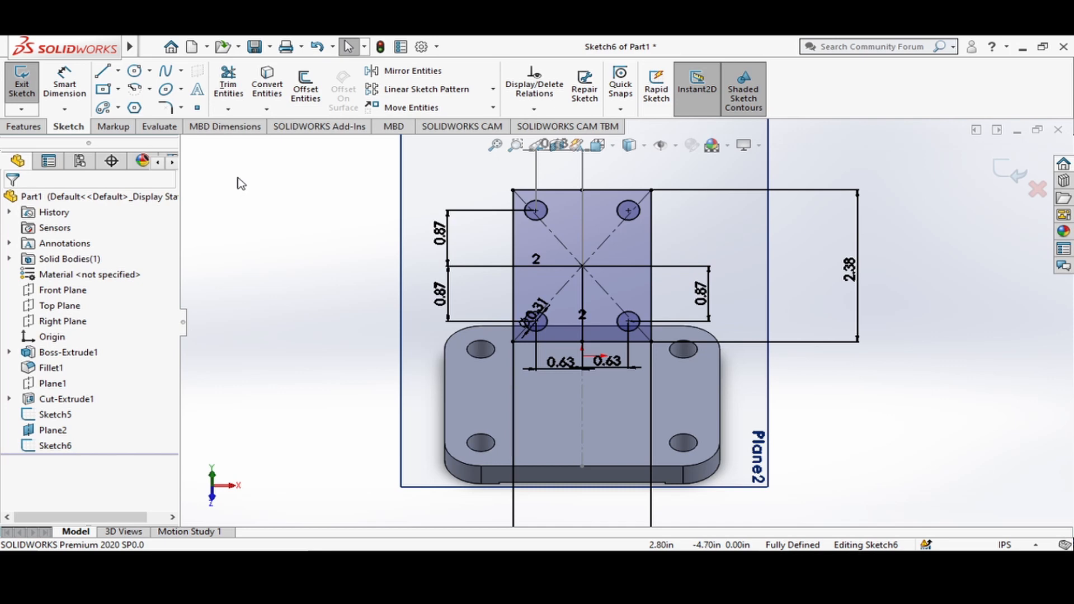
{"action": "left_click", "coordinate": [165, 108]}
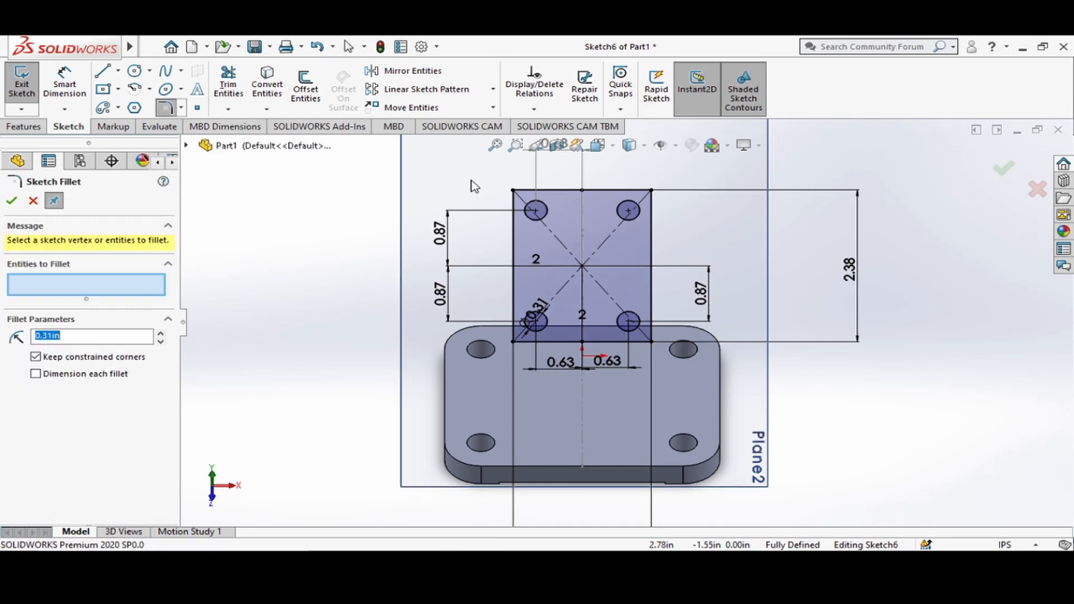
{"action": "left_click", "coordinate": [514, 191]}
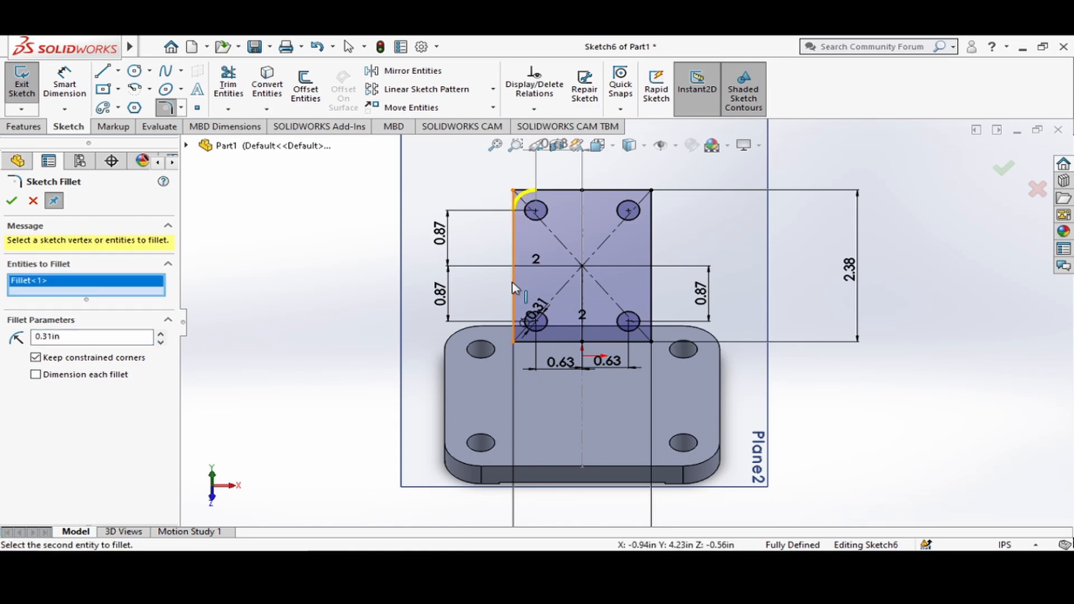
{"action": "left_click", "coordinate": [514, 341]}
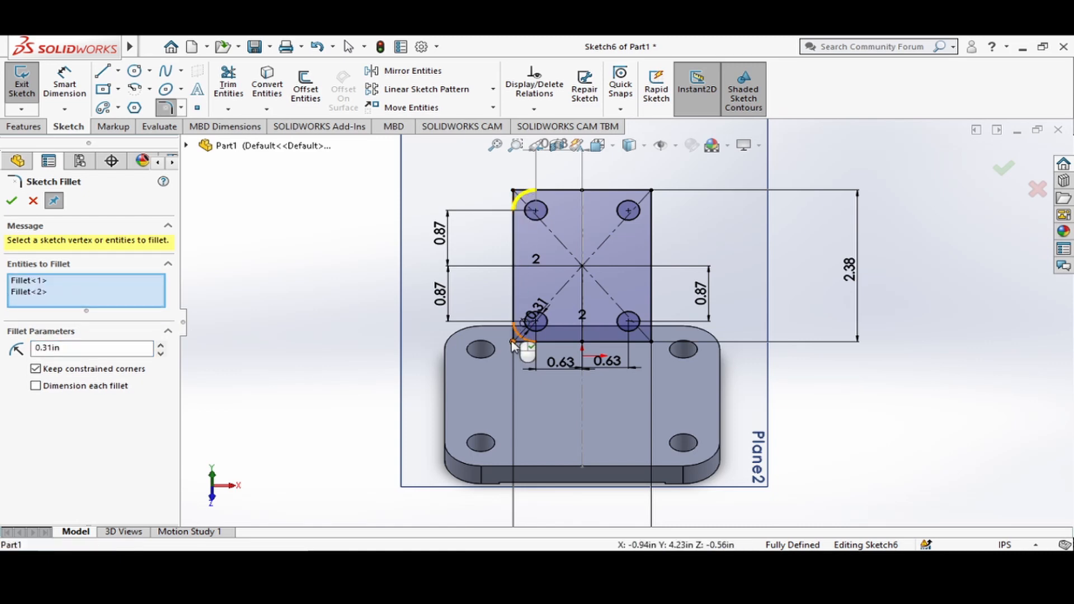
{"action": "left_click", "coordinate": [651, 341]}
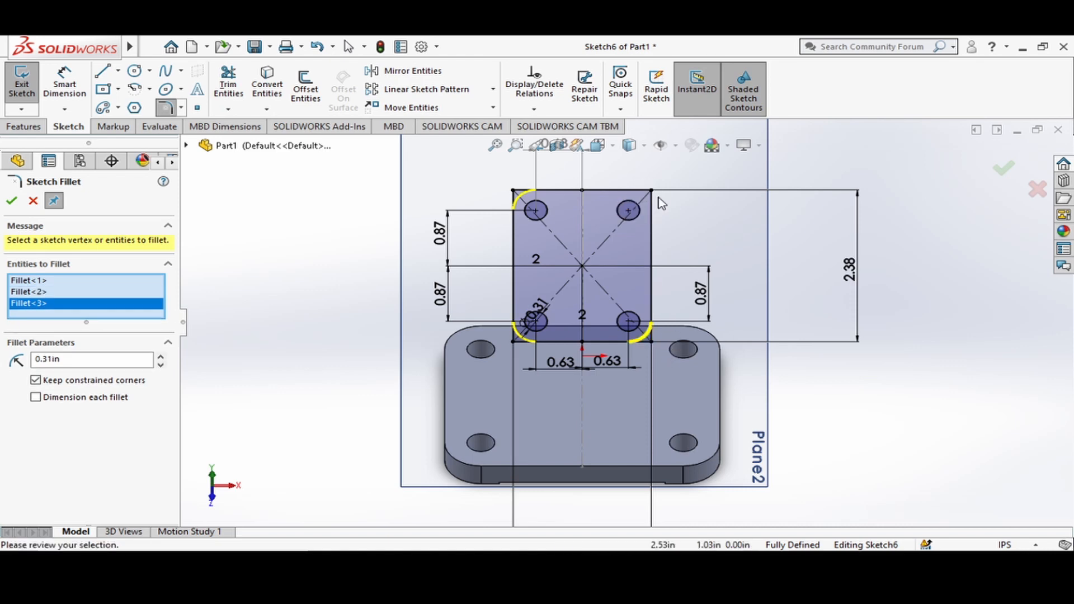
{"action": "left_click", "coordinate": [652, 191]}
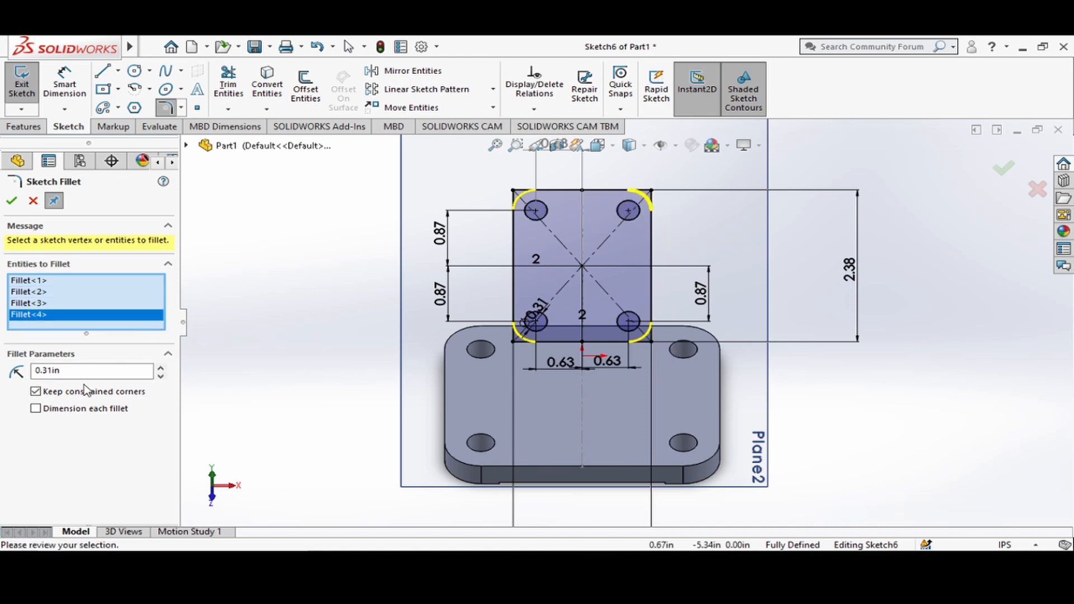
{"action": "left_click", "coordinate": [103, 371]}
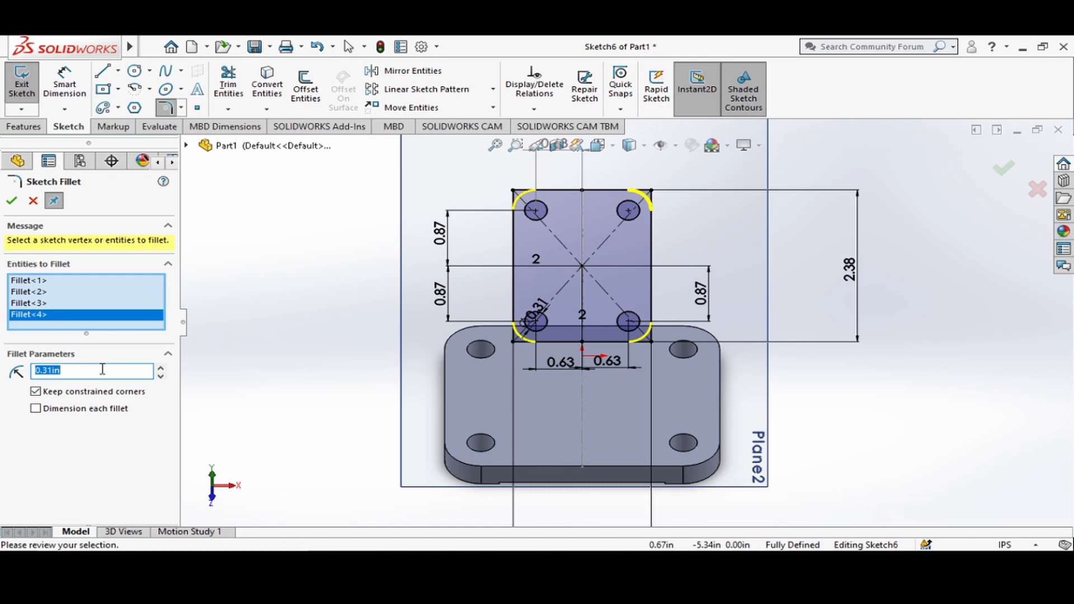
{"action": "type", "text": ".3"}
{"action": "left_click", "coordinate": [12, 201]}
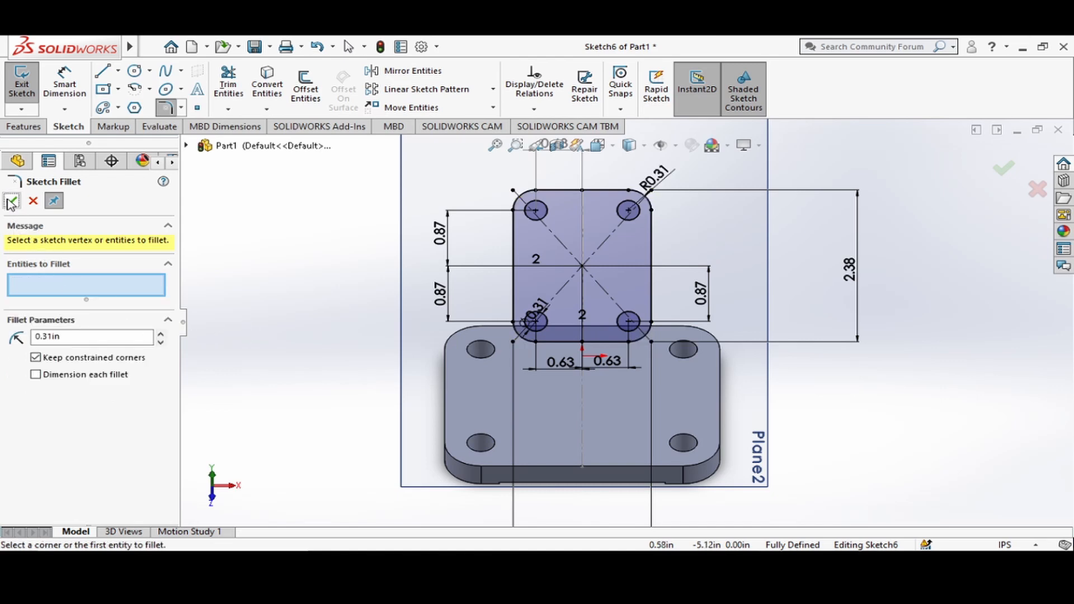
{"action": "left_click", "coordinate": [12, 201]}
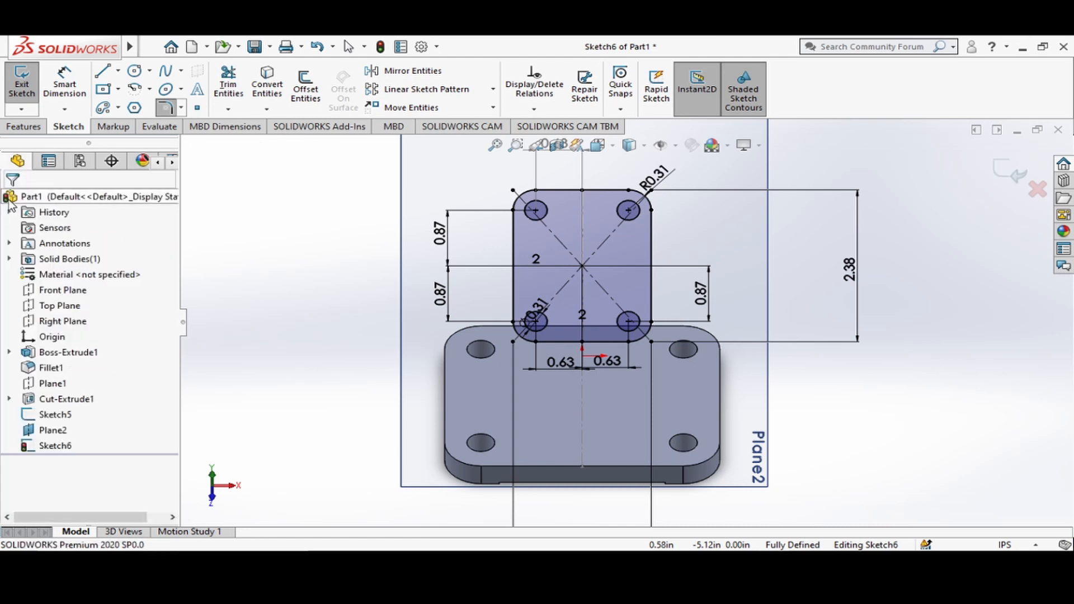
Extrude the filleted four-hole profile on the inclined plane to a blind depth of 0.31 in, with the direction reversed.
{"action": "left_click", "coordinate": [35, 128]}
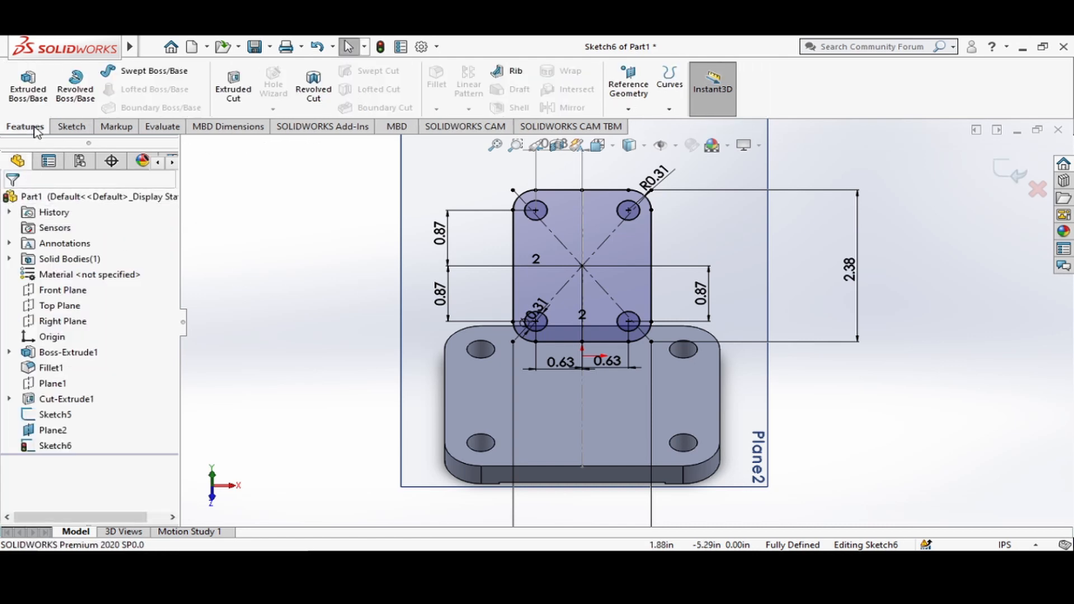
{"action": "left_click", "coordinate": [36, 95]}
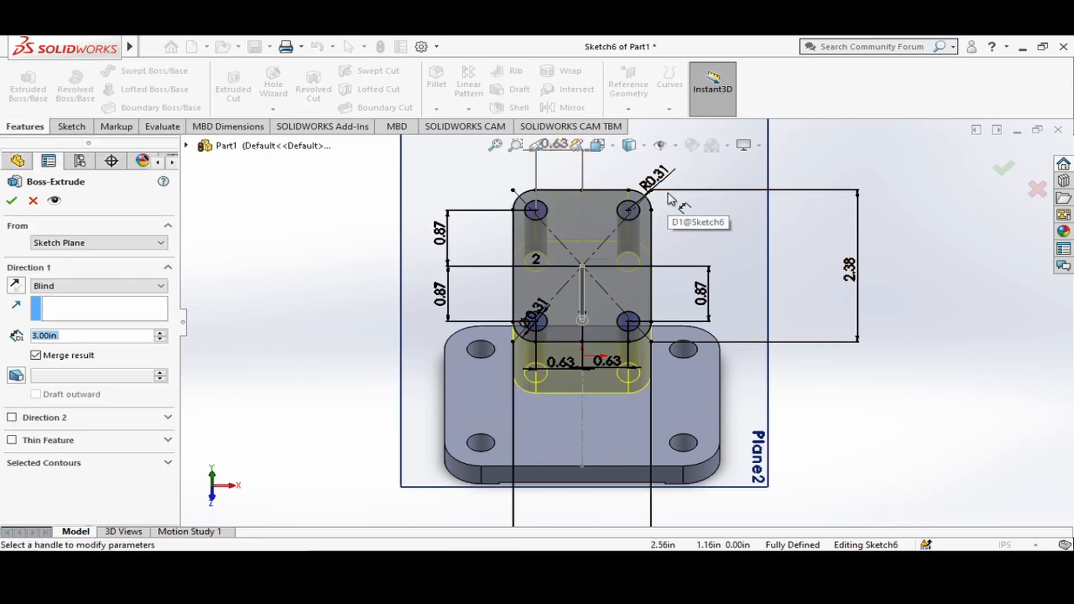
{"action": "left_click", "coordinate": [612, 149]}
{"action": "left_click", "coordinate": [660, 145]}
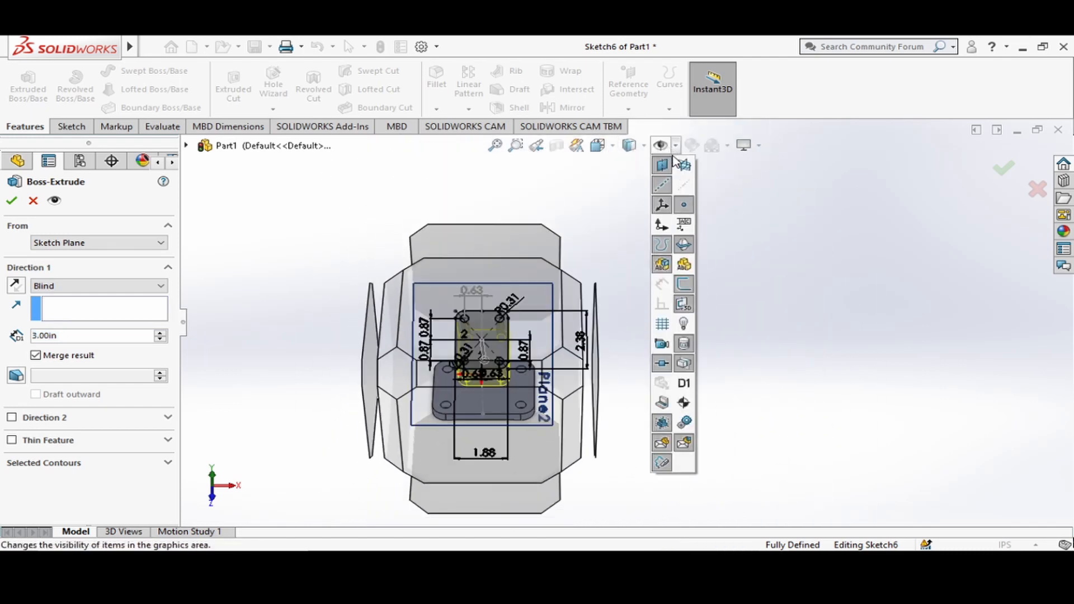
{"action": "left_click", "coordinate": [612, 148]}
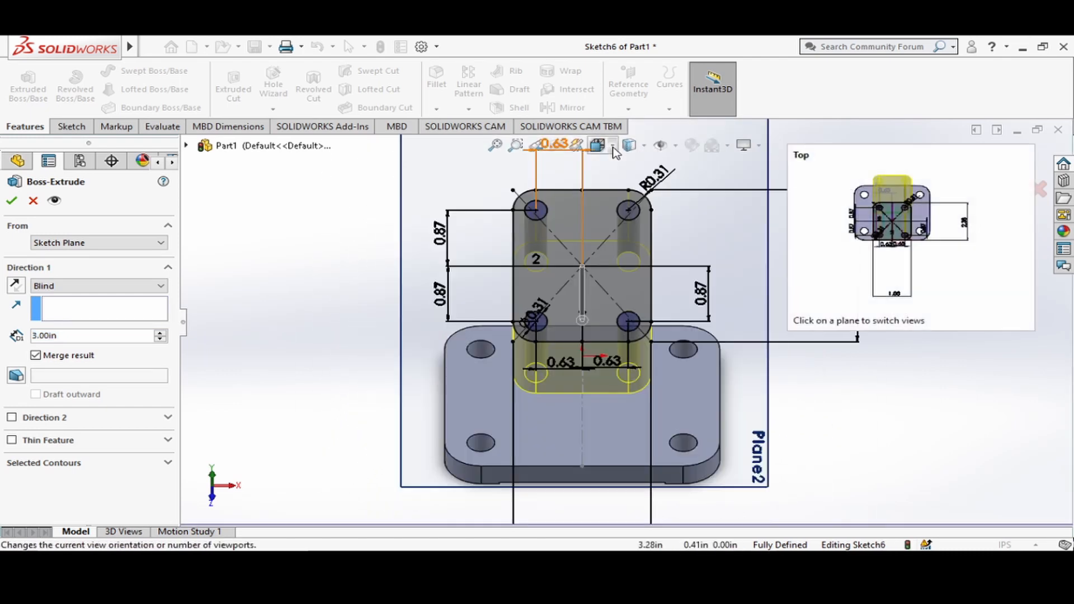
{"action": "left_click", "coordinate": [614, 150]}
{"action": "left_click", "coordinate": [614, 150]}
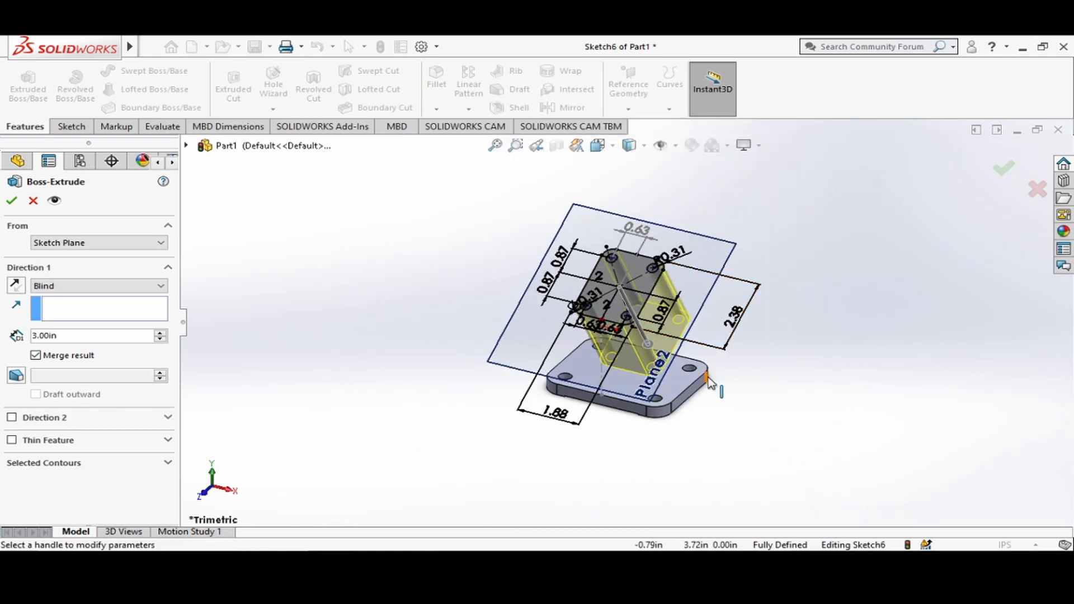
{"action": "scroll", "coordinate": [709, 378], "scroll_direction": "down", "scroll_amount": 5}
{"action": "scroll", "coordinate": [591, 360], "scroll_direction": "up", "scroll_amount": 2}
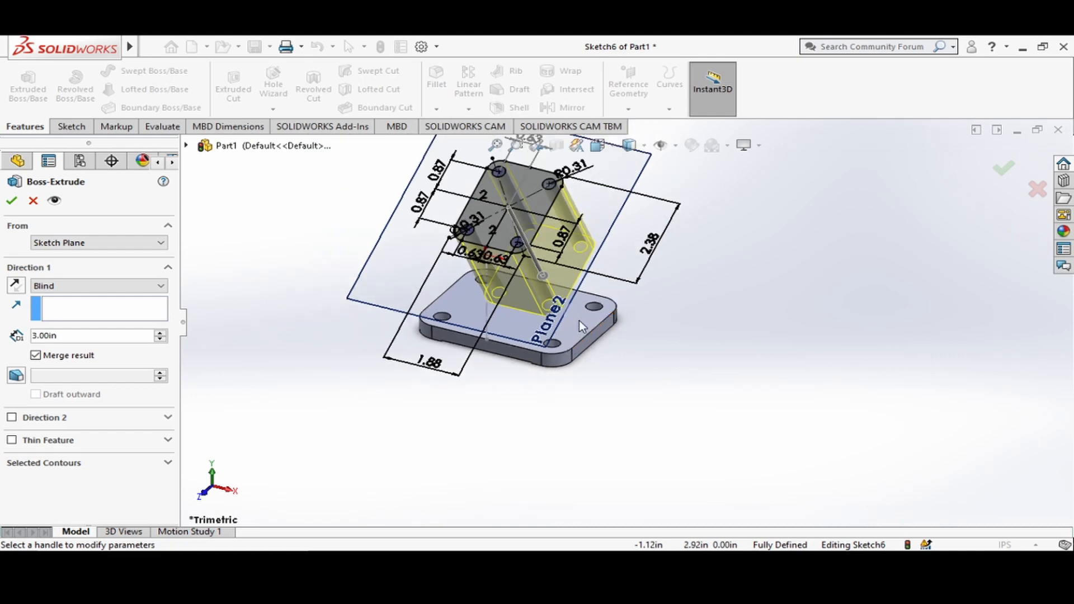
{"action": "left_click", "coordinate": [17, 286]}
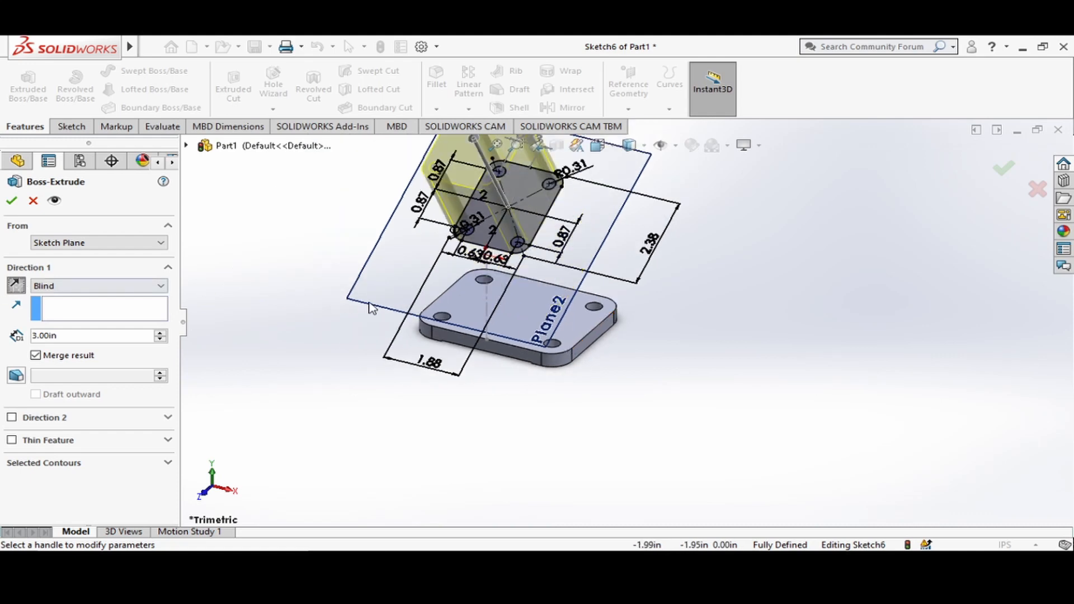
{"action": "scroll", "coordinate": [373, 307], "scroll_direction": "up", "scroll_amount": 1}
{"action": "scroll", "coordinate": [498, 167], "scroll_direction": "down", "scroll_amount": 4}
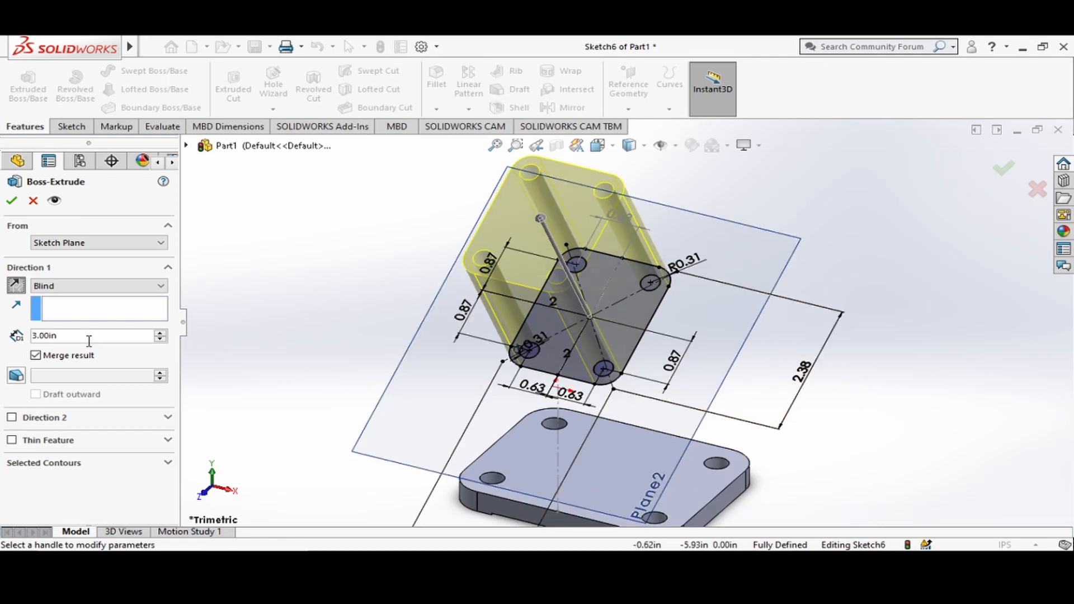
{"action": "left_click", "coordinate": [68, 334]}
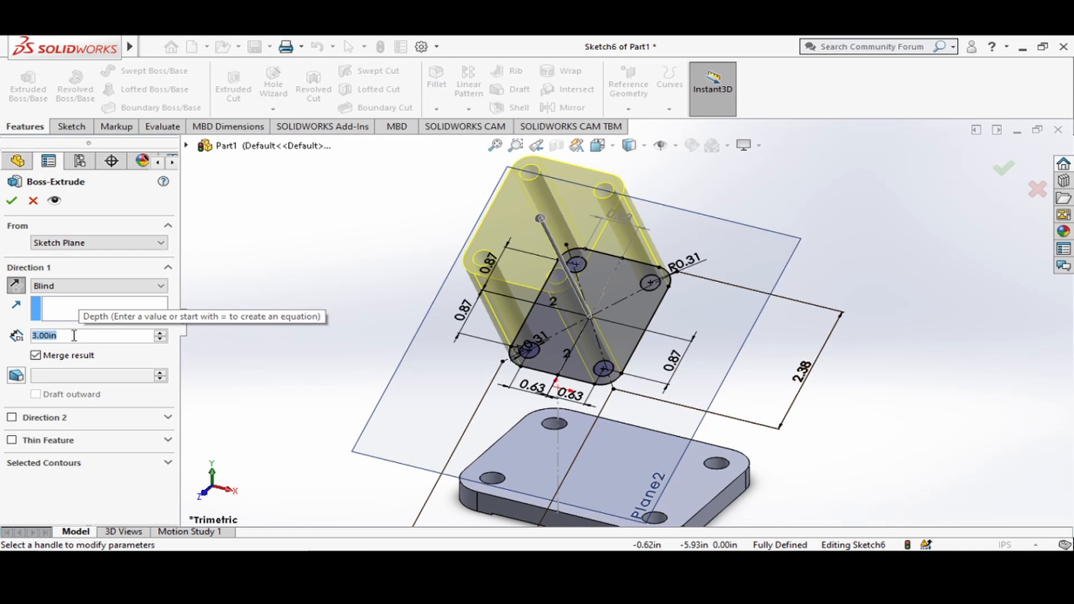
{"action": "type", "text": ".31"}
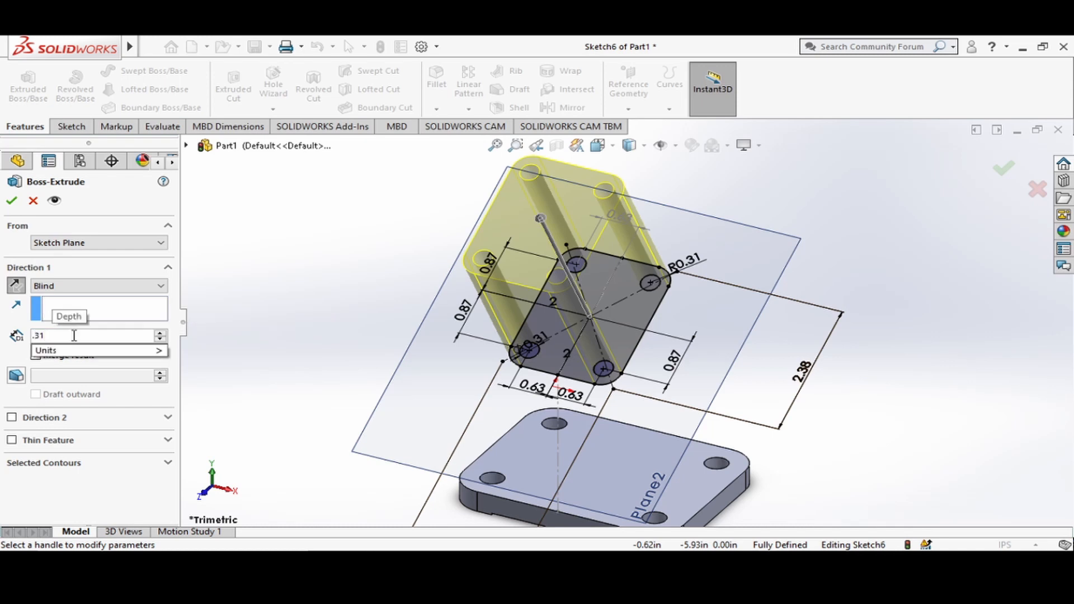
{"action": "key", "text": "Return"}
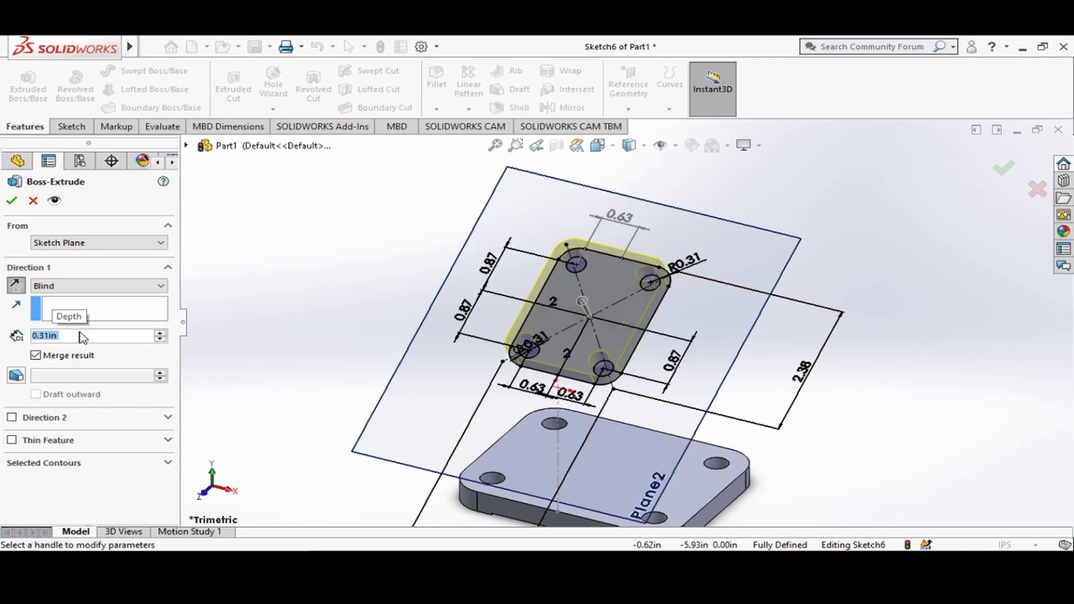
{"action": "left_click", "coordinate": [13, 201]}
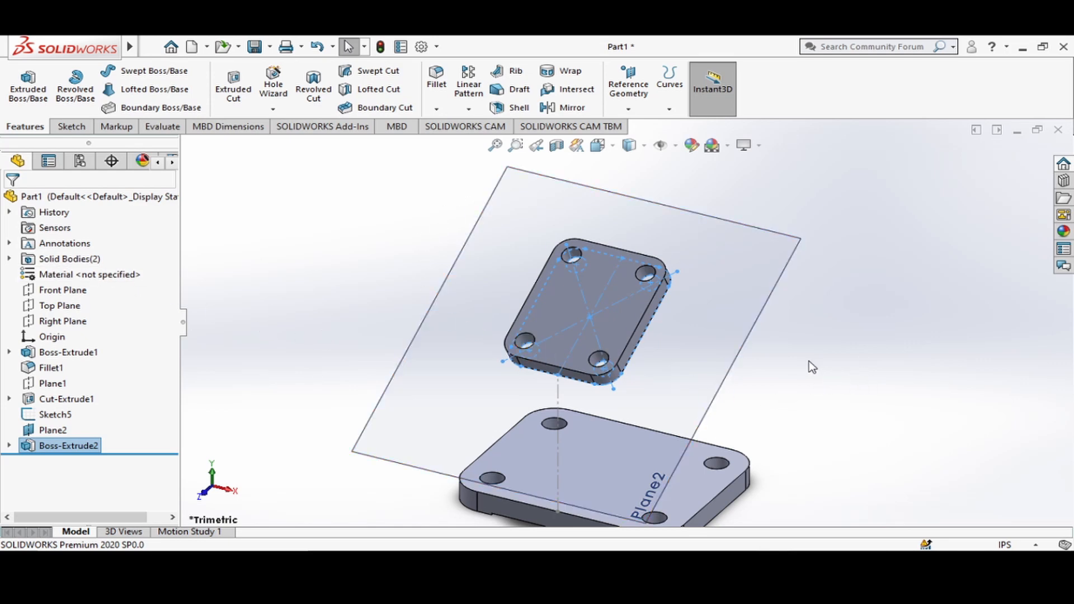
Orient the model to the Top view to look down on both plates.
{"action": "scroll", "coordinate": [812, 366], "scroll_direction": "up", "scroll_amount": 3}
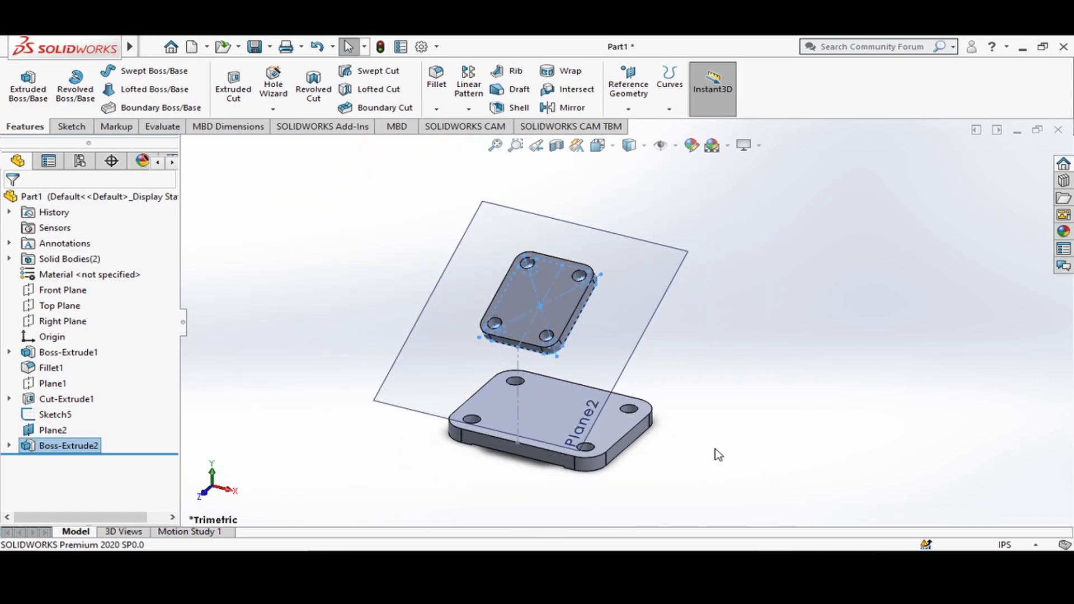
{"action": "scroll", "coordinate": [718, 445], "scroll_direction": "down", "scroll_amount": 2}
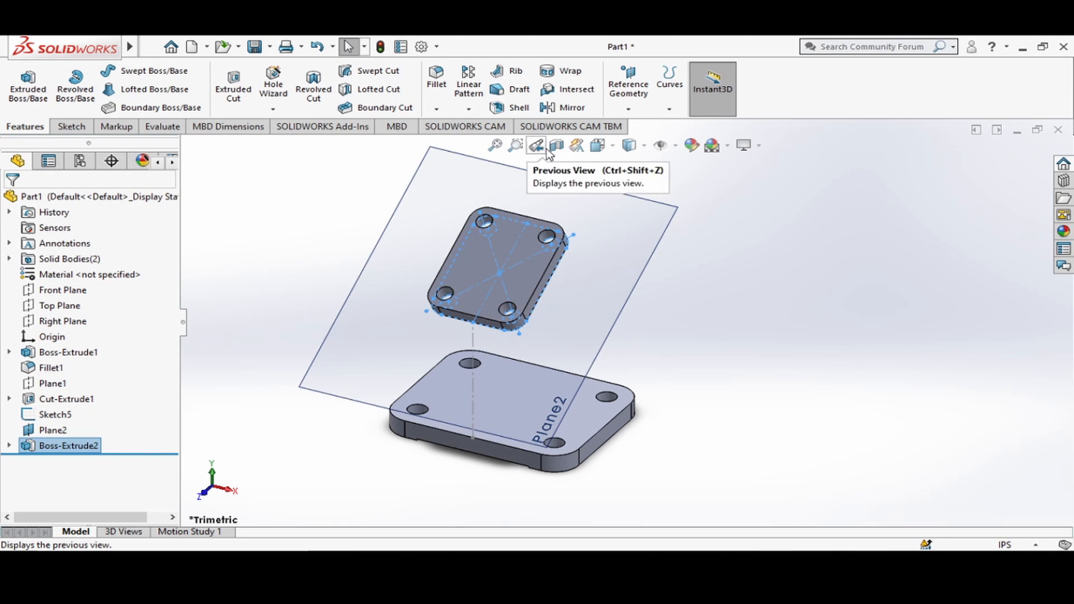
{"action": "left_click", "coordinate": [613, 148]}
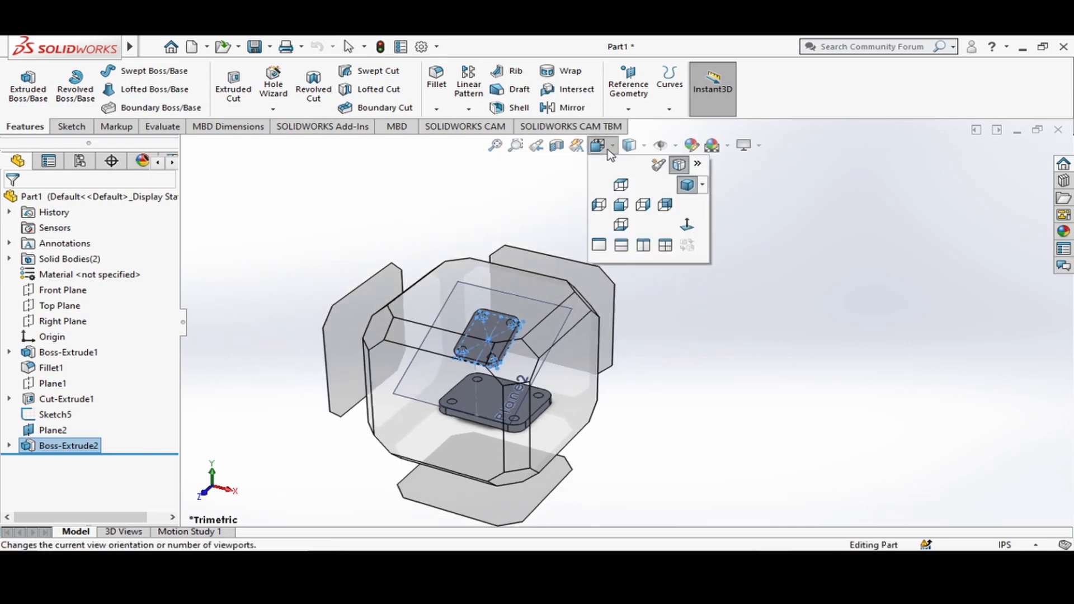
{"action": "left_click", "coordinate": [622, 186]}
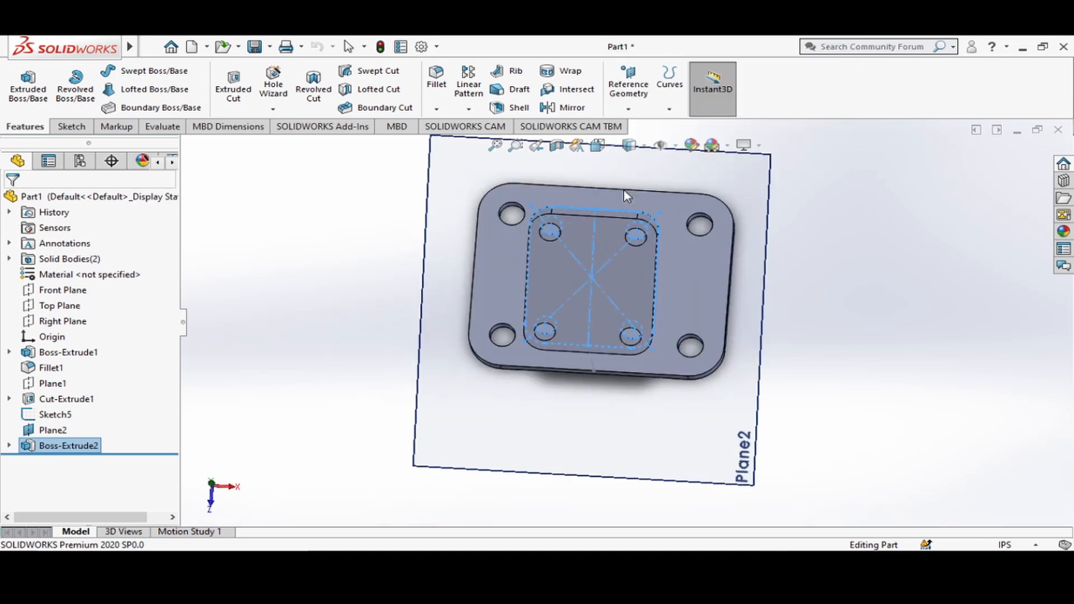
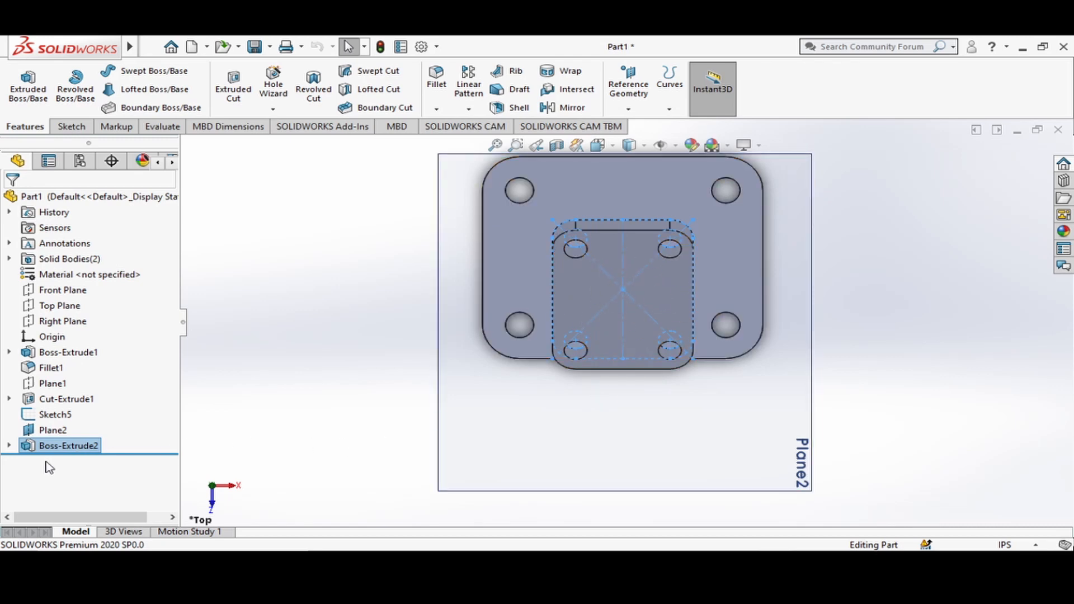
Hide the extruded upper plate so the whole top face of the base plate is exposed.
{"action": "right_click", "coordinate": [30, 450]}
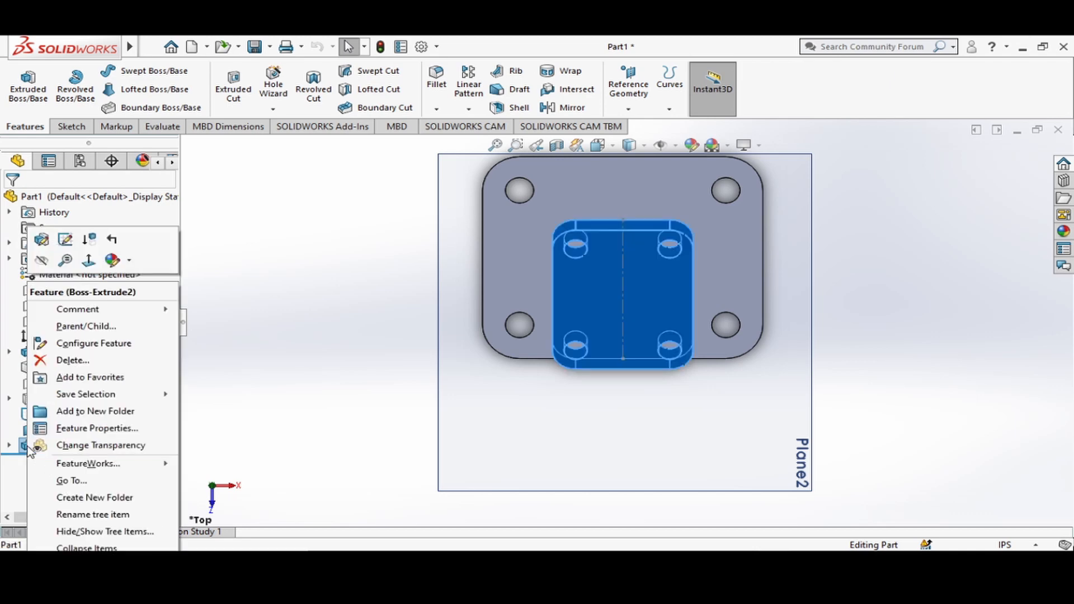
{"action": "left_click", "coordinate": [3, 494]}
{"action": "left_click", "coordinate": [28, 447]}
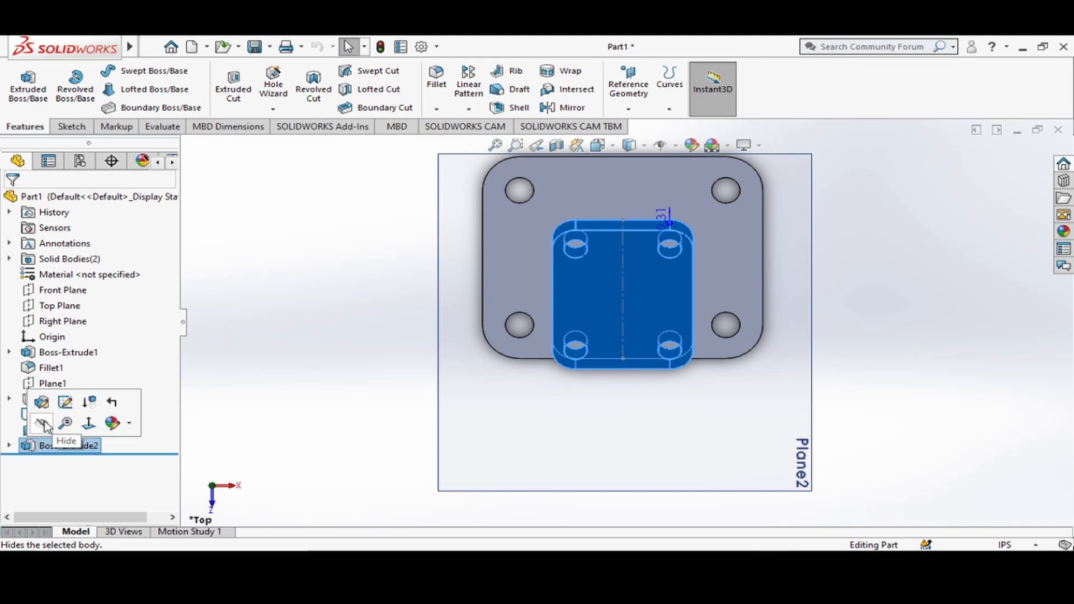
{"action": "left_click", "coordinate": [42, 425]}
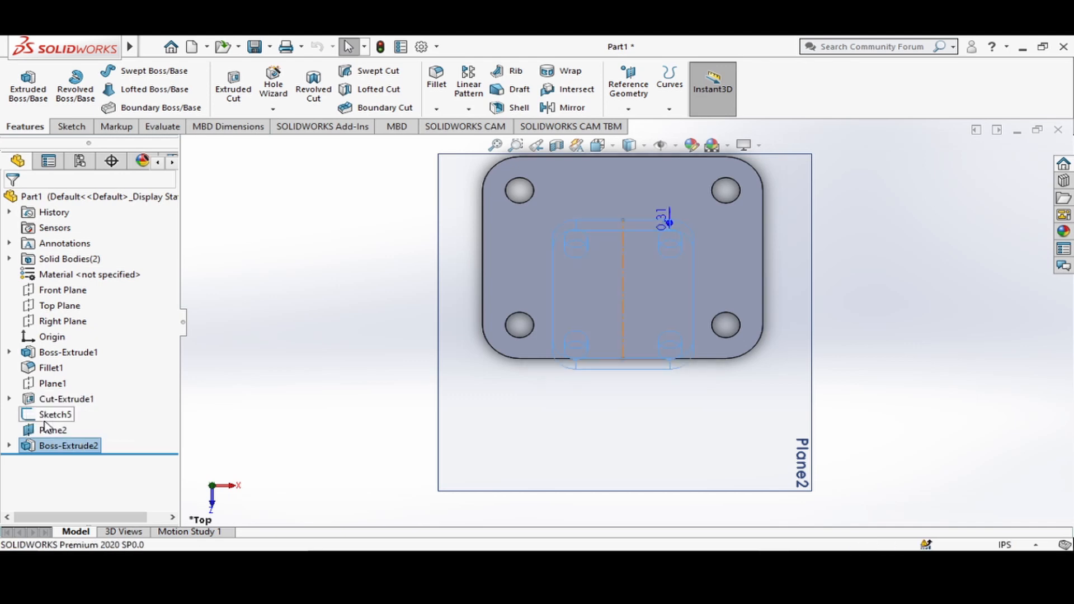
{"action": "left_click", "coordinate": [298, 325]}
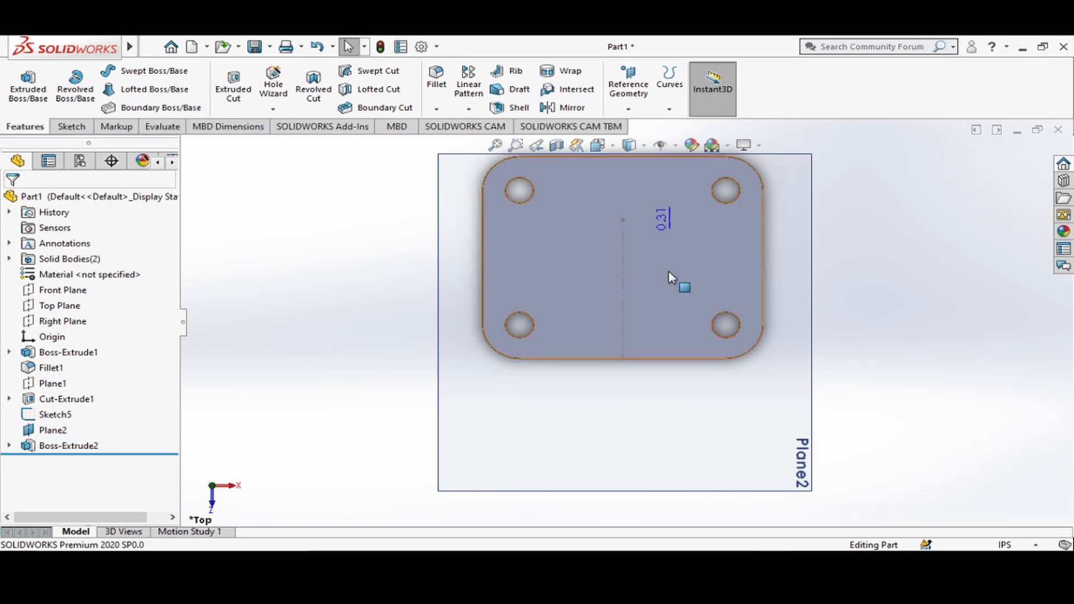
Sketch a corner rectangle about 3.75 by 0.48 in across the full width of the base plate's top face.
{"action": "scroll", "coordinate": [636, 267], "scroll_direction": "up", "scroll_amount": 1}
{"action": "scroll", "coordinate": [635, 266], "scroll_direction": "down", "scroll_amount": 2}
{"action": "scroll", "coordinate": [636, 266], "scroll_direction": "up", "scroll_amount": 2}
{"action": "scroll", "coordinate": [602, 267], "scroll_direction": "down", "scroll_amount": 1}
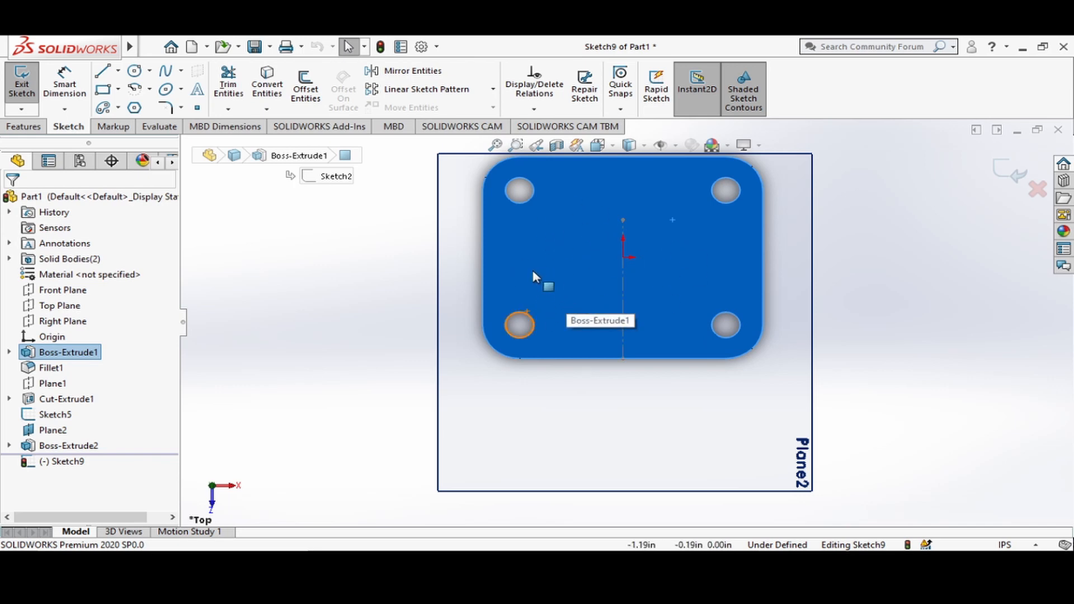
{"action": "left_click", "coordinate": [119, 89]}
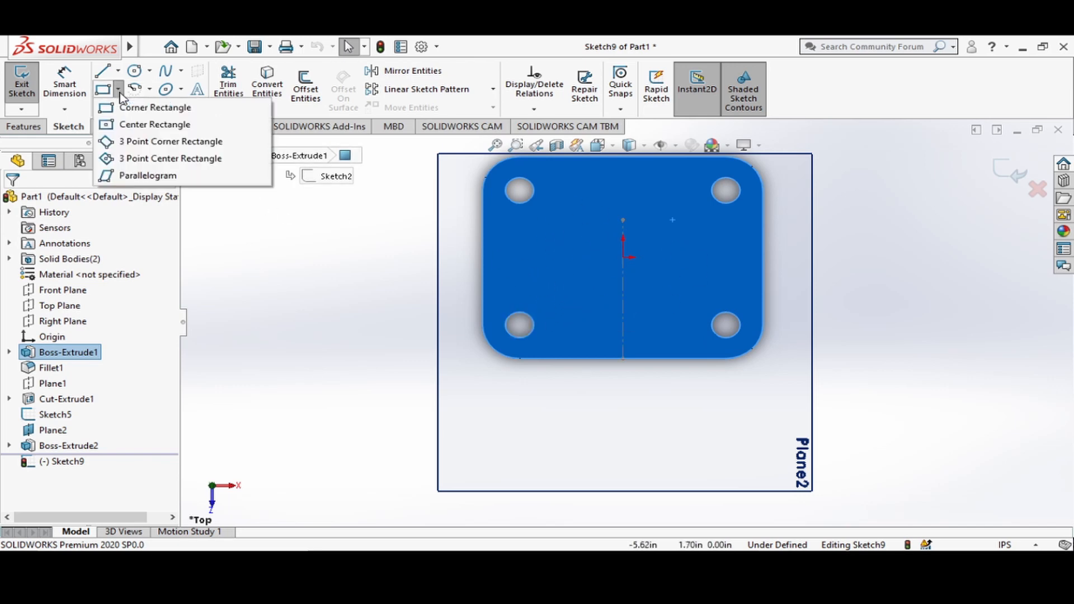
{"action": "left_click", "coordinate": [147, 107]}
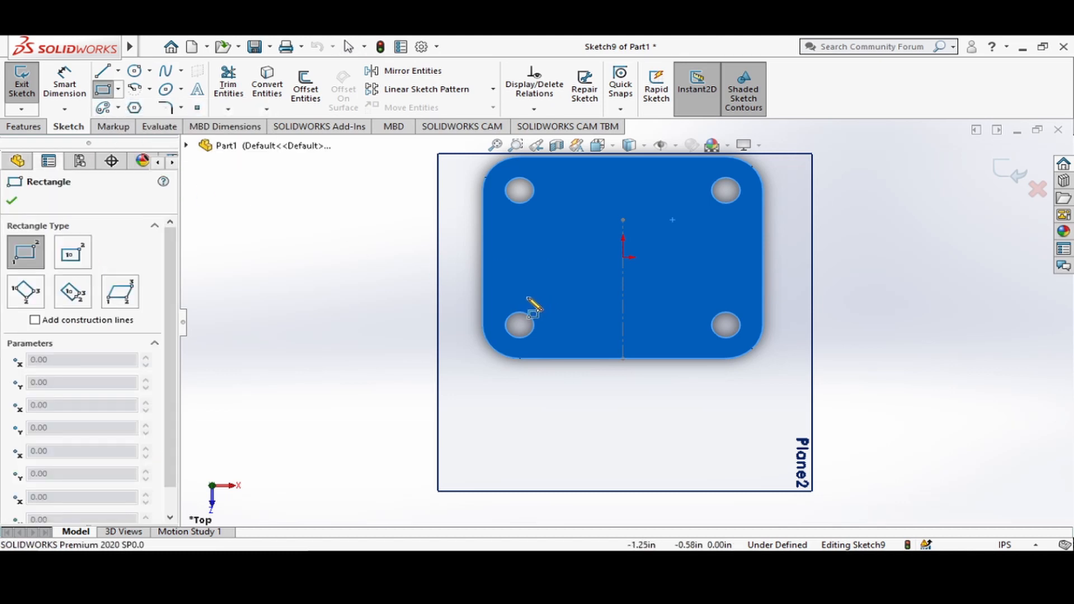
{"action": "left_click", "coordinate": [484, 225]}
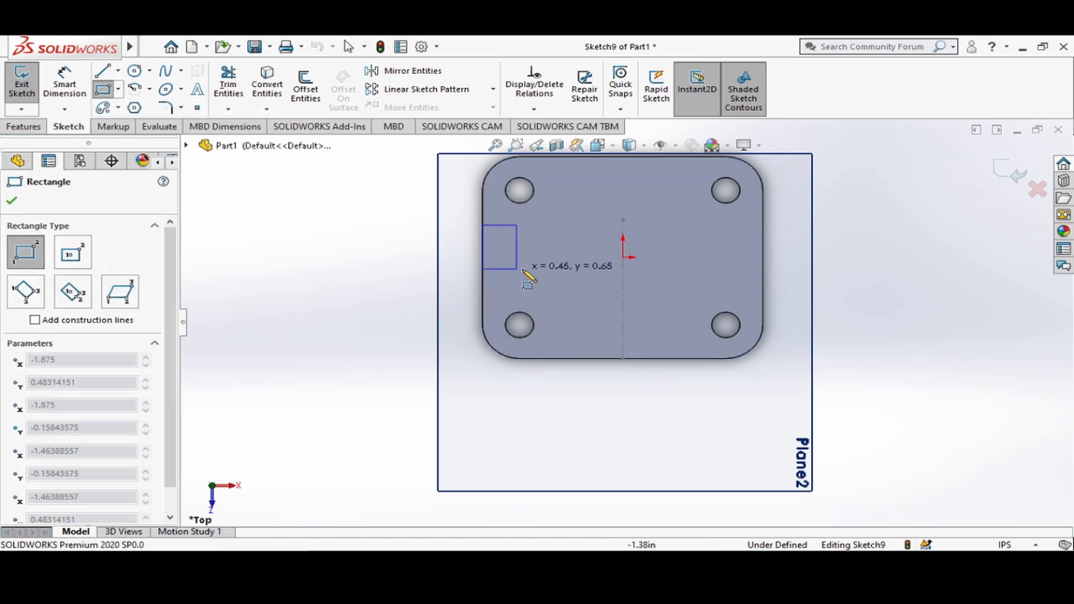
{"action": "left_click", "coordinate": [762, 256]}
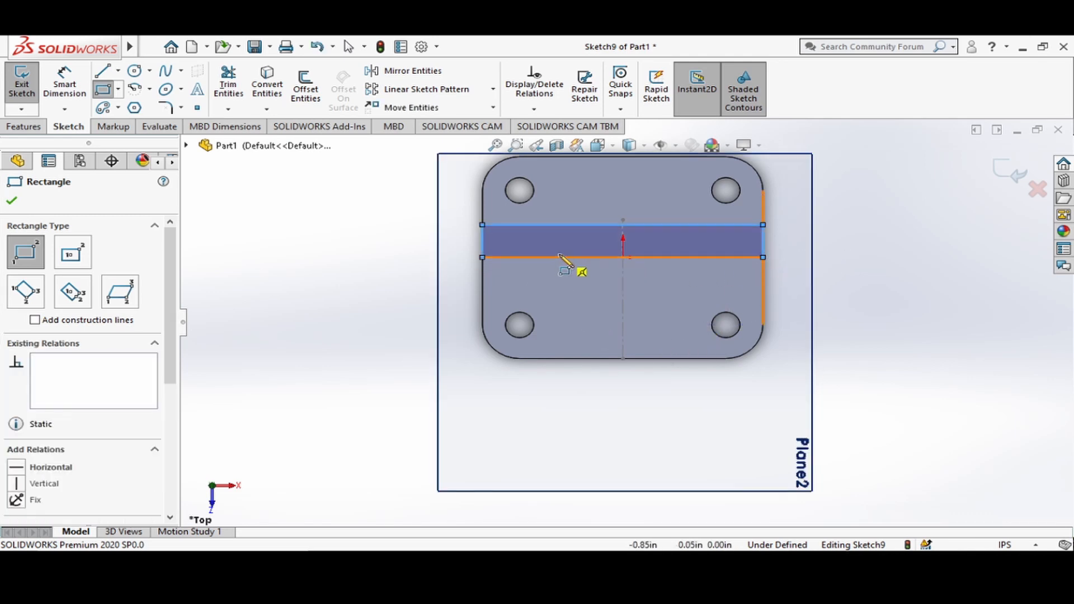
Sketch a second corner rectangle about 1.35 by 1.5 in from the plate's front edge up to the full-width rectangle.
{"action": "left_click", "coordinate": [568, 358]}
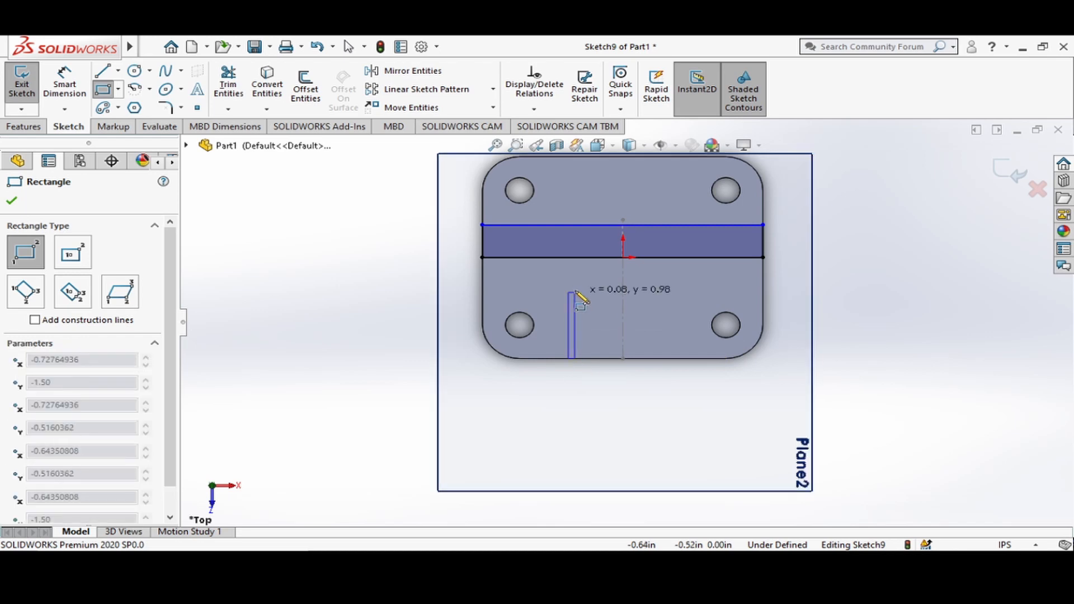
{"action": "left_click", "coordinate": [670, 257]}
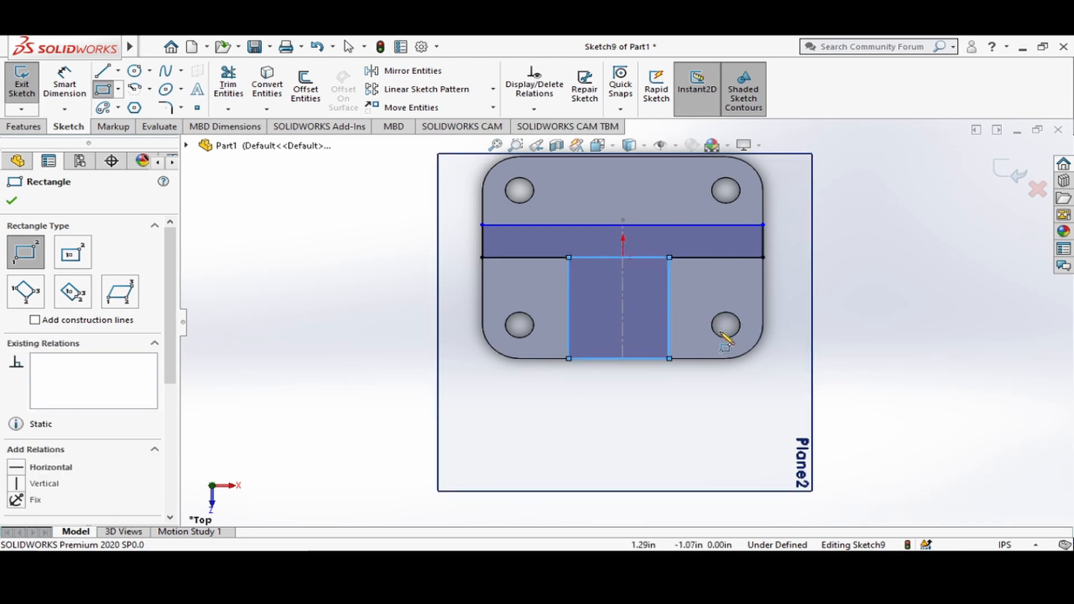
{"action": "key", "text": "Escape"}
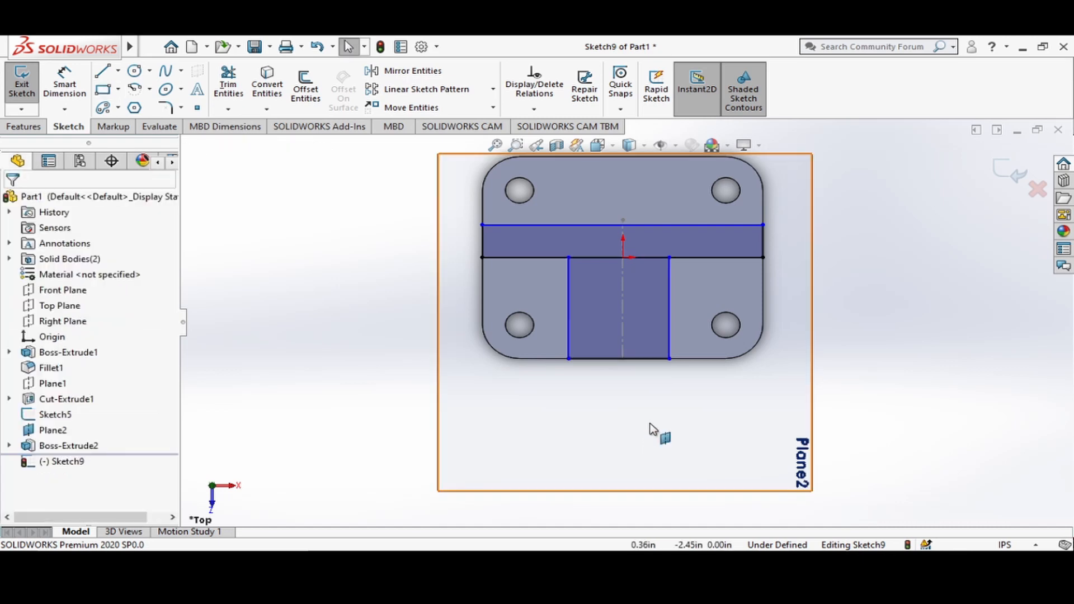
Make the lower rectangle's front edge equal in length to the full-width rectangle's short side.
{"action": "left_click", "coordinate": [645, 360]}
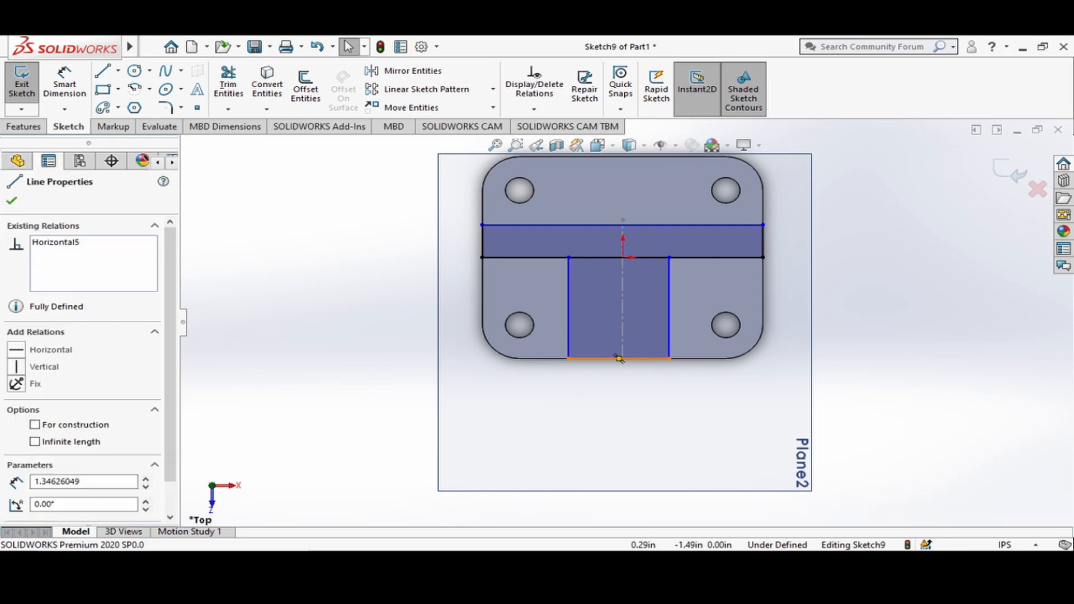
{"action": "left_click", "coordinate": [482, 249], "text": "ctrl"}
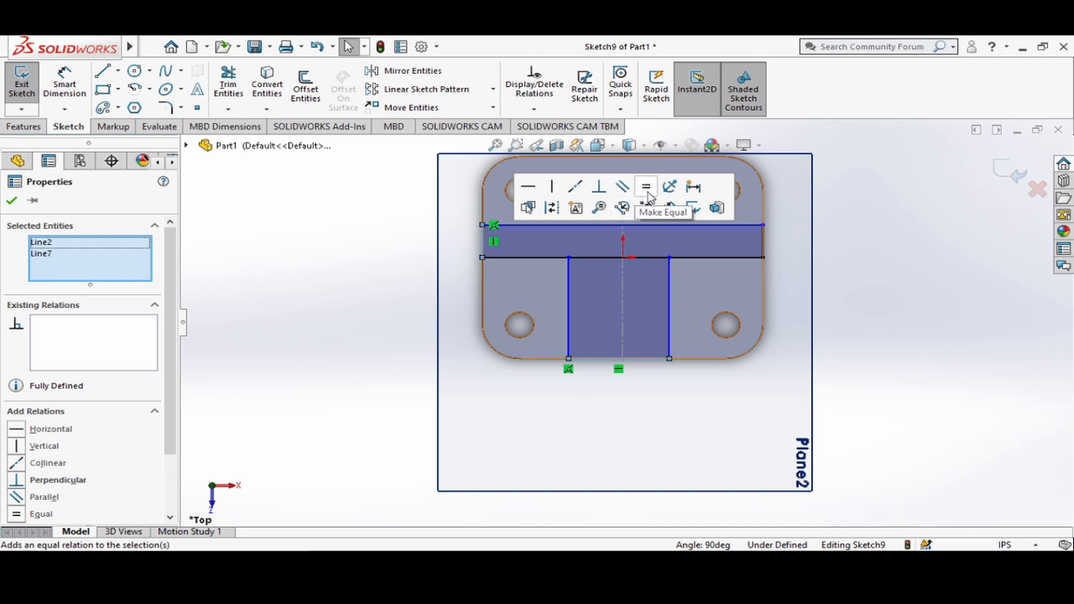
{"action": "left_click", "coordinate": [648, 196]}
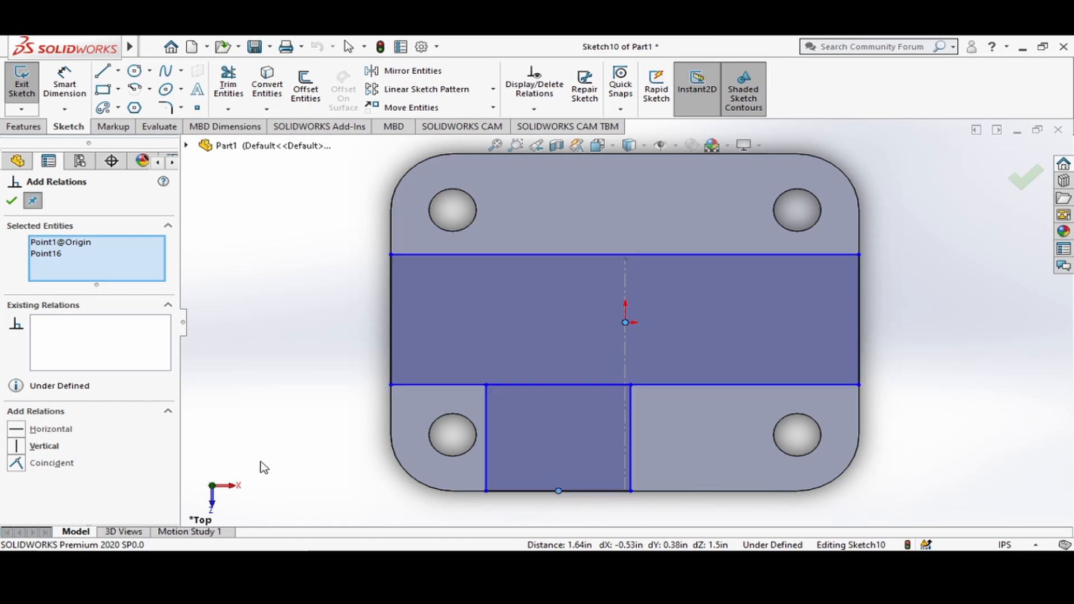
Add a vertical relation between the origin and the midpoint of the lower rectangle's front edge.
{"action": "left_click", "coordinate": [17, 446]}
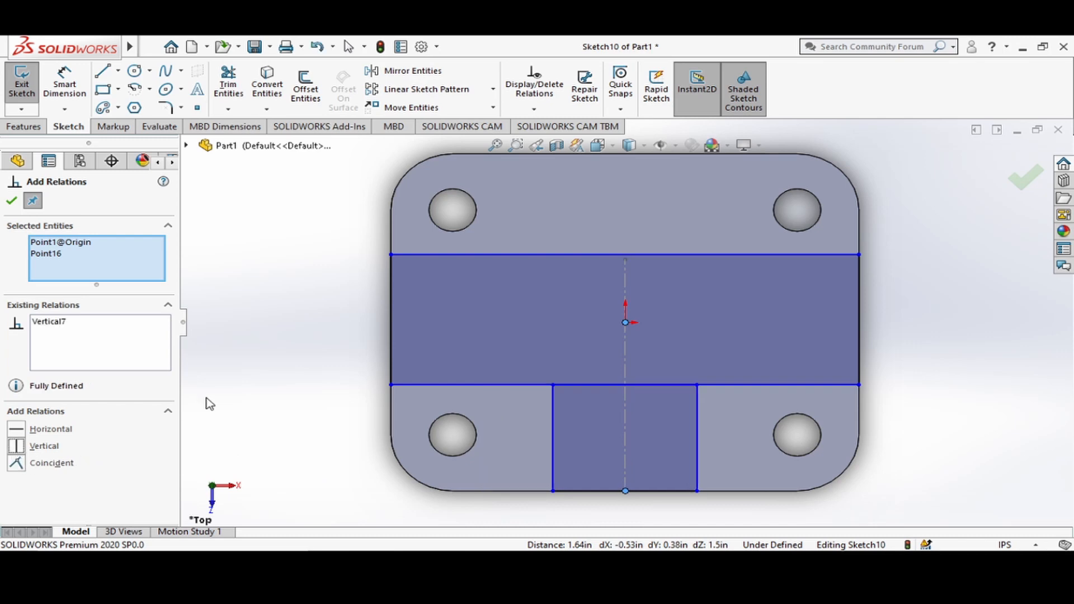
{"action": "left_click", "coordinate": [11, 200]}
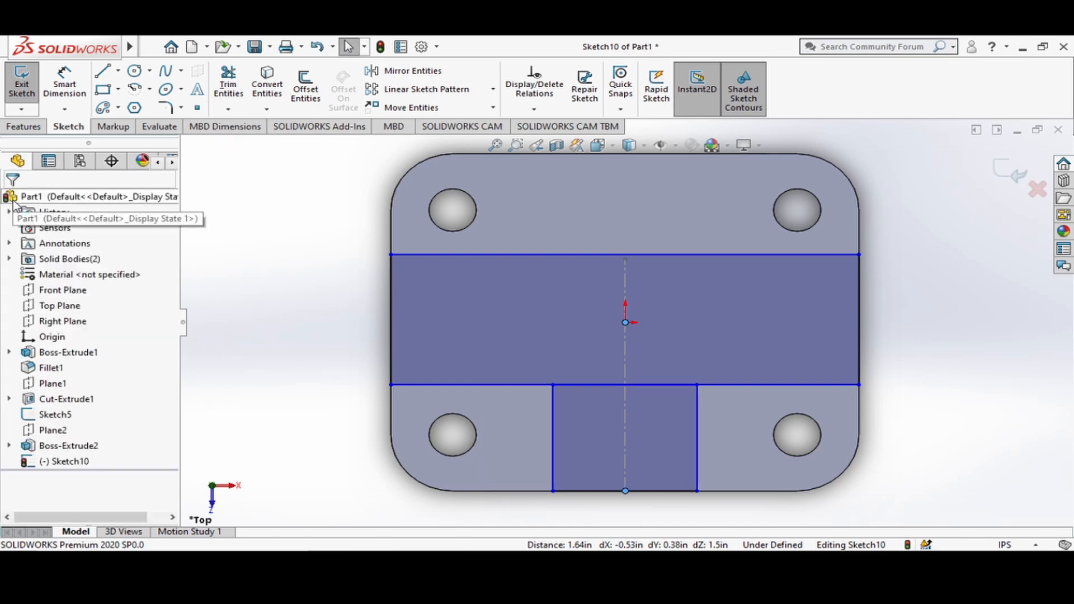
{"action": "left_click", "coordinate": [980, 337]}
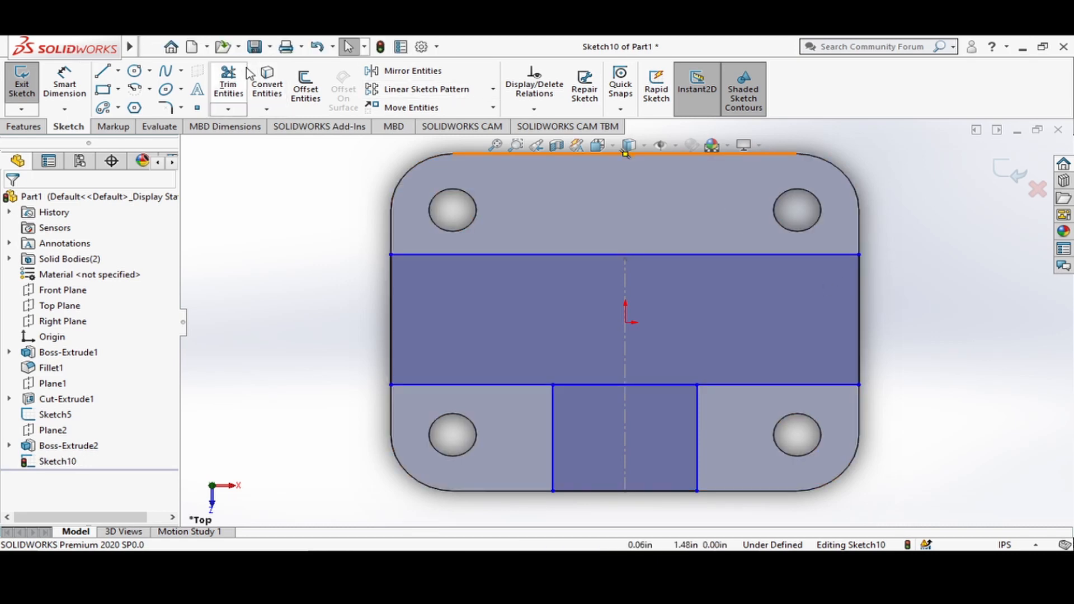
Trim the line segment shared by the two rectangles to merge them into a single T-shaped profile.
{"action": "left_click", "coordinate": [230, 81]}
{"action": "left_click_drag", "start_coordinate": [683, 321], "coordinate": [661, 404]}
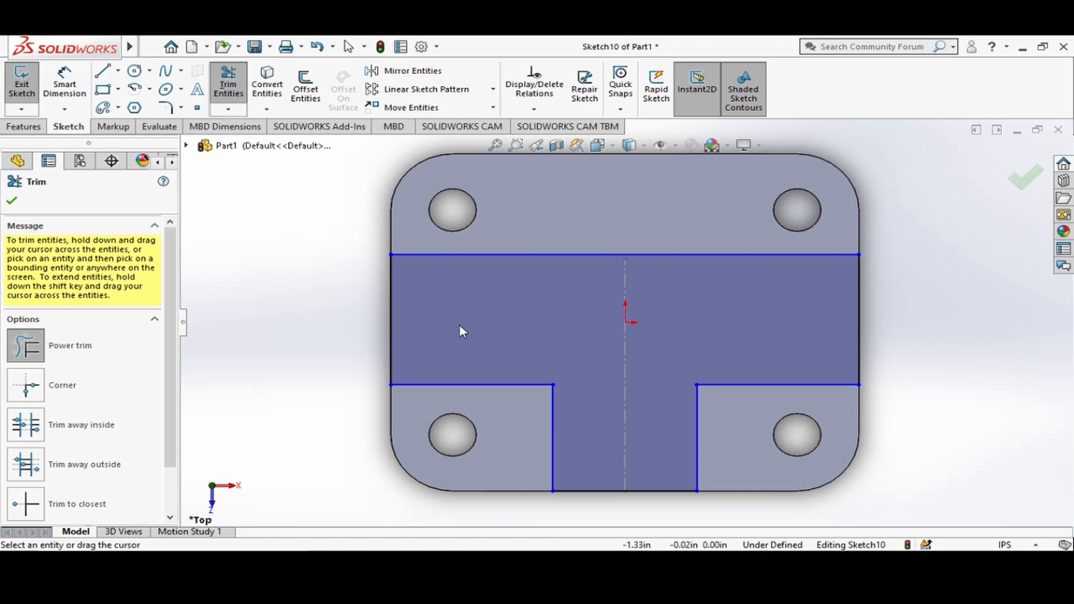
{"action": "key", "text": "Escape"}
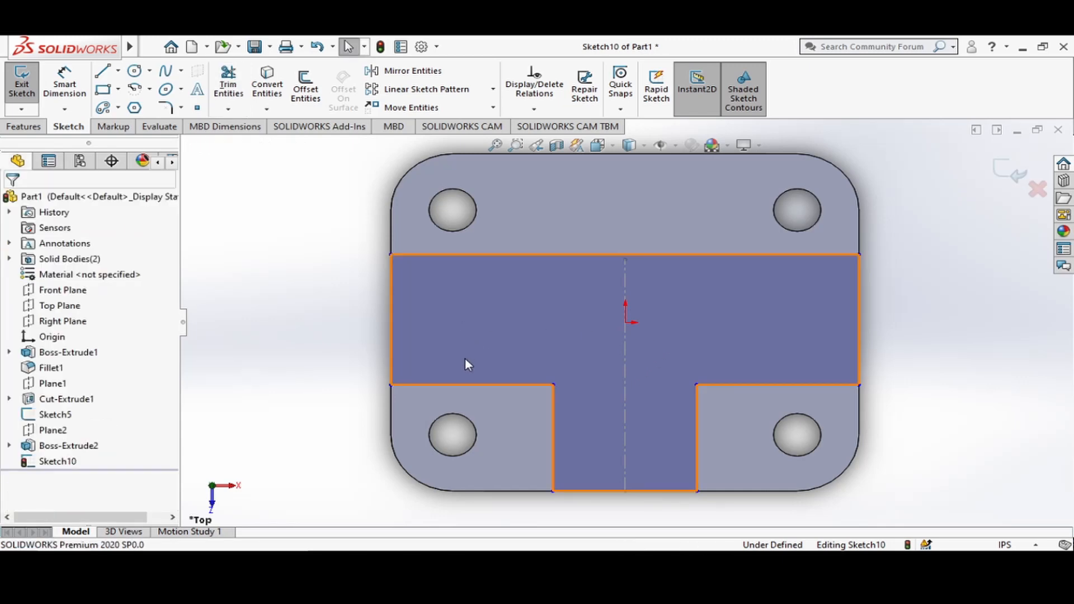
Make the two horizontal lines on either side of the T-profile's stem equal in length.
{"action": "left_click", "coordinate": [483, 386]}
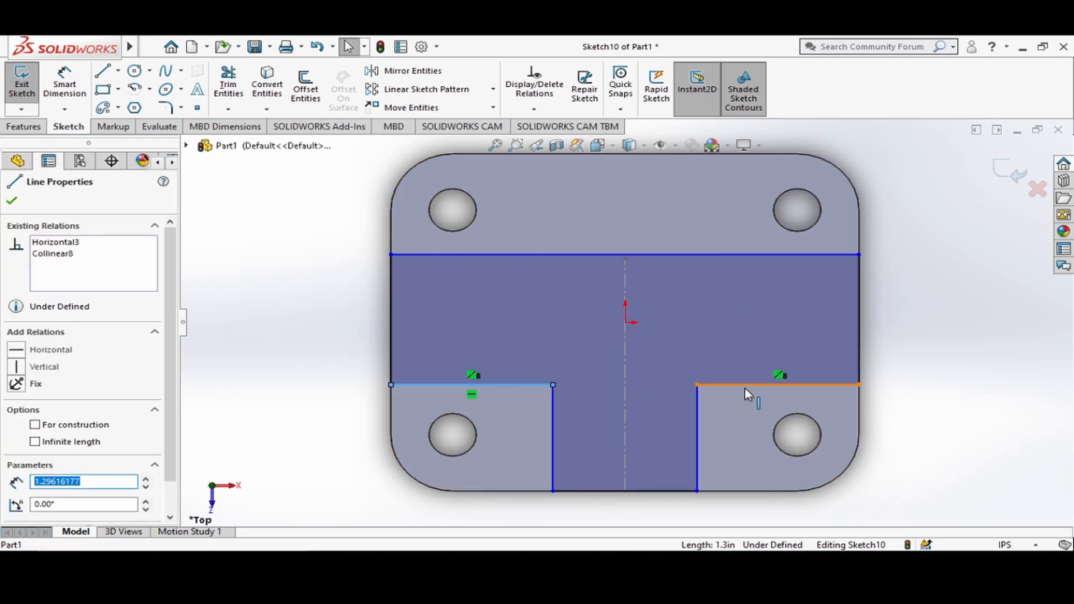
{"action": "left_click", "coordinate": [744, 387], "text": "ctrl"}
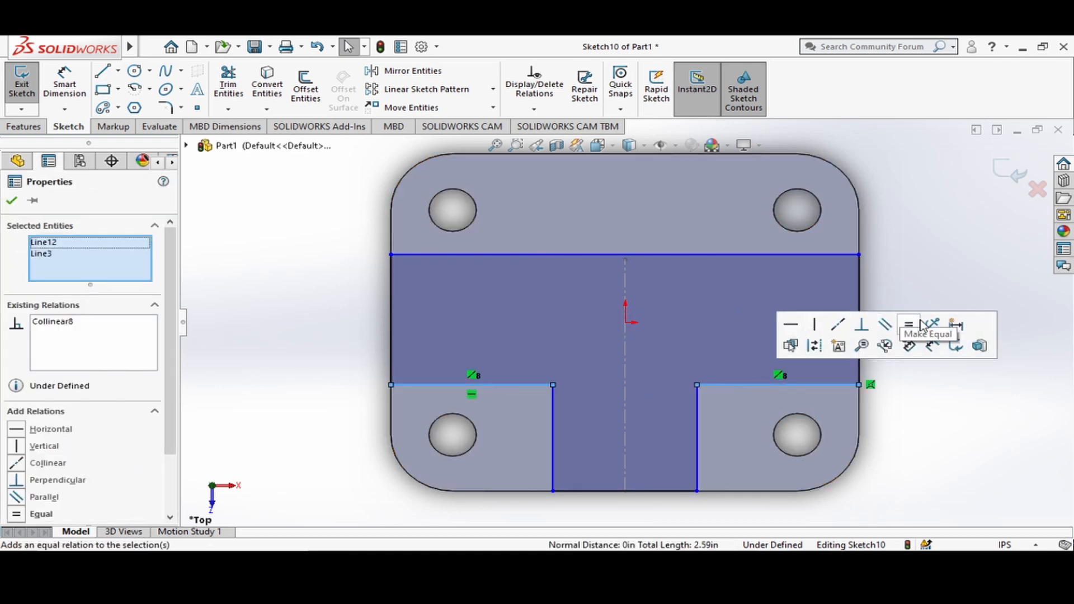
{"action": "left_click", "coordinate": [914, 328]}
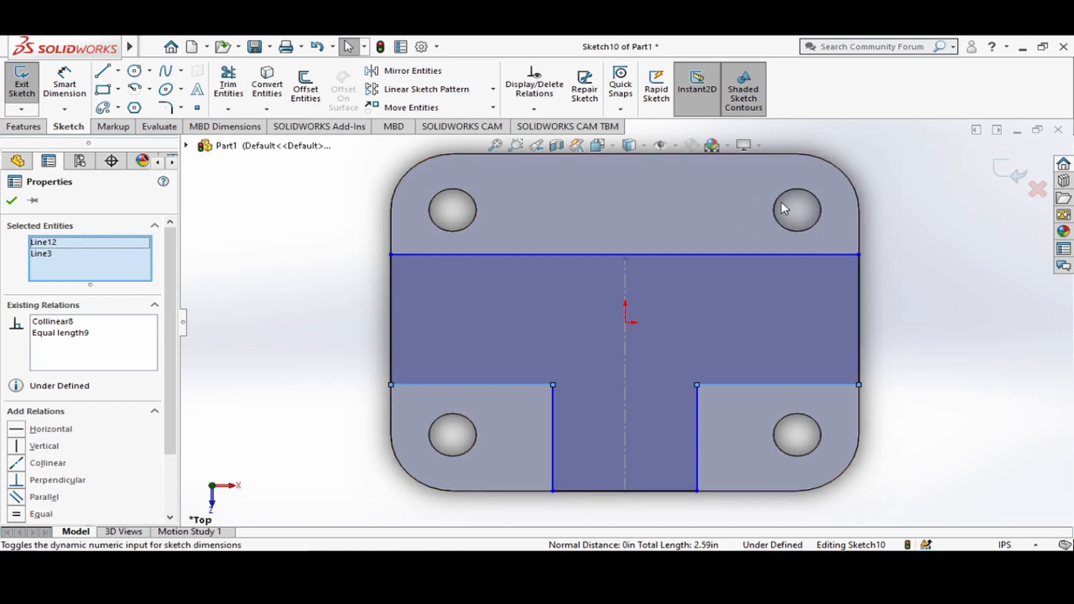
Display the sketch relations to check the T-profile's constraints and hide them again.
{"action": "left_click", "coordinate": [660, 146]}
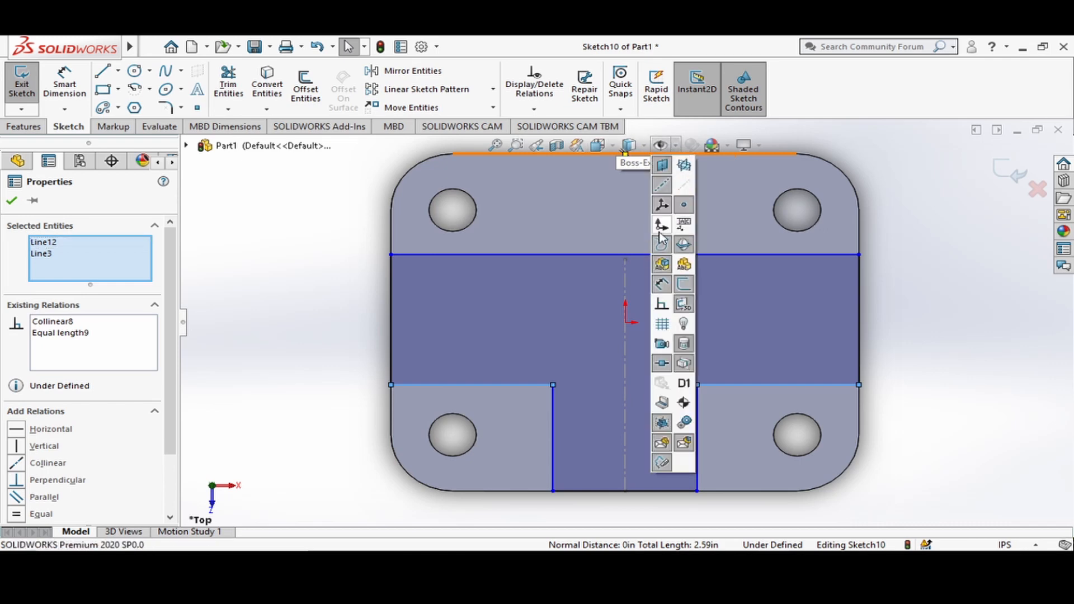
{"action": "left_click", "coordinate": [662, 323]}
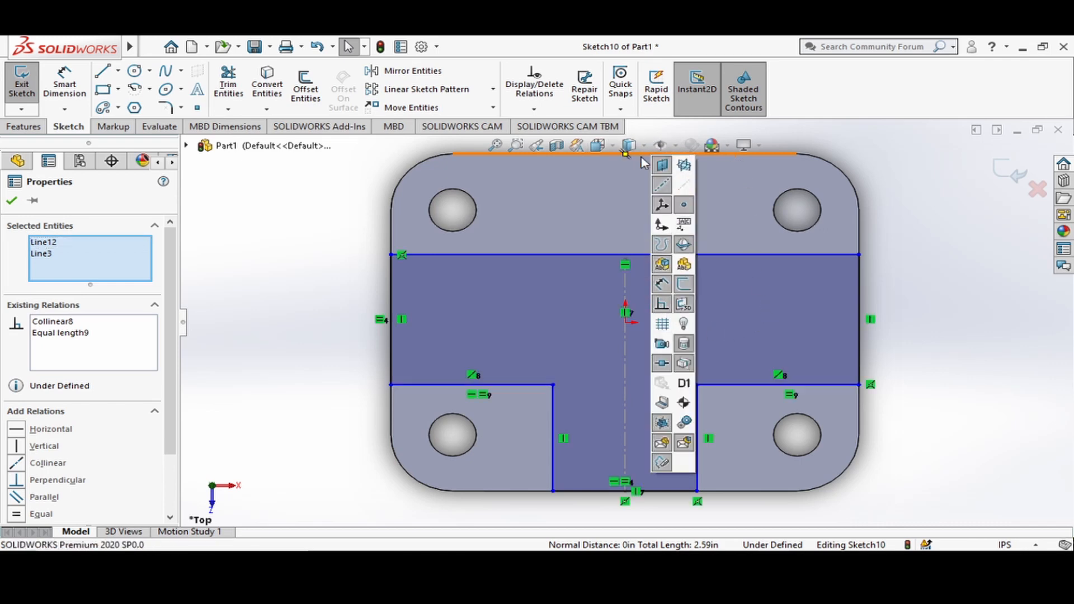
{"action": "left_click", "coordinate": [663, 305]}
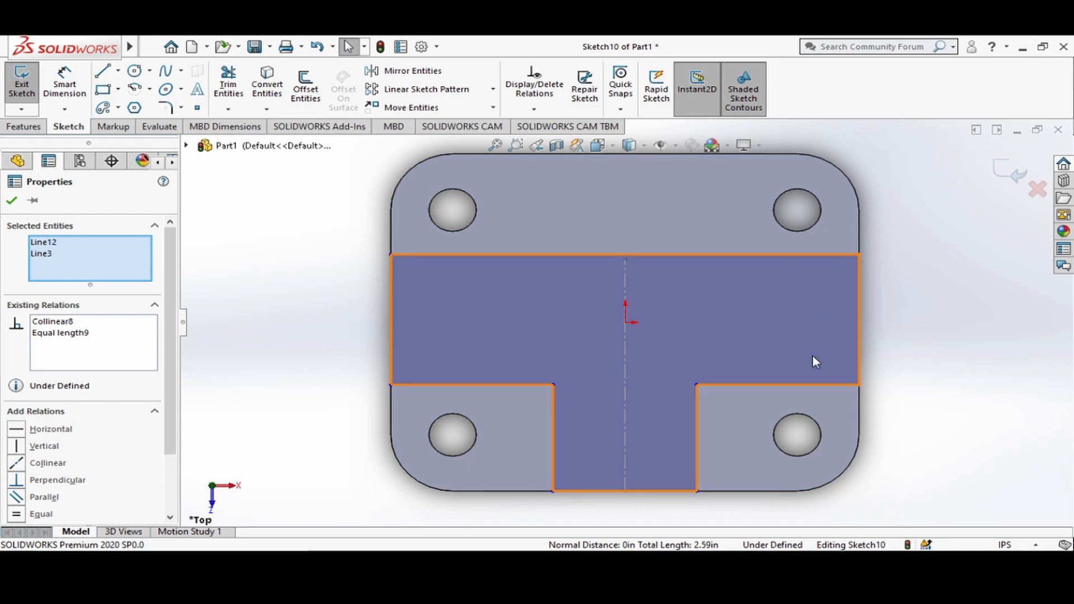
Dimension the end edge of the T-profile's crossbar to 0.31 in.
{"action": "left_click", "coordinate": [71, 88]}
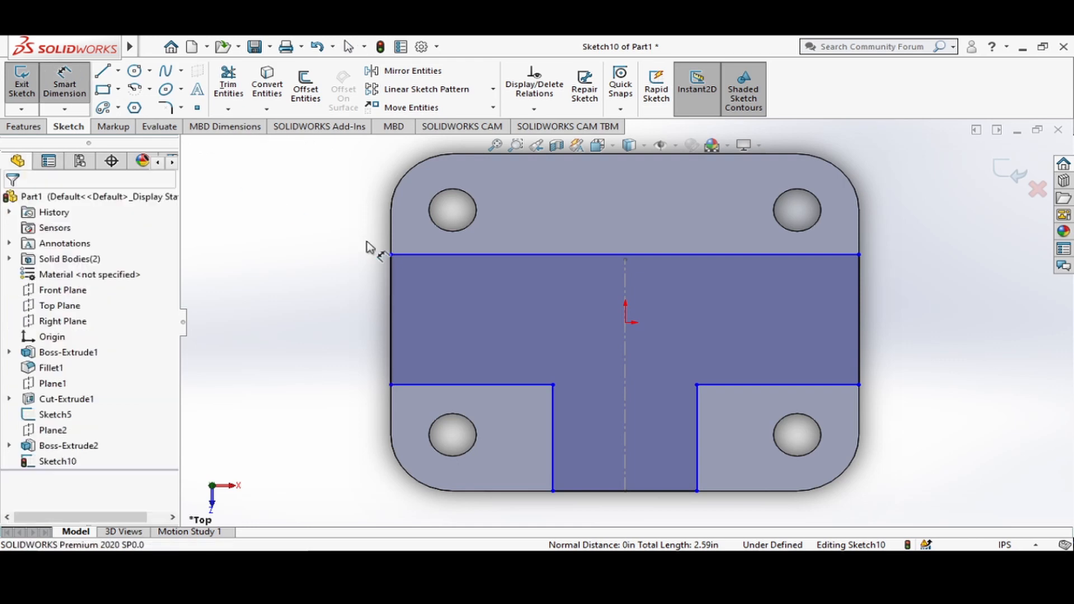
{"action": "left_click", "coordinate": [862, 332]}
{"action": "left_click", "coordinate": [1031, 320]}
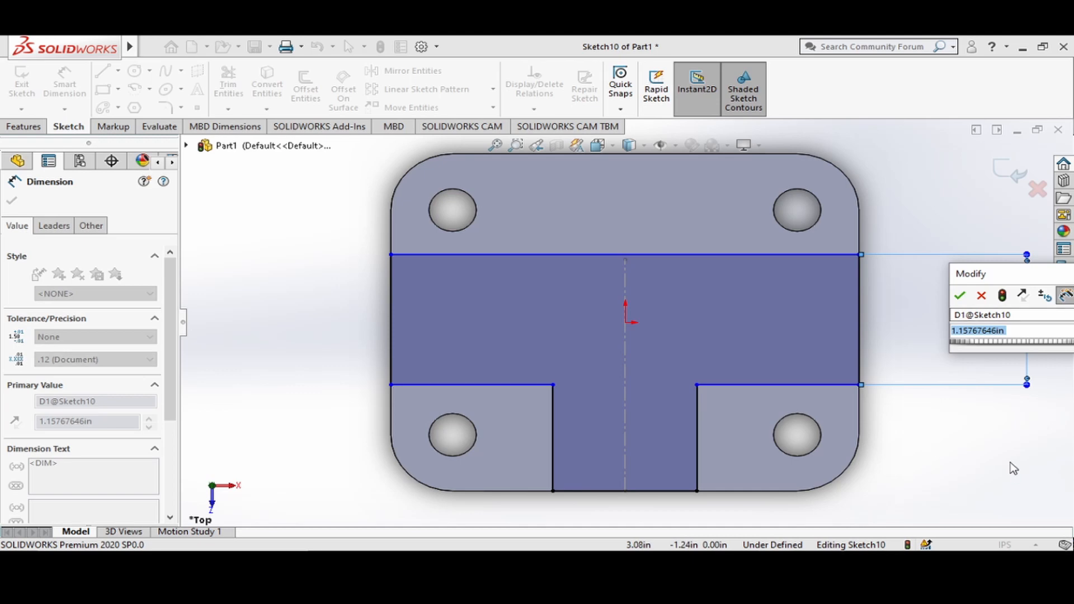
{"action": "type", "text": ".31"}
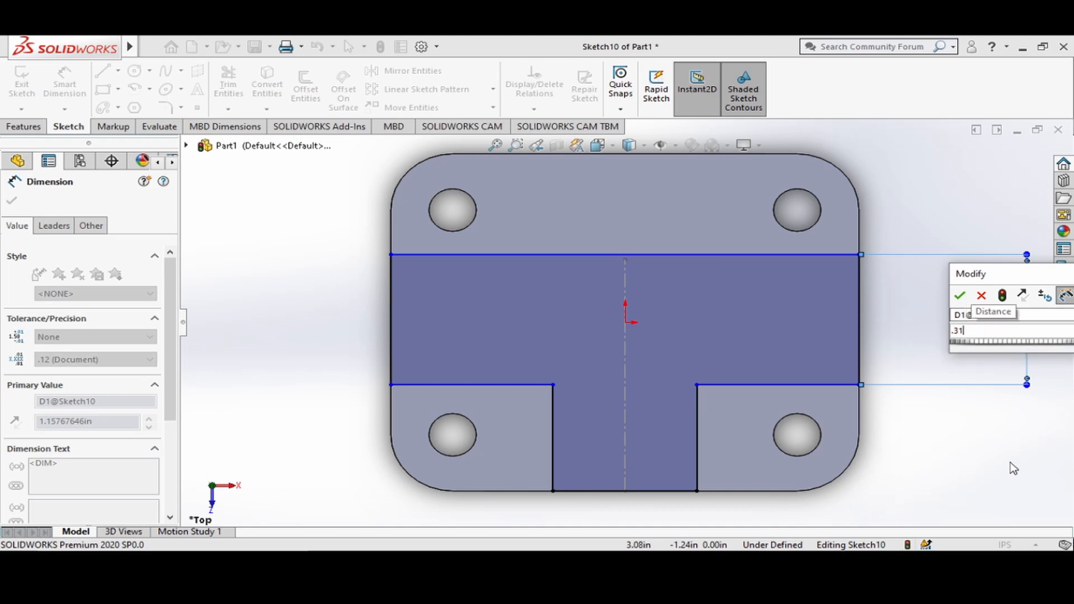
{"action": "key", "text": "Return"}
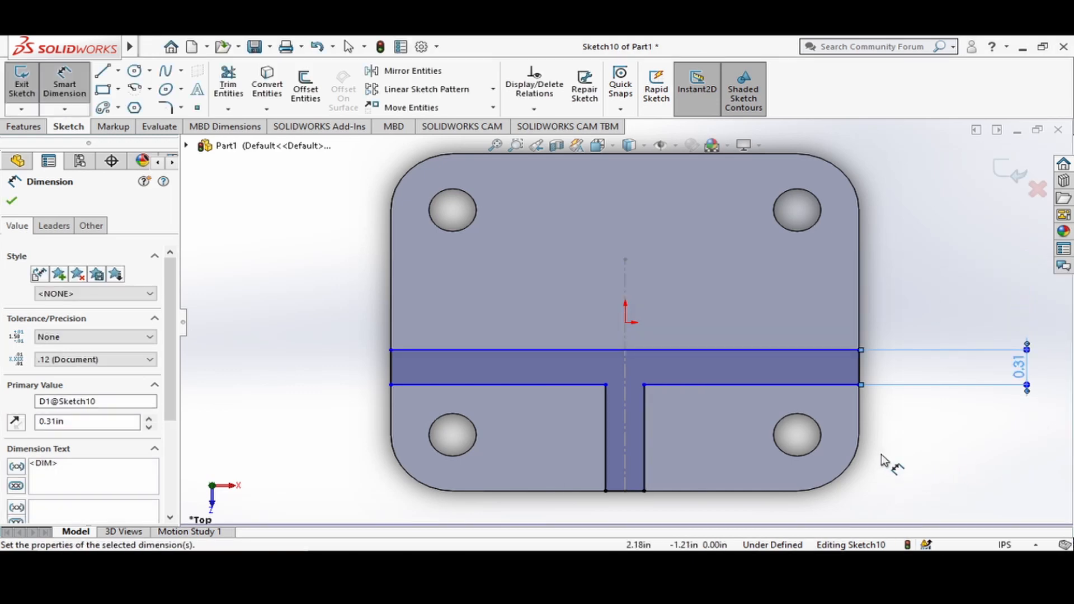
Dimension the vertical distance from the origin to the crossbar's lower corner as 0.155 in.
{"action": "left_click", "coordinate": [626, 323]}
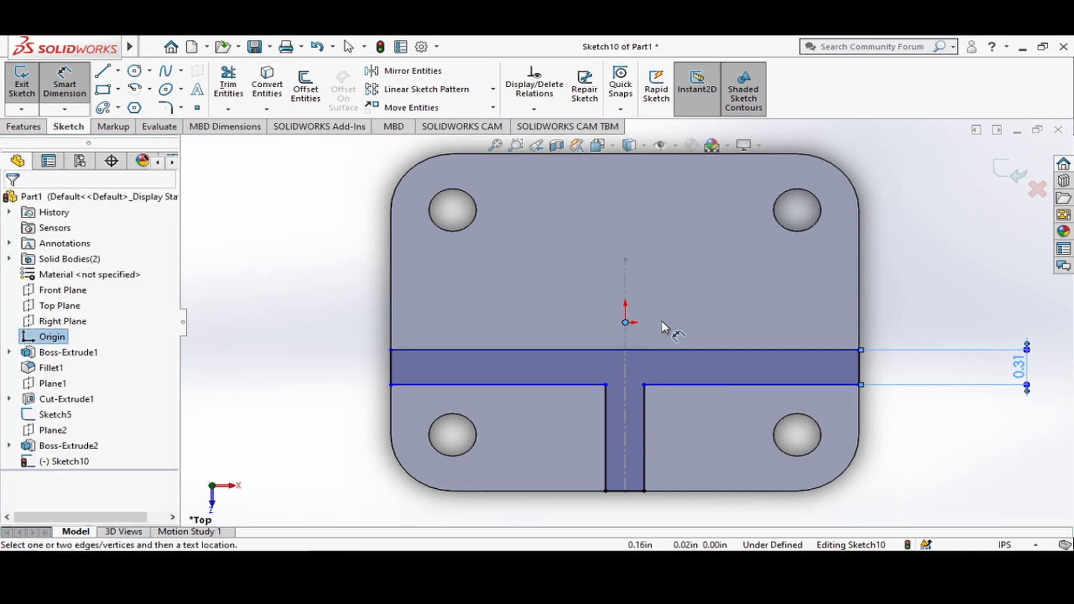
{"action": "left_click", "coordinate": [860, 385]}
{"action": "left_click", "coordinate": [977, 368]}
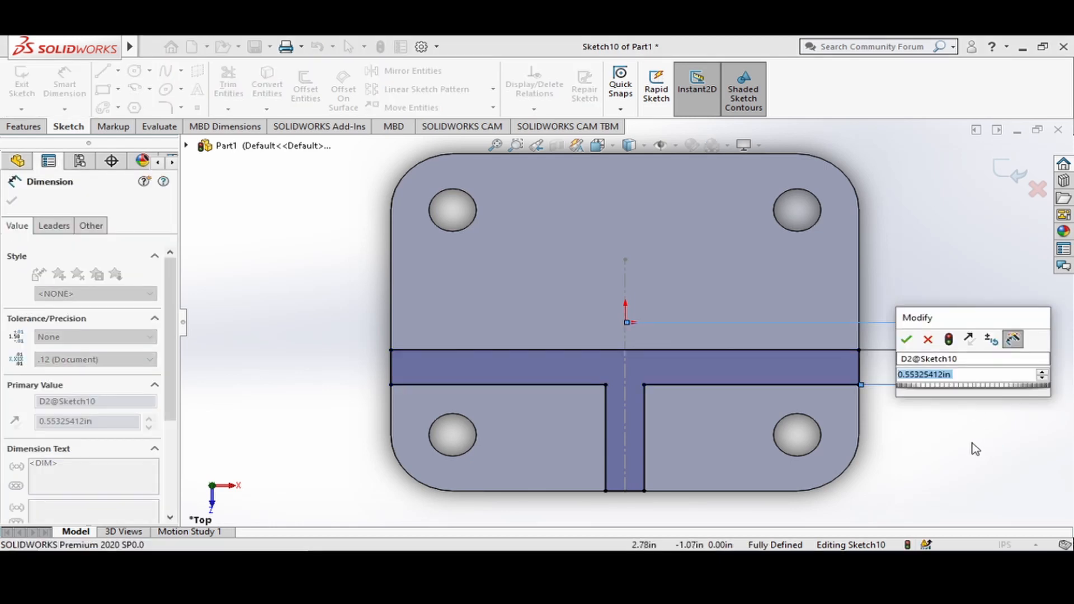
{"action": "type", "text": ".155"}
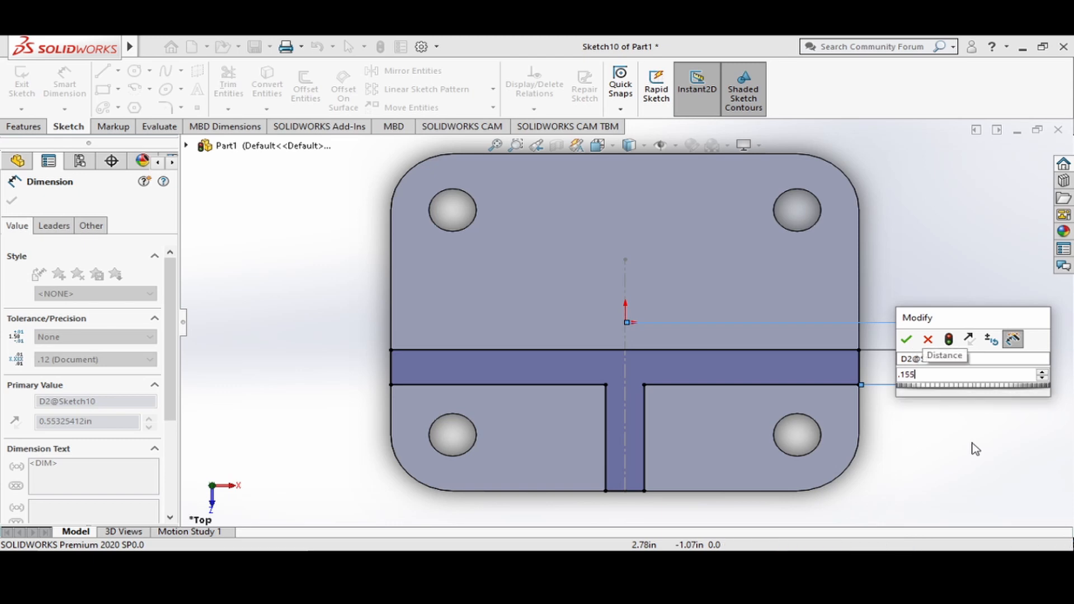
{"action": "key", "text": "Return"}
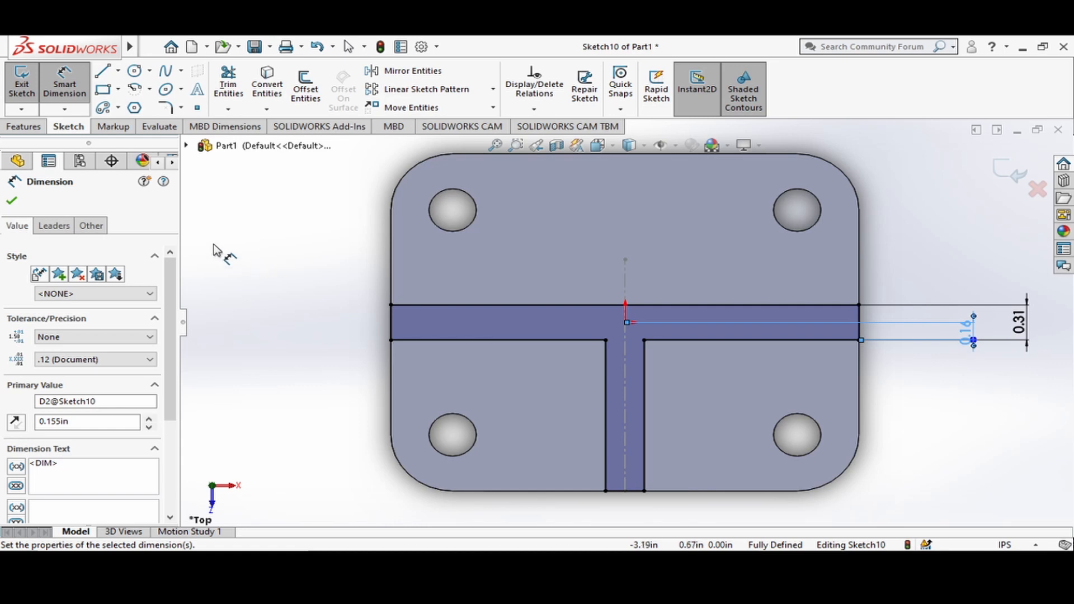
{"action": "left_click", "coordinate": [12, 200]}
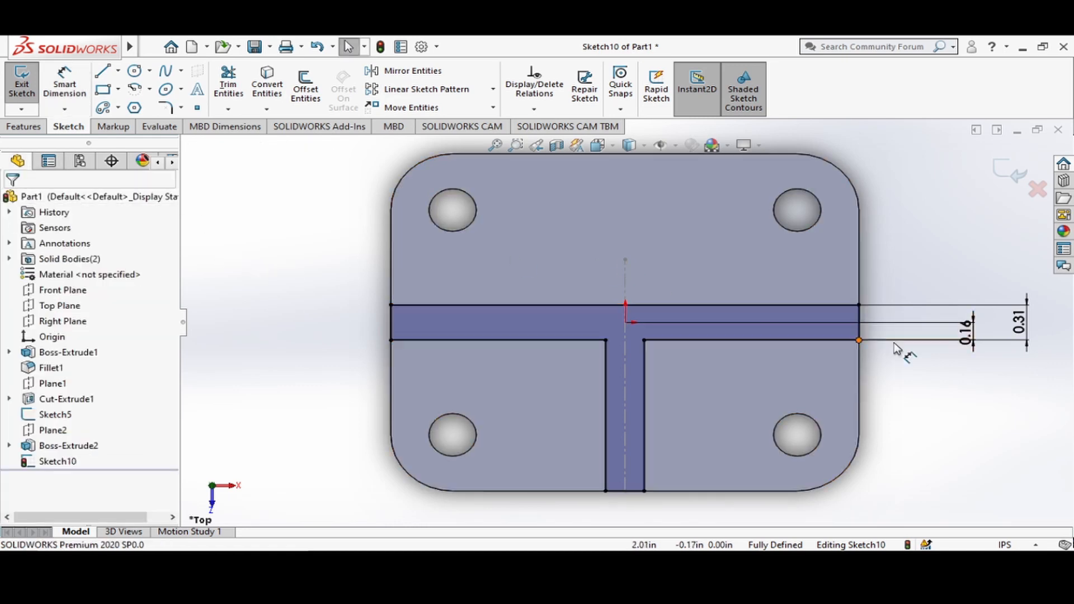
Reposition the text of the vertical 0.16 in dimension beside the T-profile's crossbar.
{"action": "left_click", "coordinate": [967, 333]}
{"action": "left_click_drag", "start_coordinate": [964, 324], "coordinate": [966, 343]}
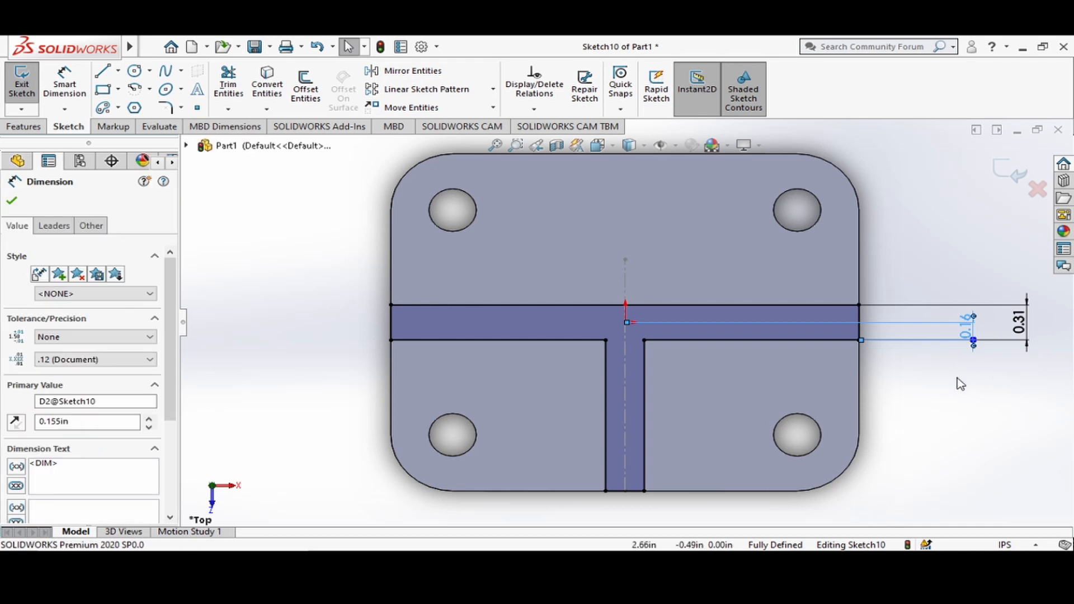
{"action": "left_click", "coordinate": [961, 385]}
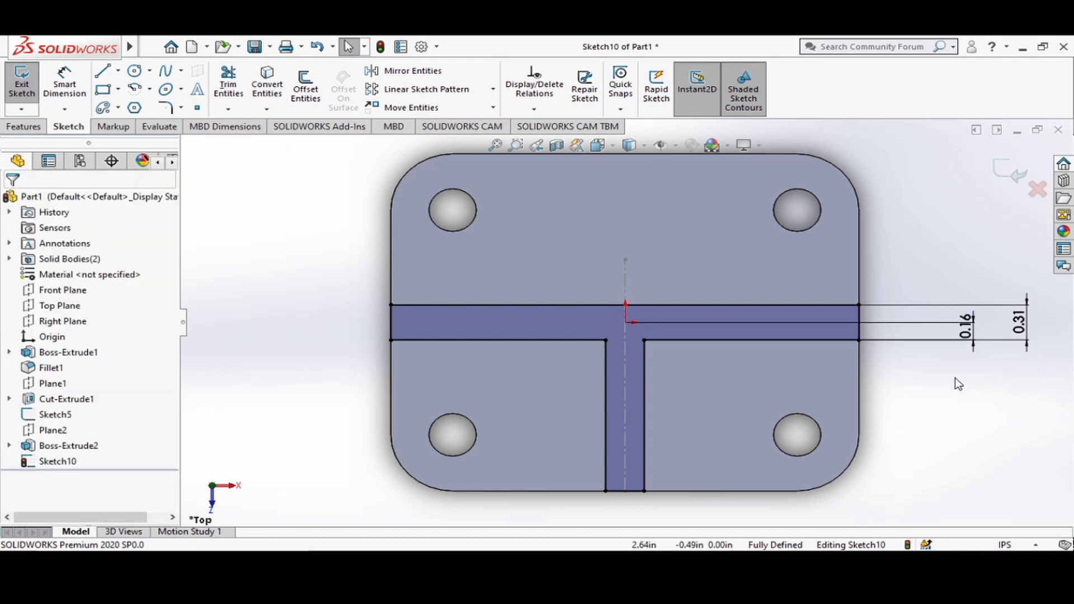
Show Plane2, Plane1 and the hidden upper plate, and exit the T-profile sketch.
{"action": "scroll", "coordinate": [626, 323], "scroll_direction": "up", "scroll_amount": 3}
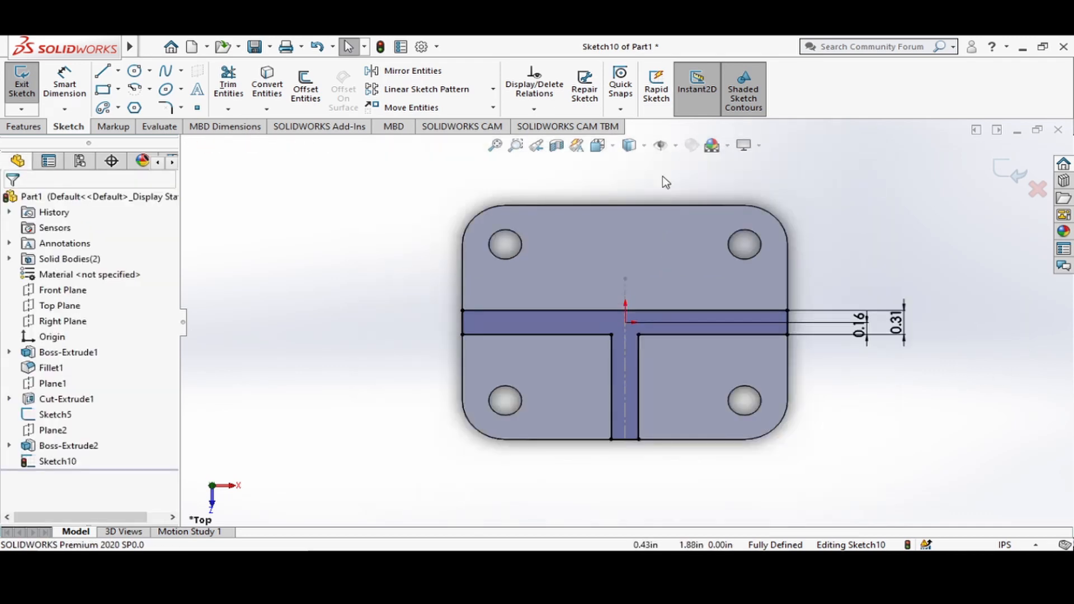
{"action": "left_click", "coordinate": [29, 435]}
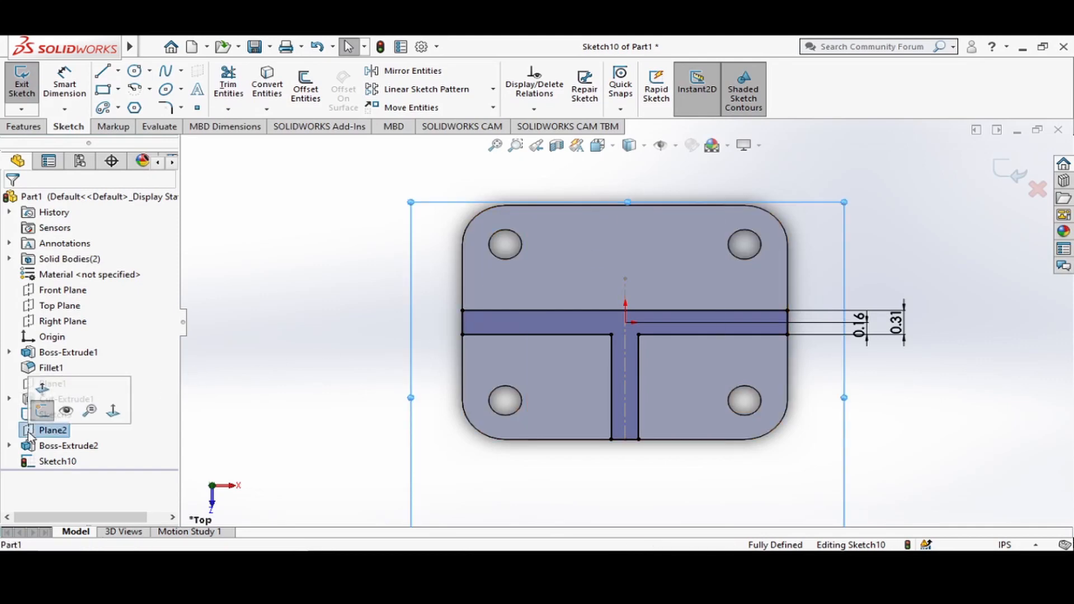
{"action": "left_click", "coordinate": [67, 413]}
{"action": "left_click", "coordinate": [56, 383]}
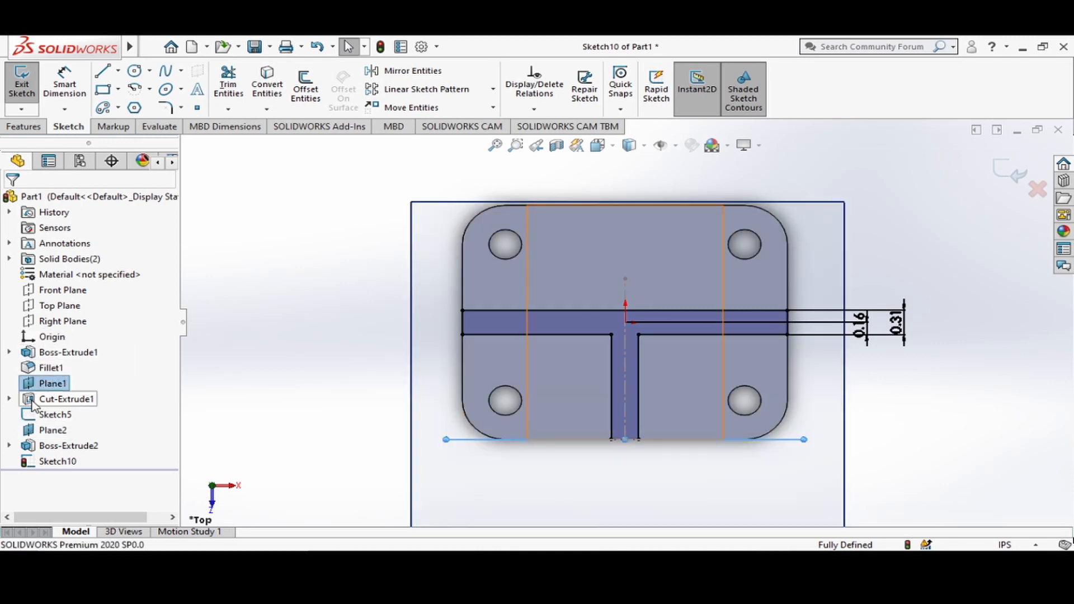
{"action": "left_click", "coordinate": [31, 447]}
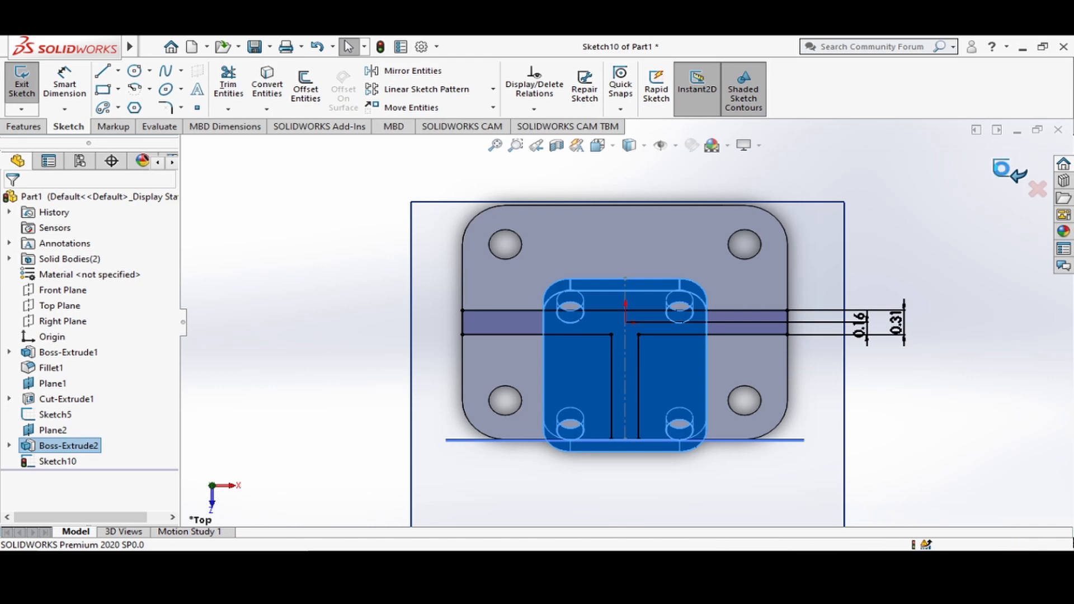
{"action": "left_click", "coordinate": [1004, 173]}
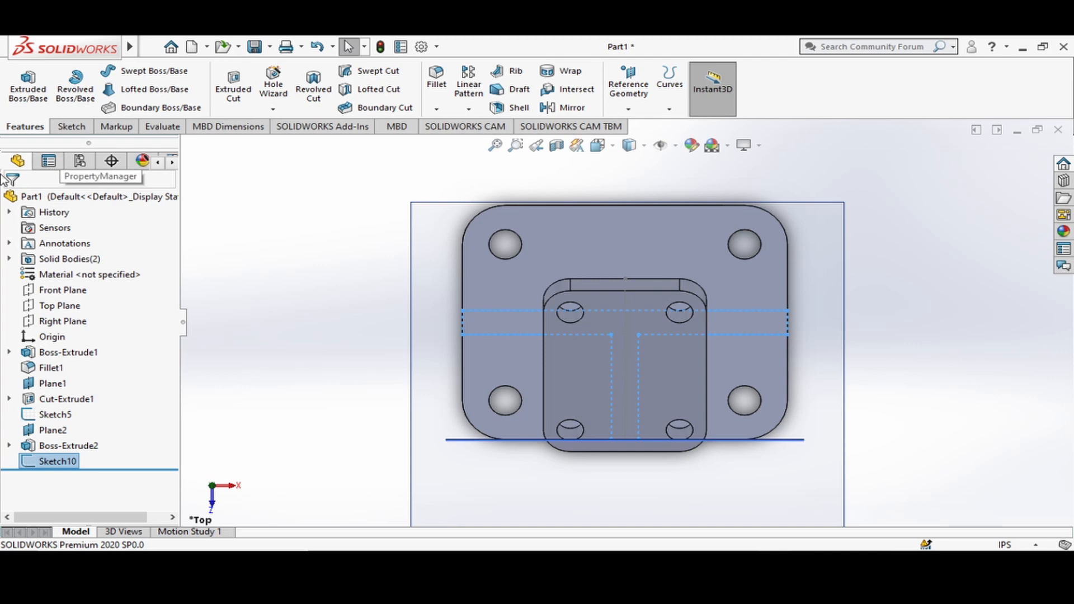
Extrude the T-profile up to the underside face of the inclined upper plate, merging the result.
{"action": "left_click", "coordinate": [33, 91]}
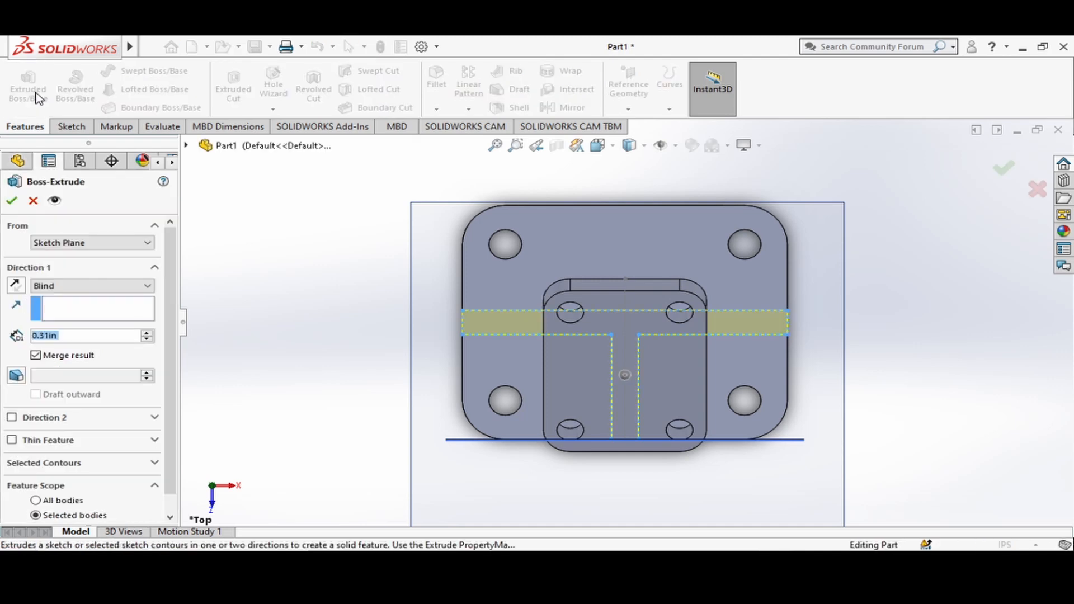
{"action": "left_click", "coordinate": [614, 147]}
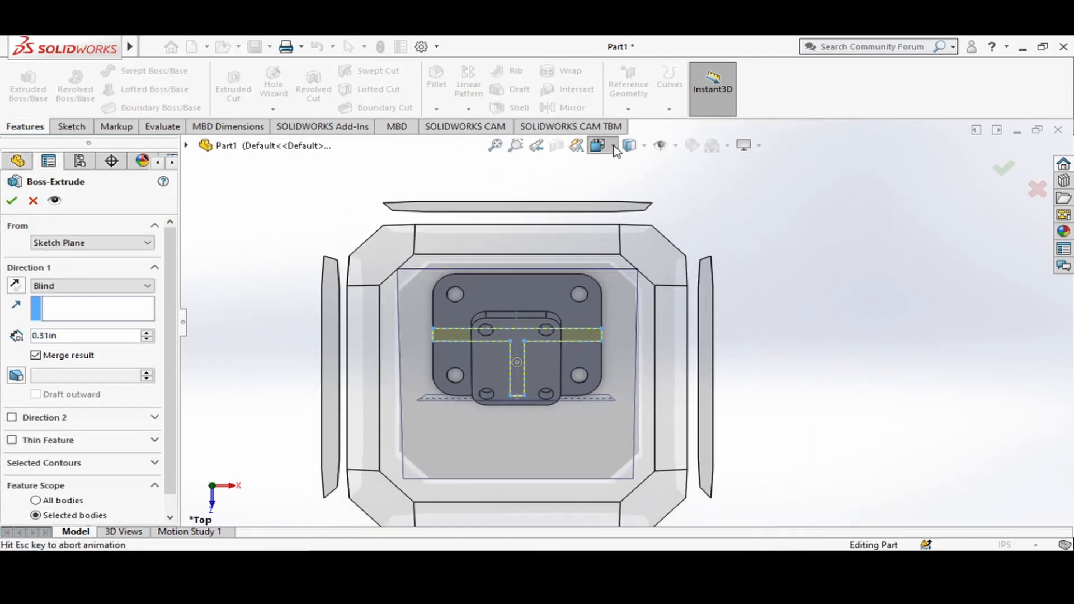
{"action": "left_click", "coordinate": [689, 184]}
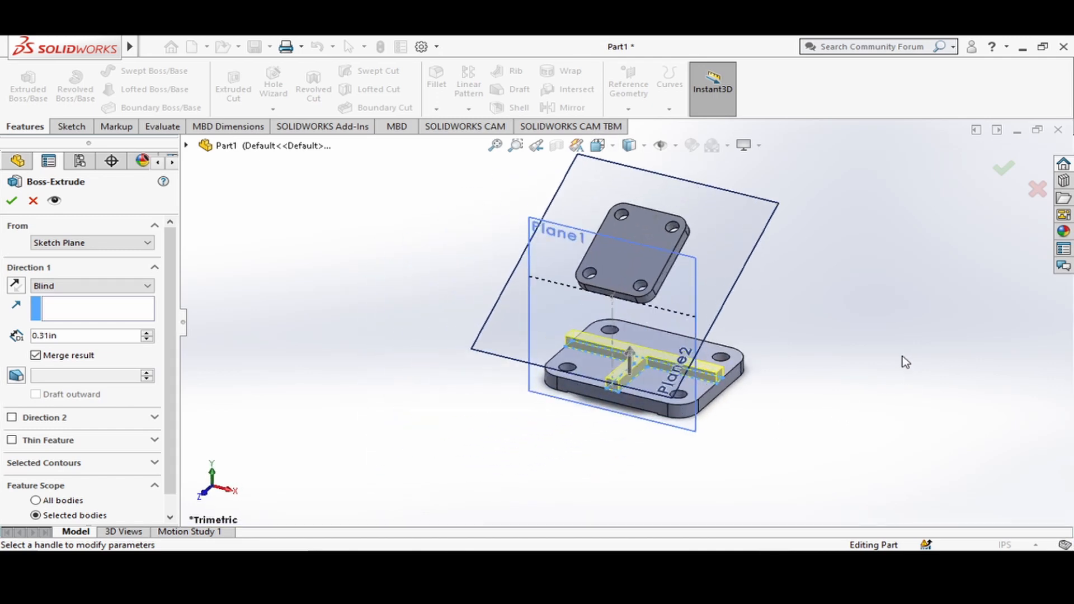
{"action": "middle_click_drag", "start_coordinate": [902, 356], "coordinate": [894, 335]}
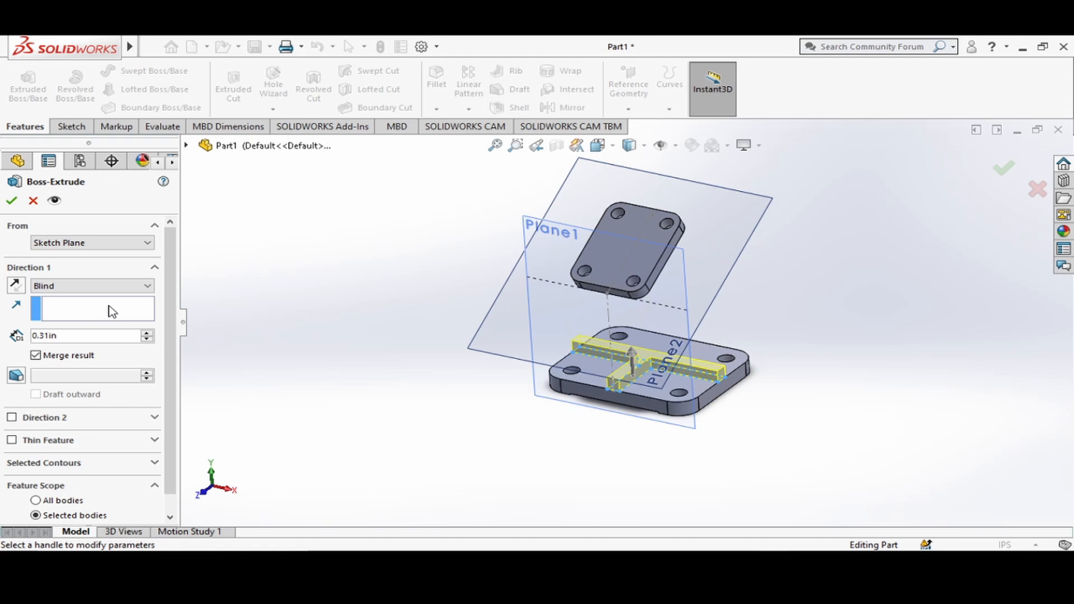
{"action": "left_click", "coordinate": [145, 287]}
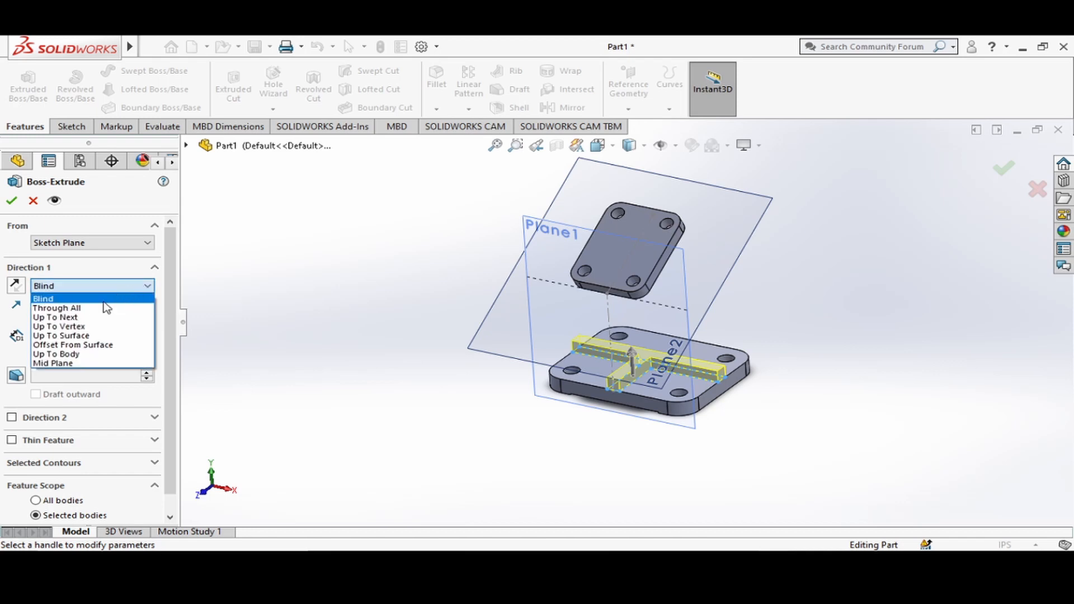
{"action": "left_click", "coordinate": [84, 335]}
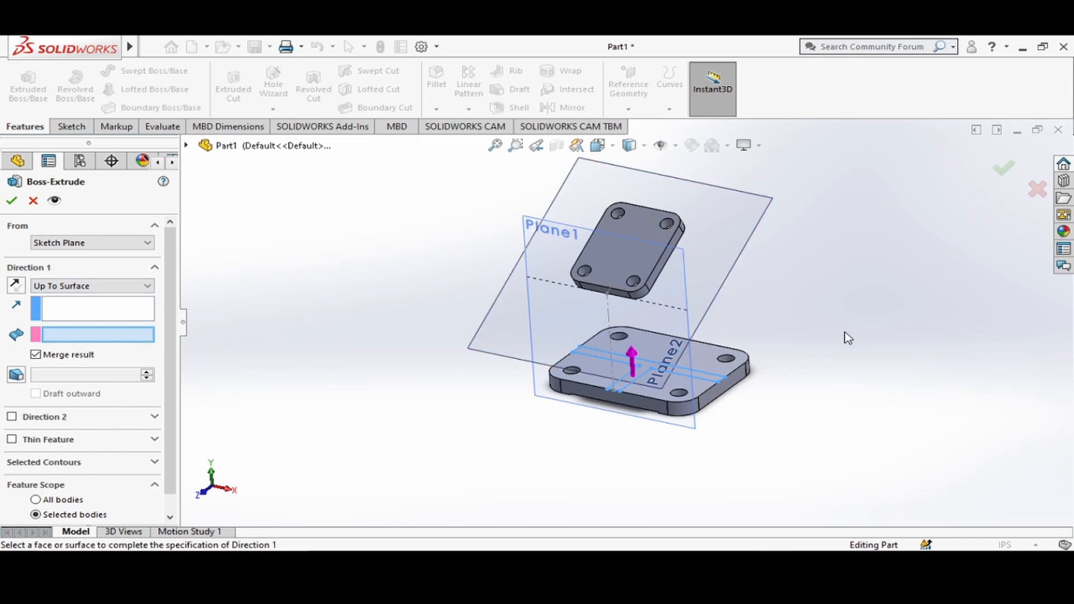
{"action": "middle_click_drag", "start_coordinate": [844, 335], "coordinate": [660, 285]}
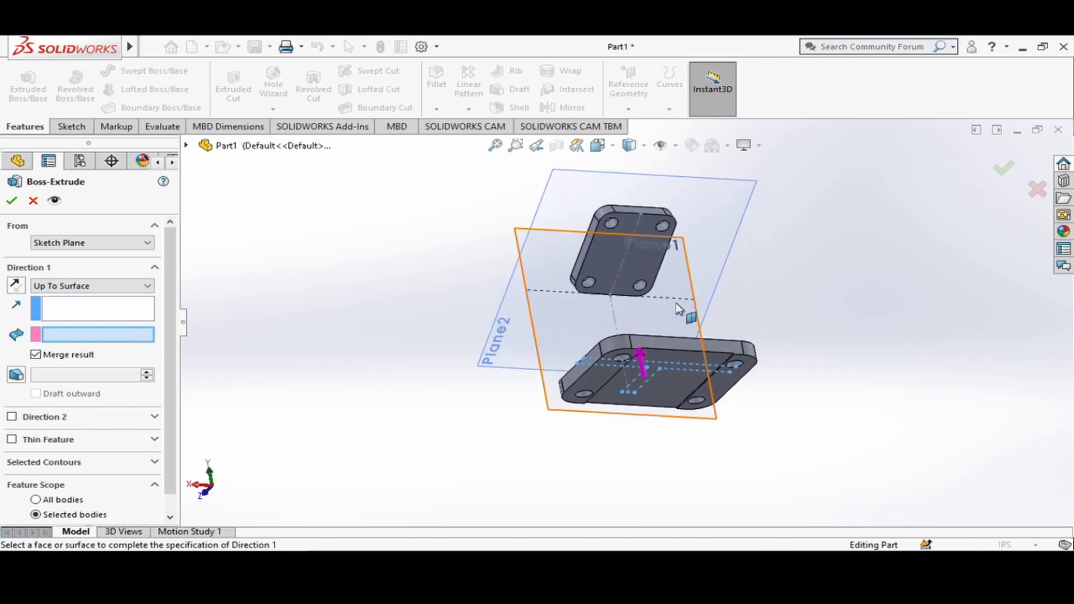
{"action": "left_click", "coordinate": [607, 245]}
{"action": "middle_click_drag", "start_coordinate": [290, 380], "coordinate": [473, 287]}
{"action": "left_click", "coordinate": [617, 148]}
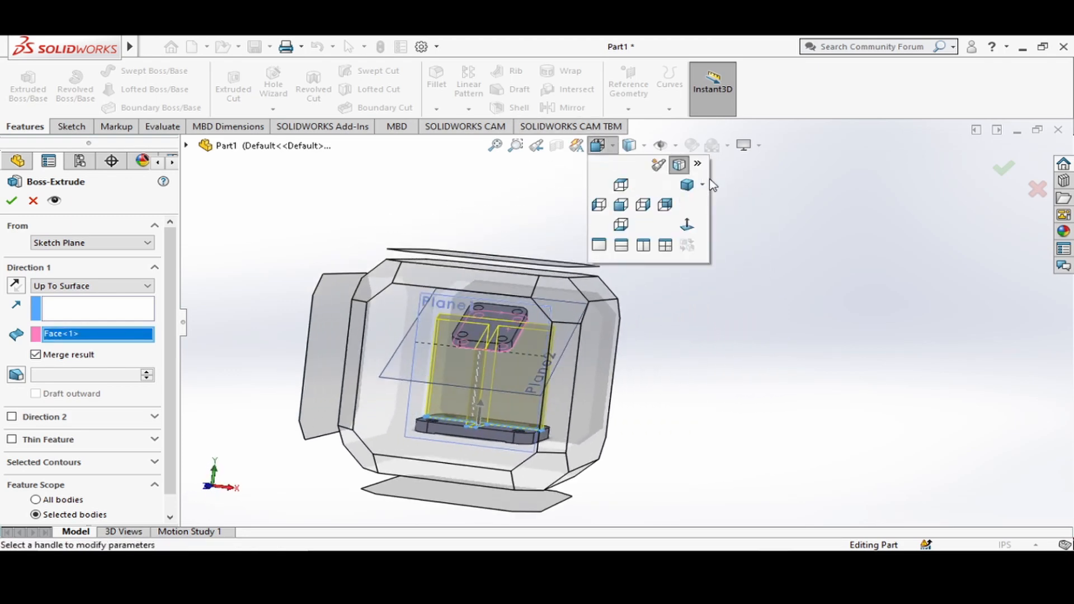
{"action": "left_click", "coordinate": [686, 185]}
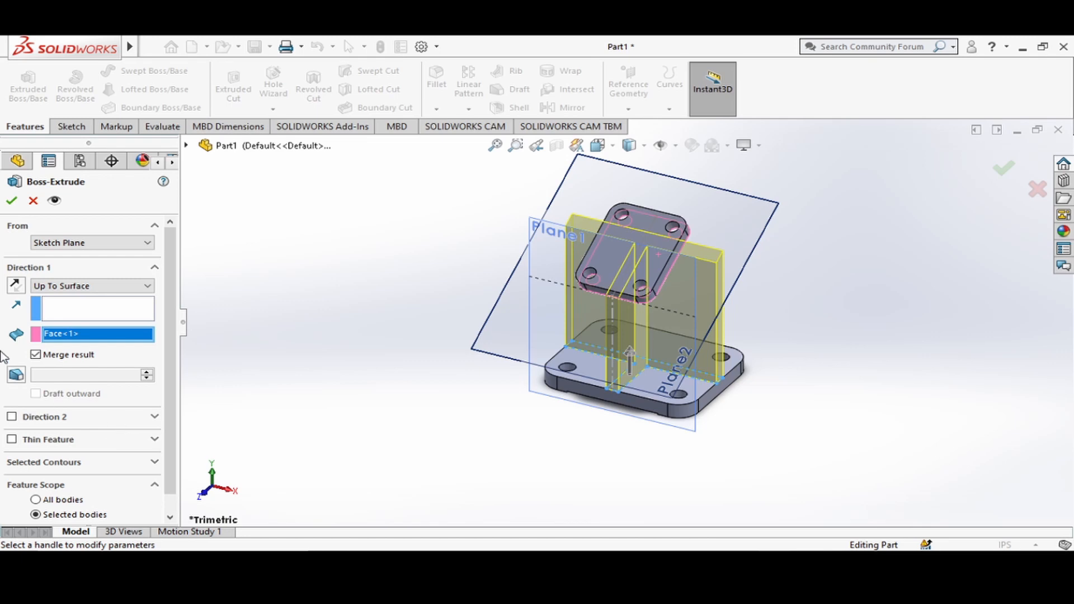
{"action": "left_click", "coordinate": [14, 202]}
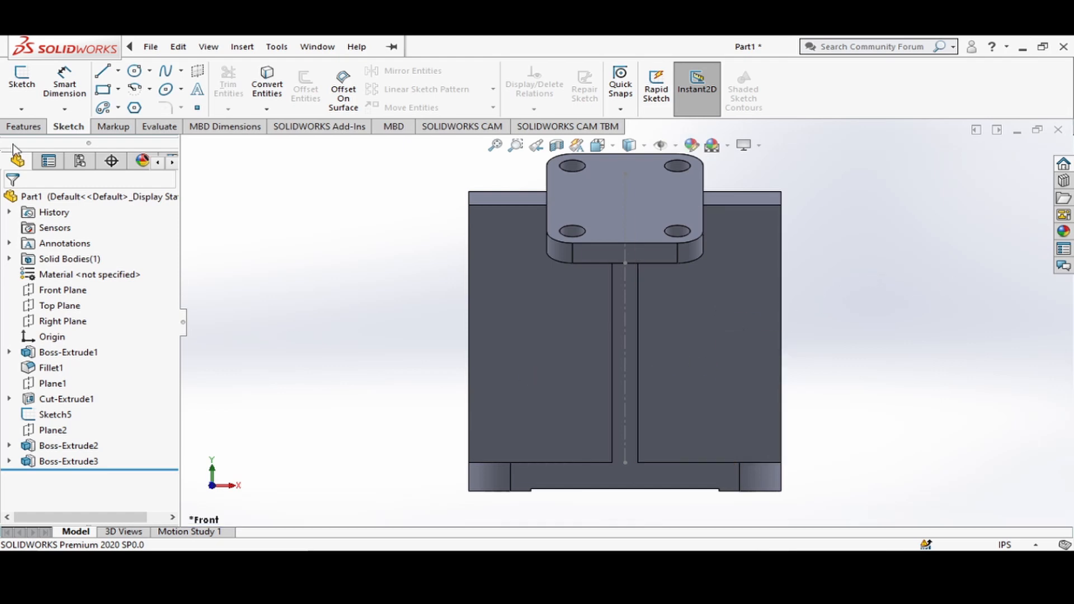
On the support wall's front face right of the stem, sketch a triangle joining its outer corners and the midpoint of the top edge under the plate.
{"action": "left_click", "coordinate": [690, 314]}
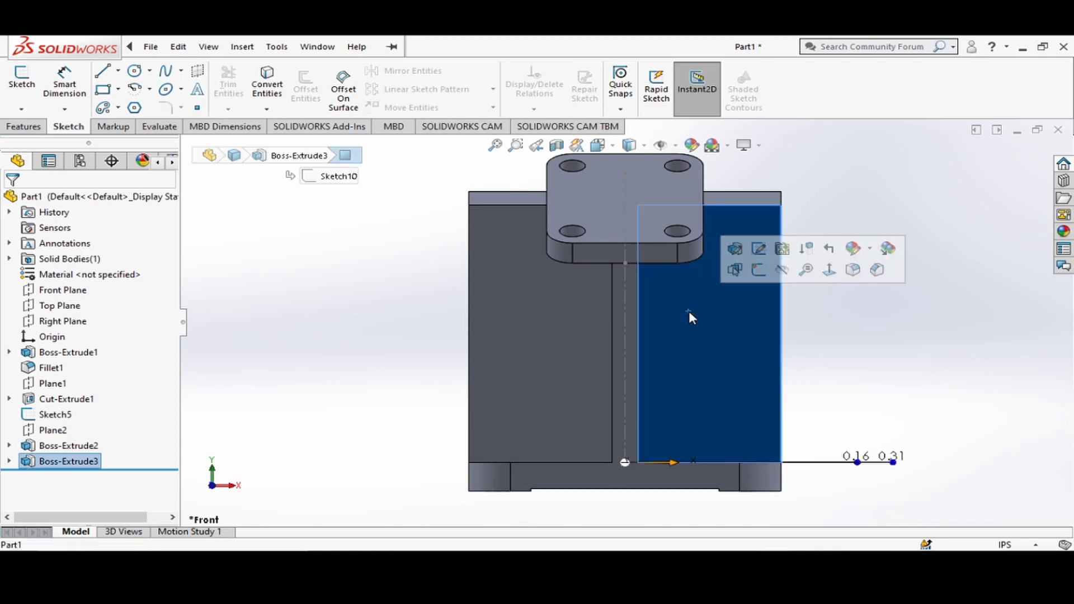
{"action": "left_click", "coordinate": [760, 271]}
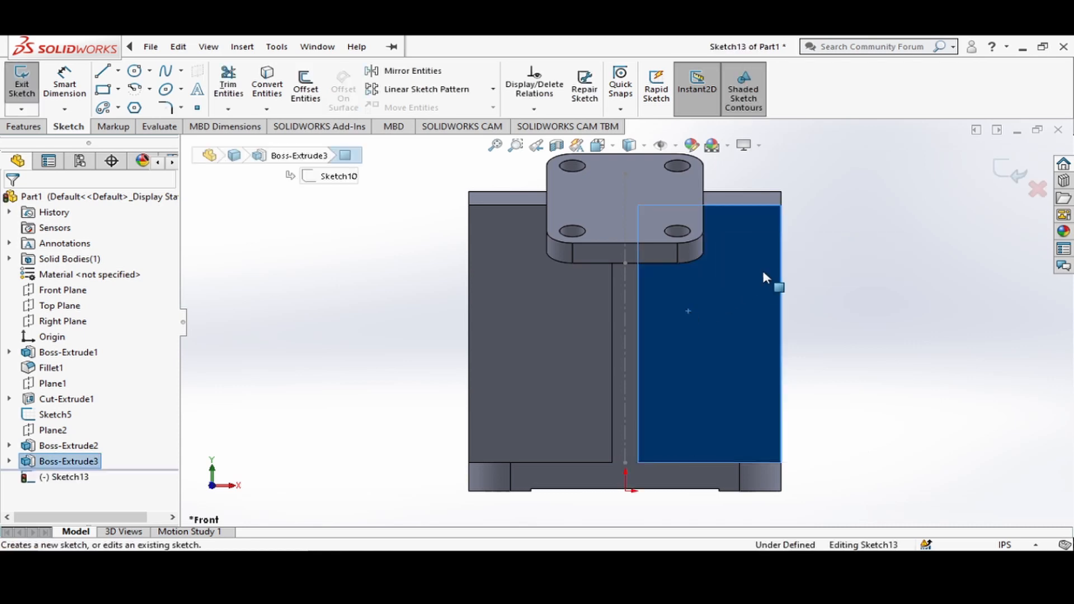
{"action": "left_click", "coordinate": [103, 70]}
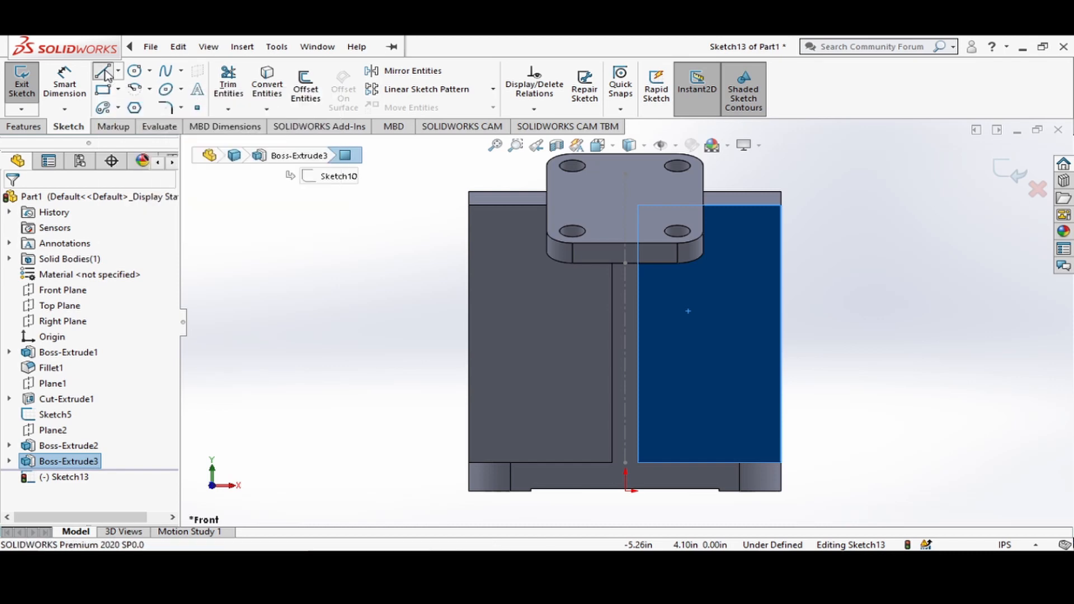
{"action": "left_click", "coordinate": [781, 463]}
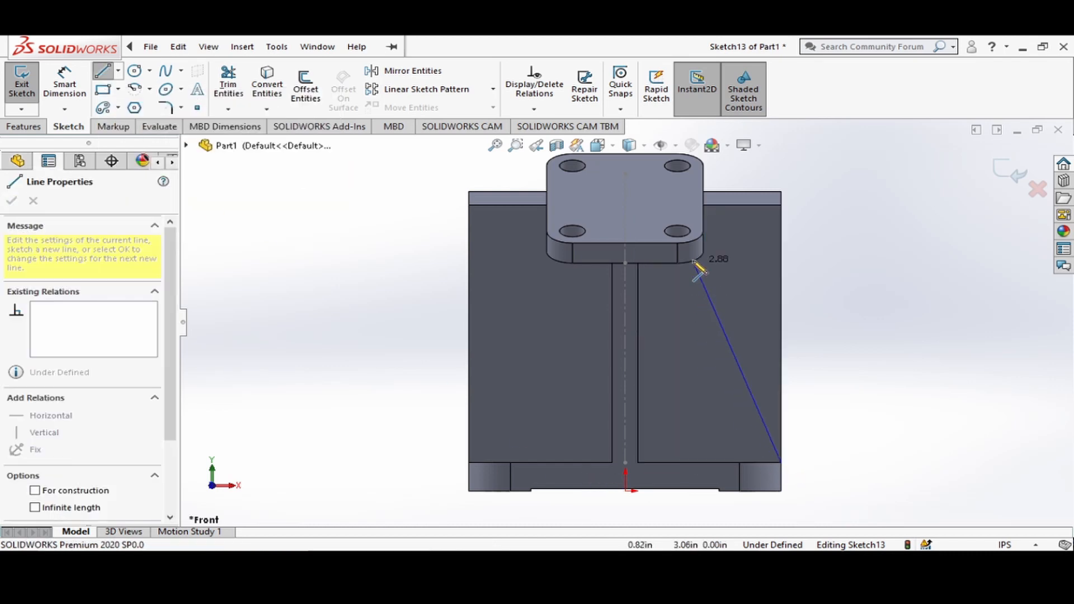
{"action": "middle_click_drag", "start_coordinate": [839, 310], "coordinate": [828, 201]}
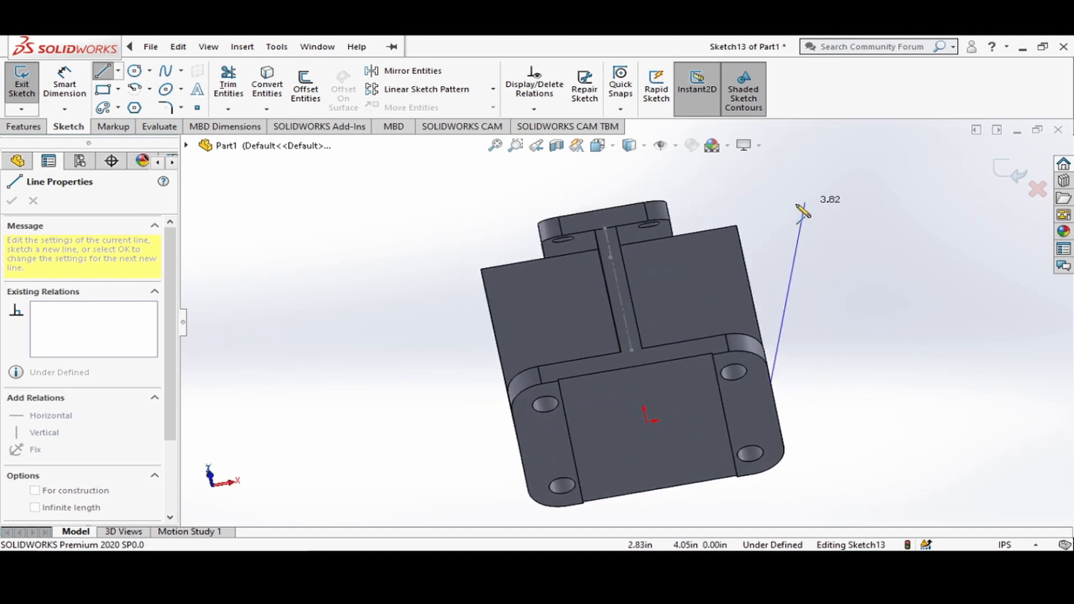
{"action": "left_click", "coordinate": [646, 241]}
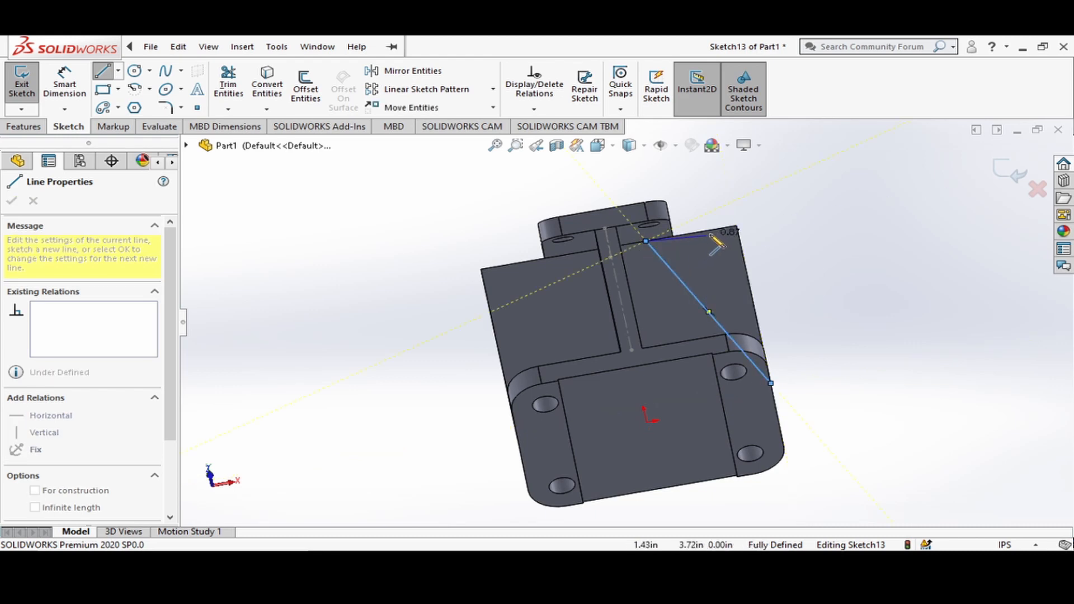
{"action": "left_click", "coordinate": [737, 228]}
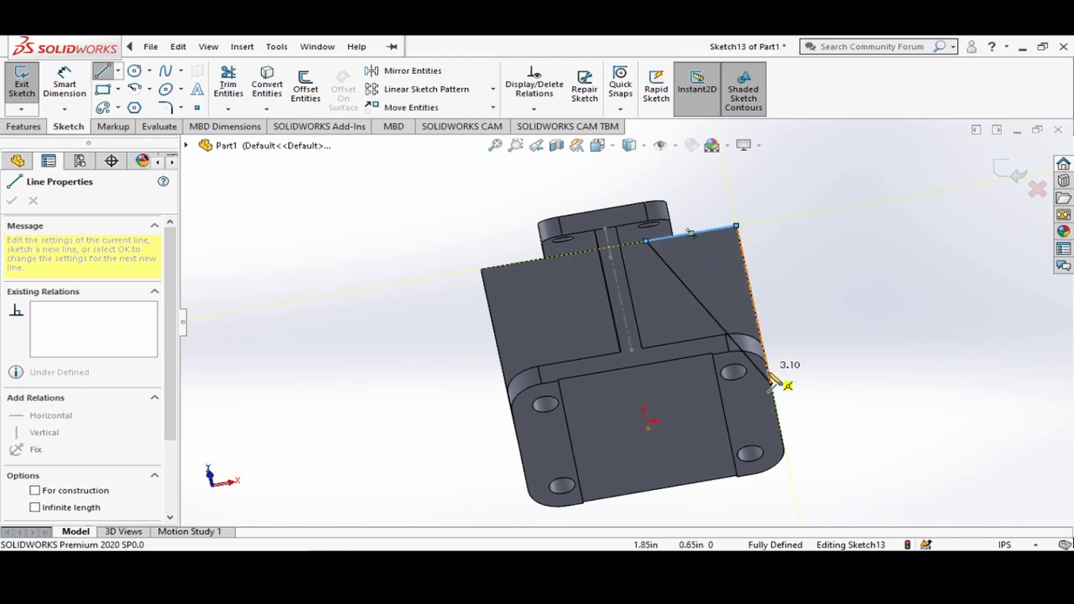
{"action": "left_click", "coordinate": [776, 385]}
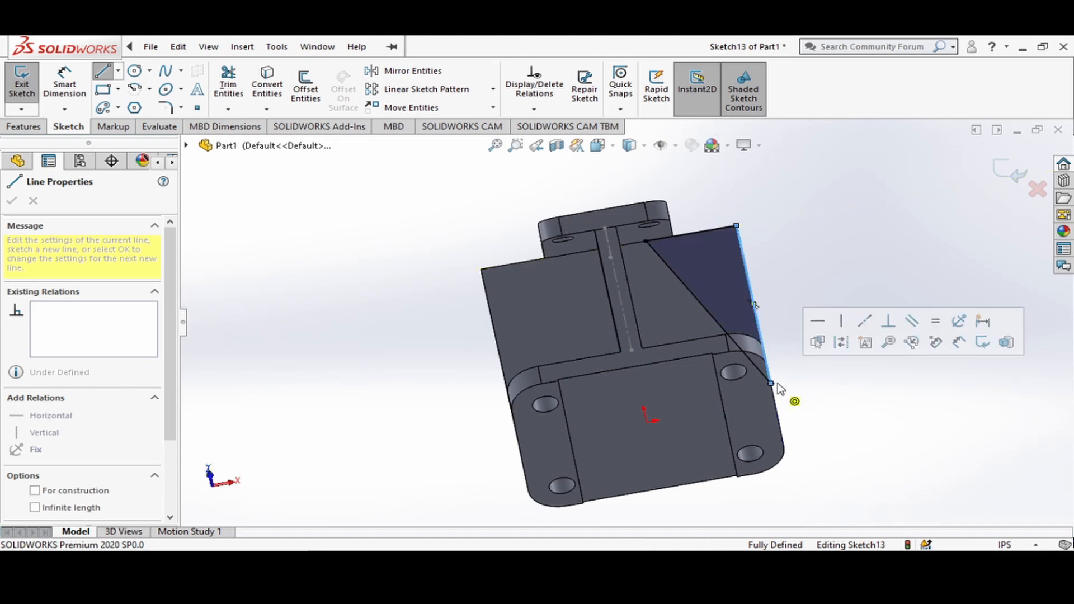
{"action": "left_click", "coordinate": [615, 150]}
{"action": "left_click", "coordinate": [468, 327]}
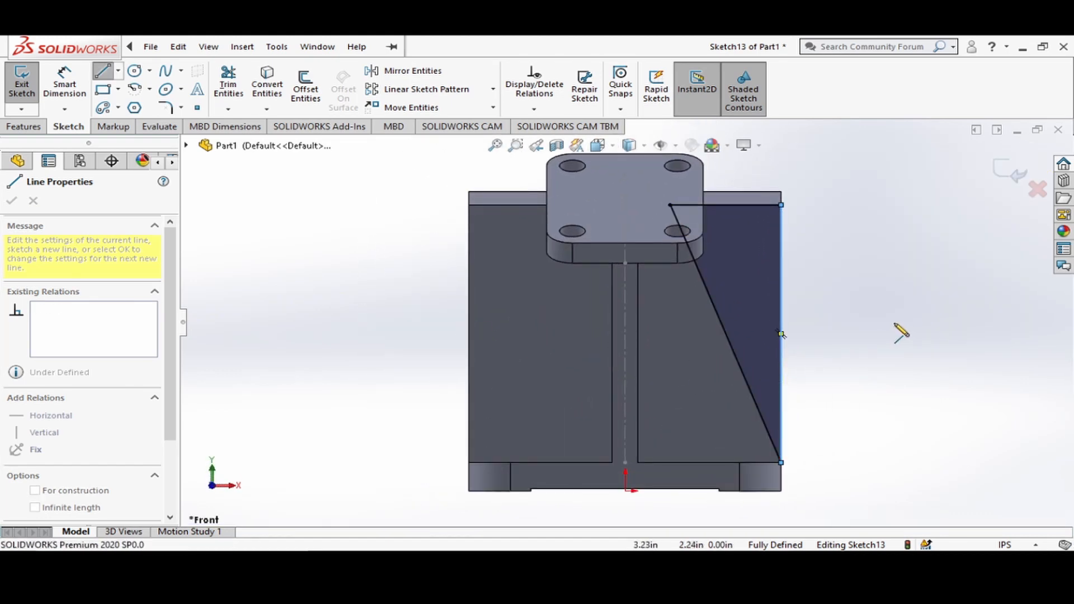
{"action": "key", "text": "Escape"}
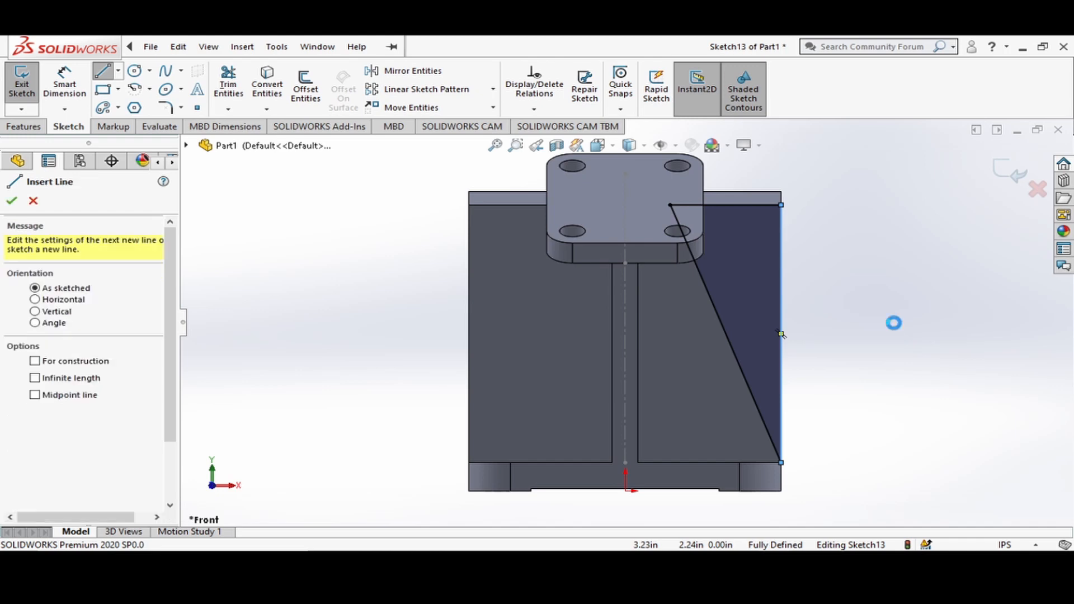
{"action": "key", "text": "Escape"}
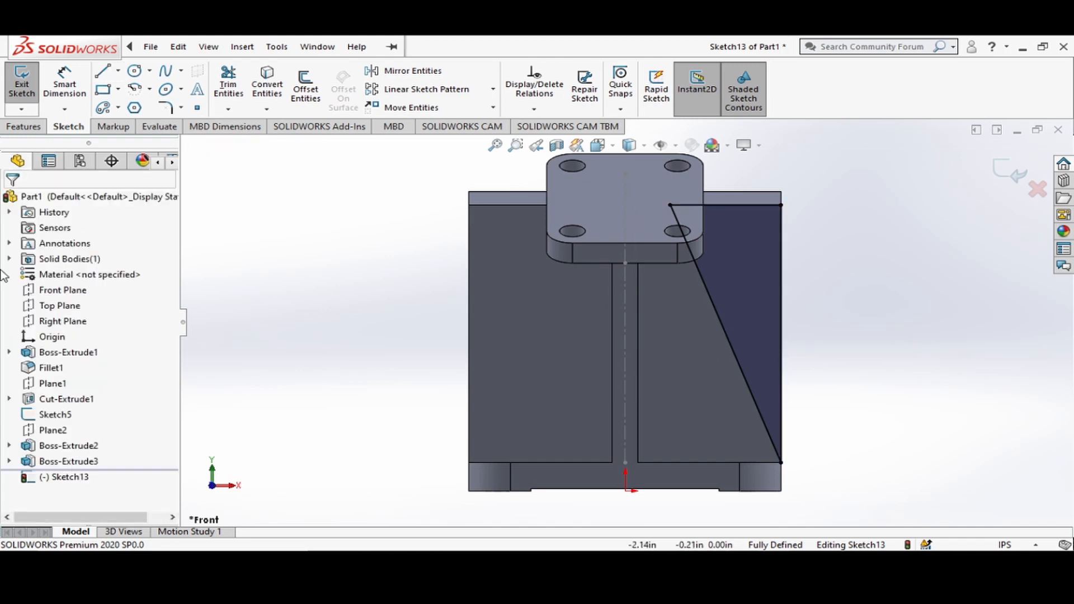
Cut the triangle through the right side of the support wall with a blind depth of 0.31 in.
{"action": "left_click", "coordinate": [17, 127]}
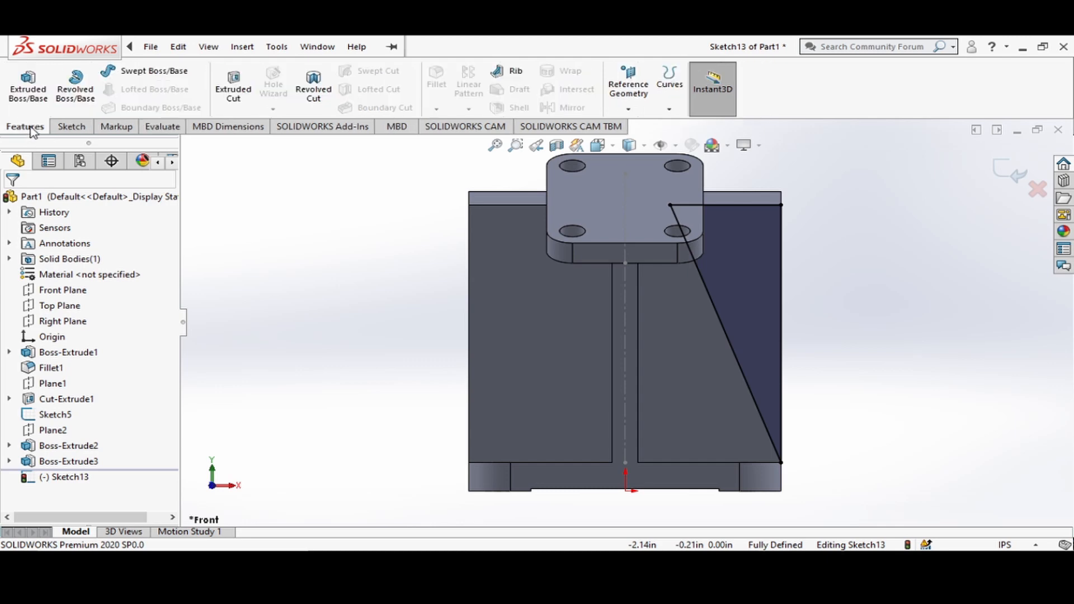
{"action": "left_click", "coordinate": [234, 93]}
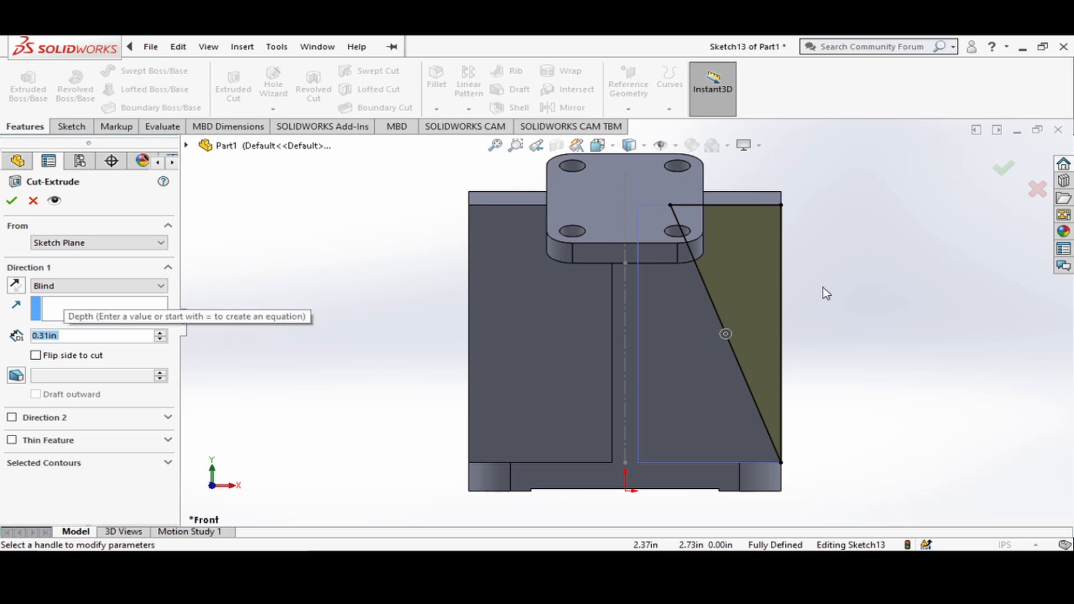
{"action": "left_click", "coordinate": [613, 146]}
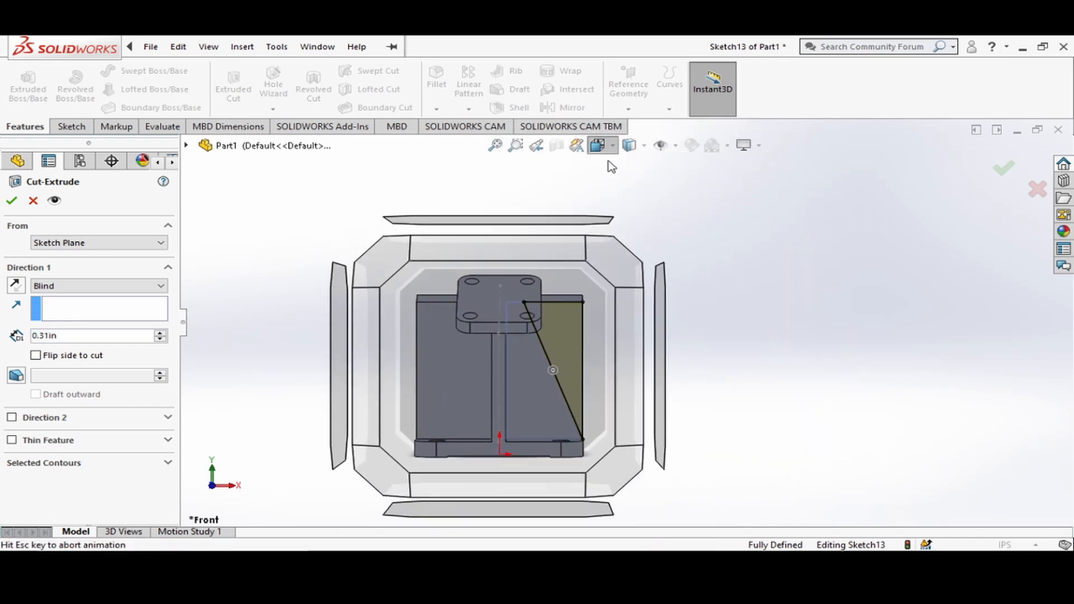
{"action": "left_click", "coordinate": [687, 185]}
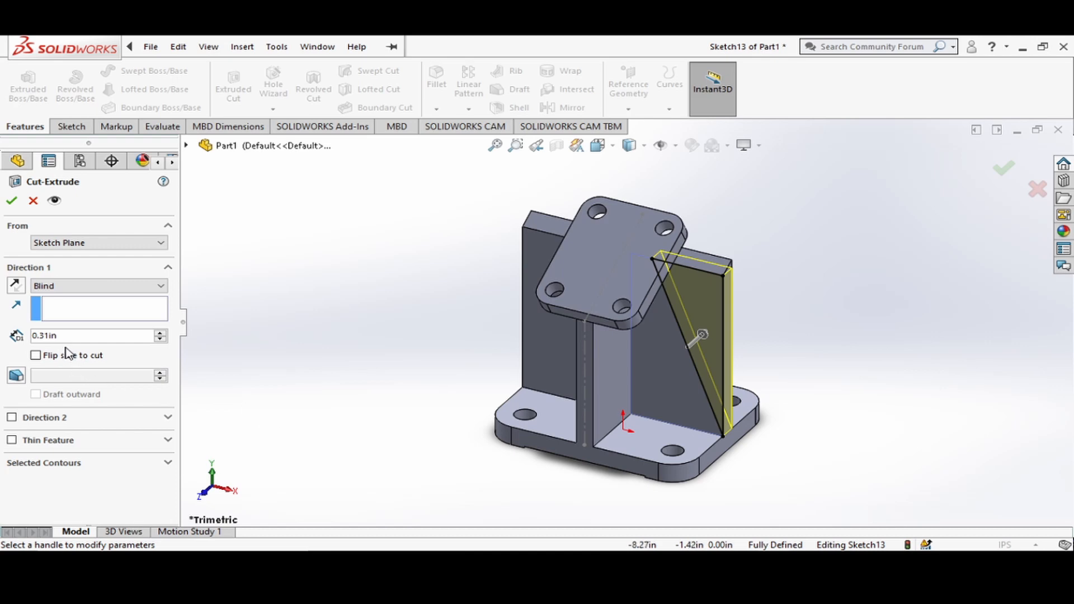
{"action": "left_click", "coordinate": [11, 202]}
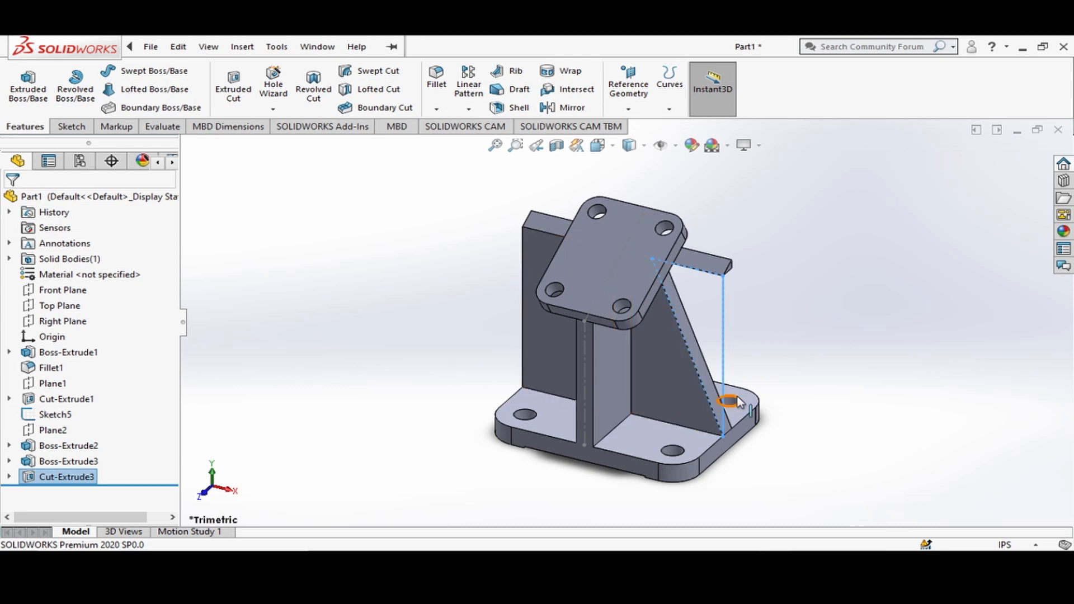
{"action": "middle_click_drag", "start_coordinate": [859, 368], "coordinate": [752, 329]}
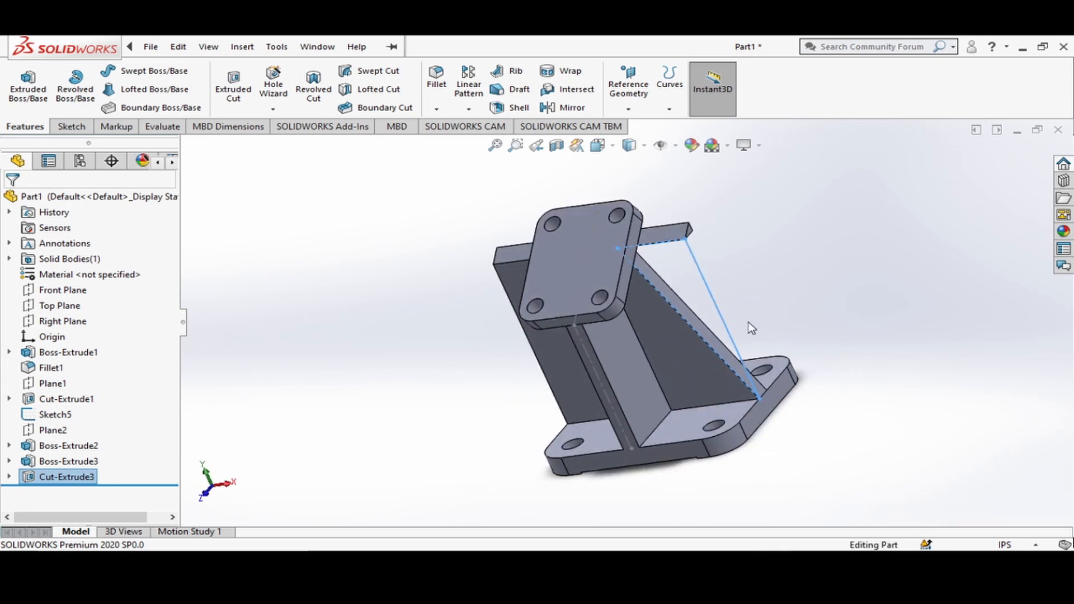
{"action": "left_click", "coordinate": [614, 147]}
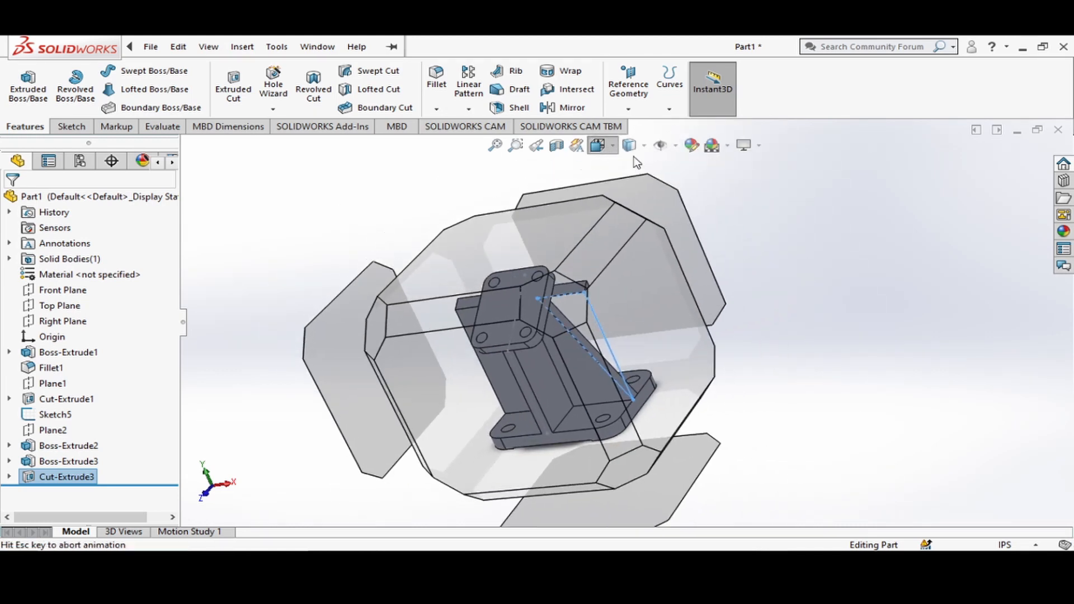
On the right end face of the leftover strip atop the support wall, sketch a closed triangle joining the face's three corners.
{"action": "left_click", "coordinate": [689, 185]}
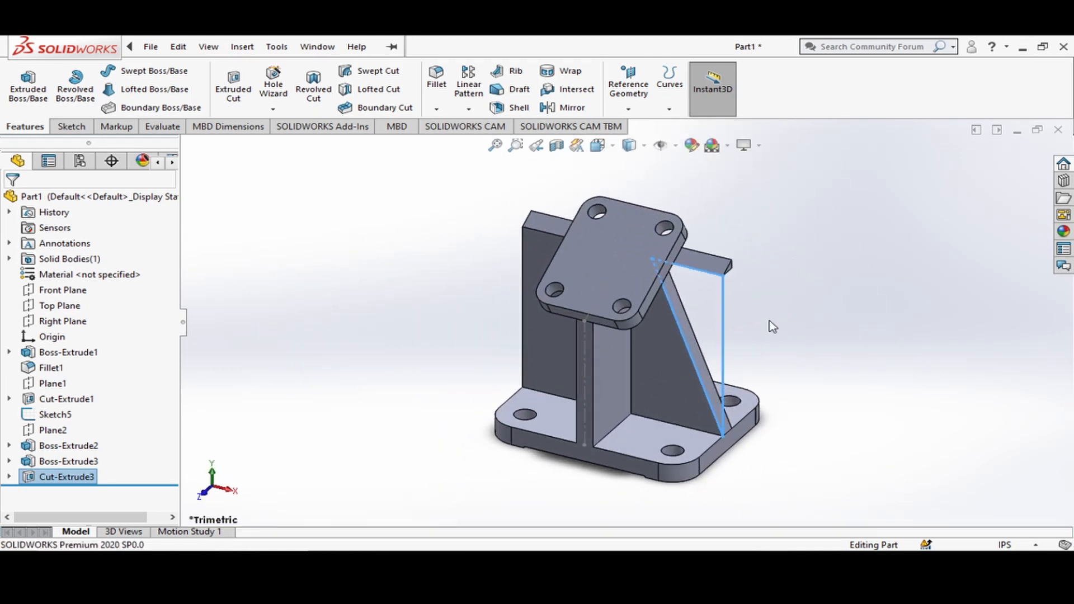
{"action": "left_click", "coordinate": [613, 147]}
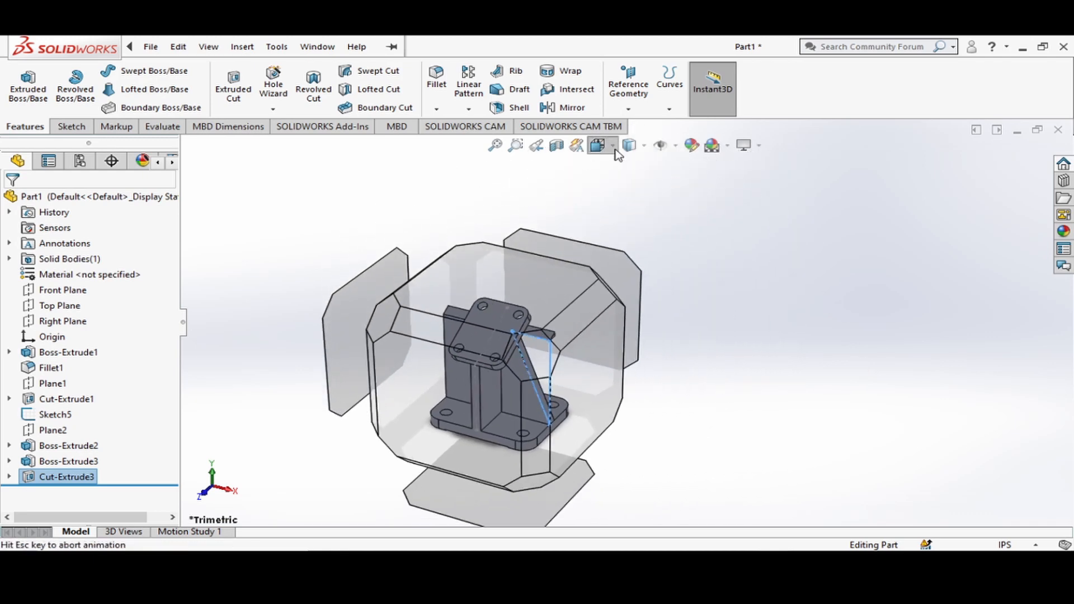
{"action": "left_click", "coordinate": [559, 407]}
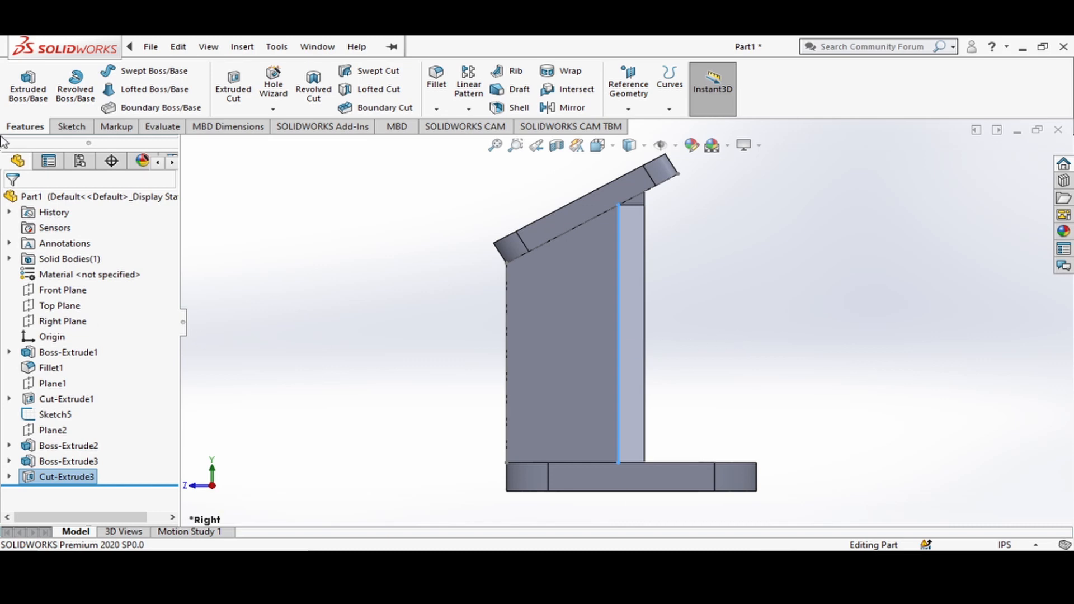
{"action": "left_click", "coordinate": [639, 200]}
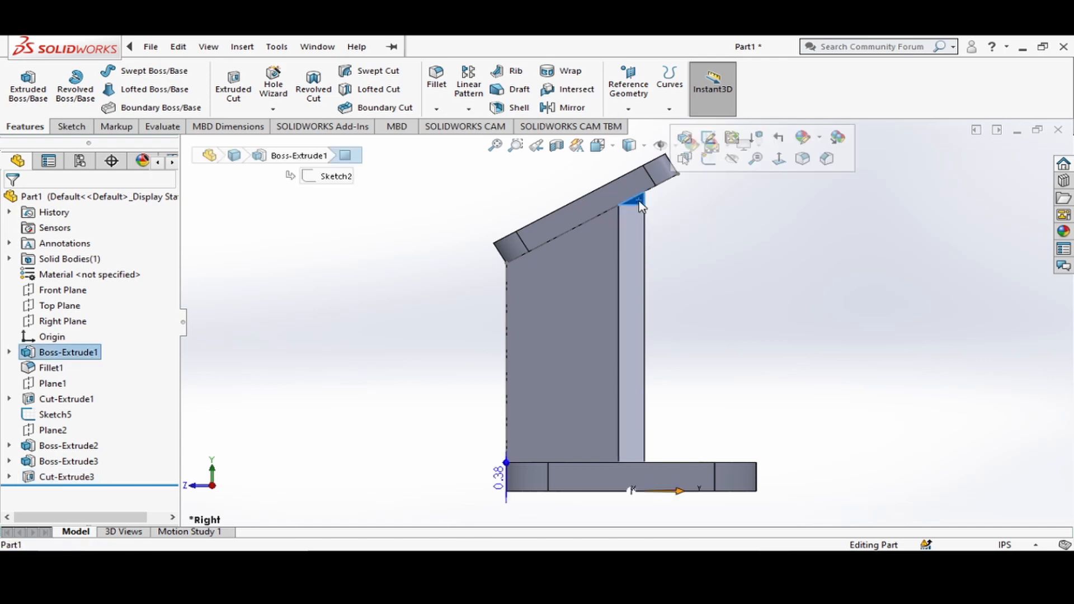
{"action": "left_click", "coordinate": [708, 161]}
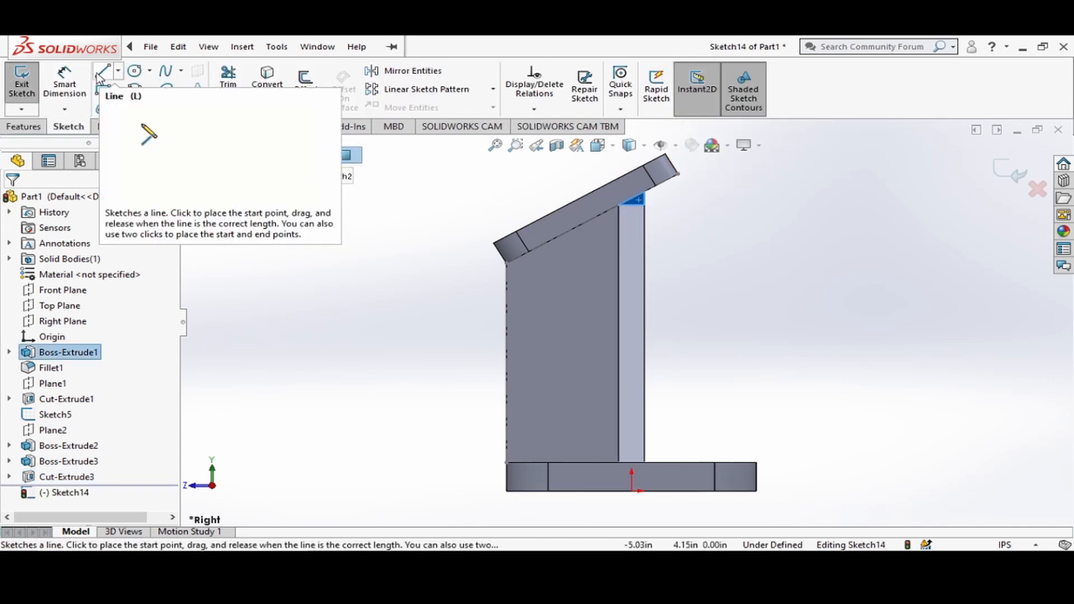
{"action": "left_click", "coordinate": [99, 74]}
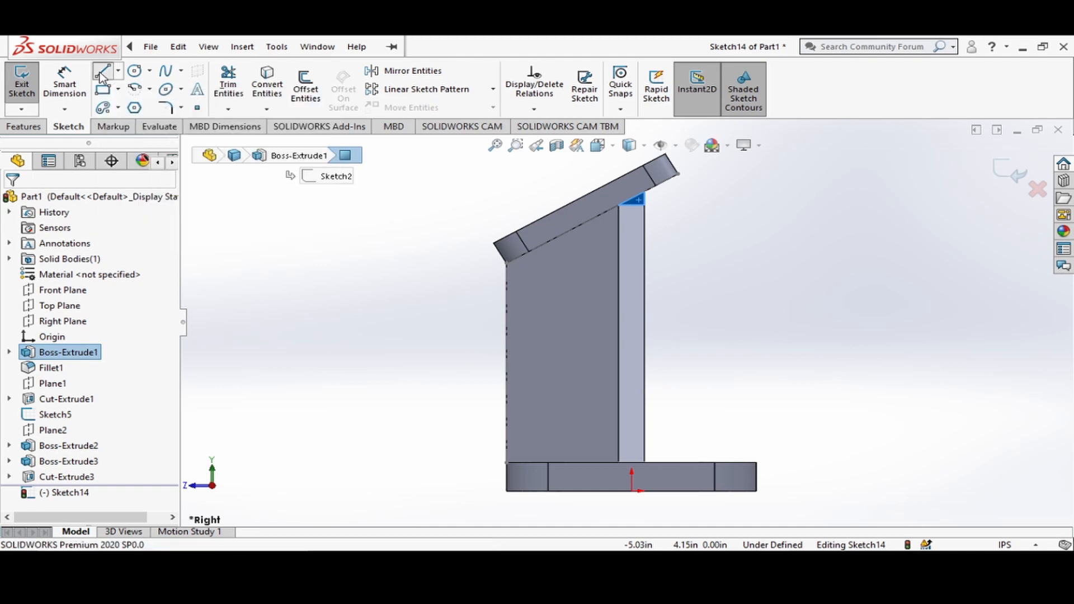
{"action": "left_click", "coordinate": [644, 205]}
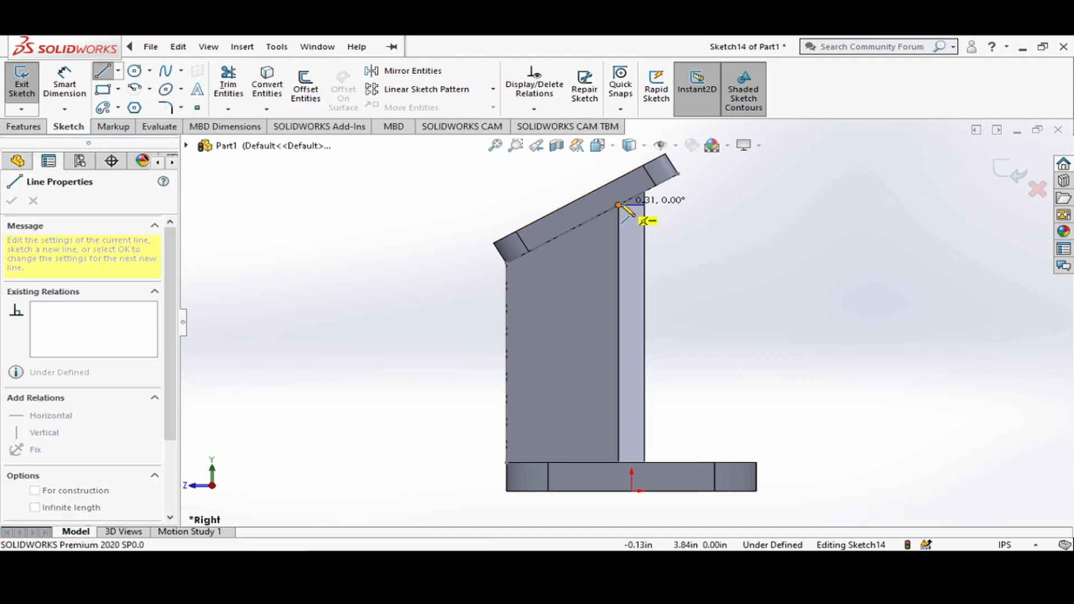
{"action": "left_click", "coordinate": [618, 205]}
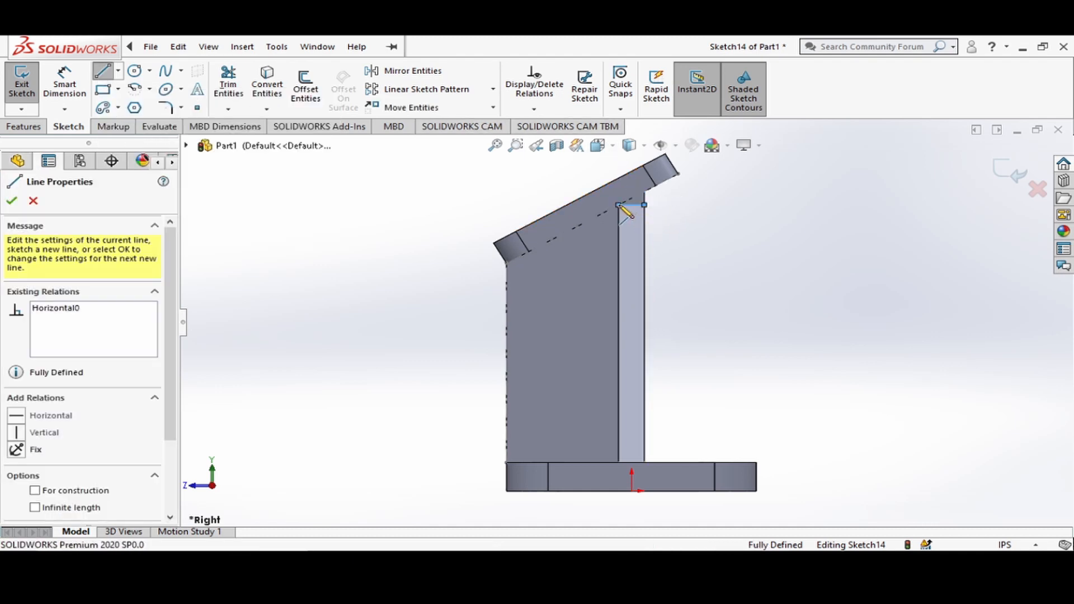
{"action": "left_click", "coordinate": [644, 191]}
{"action": "left_click", "coordinate": [644, 205]}
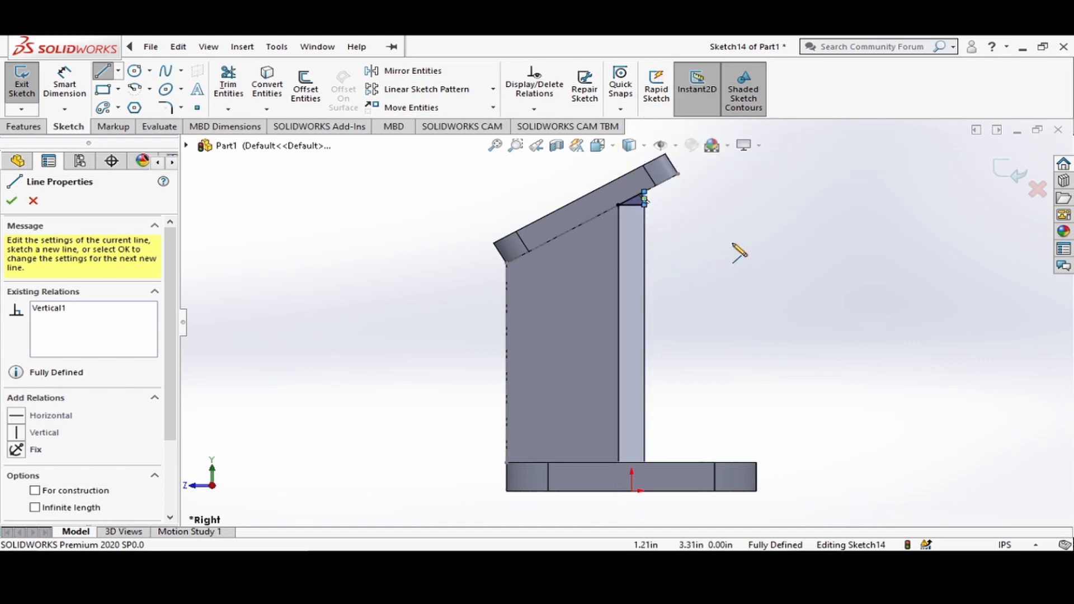
{"action": "key", "text": "Escape"}
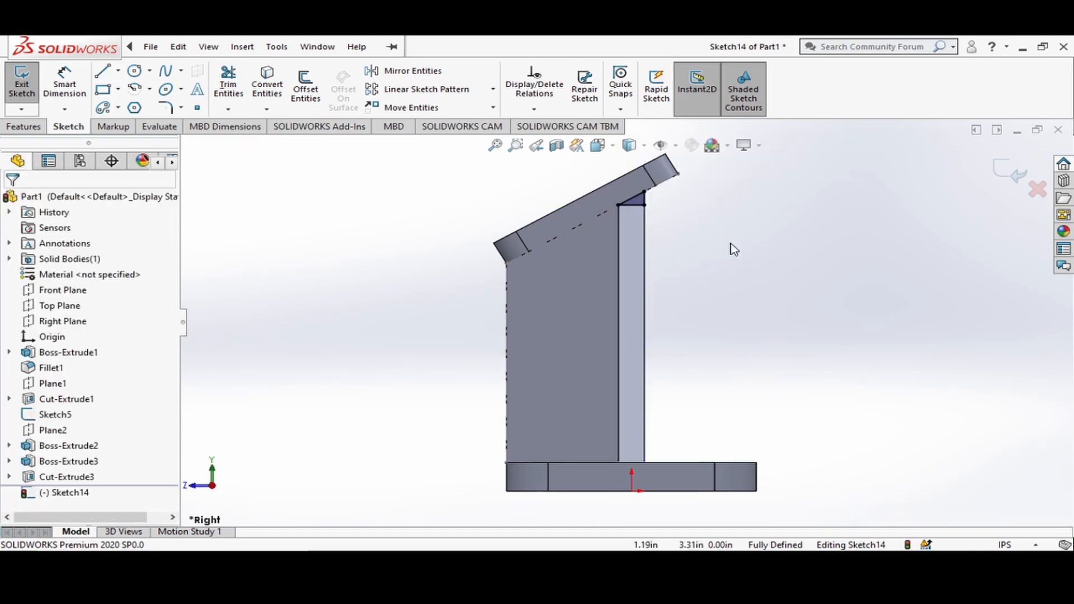
Cut the triangle along the leftover strip with the Up To Vertex condition, ending at the top corner of the wall's right tapered side.
{"action": "left_click", "coordinate": [13, 129]}
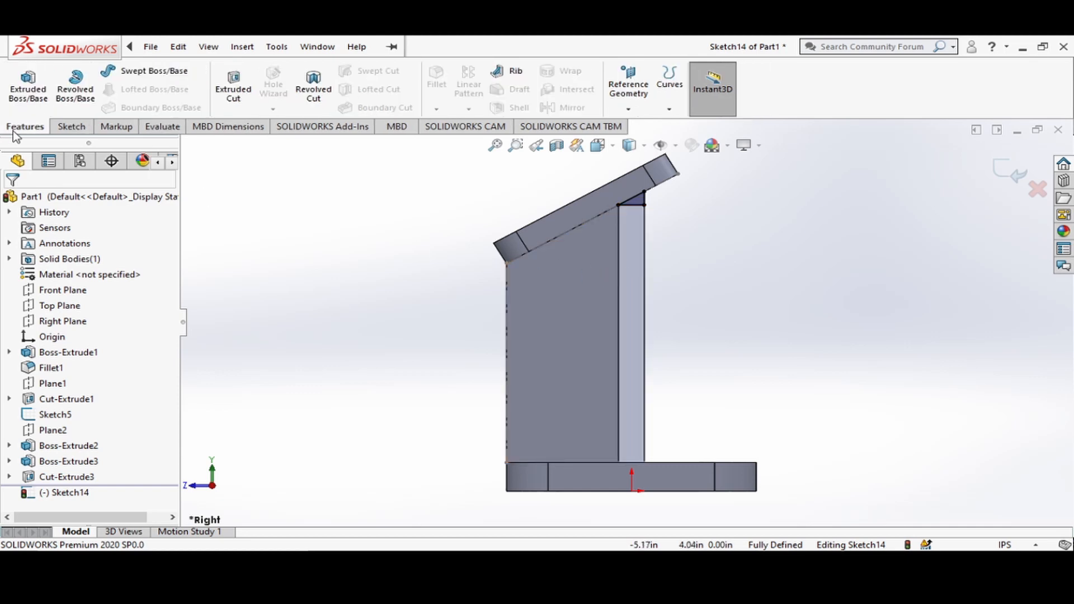
{"action": "left_click", "coordinate": [245, 84]}
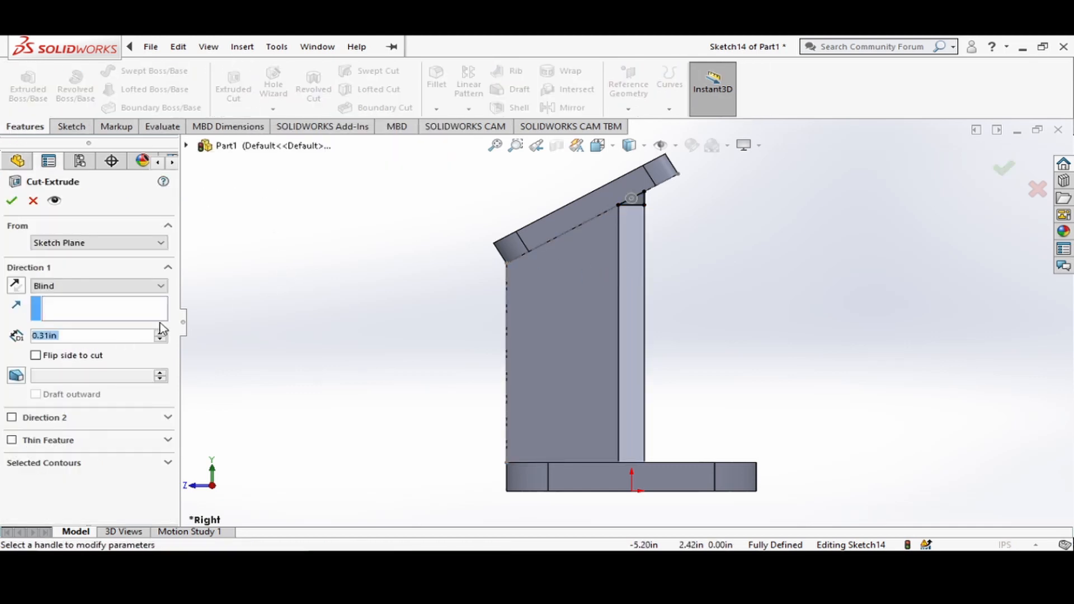
{"action": "left_click", "coordinate": [615, 149]}
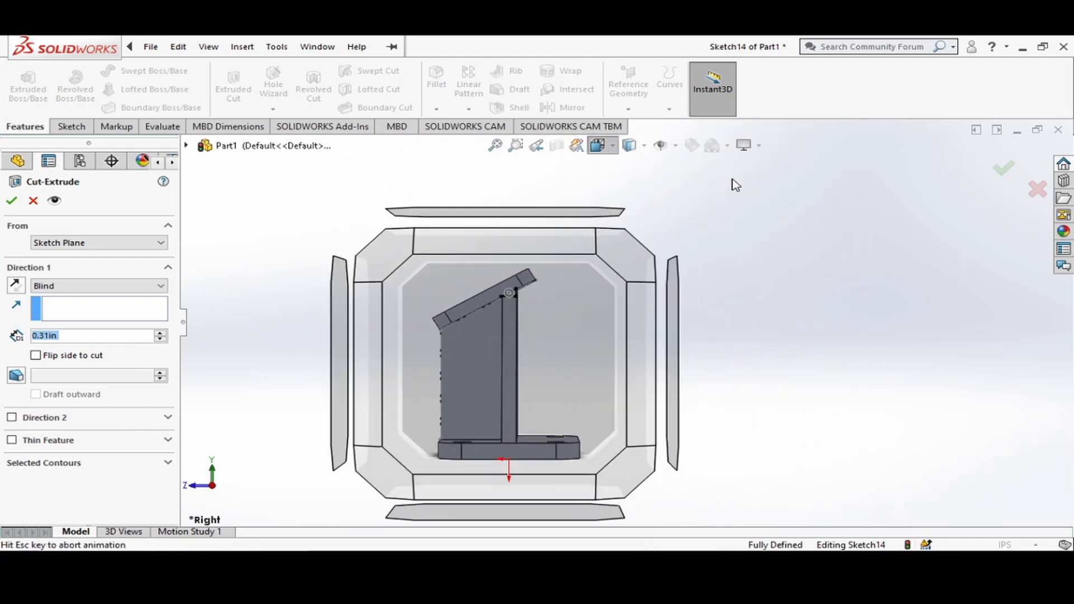
{"action": "left_click", "coordinate": [688, 189]}
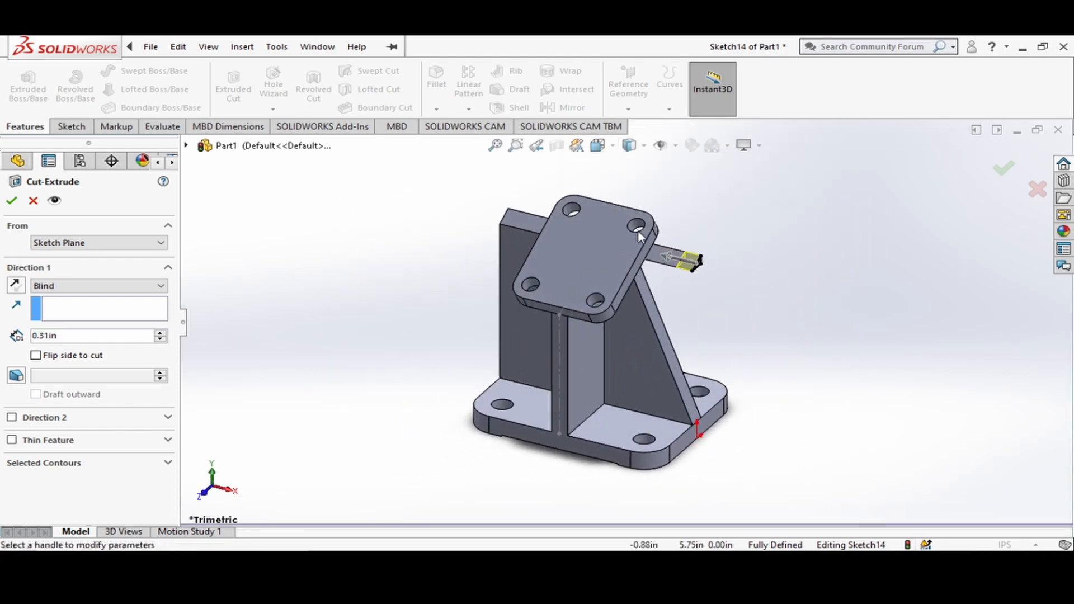
{"action": "left_click", "coordinate": [146, 288]}
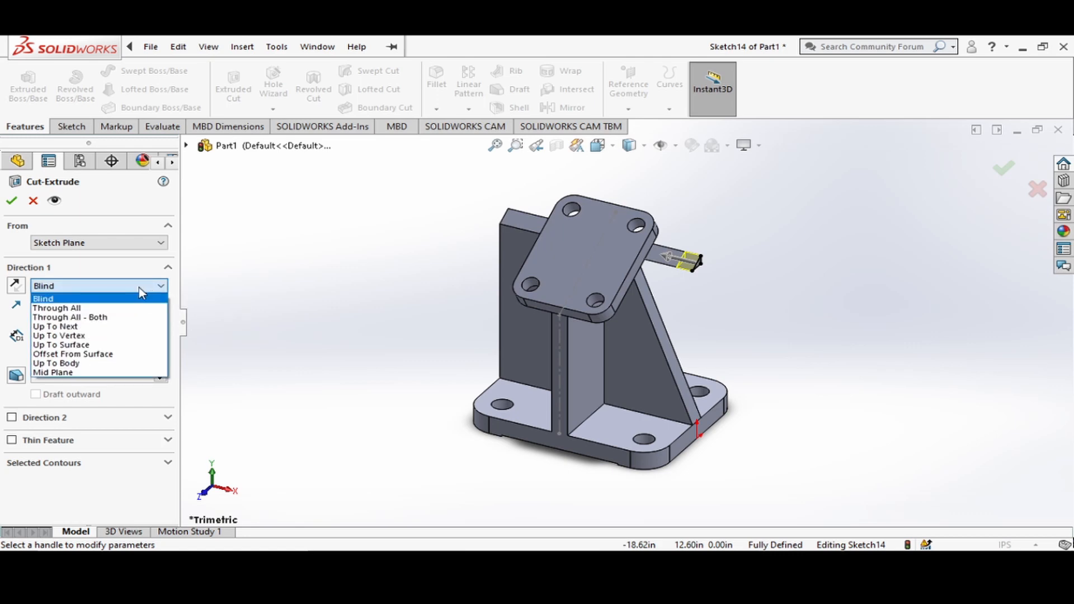
{"action": "left_click", "coordinate": [77, 327]}
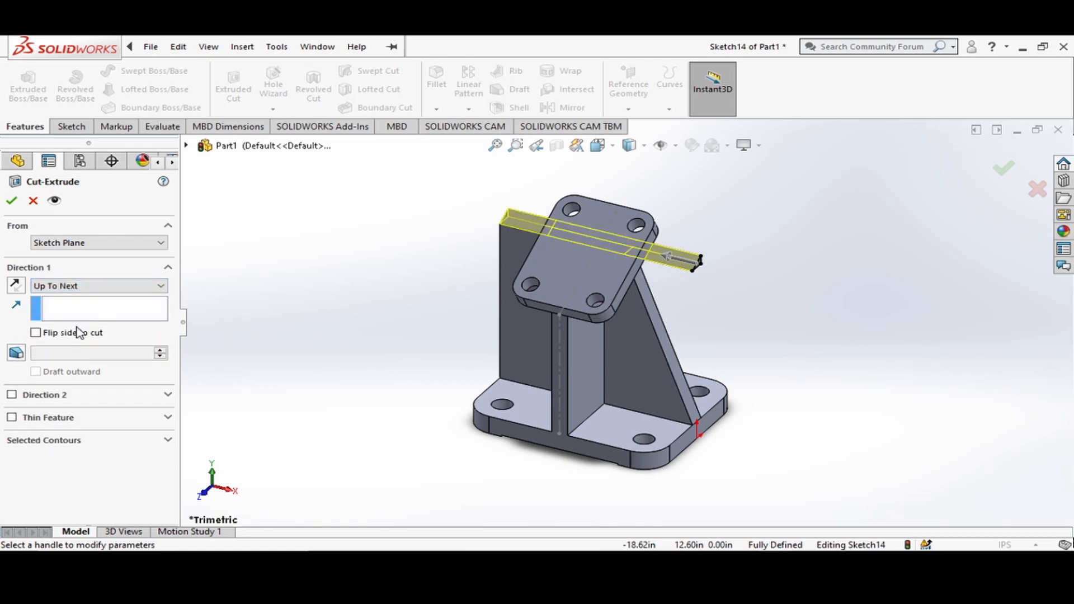
{"action": "left_click", "coordinate": [137, 286]}
{"action": "left_click", "coordinate": [110, 338]}
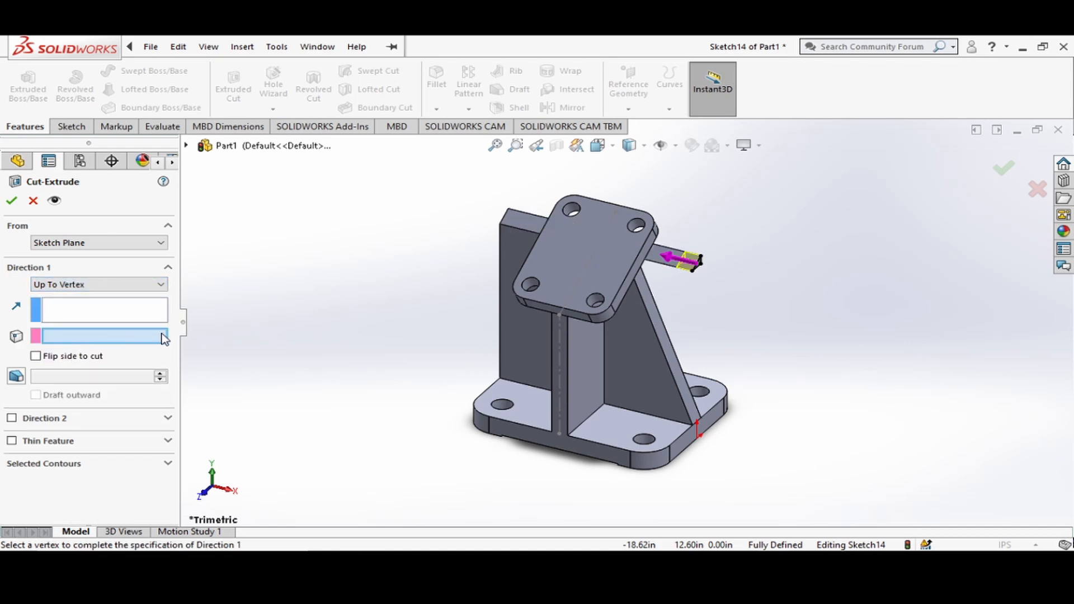
{"action": "middle_click_drag", "start_coordinate": [759, 322], "coordinate": [606, 314]}
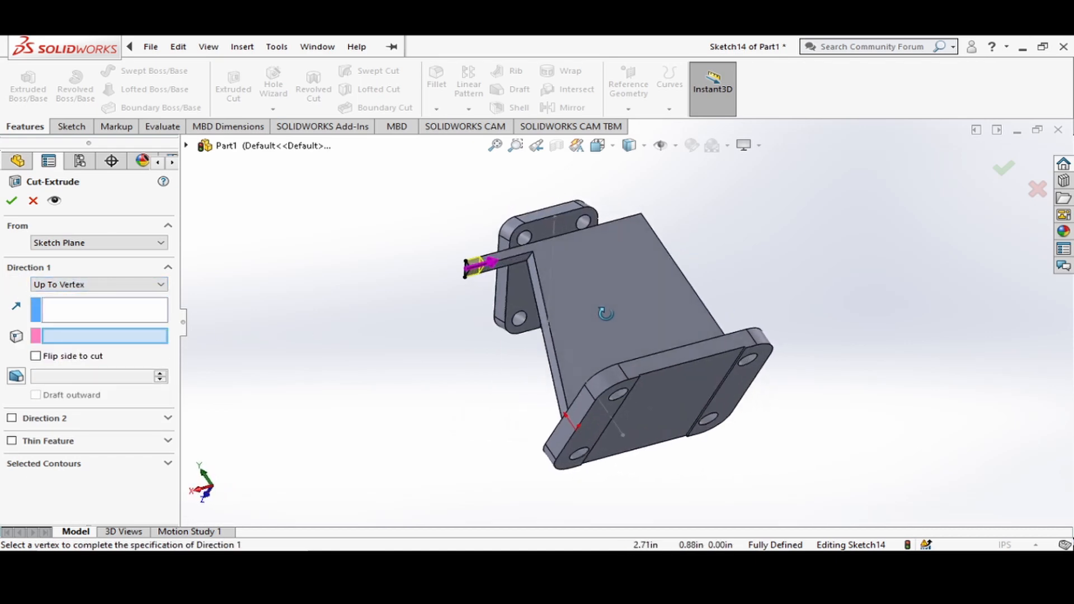
{"action": "left_click", "coordinate": [533, 252]}
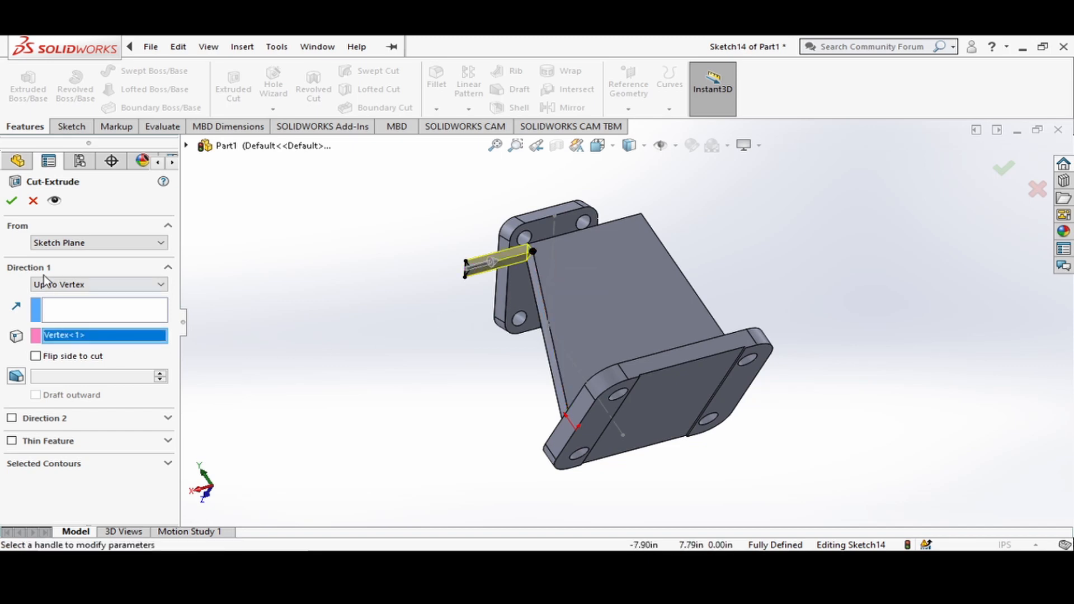
{"action": "left_click", "coordinate": [12, 202]}
On the support wall's front face left of the stem, sketch a triangle joining its outer corners and the midpoint of the top edge under the plate.
{"action": "middle_click_drag", "start_coordinate": [321, 386], "coordinate": [616, 418]}
{"action": "middle_click_drag", "start_coordinate": [811, 458], "coordinate": [776, 385]}
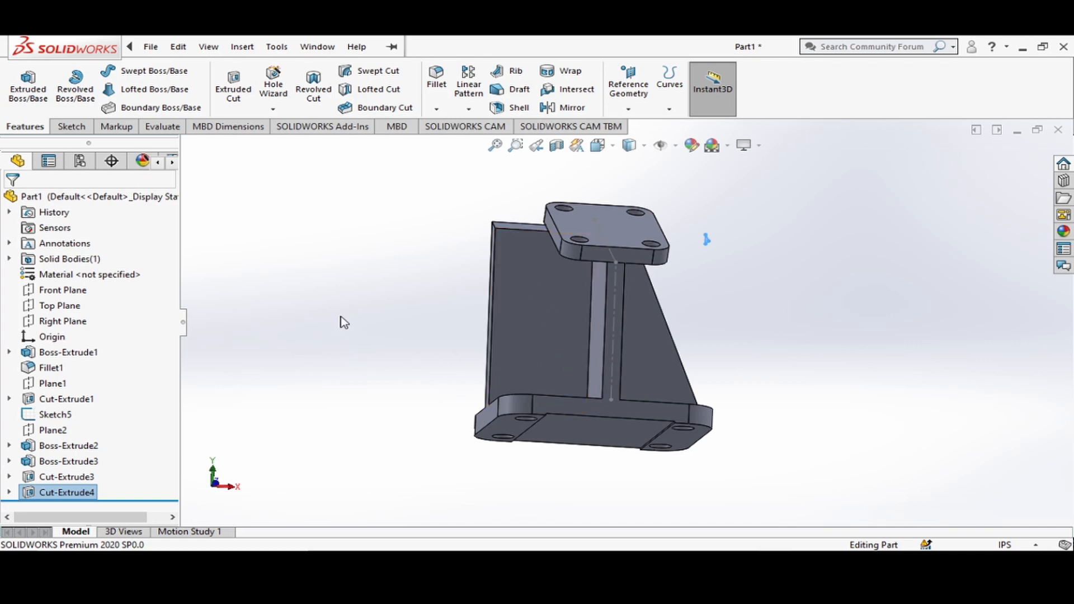
{"action": "left_click", "coordinate": [72, 127]}
{"action": "middle_click_drag", "start_coordinate": [330, 324], "coordinate": [472, 404]}
{"action": "left_click", "coordinate": [103, 71]}
{"action": "left_click", "coordinate": [540, 316]}
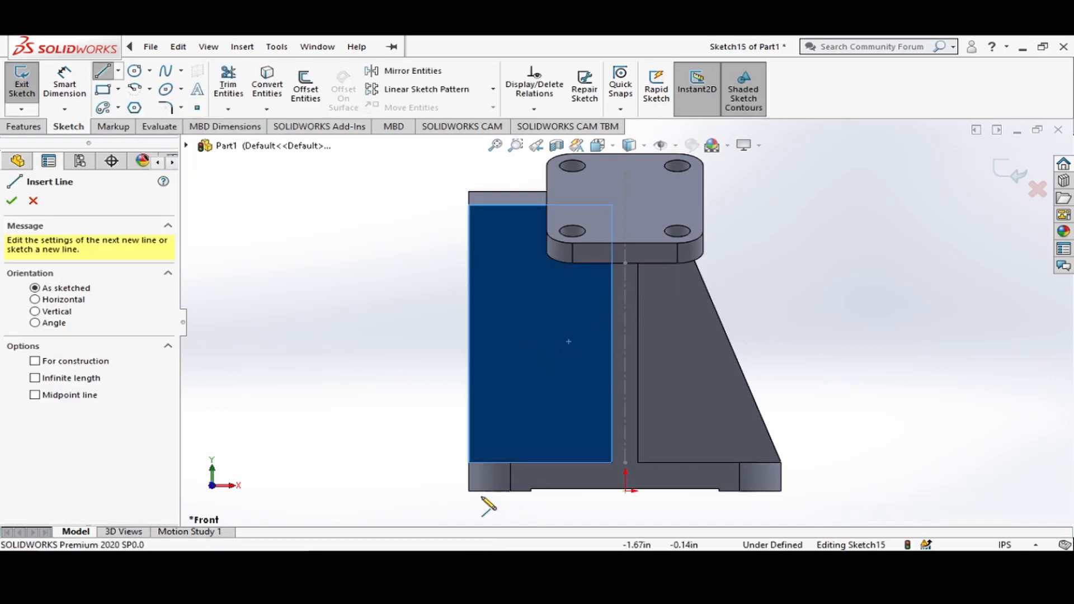
{"action": "left_click", "coordinate": [469, 463]}
{"action": "left_click", "coordinate": [469, 205]}
{"action": "middle_click_drag", "start_coordinate": [503, 268], "coordinate": [564, 222]}
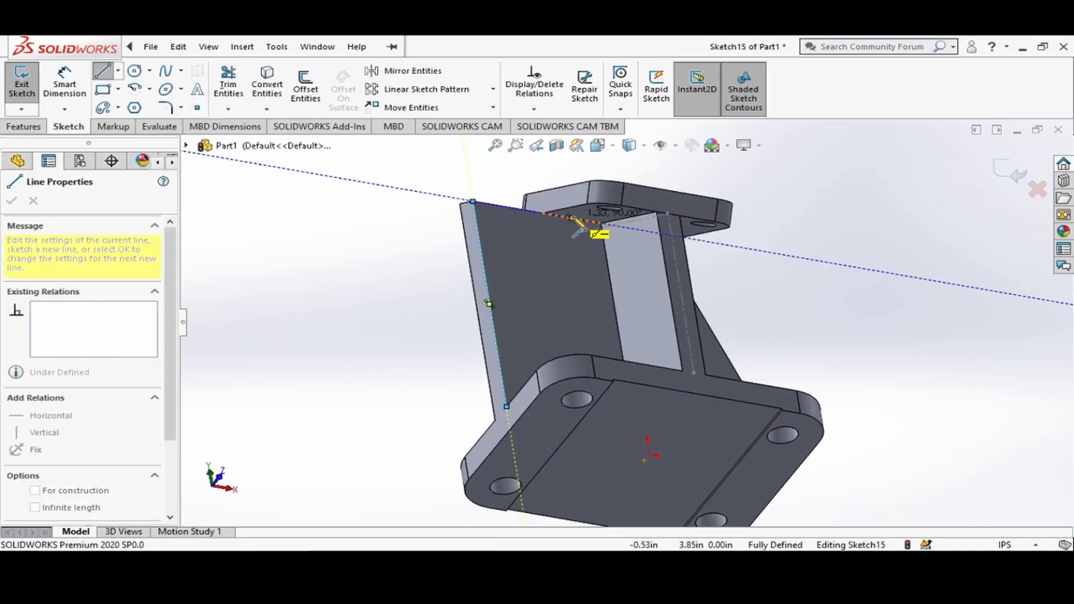
{"action": "left_click", "coordinate": [572, 218]}
{"action": "middle_click_drag", "start_coordinate": [577, 311], "coordinate": [481, 487]}
{"action": "left_click", "coordinate": [454, 497]}
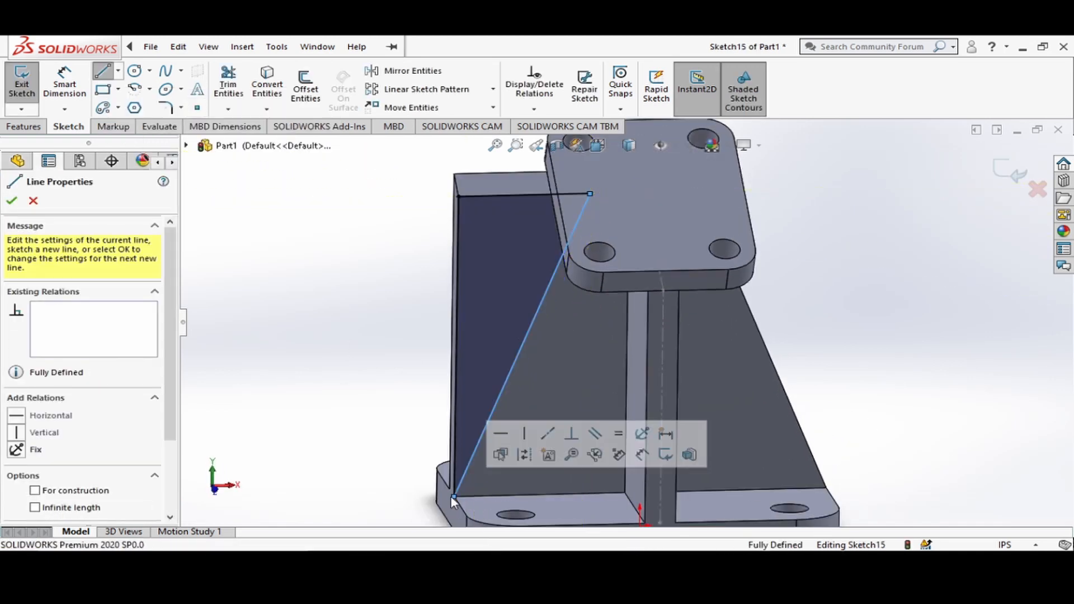
{"action": "key", "text": "Escape"}
Cut the triangle through the left side of the support wall with a blind depth of 0.31 in.
{"action": "left_click", "coordinate": [23, 126]}
{"action": "left_click", "coordinate": [234, 88]}
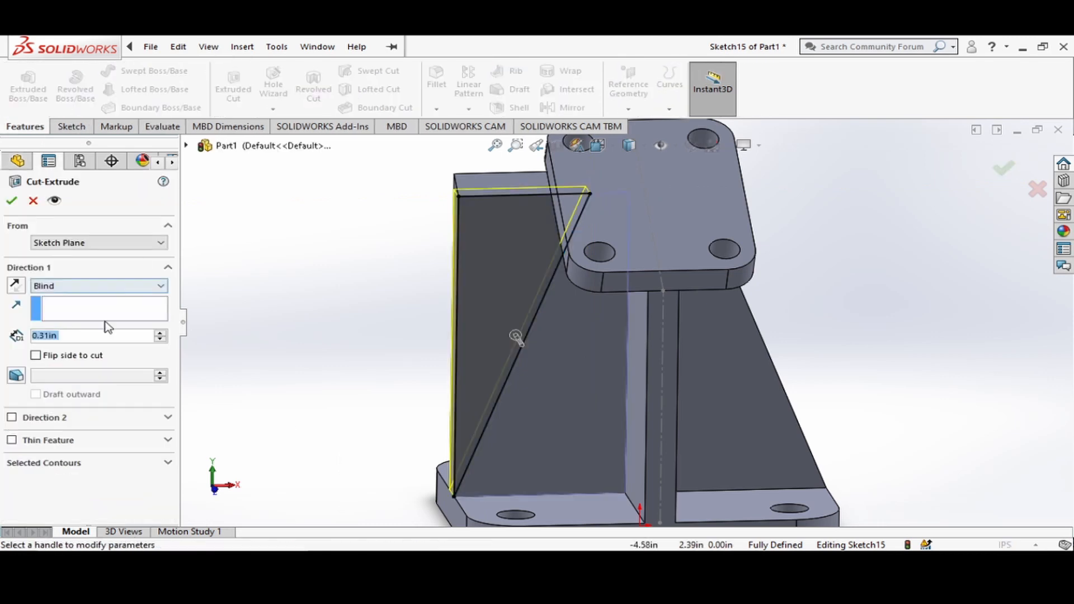
{"action": "middle_click_drag", "start_coordinate": [269, 327], "coordinate": [305, 291]}
{"action": "key", "text": "Return"}
On the left end face of the remaining strip atop the support wall, sketch a closed triangle joining the face's three corners.
{"action": "left_click", "coordinate": [605, 146]}
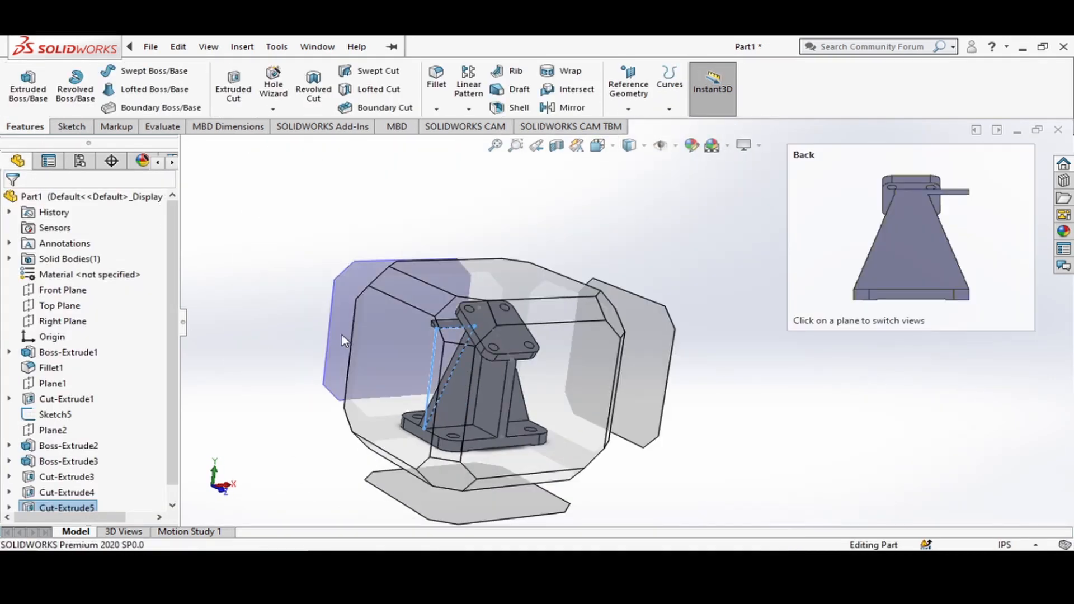
{"action": "left_click", "coordinate": [344, 340]}
{"action": "left_click", "coordinate": [630, 145]}
{"action": "left_click", "coordinate": [626, 324]}
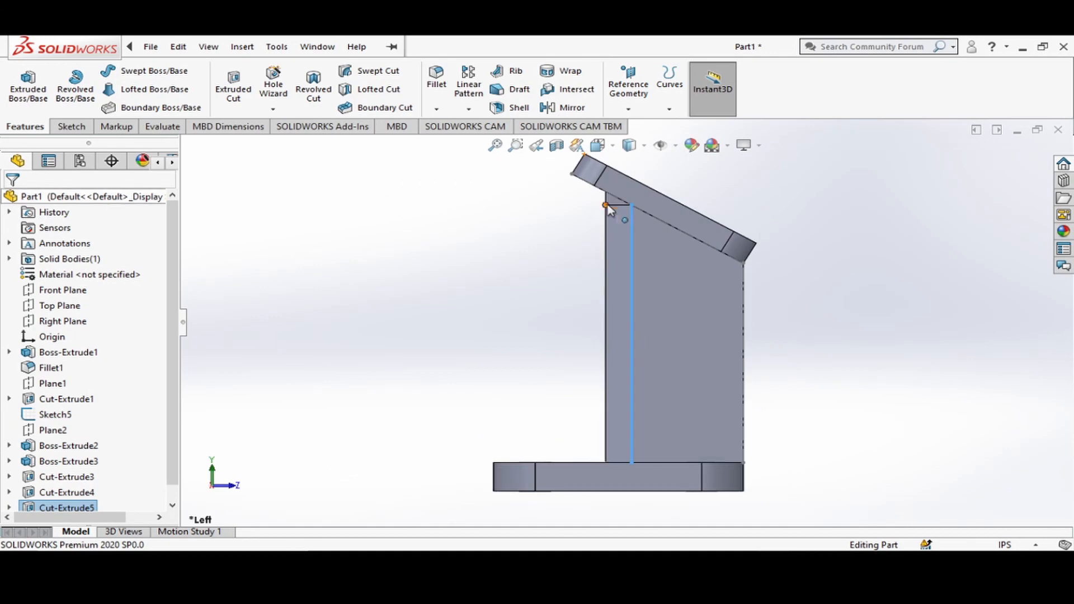
{"action": "left_click", "coordinate": [614, 201]}
{"action": "left_click", "coordinate": [683, 161]}
{"action": "left_click", "coordinate": [103, 71]}
{"action": "left_click", "coordinate": [606, 192]}
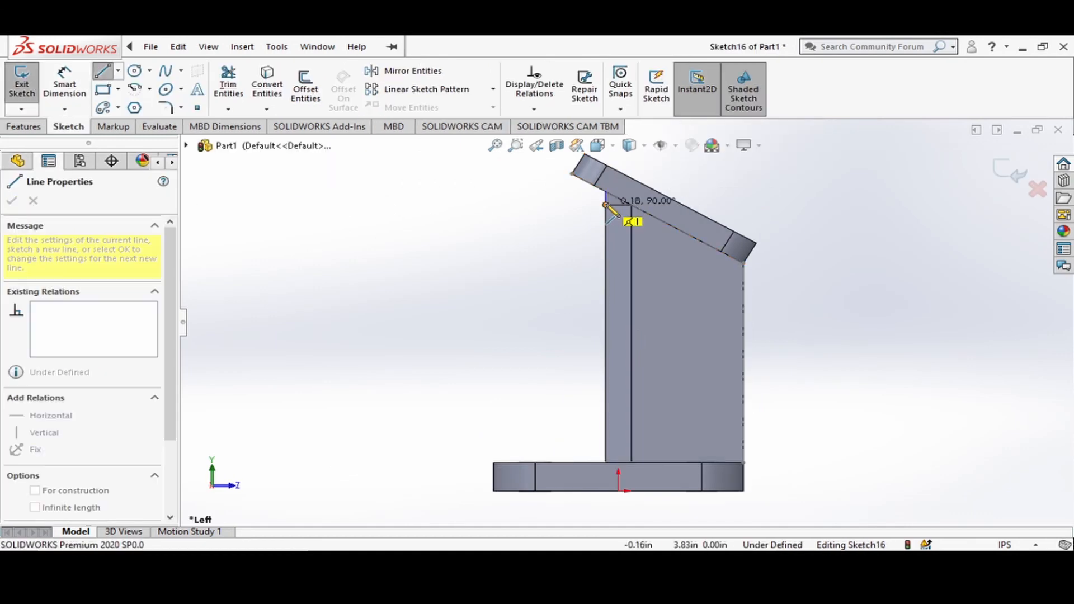
{"action": "left_click", "coordinate": [606, 205]}
{"action": "left_click", "coordinate": [632, 205]}
{"action": "left_click", "coordinate": [606, 192]}
{"action": "key", "text": "Escape"}
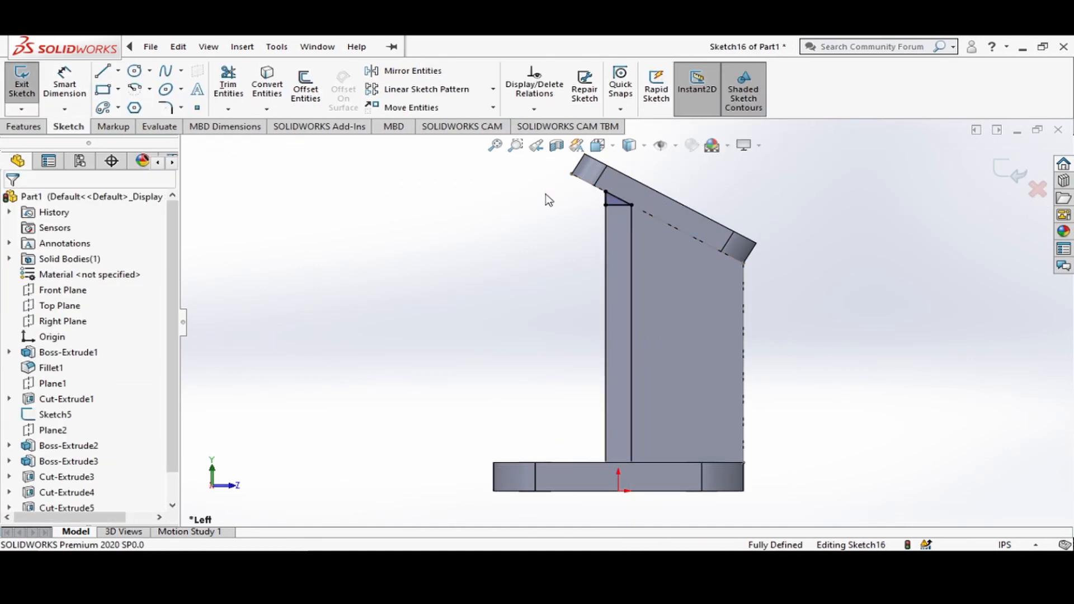
Cut away the left strip with the Up To Vertex condition, ending at the top corner of the wall's left tapered side.
{"action": "left_click", "coordinate": [18, 127]}
{"action": "left_click", "coordinate": [233, 87]}
{"action": "left_click", "coordinate": [100, 284]}
{"action": "left_click", "coordinate": [73, 336]}
{"action": "middle_click_drag", "start_coordinate": [392, 291], "coordinate": [463, 284]}
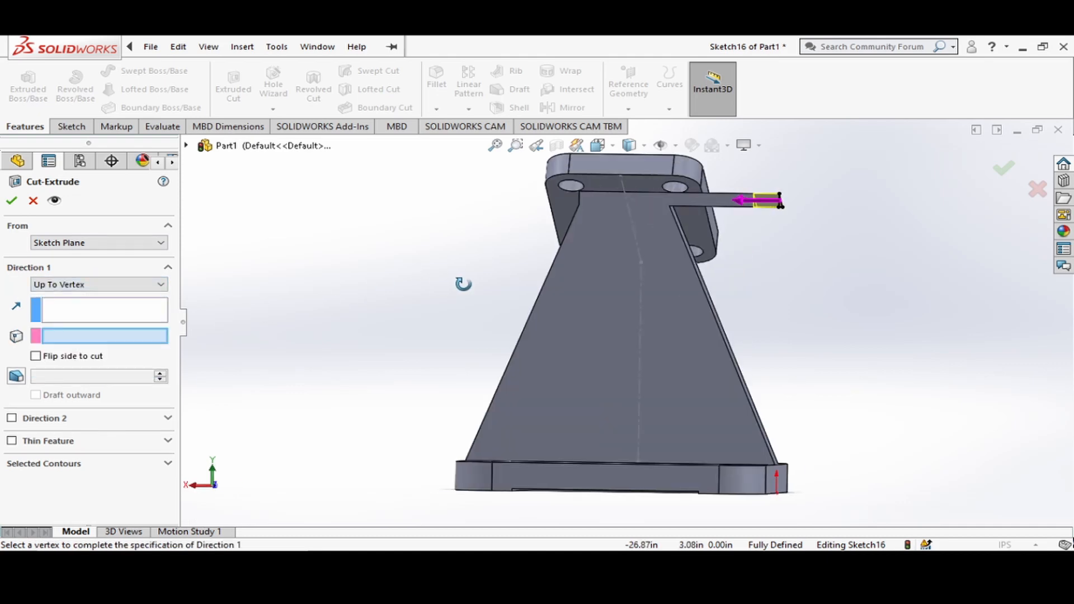
{"action": "left_click", "coordinate": [670, 206]}
{"action": "left_click", "coordinate": [12, 201]}
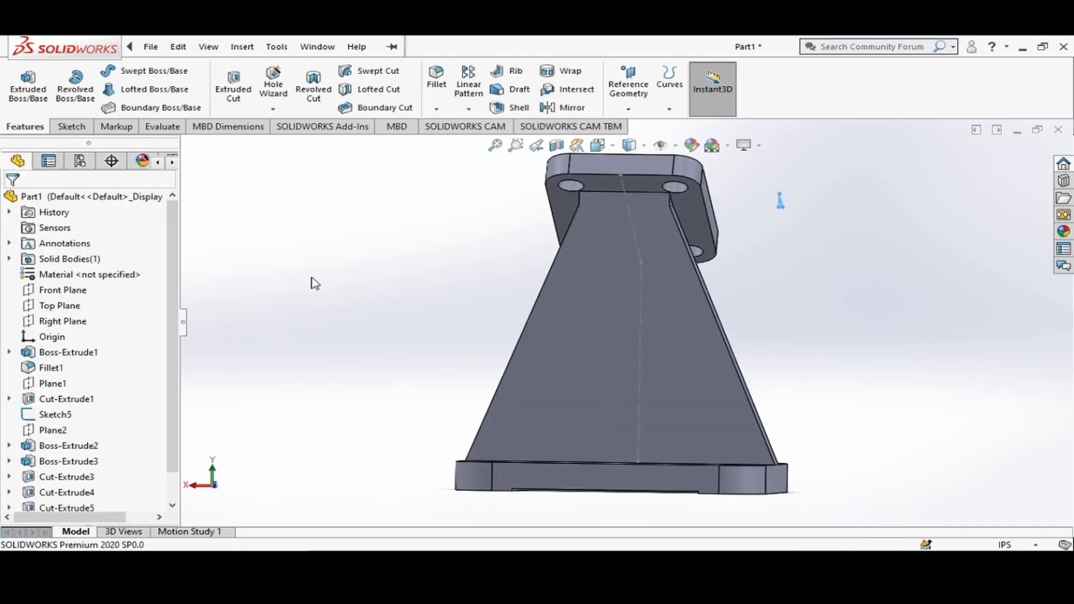
On the support wall's front face right of the stem, sketch two concentric circles with radii of about 0.36 in and 0.52 in.
{"action": "mouse_move", "coordinate": [824, 310]}
{"action": "middle_mouse_down"}
{"action": "mouse_move", "coordinate": [700, 311]}
{"action": "mouse_move", "coordinate": [640, 336]}
{"action": "middle_mouse_up"}
{"action": "left_click", "coordinate": [72, 127]}
{"action": "left_click", "coordinate": [607, 146]}
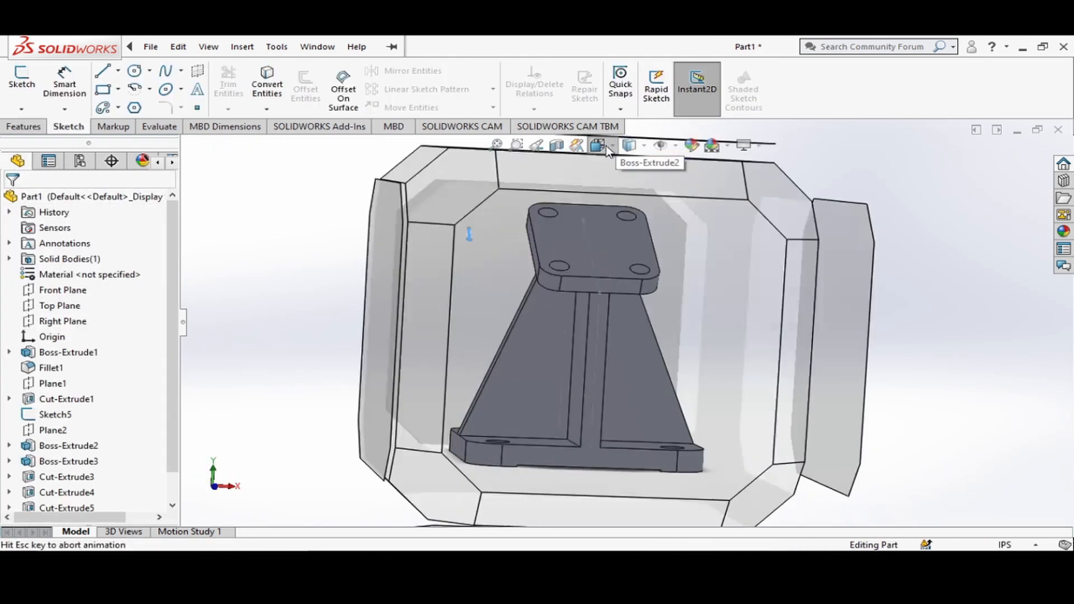
{"action": "left_click", "coordinate": [687, 185]}
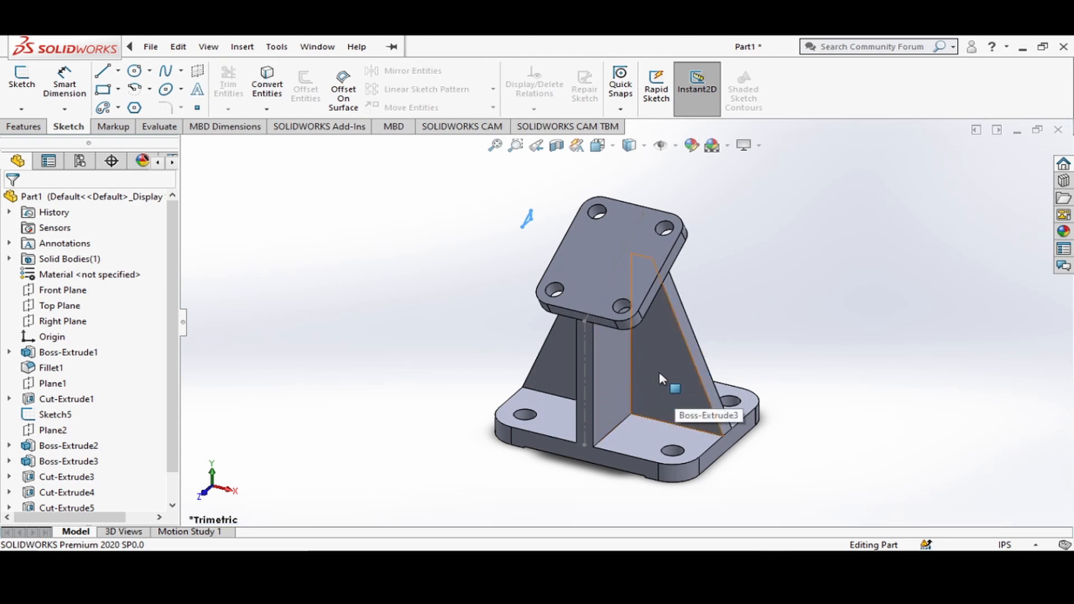
{"action": "left_click", "coordinate": [612, 148]}
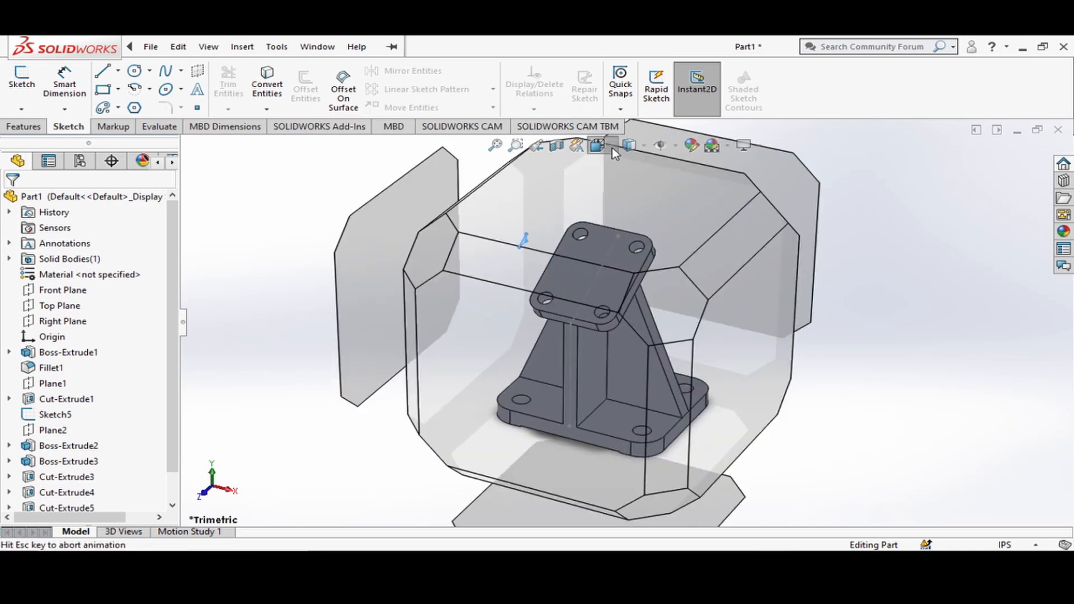
{"action": "left_click", "coordinate": [432, 404]}
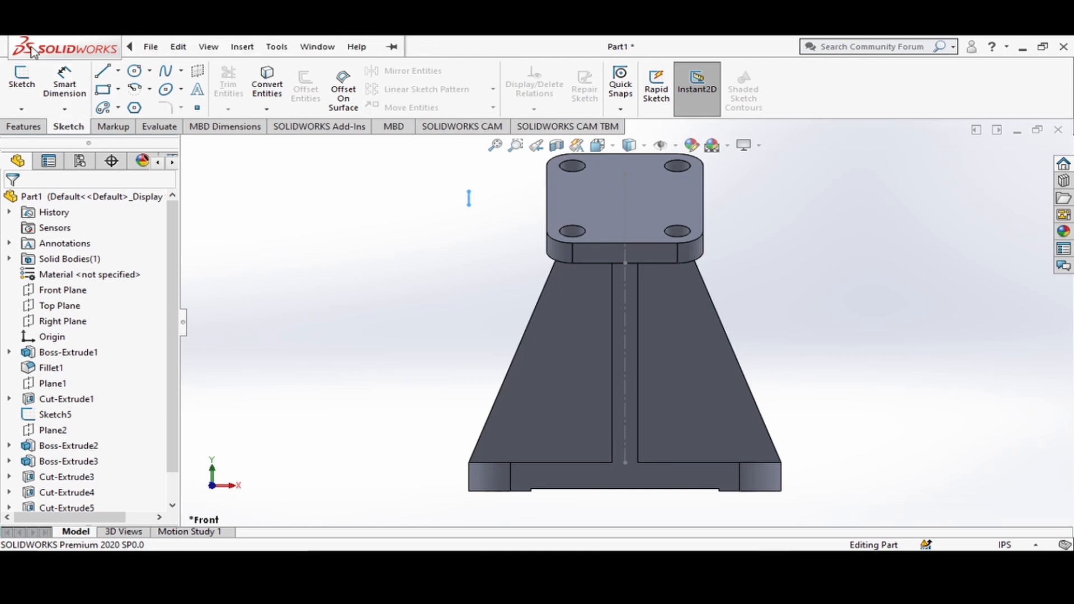
{"action": "left_click", "coordinate": [135, 71]}
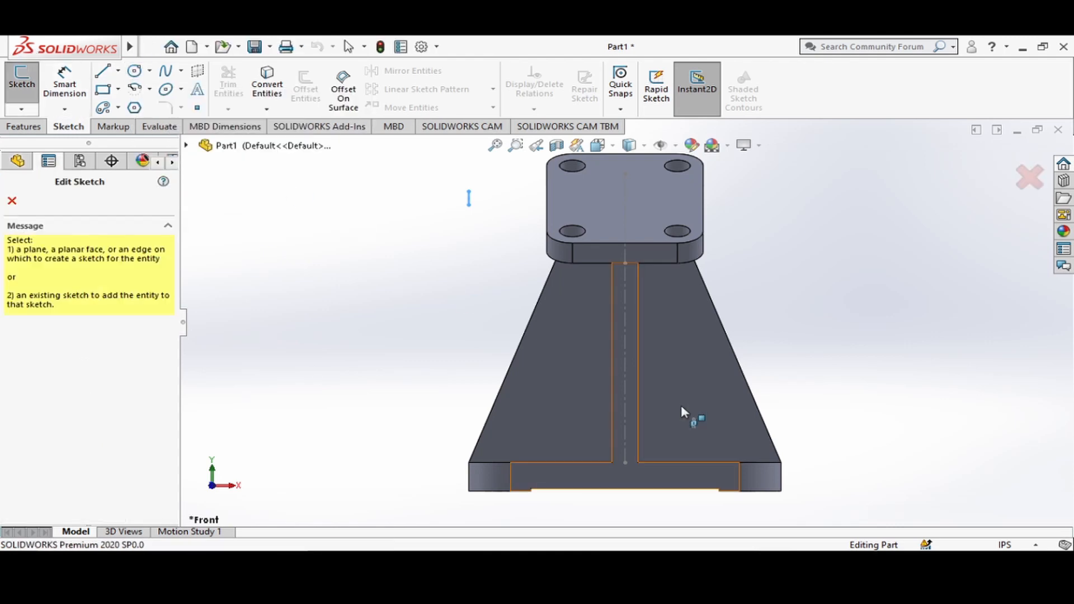
{"action": "left_click", "coordinate": [658, 374]}
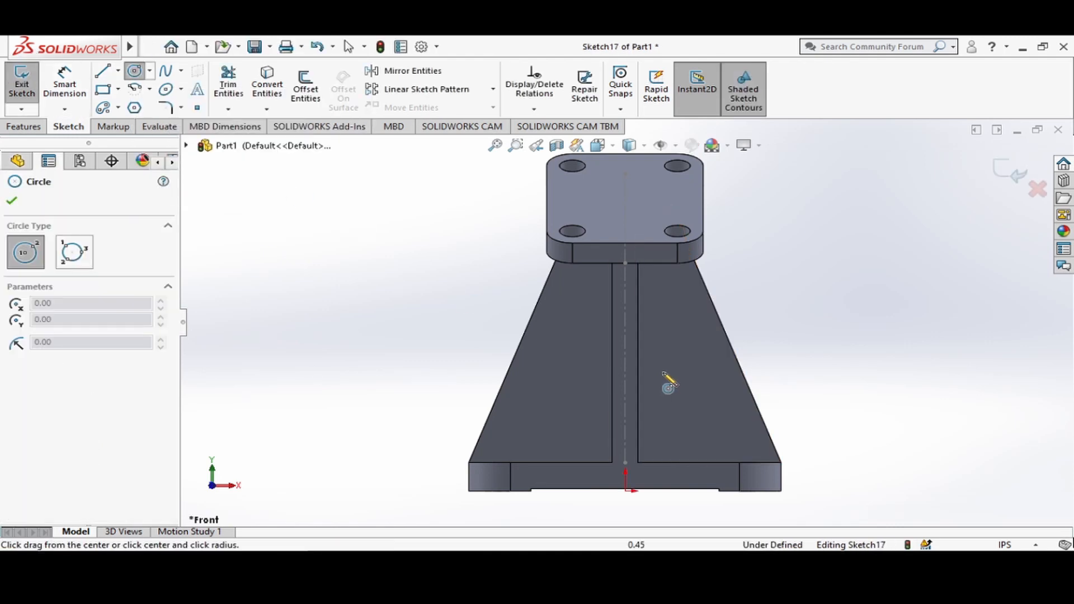
{"action": "left_click", "coordinate": [665, 372]}
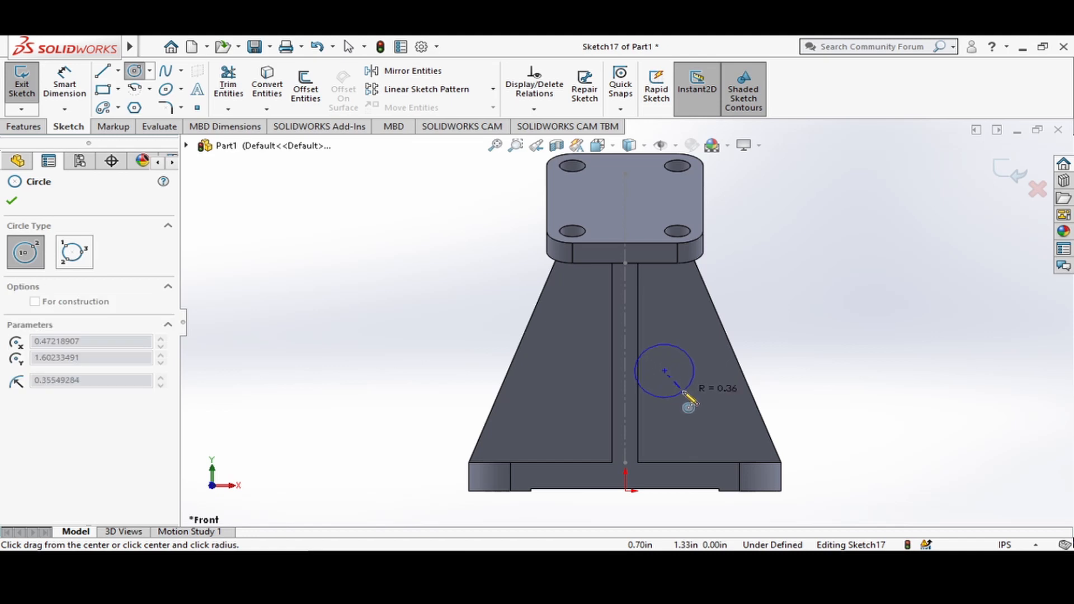
{"action": "left_click", "coordinate": [684, 394]}
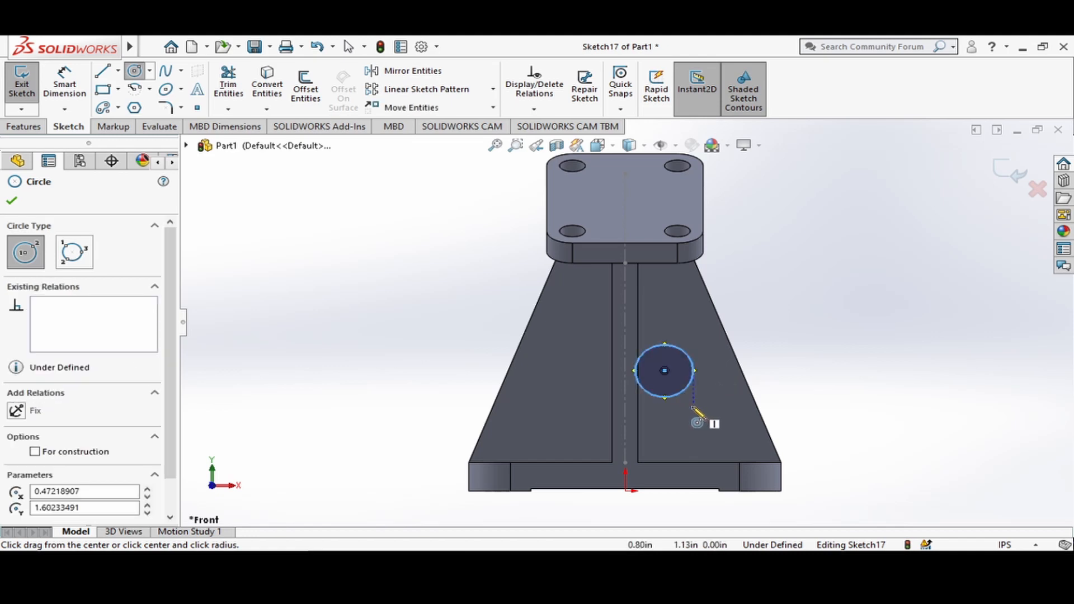
{"action": "left_click", "coordinate": [665, 372]}
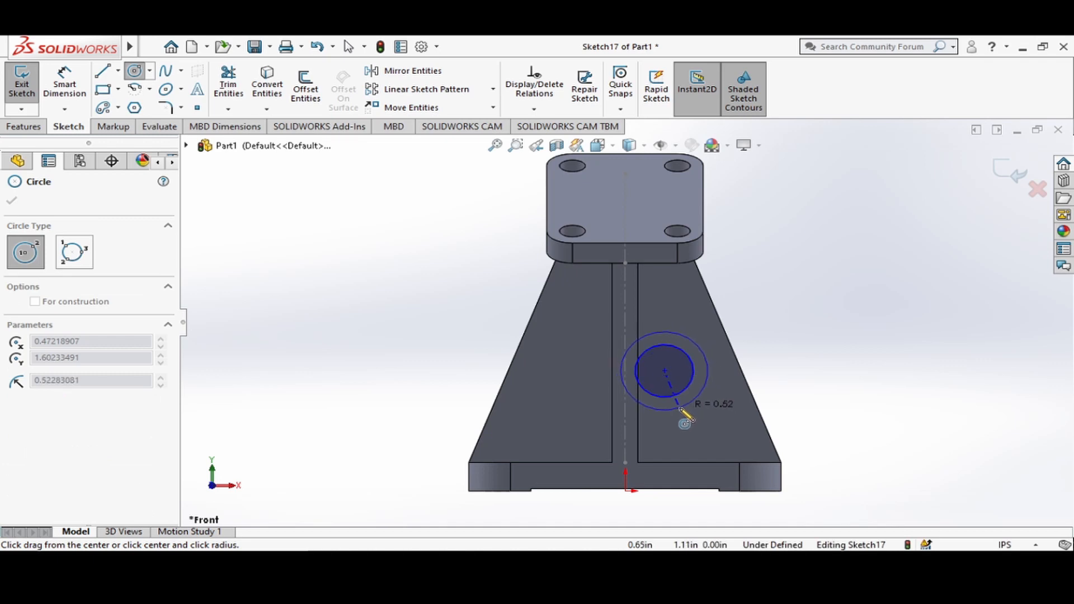
{"action": "left_click", "coordinate": [681, 411]}
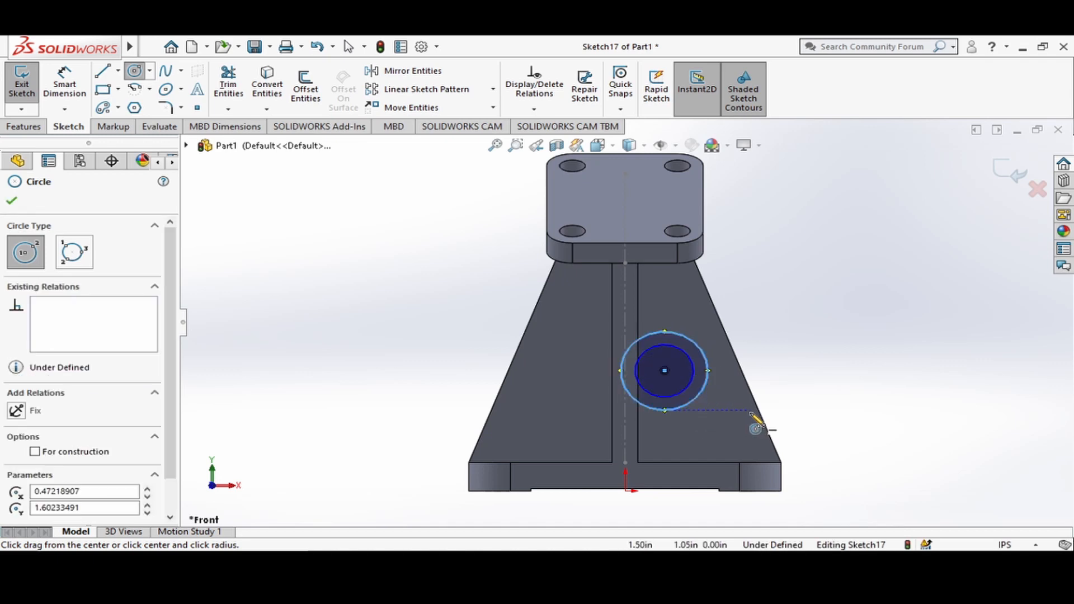
{"action": "key", "text": "Escape"}
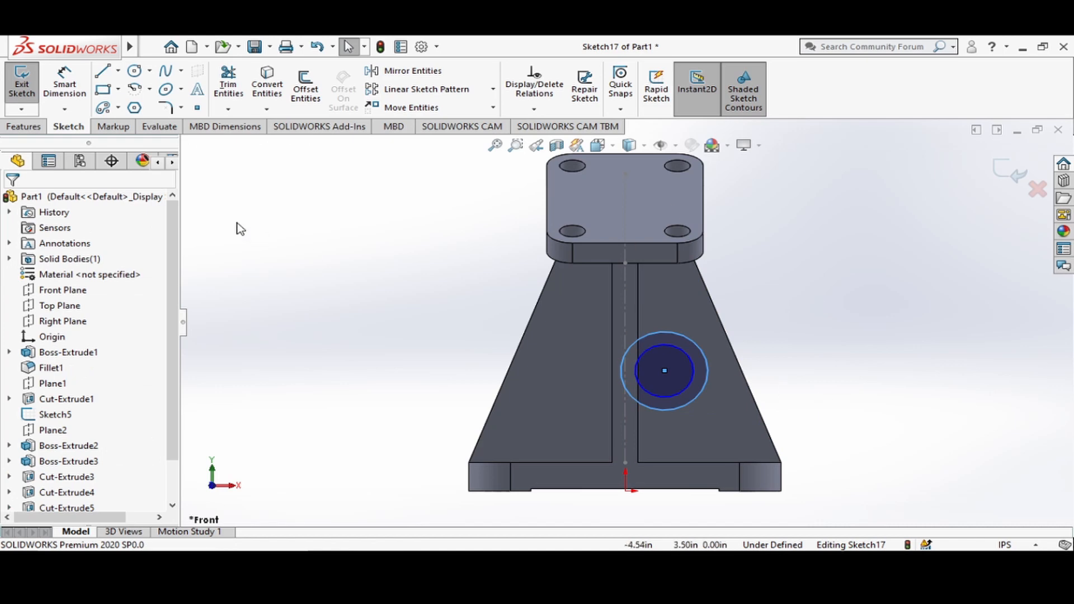
Dimension the inner circle's diameter as 0.5 in and the outer circle's diameter as 0.75 in.
{"action": "left_click", "coordinate": [65, 84]}
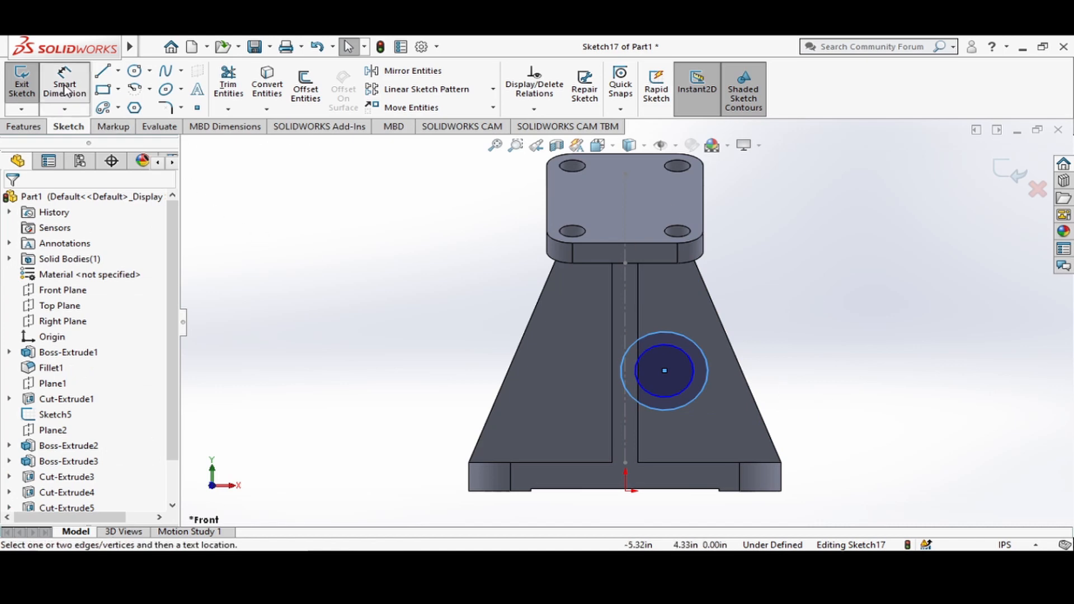
{"action": "left_click", "coordinate": [674, 351]}
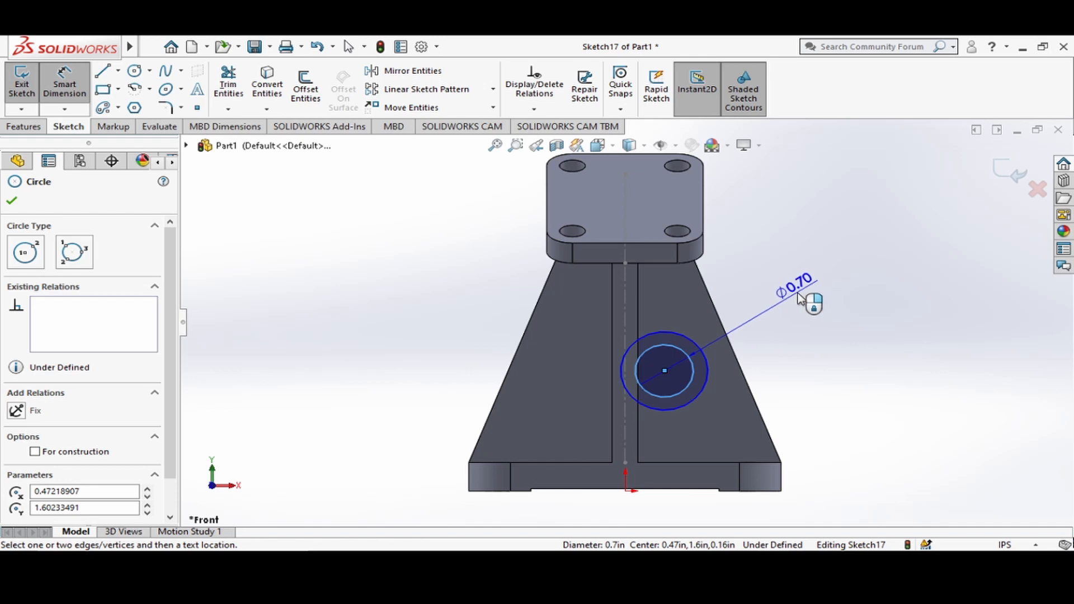
{"action": "left_click", "coordinate": [802, 298]}
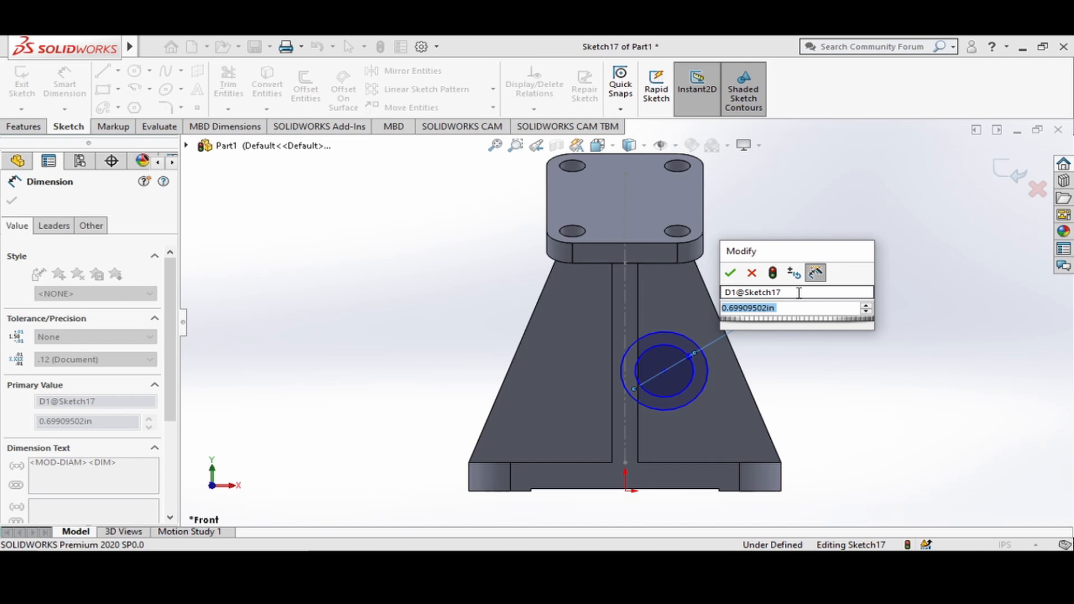
{"action": "type", "text": ".5"}
{"action": "key", "text": "Return"}
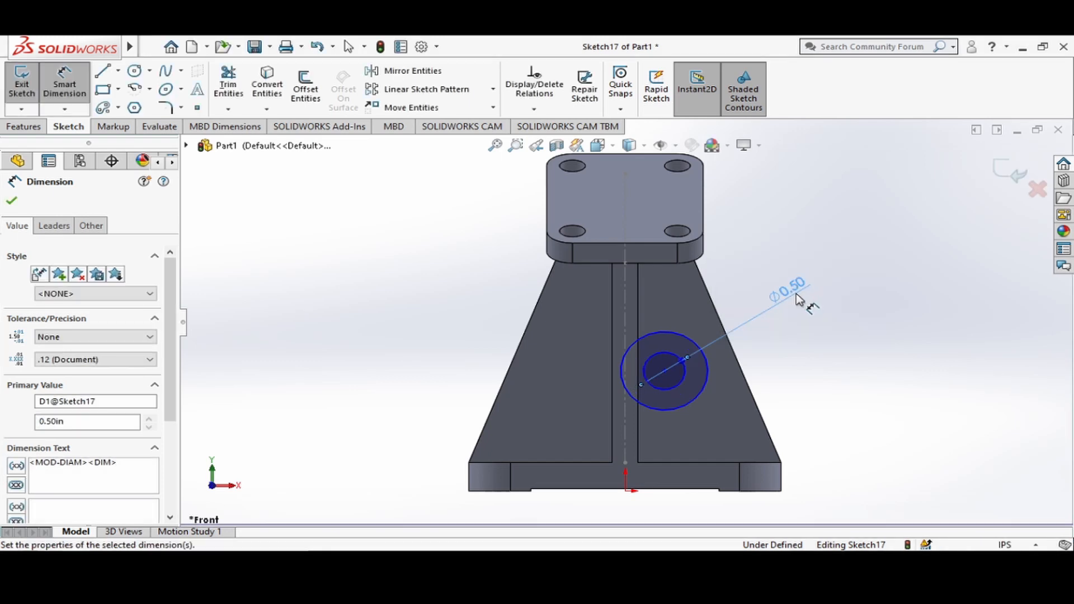
{"action": "left_click", "coordinate": [701, 397]}
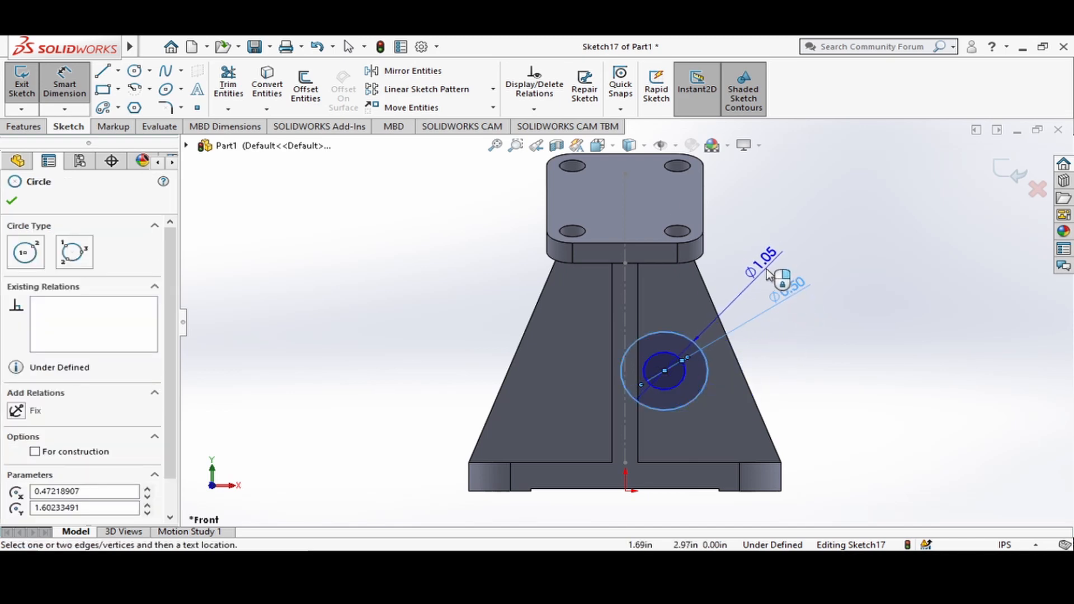
{"action": "left_click", "coordinate": [771, 278]}
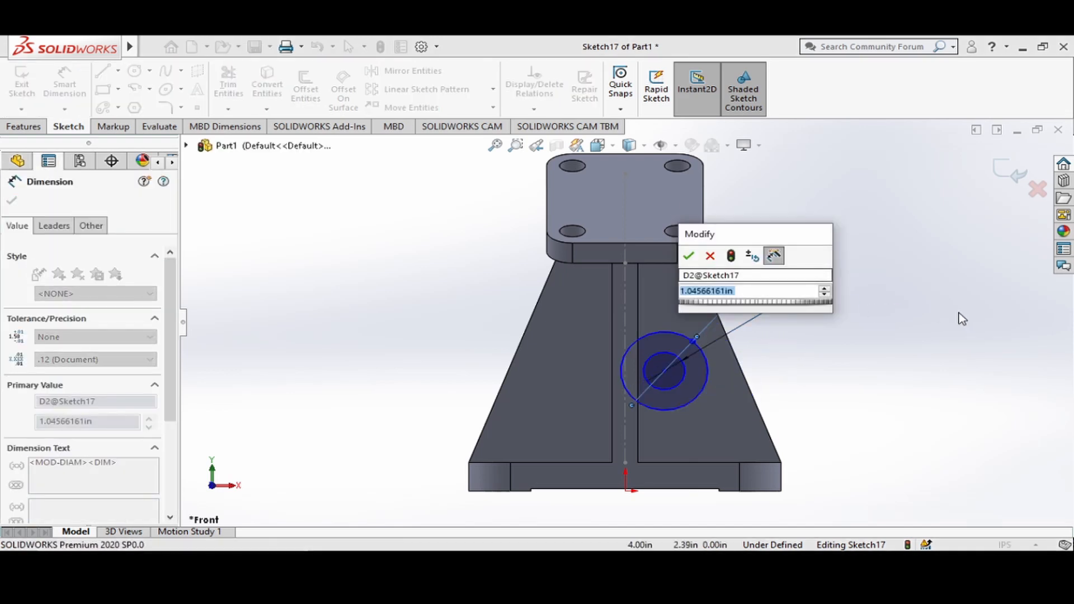
{"action": "type", "text": ".75"}
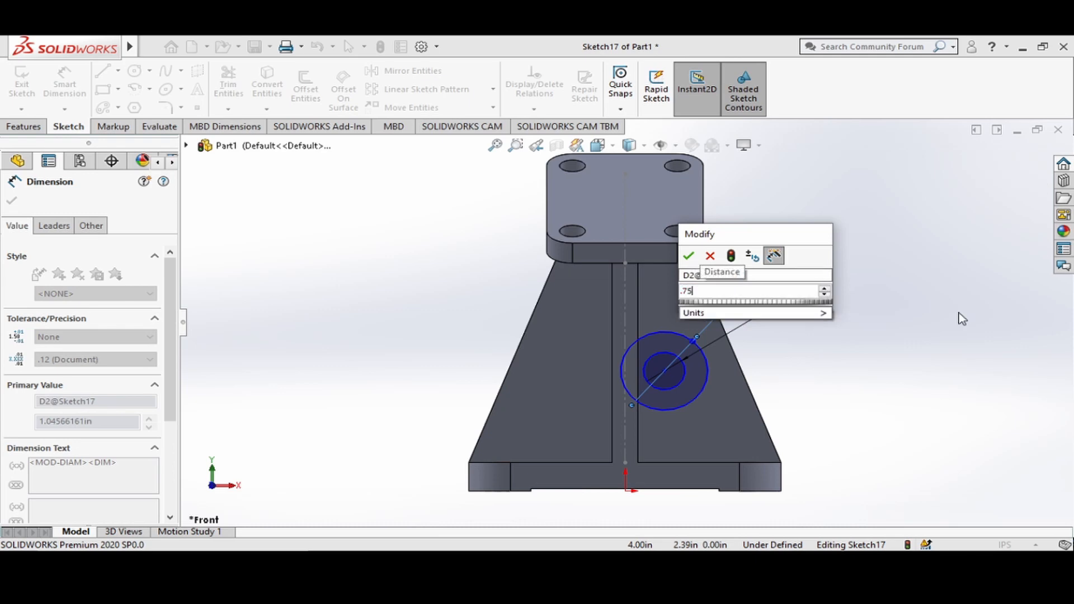
{"action": "key", "text": "Return"}
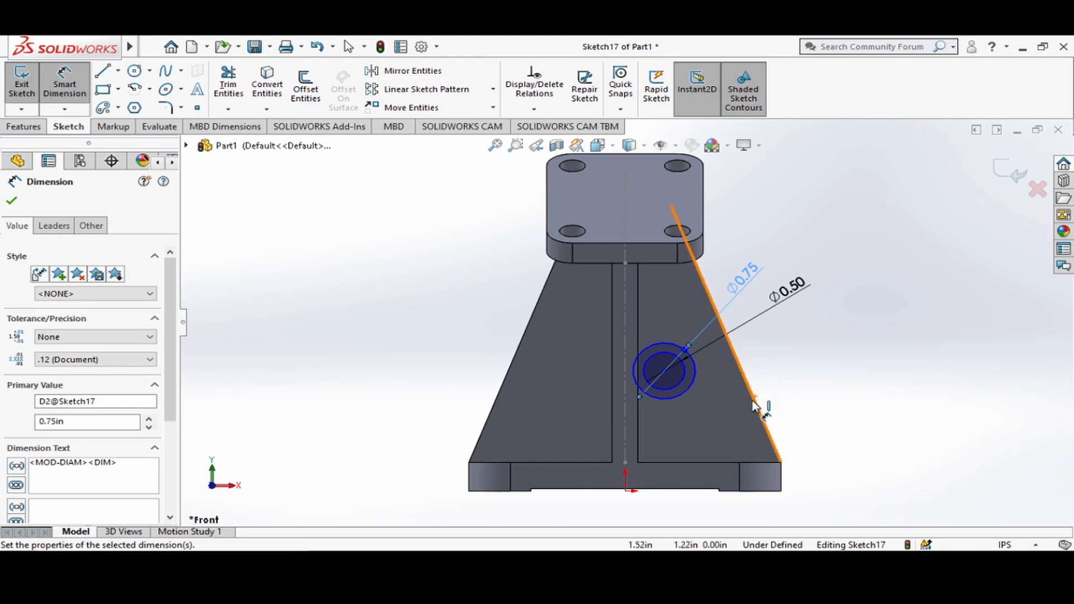
Set the circles' centre 1.38 in above the top edge of the base plate.
{"action": "left_click", "coordinate": [665, 371]}
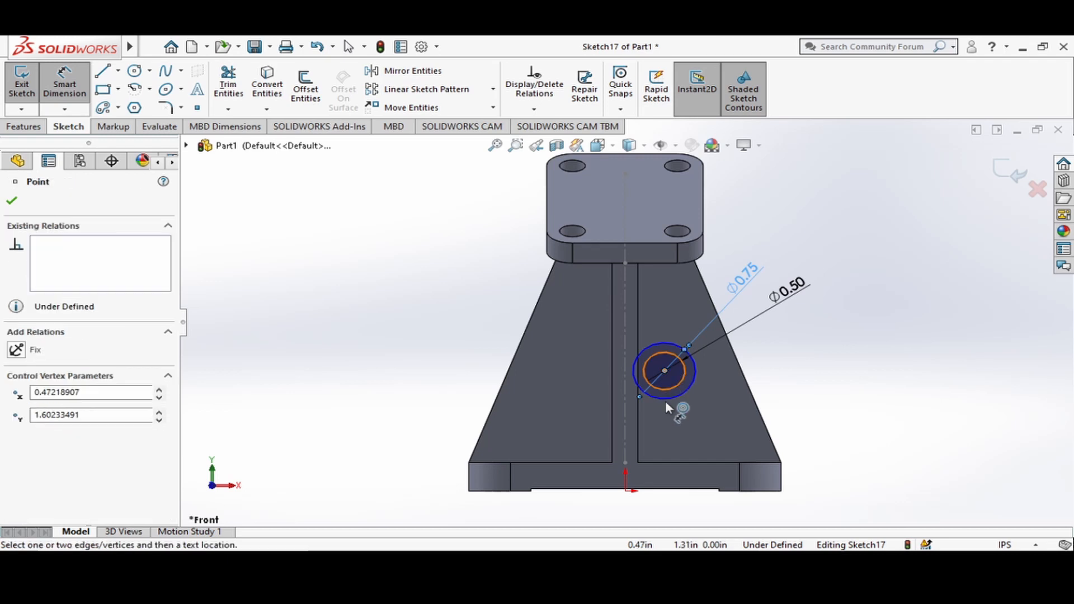
{"action": "left_click", "coordinate": [693, 464]}
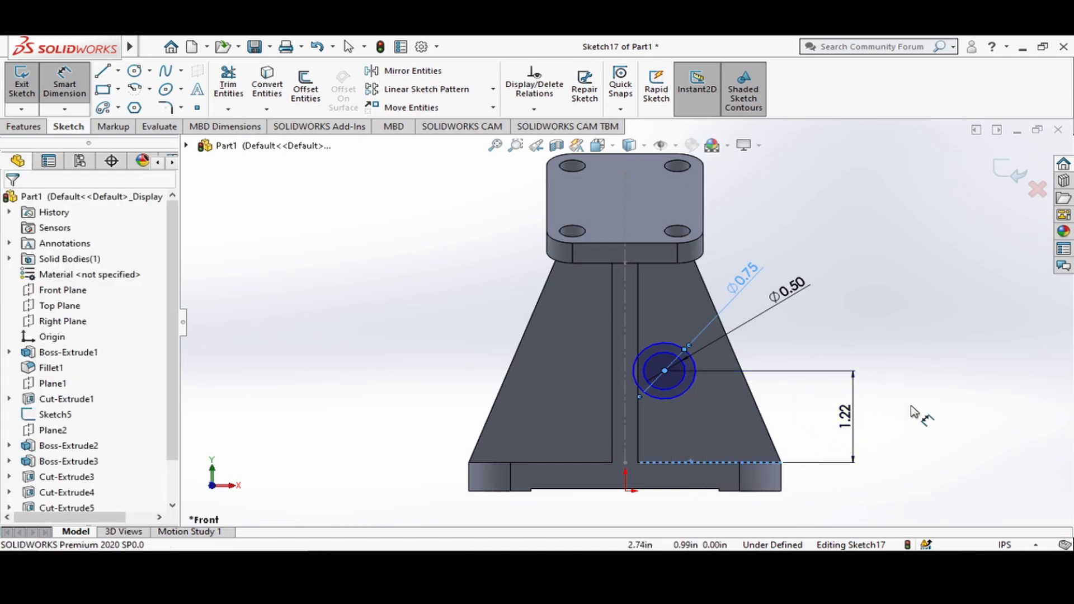
{"action": "left_click", "coordinate": [962, 403]}
{"action": "type", "text": "1"}
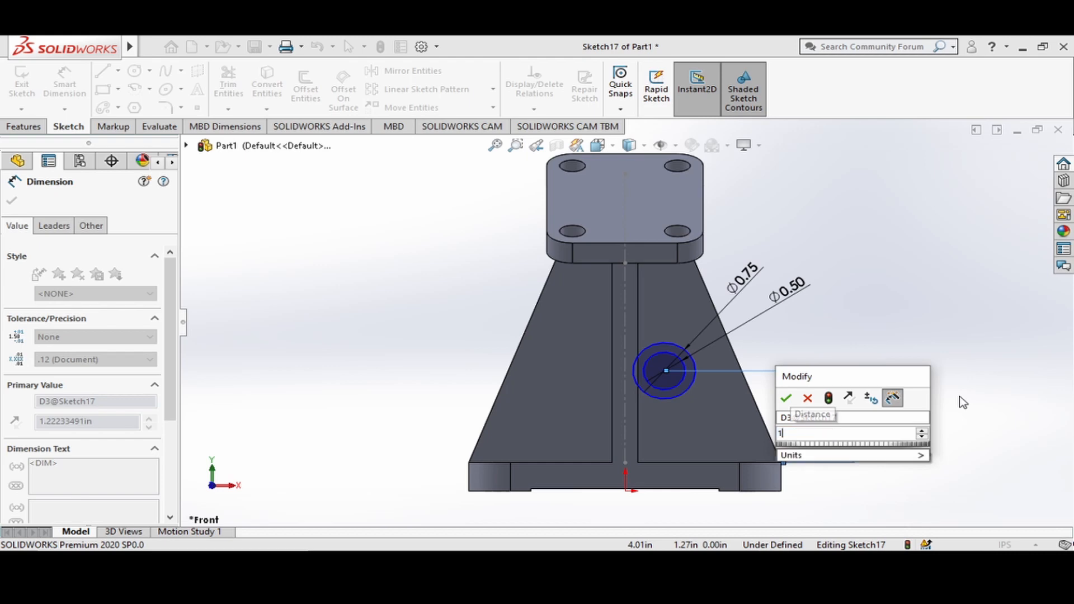
{"action": "type", "text": ".38"}
{"action": "key", "text": "Return"}
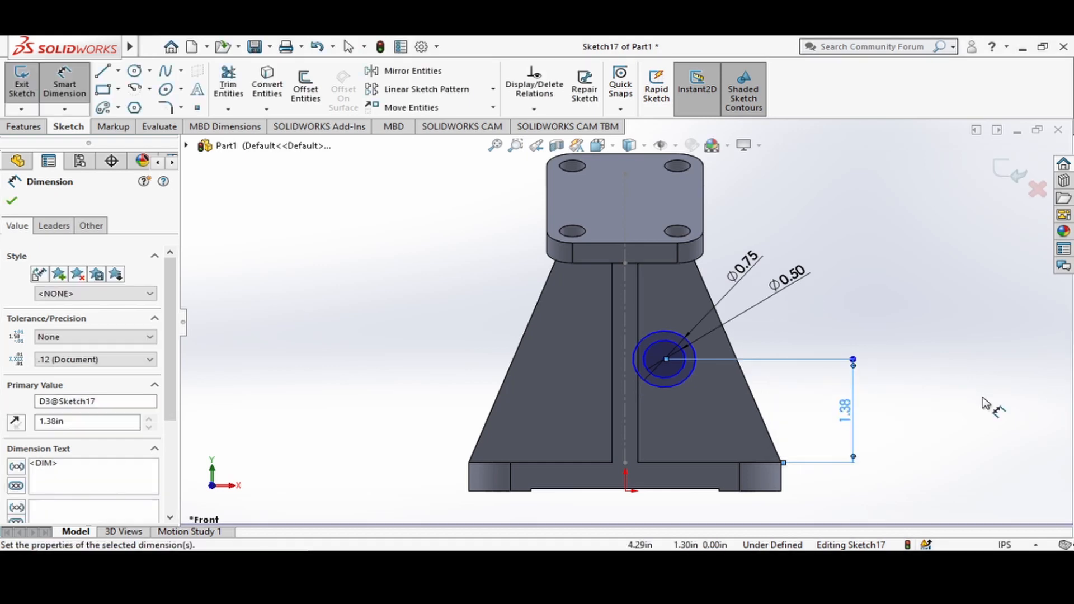
Set the horizontal distance between the circles' centre and the origin to 0.50 in.
{"action": "left_click", "coordinate": [664, 360]}
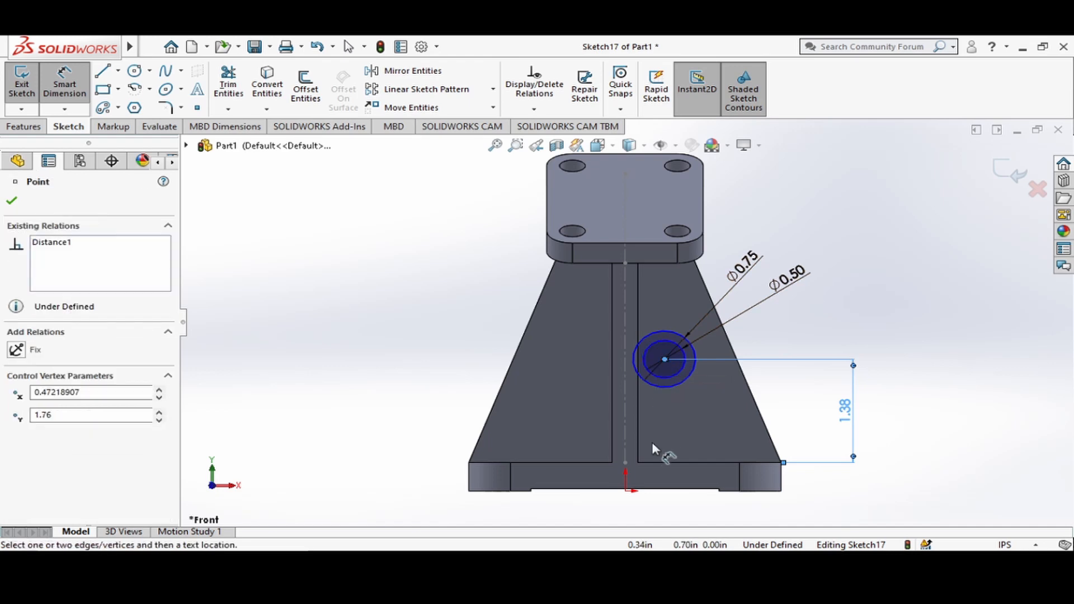
{"action": "left_click", "coordinate": [626, 488]}
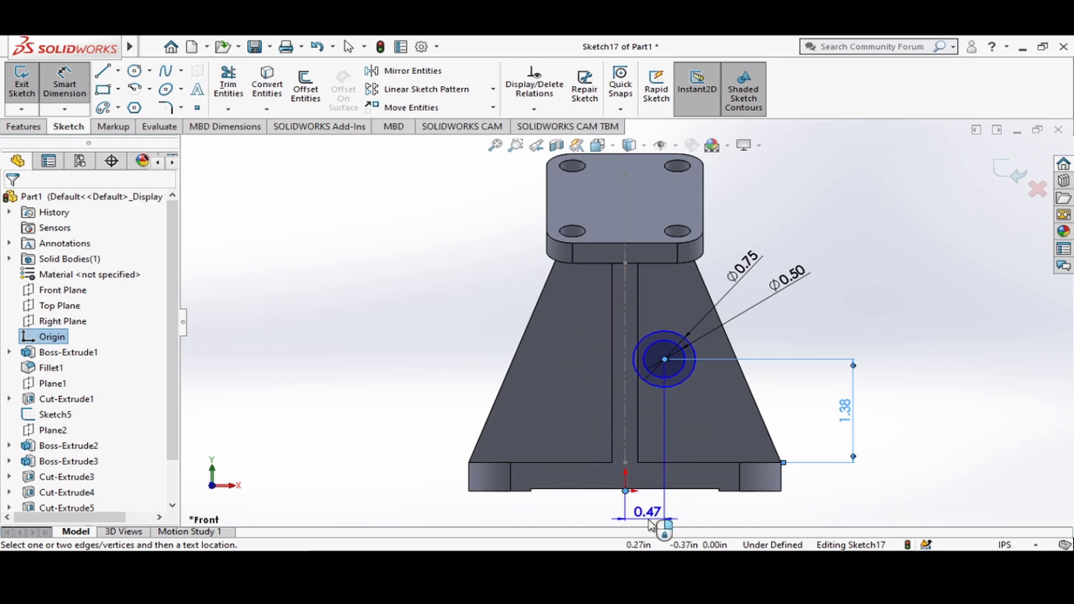
{"action": "left_click", "coordinate": [647, 523]}
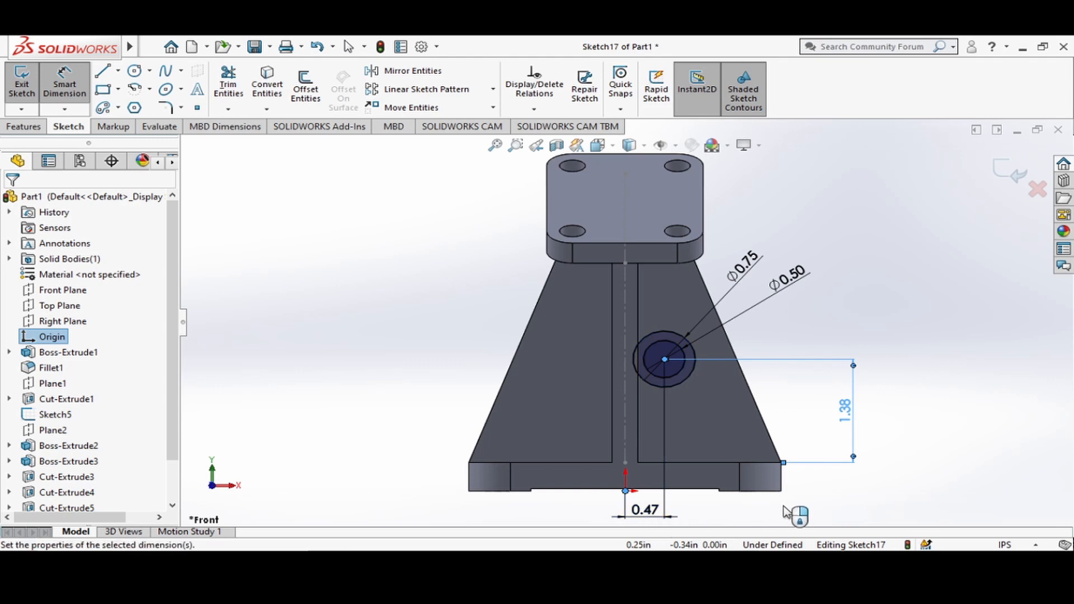
{"action": "type", "text": ".5"}
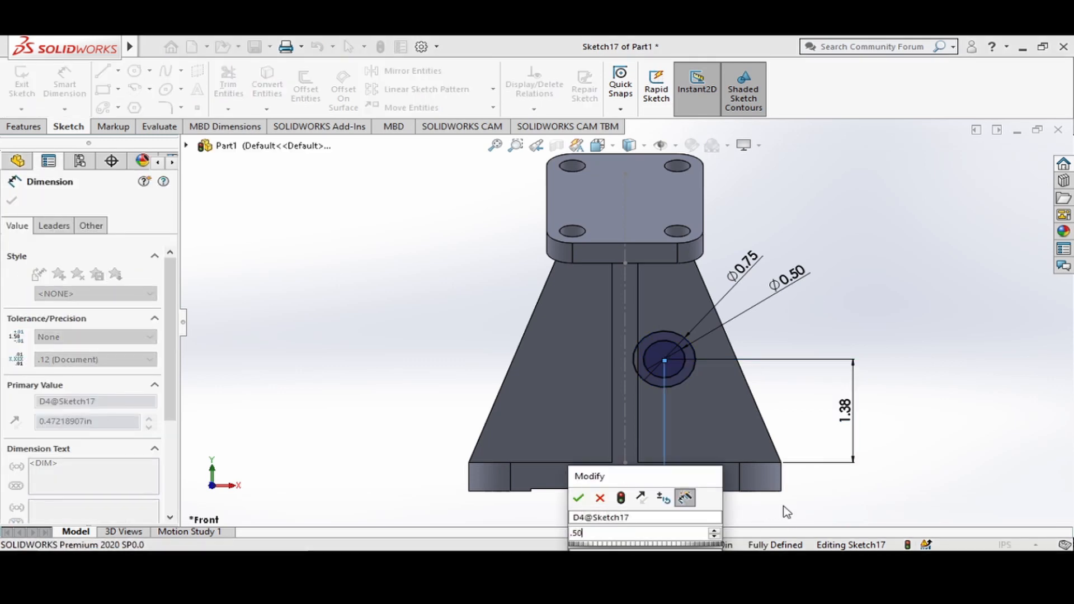
{"action": "key", "text": "Return"}
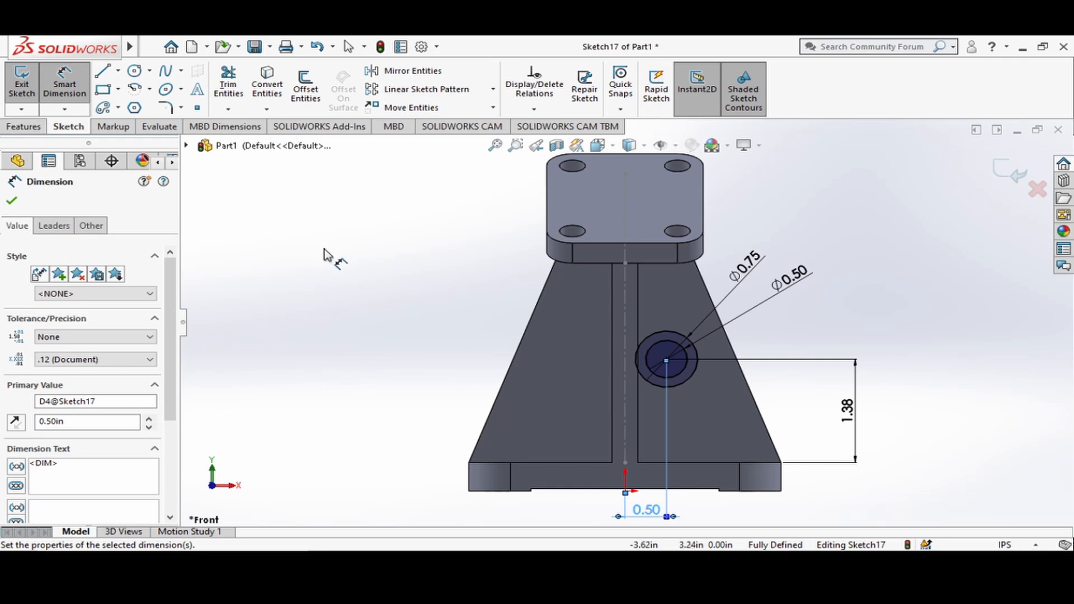
{"action": "key", "text": "Escape"}
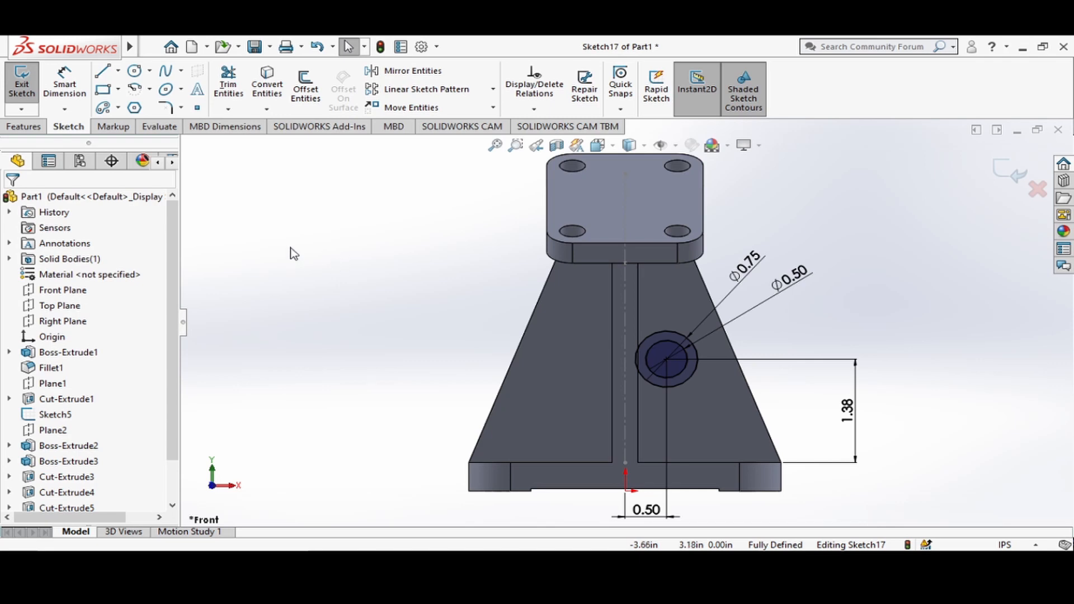
Set up a boss extrusion of the two-circle sketch that starts at a 0.59 in offset from the sketch plane.
{"action": "left_click", "coordinate": [22, 127]}
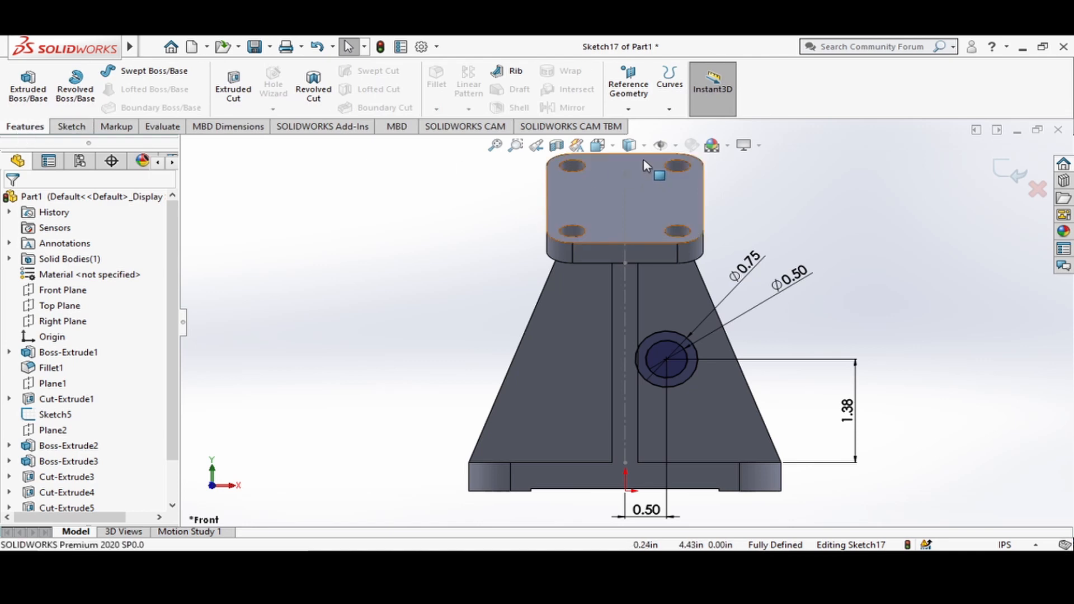
{"action": "key", "text": "ctrl+7"}
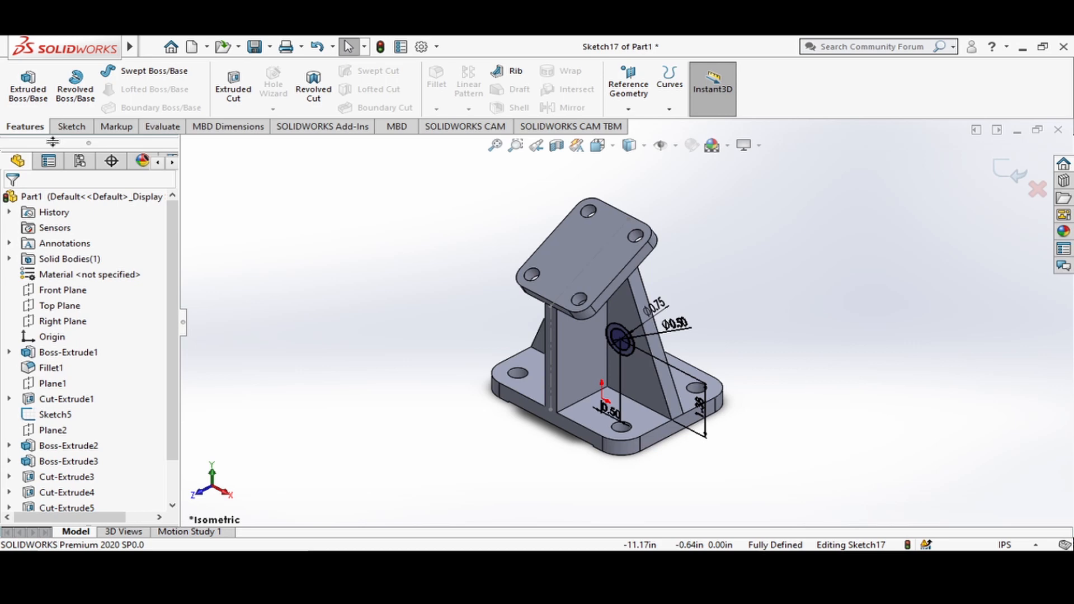
{"action": "key", "text": "ctrl+z"}
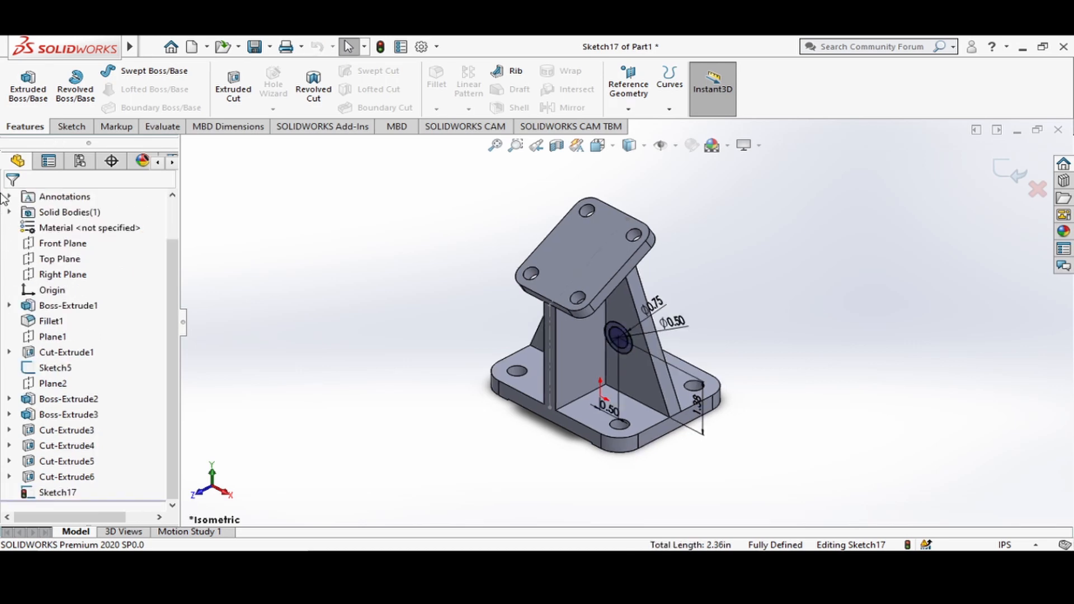
{"action": "left_click", "coordinate": [21, 105]}
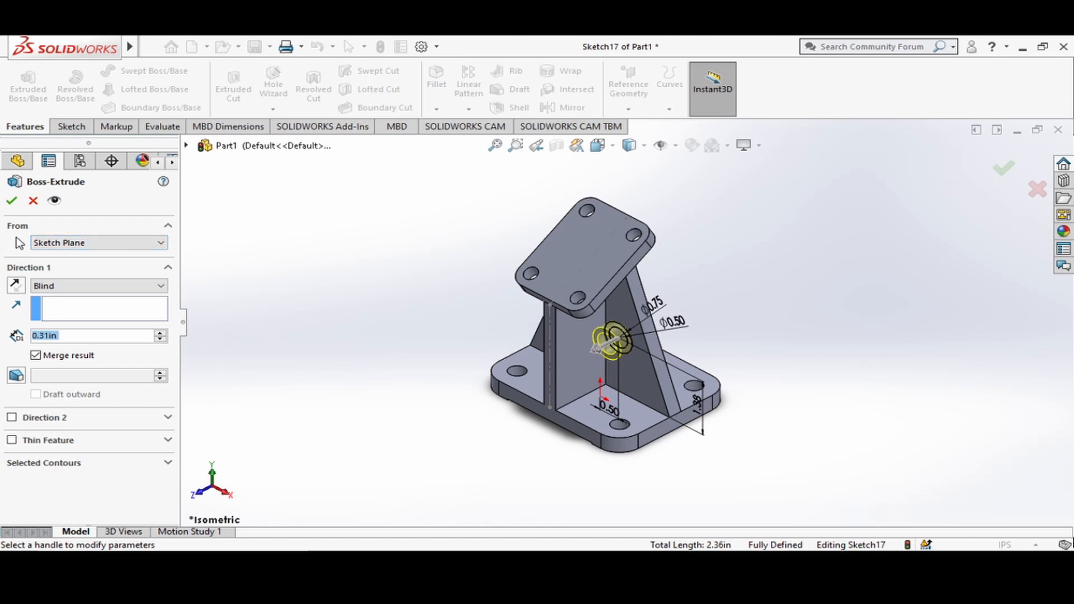
{"action": "left_click", "coordinate": [99, 246]}
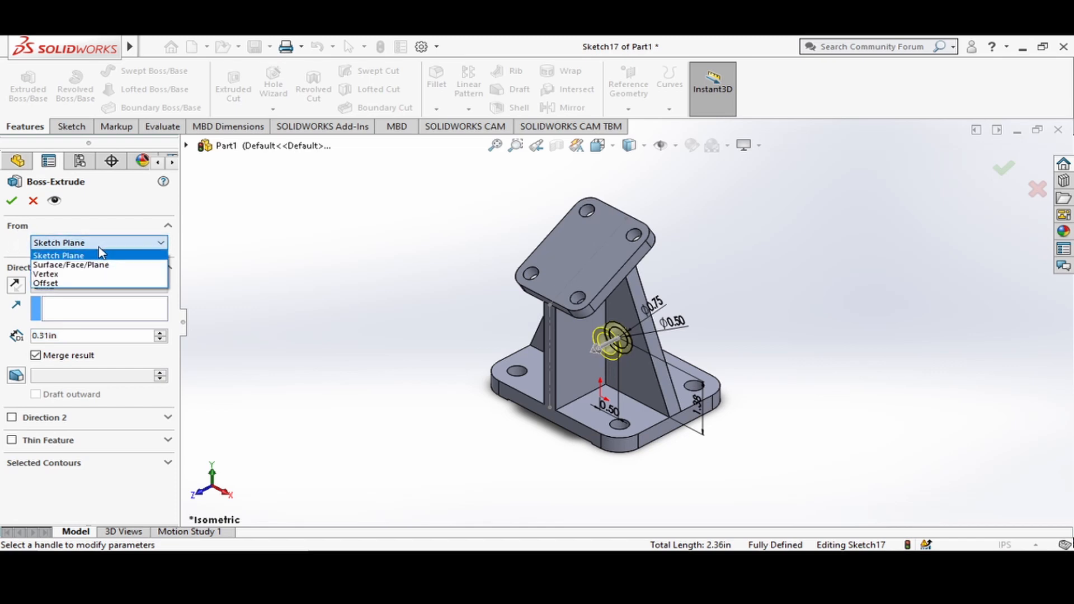
{"action": "left_click", "coordinate": [51, 284]}
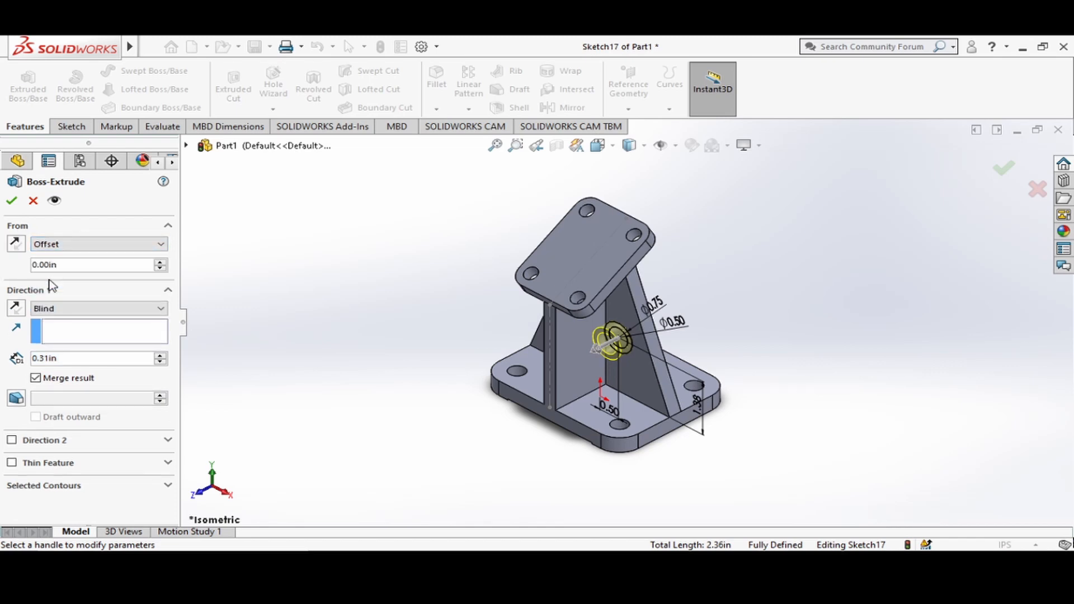
{"action": "double_click", "coordinate": [77, 264]}
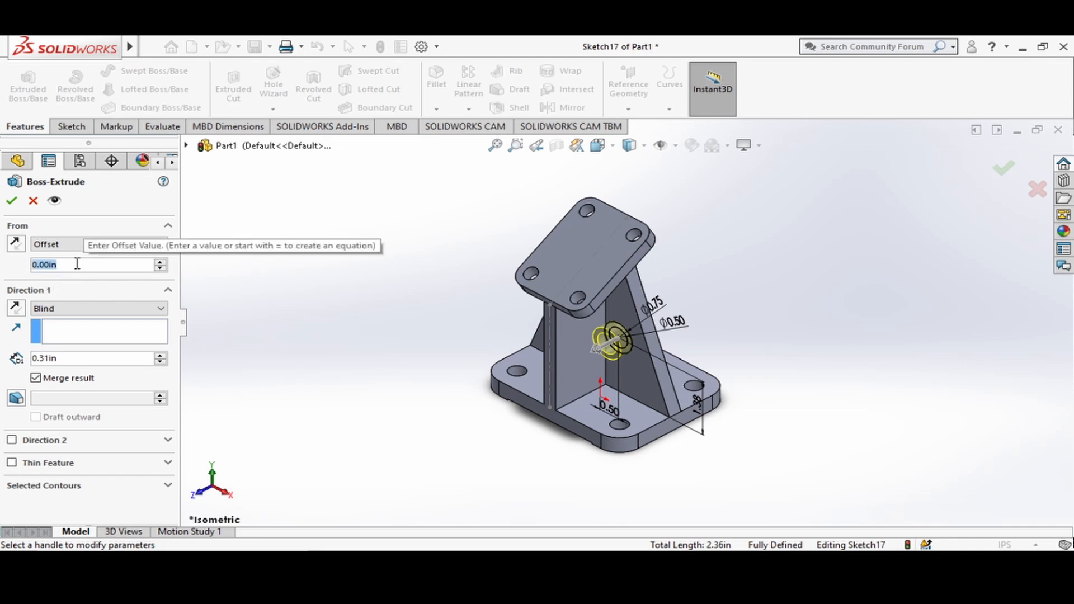
{"action": "type", "text": ".59"}
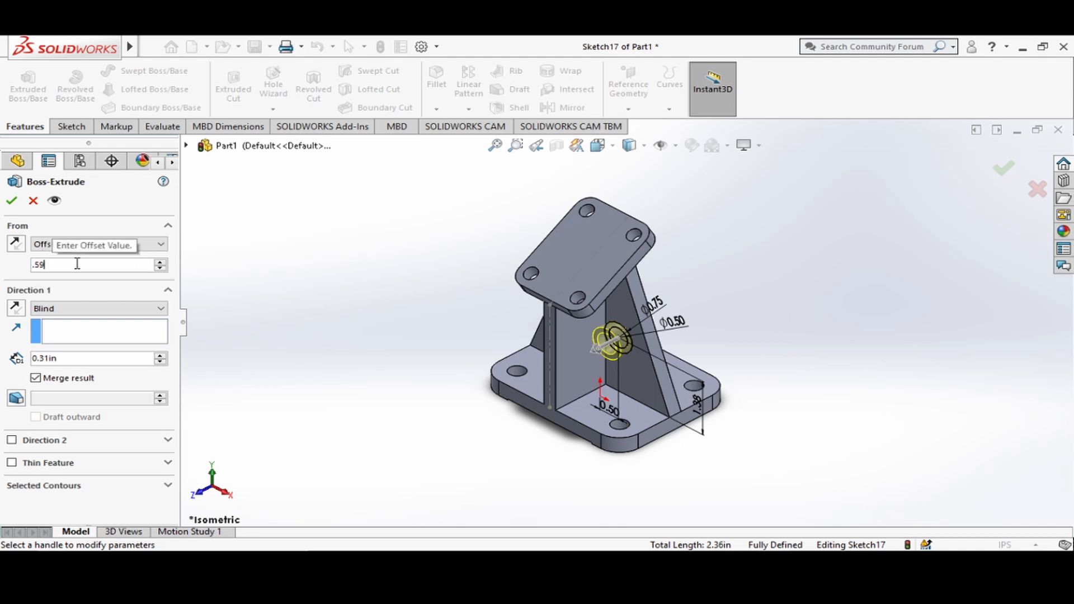
{"action": "key", "text": "Return"}
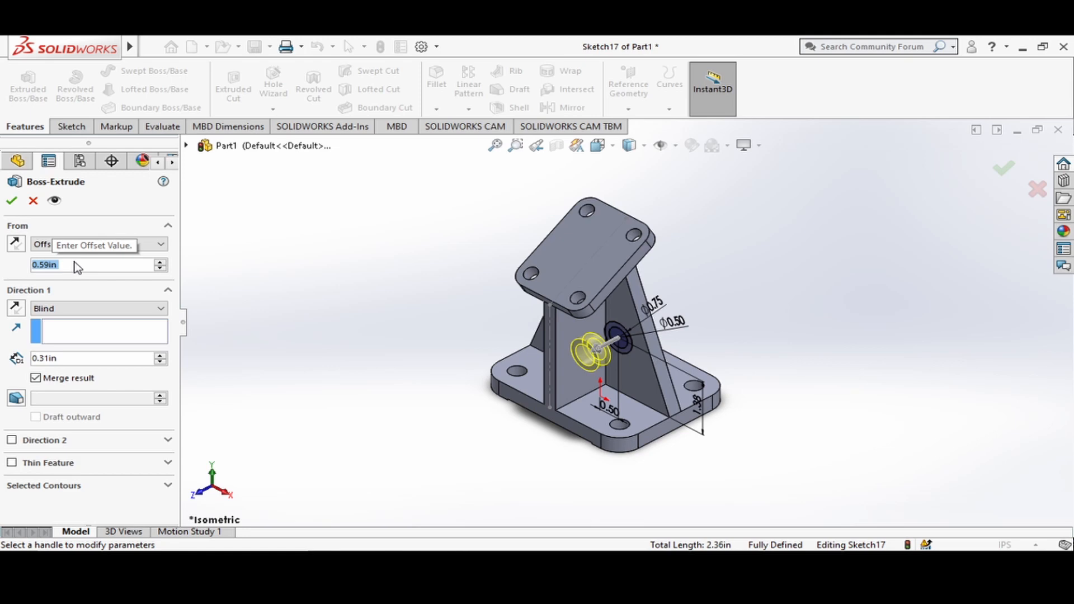
Extrude only the outer 0.75 in circle's contour 1.38 in blind, in the reversed direction back through the support wall.
{"action": "left_click", "coordinate": [62, 361]}
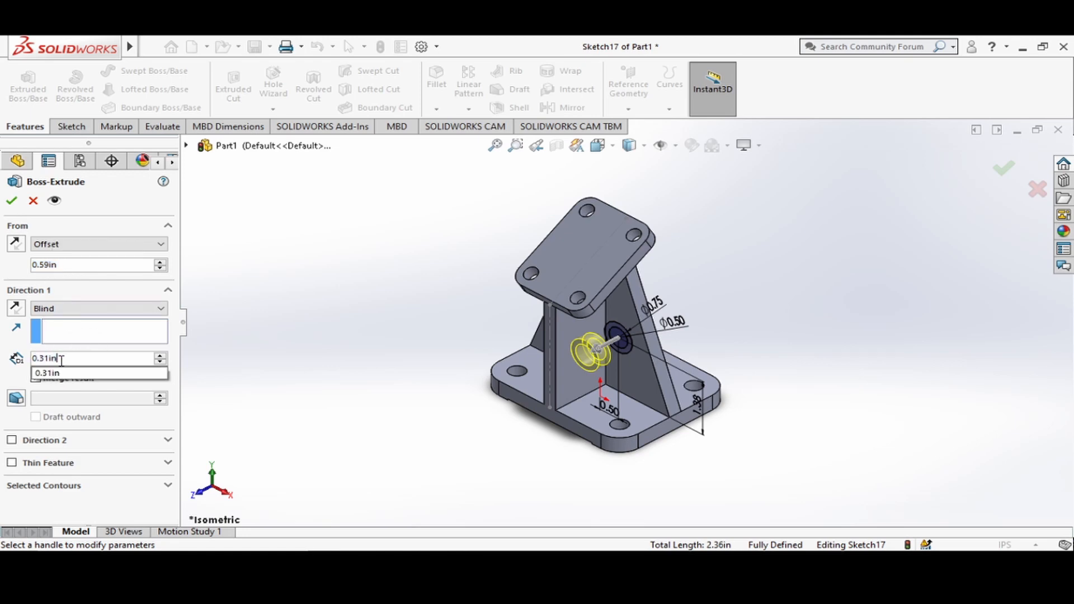
{"action": "double_click", "coordinate": [61, 360]}
{"action": "type", "text": "1.38"}
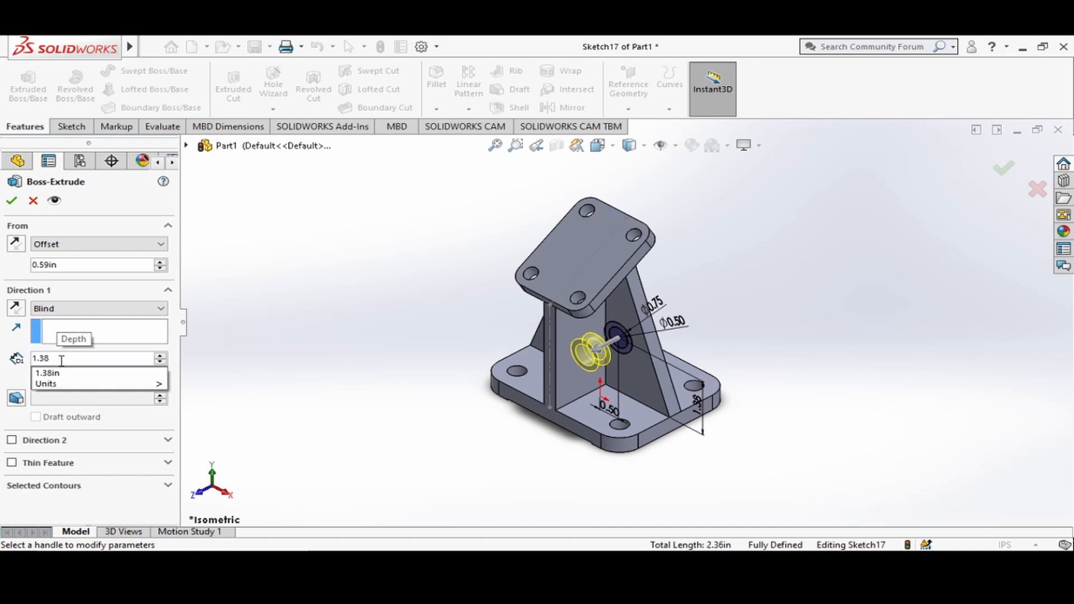
{"action": "key", "text": "Return"}
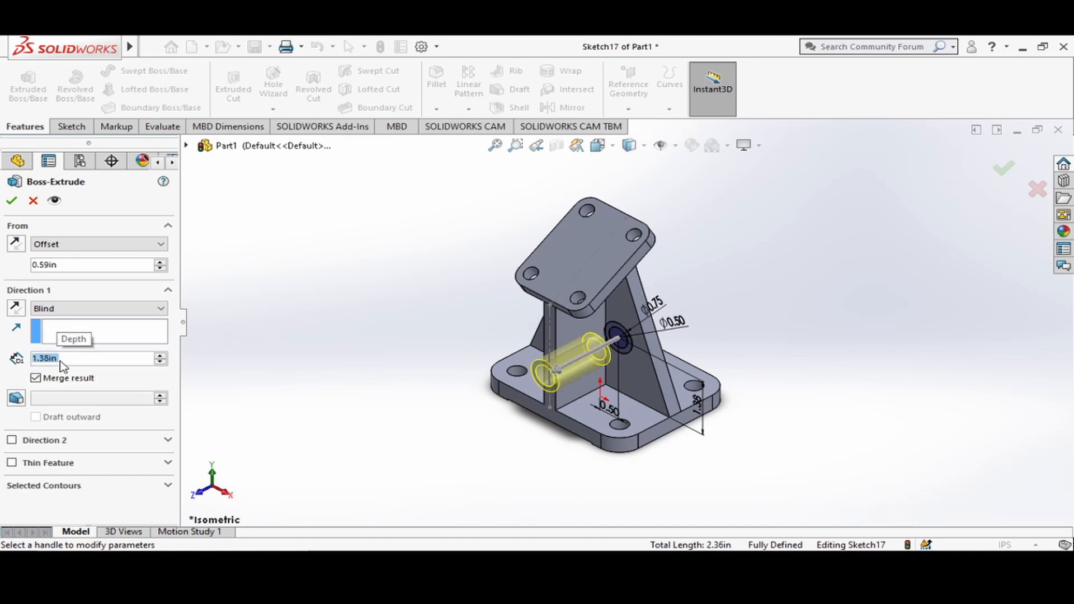
{"action": "left_click", "coordinate": [16, 309]}
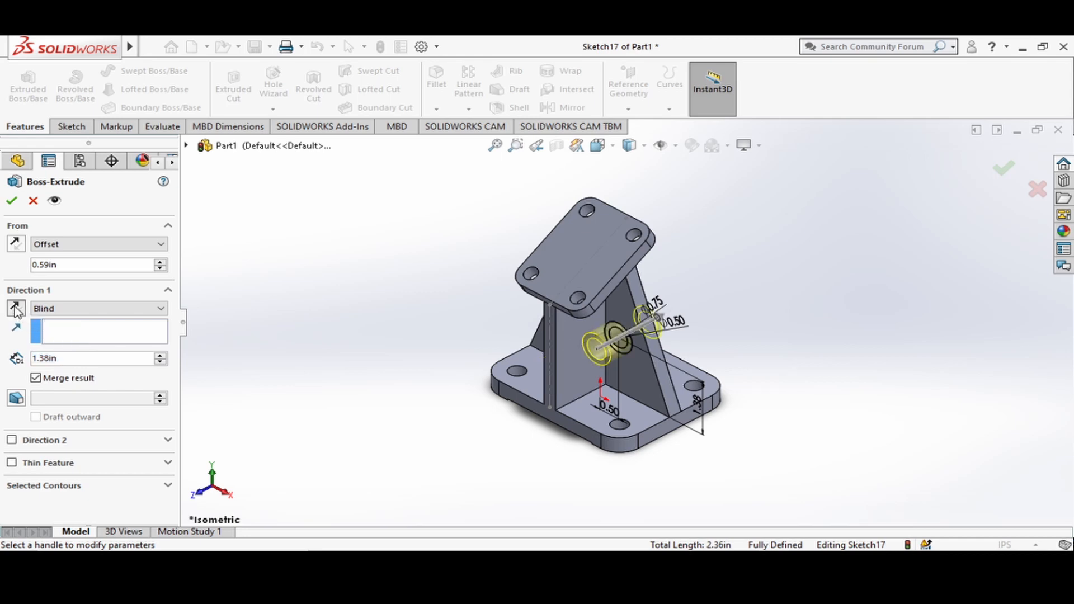
{"action": "left_click", "coordinate": [170, 485]}
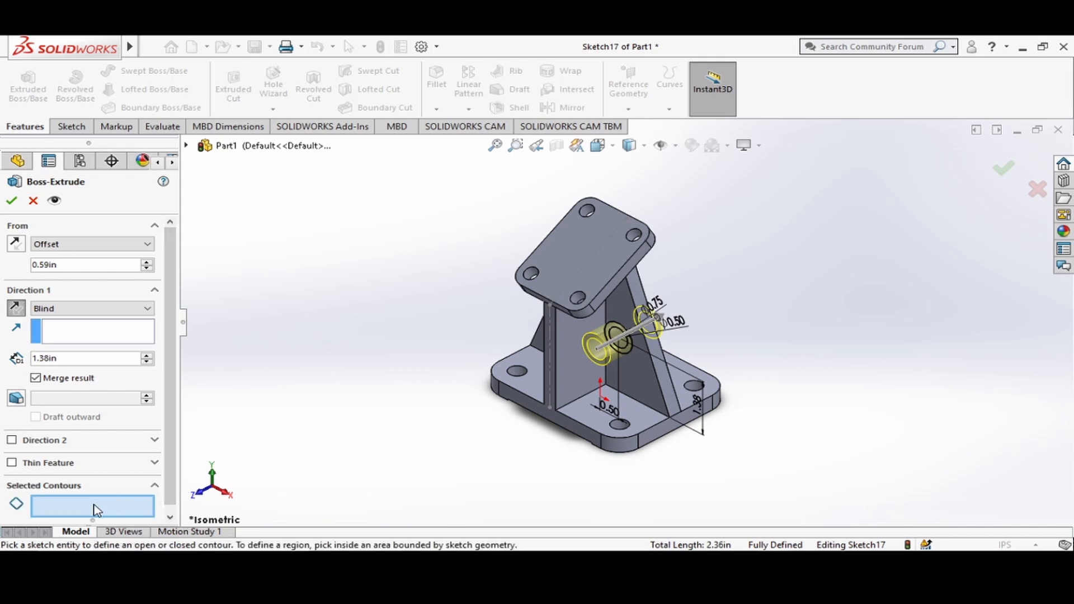
{"action": "left_click", "coordinate": [621, 327]}
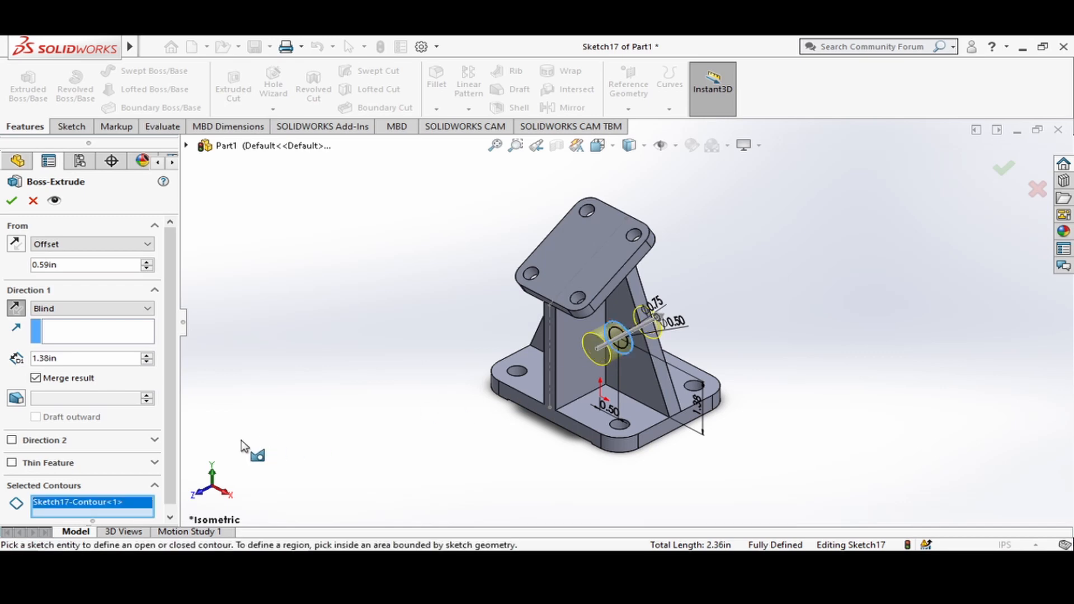
{"action": "left_click", "coordinate": [11, 202]}
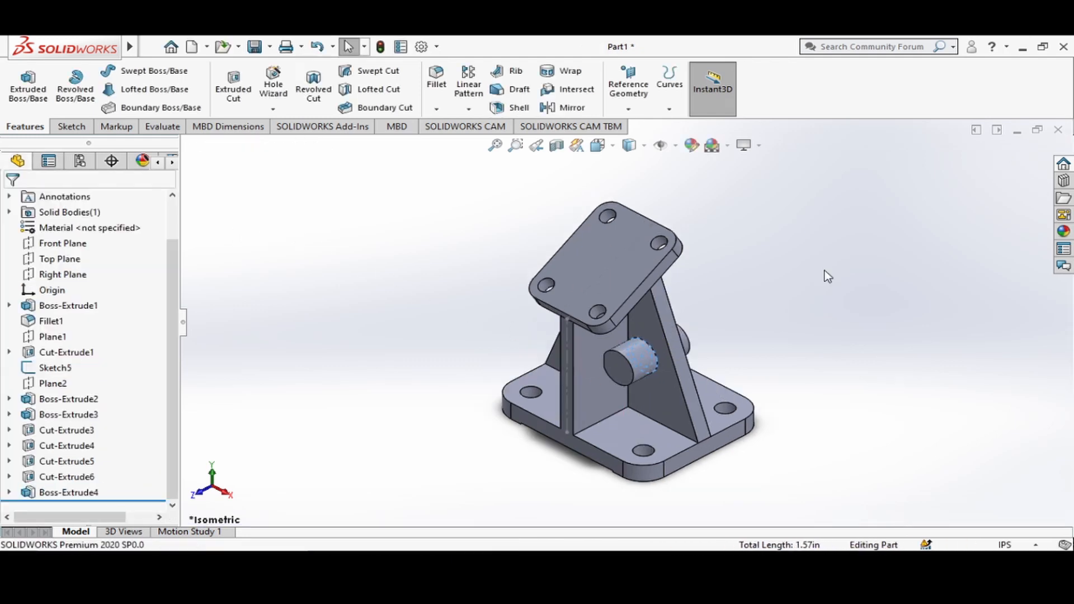
Set up an extruded cut from the boss's circle sketch, using only the inner 0.50 in circle as the contour.
{"action": "left_click", "coordinate": [598, 144]}
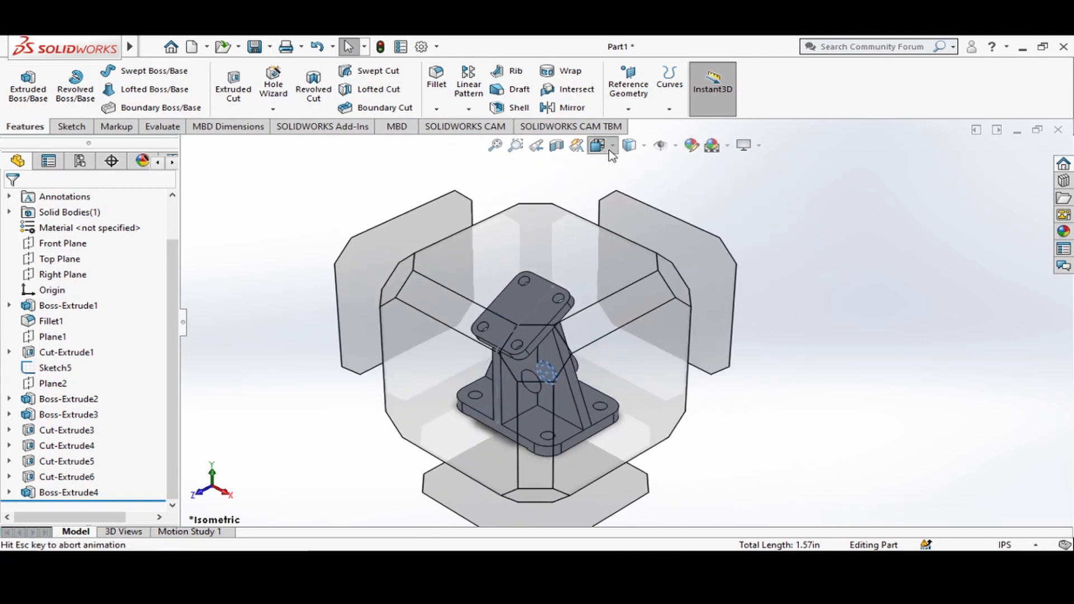
{"action": "left_click", "coordinate": [394, 387]}
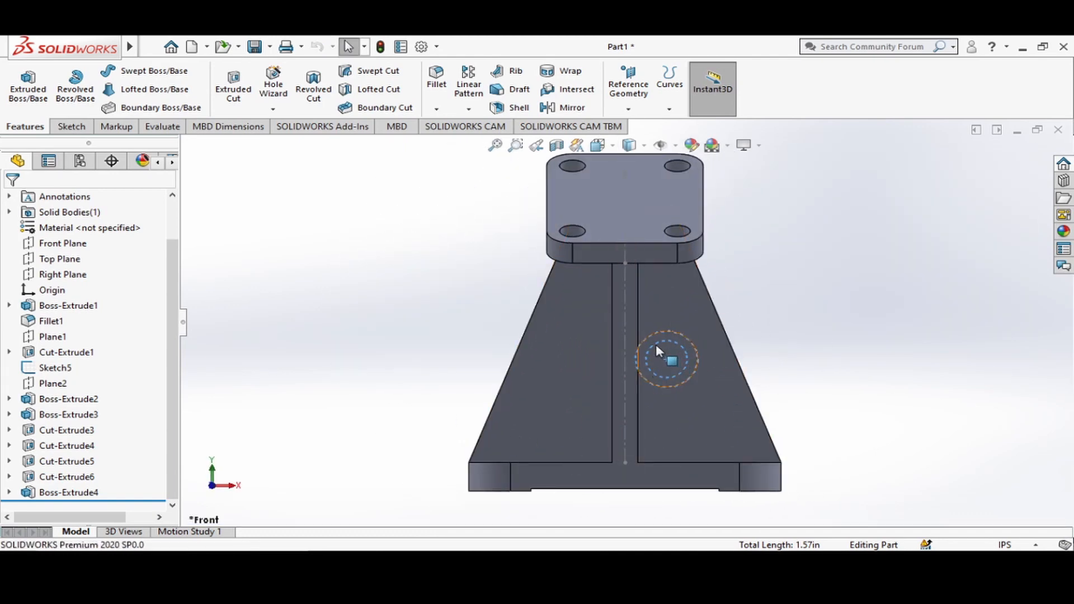
{"action": "left_click", "coordinate": [611, 145]}
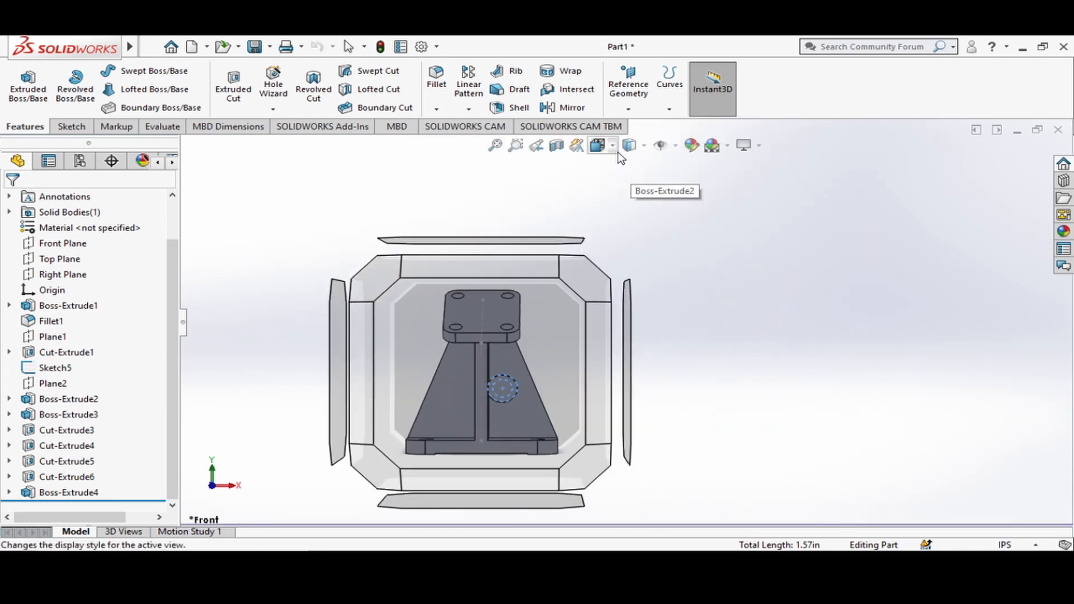
{"action": "left_click", "coordinate": [616, 150]}
{"action": "left_click", "coordinate": [686, 186]}
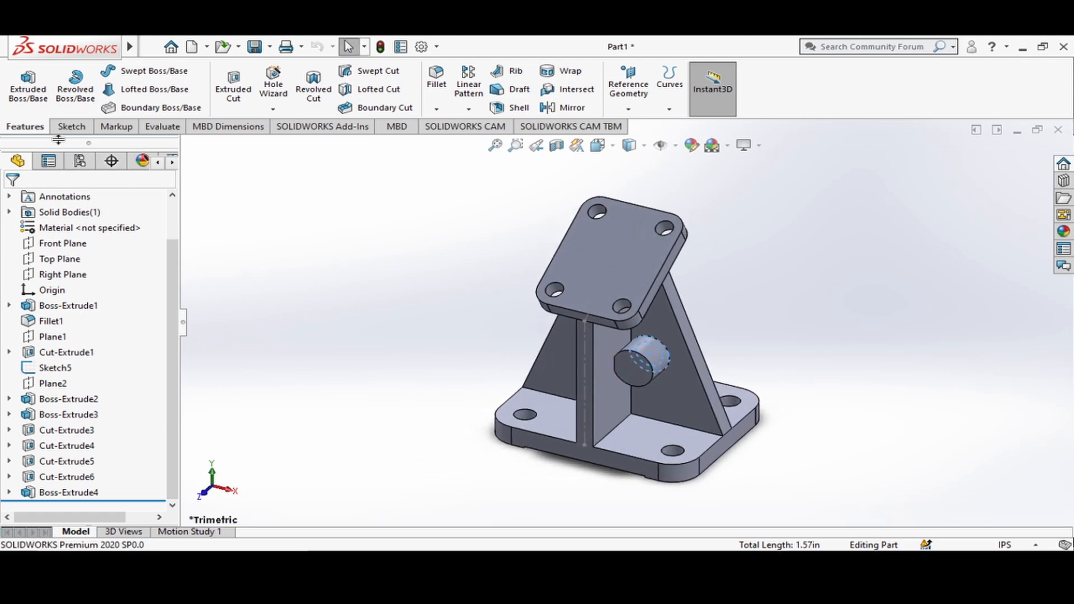
{"action": "left_click", "coordinate": [230, 88]}
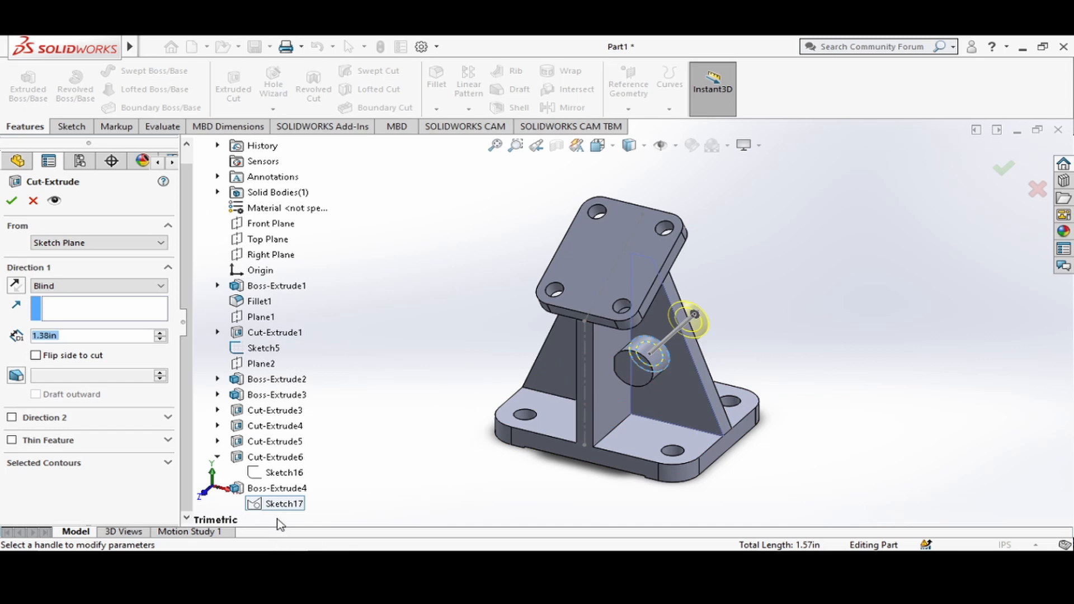
{"action": "left_click", "coordinate": [256, 504]}
{"action": "left_click", "coordinate": [168, 462]}
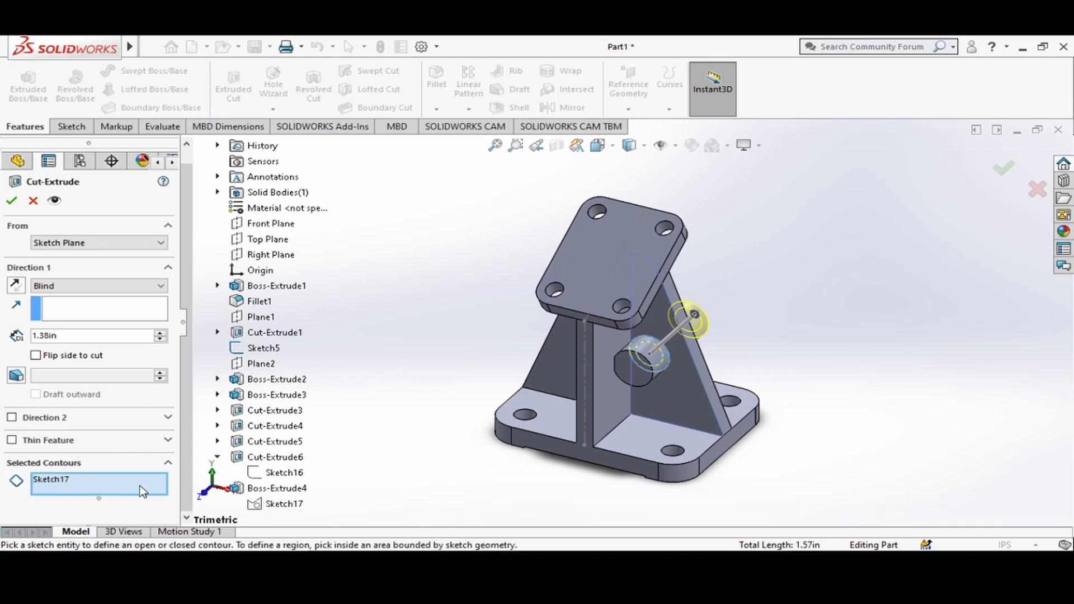
{"action": "left_click", "coordinate": [109, 482]}
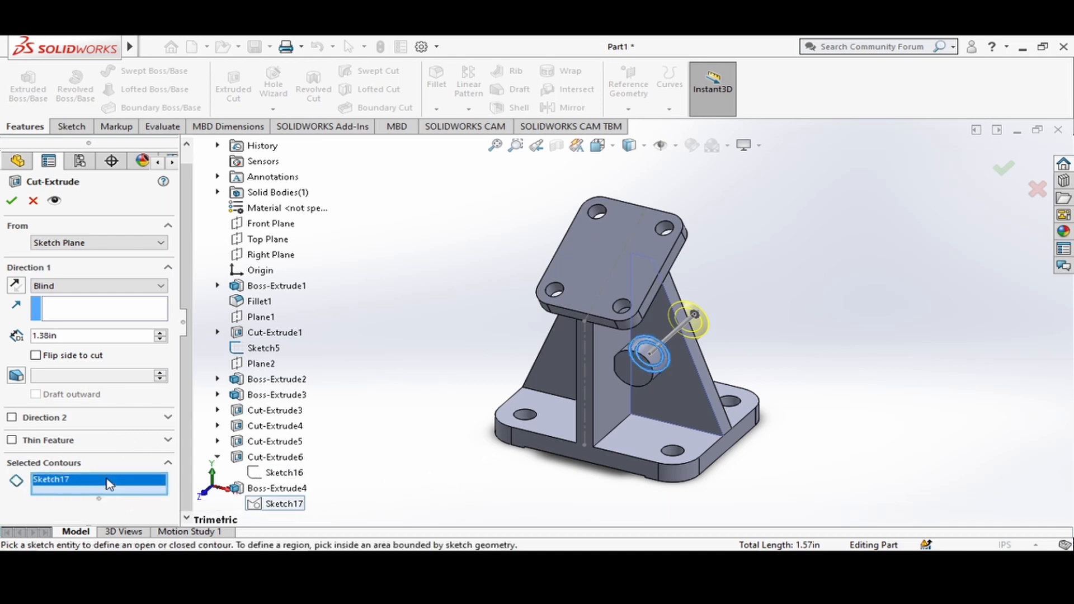
{"action": "key", "text": "Delete"}
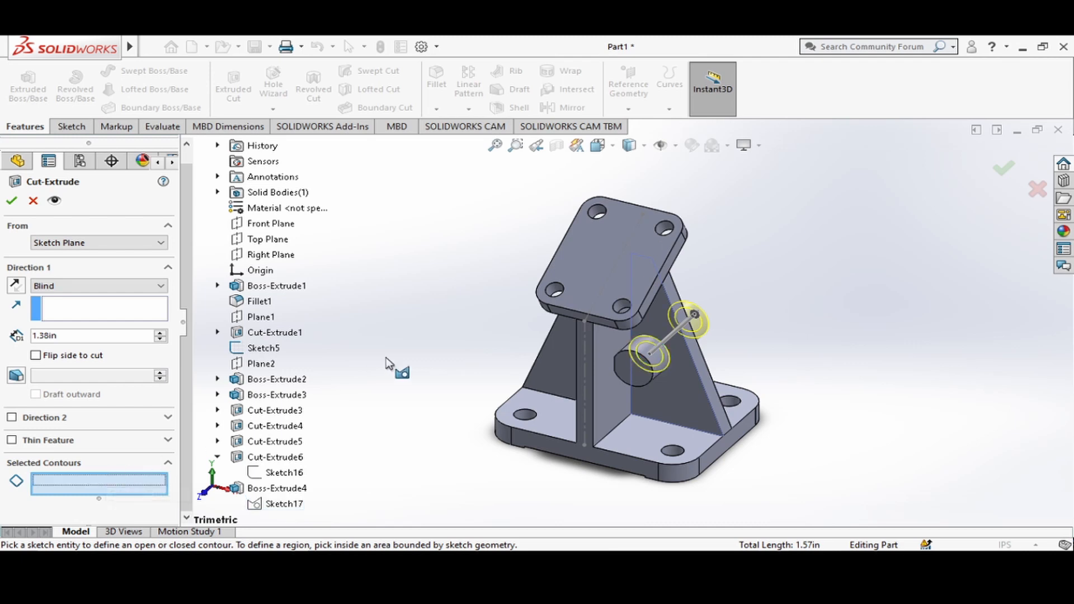
{"action": "left_click", "coordinate": [639, 352]}
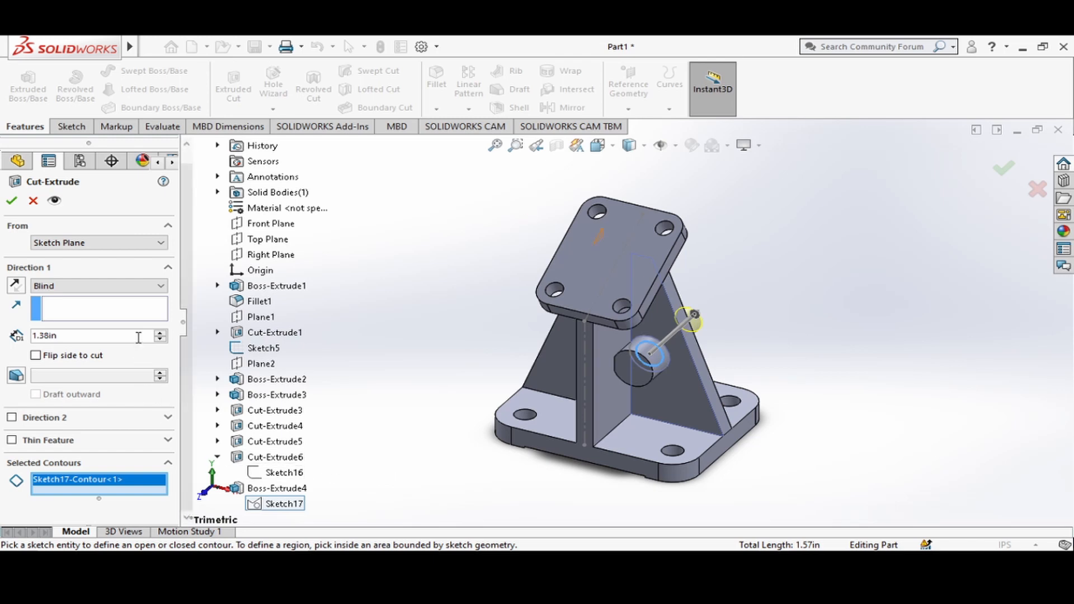
Cut the inner circle through the boss with Through All in direction 1 and Up To Next in direction 2.
{"action": "left_click", "coordinate": [60, 287]}
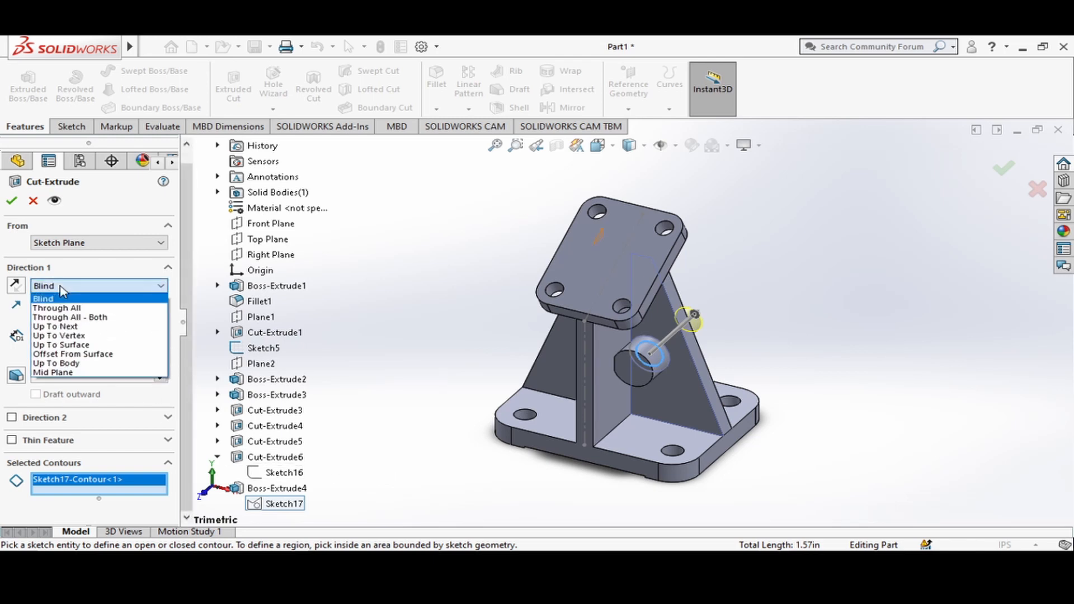
{"action": "left_click", "coordinate": [63, 309]}
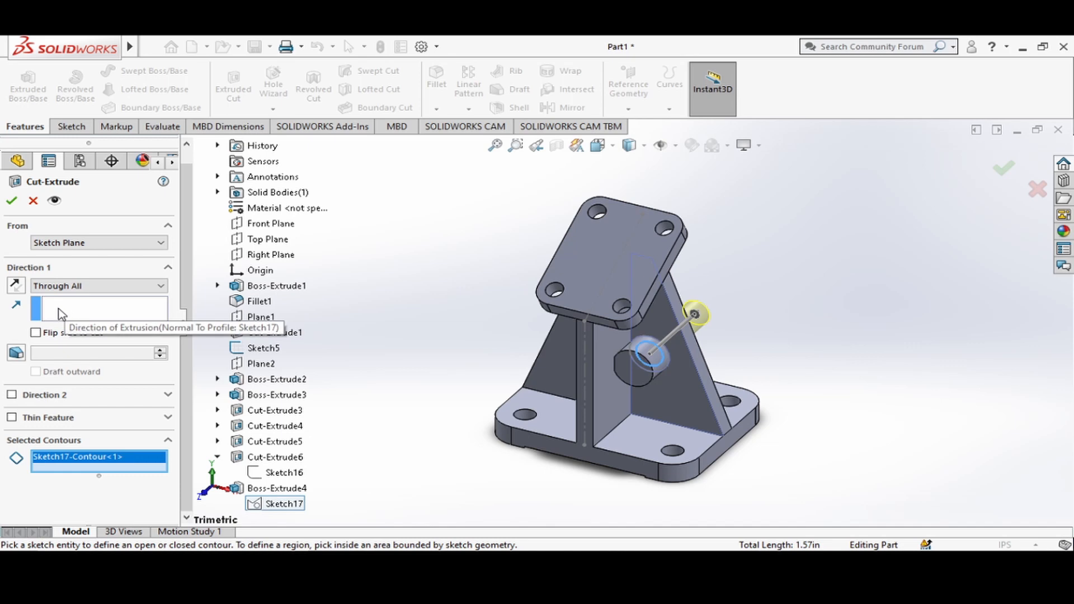
{"action": "left_click", "coordinate": [170, 396]}
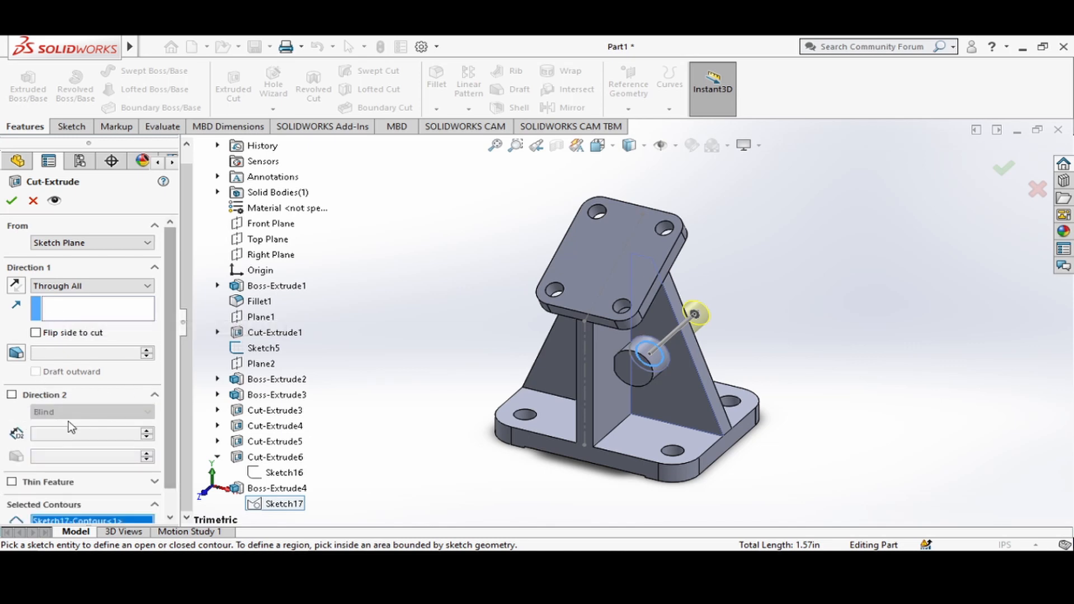
{"action": "left_click", "coordinate": [12, 395]}
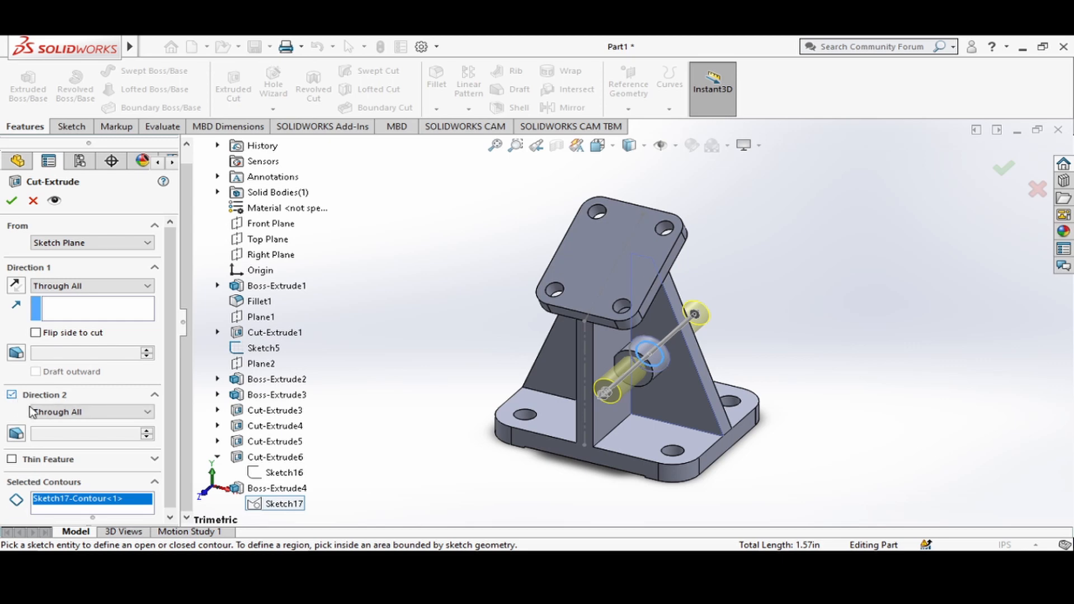
{"action": "left_click", "coordinate": [87, 411]}
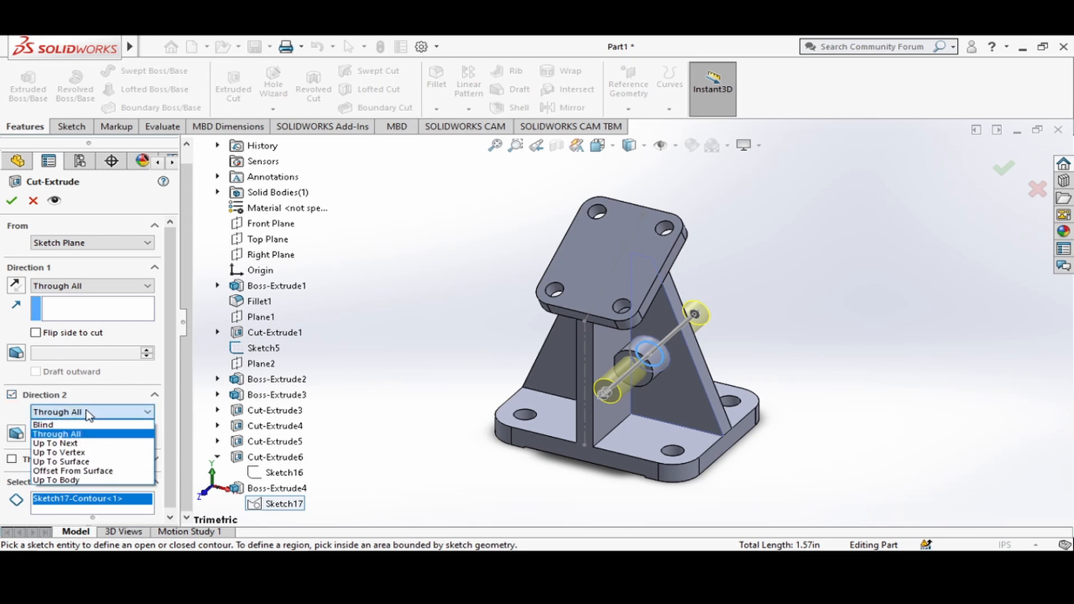
{"action": "left_click", "coordinate": [67, 443]}
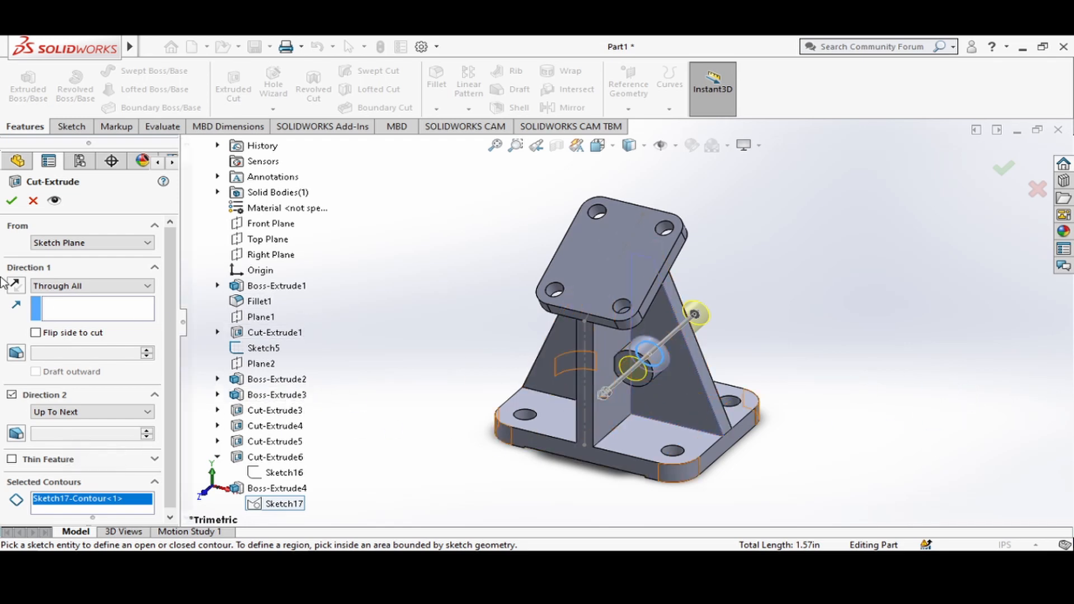
{"action": "left_click", "coordinate": [13, 201]}
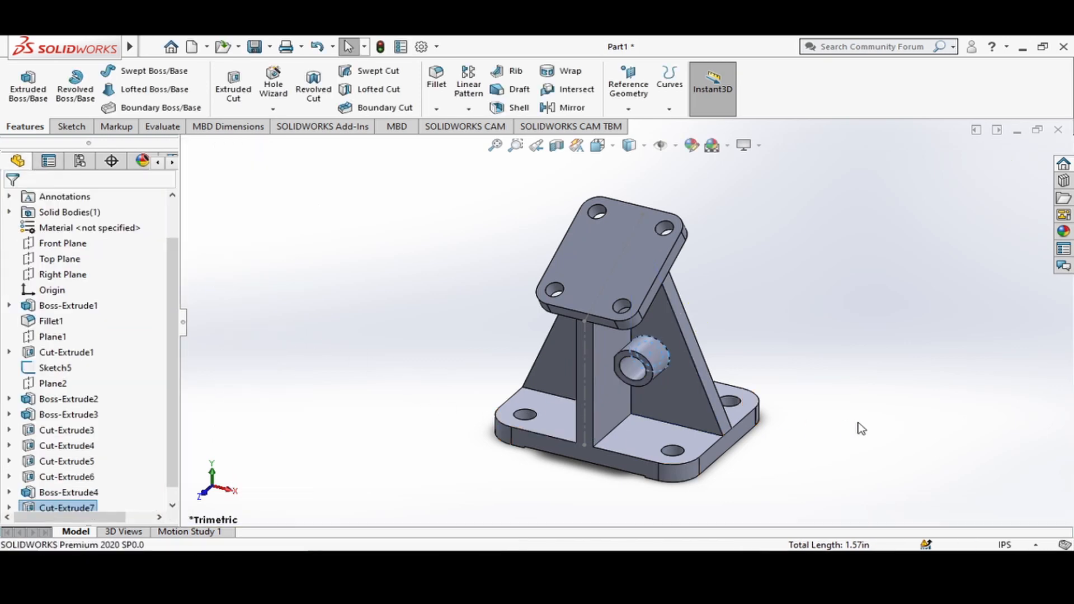
{"action": "middle_click_drag", "start_coordinate": [861, 429], "coordinate": [846, 396]}
{"action": "middle_click_drag", "start_coordinate": [904, 359], "coordinate": [859, 351]}
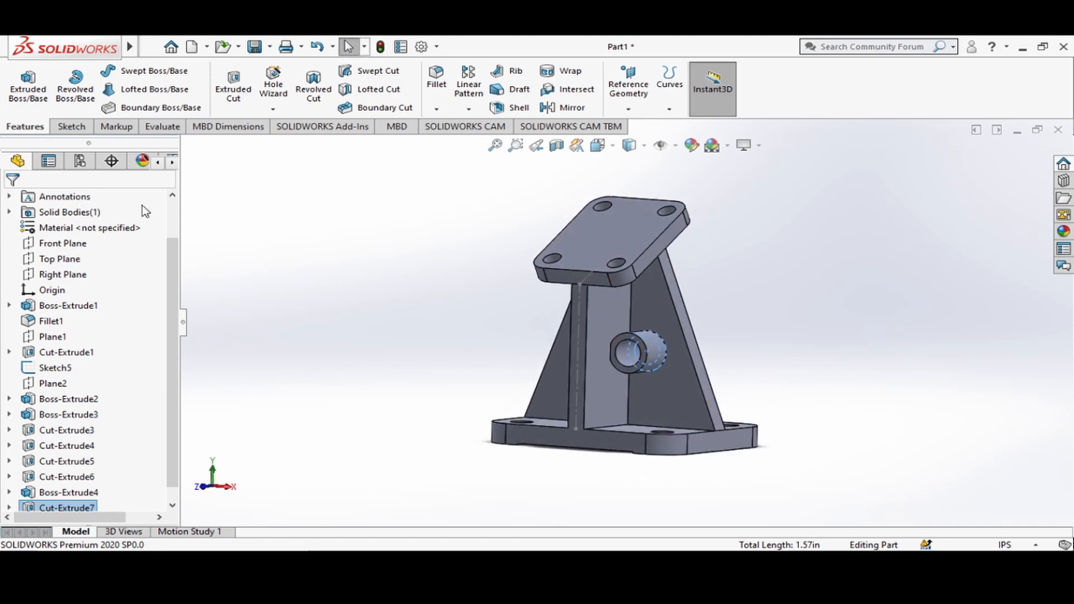
{"action": "left_click", "coordinate": [72, 127]}
{"action": "left_click", "coordinate": [271, 186]}
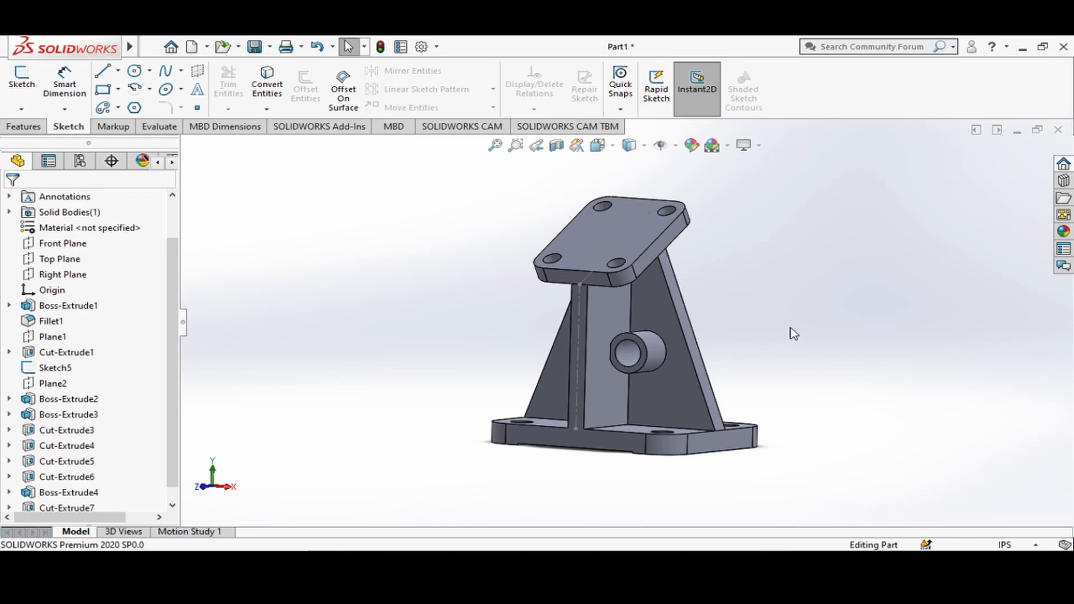
{"action": "middle_click_drag", "start_coordinate": [767, 336], "coordinate": [810, 419]}
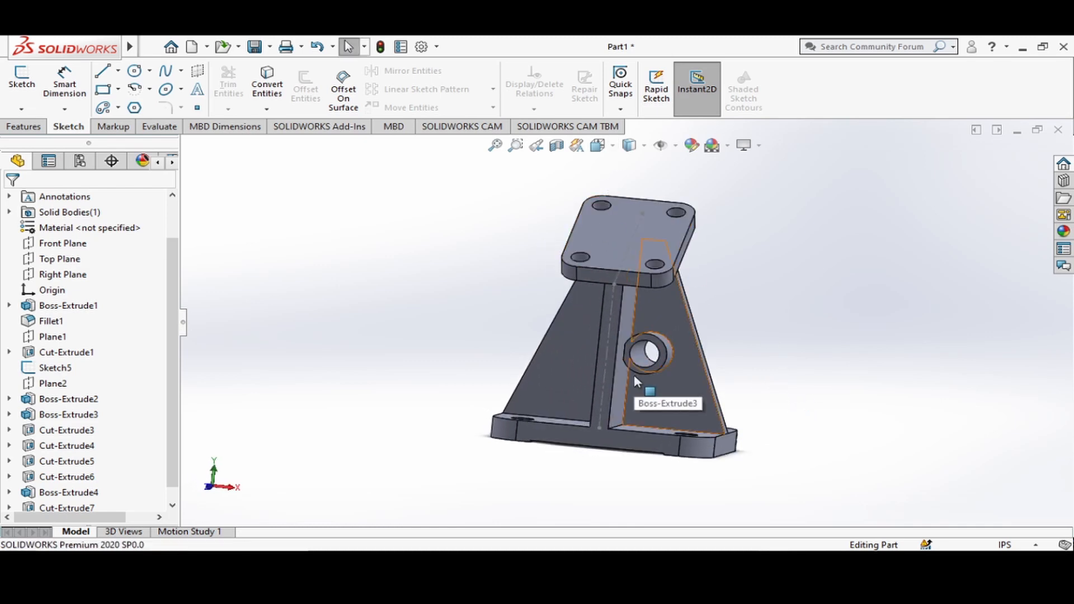
{"action": "key", "text": "ctrl+7"}
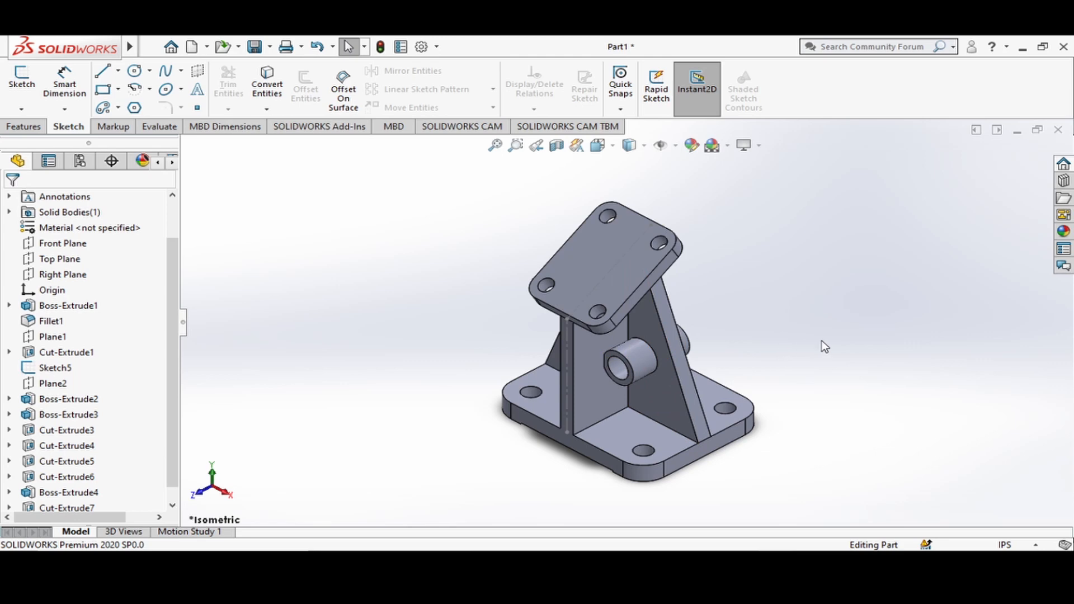